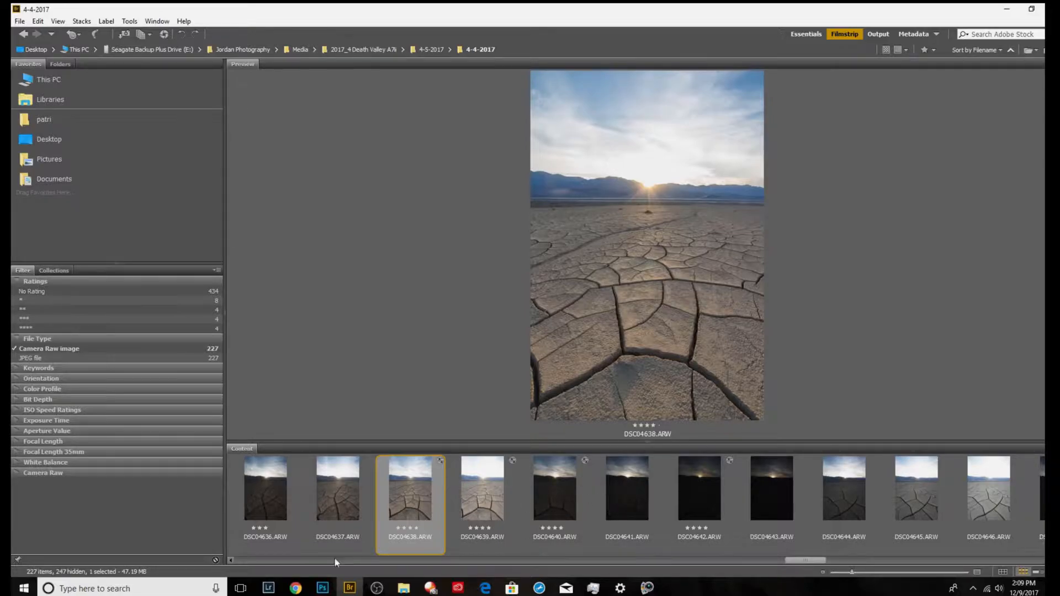
- Switch to Chrome, view the finished "Don't Crack Up" photo from the 500px portfolio, and return to Bridge
mouse_move(295, 588)
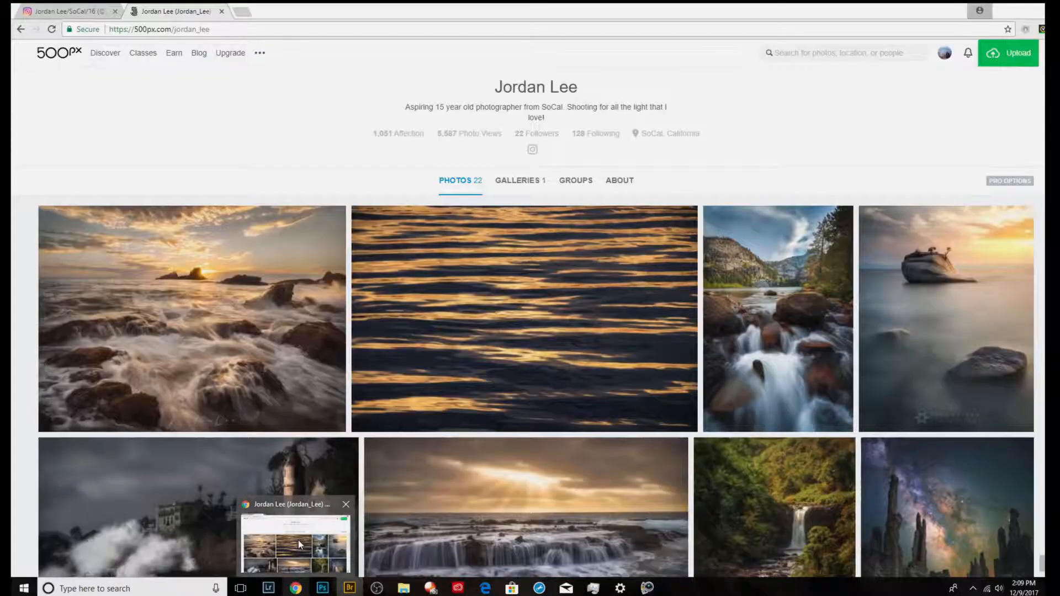
click(298, 539)
scroll(905, 277, down, 12)
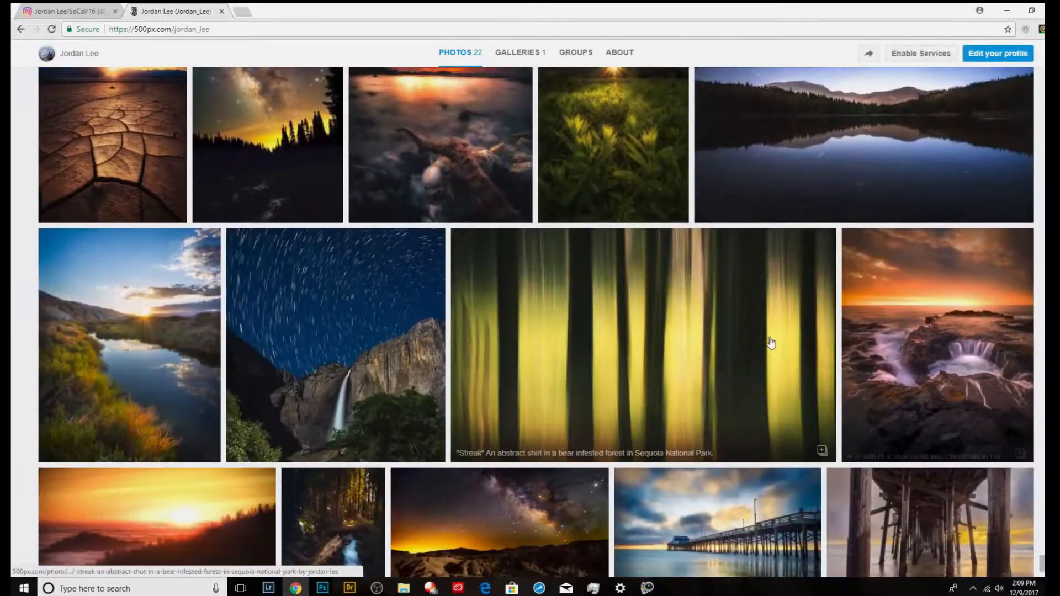
scroll(771, 342, down, 2)
scroll(712, 347, up, 3)
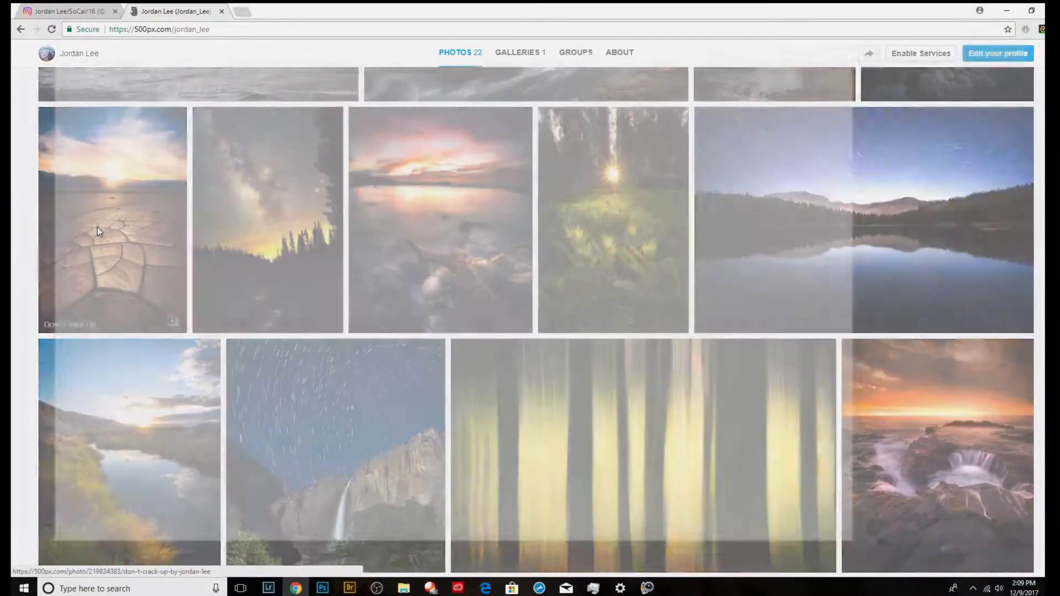
click(98, 227)
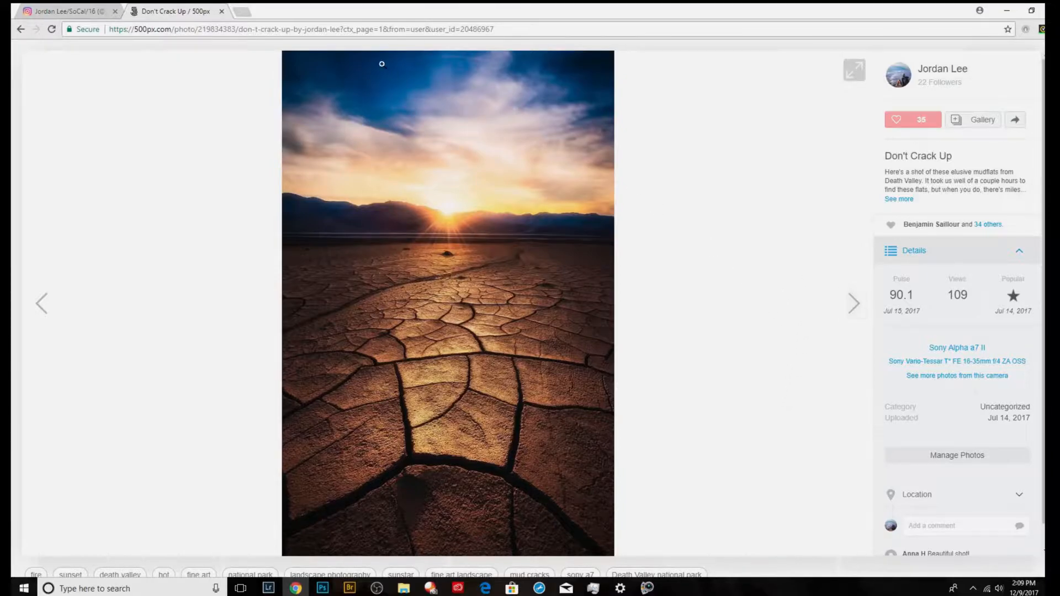
click(1014, 10)
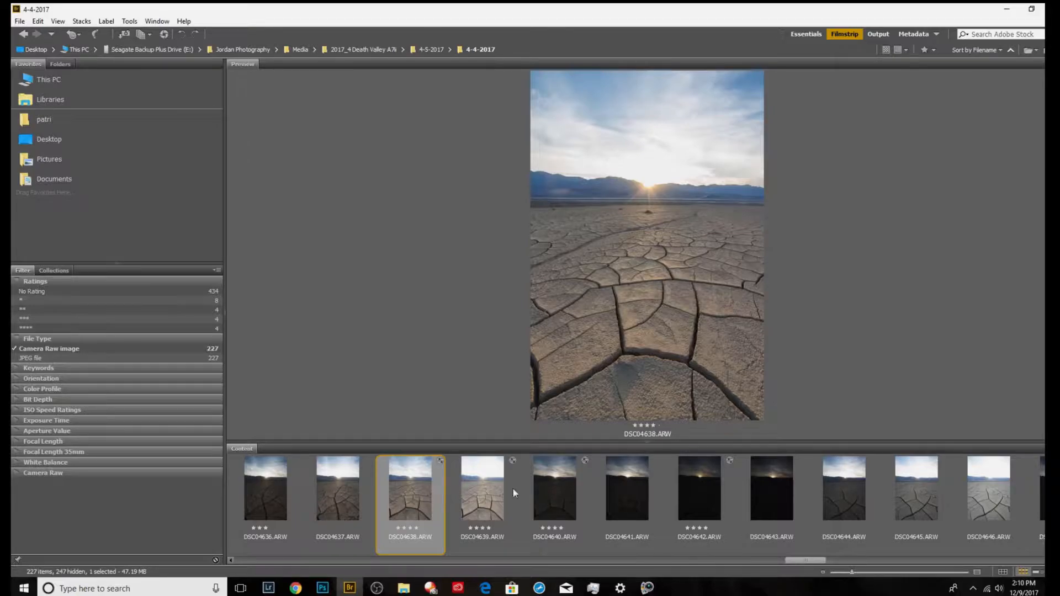
- Compare the bracketed exposures DSC04638 to DSC04641 in the preview and inspect the sky of DSC04638 with the loupe
click(543, 489)
click(472, 490)
click(581, 488)
click(630, 486)
click(585, 489)
click(607, 488)
click(575, 488)
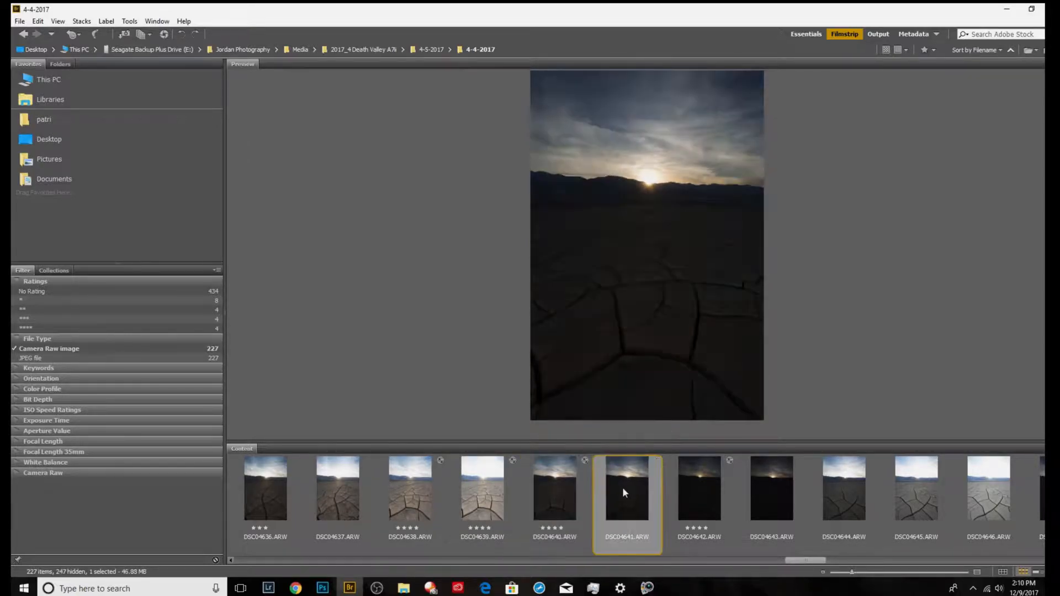
click(621, 487)
click(566, 488)
click(489, 492)
click(575, 491)
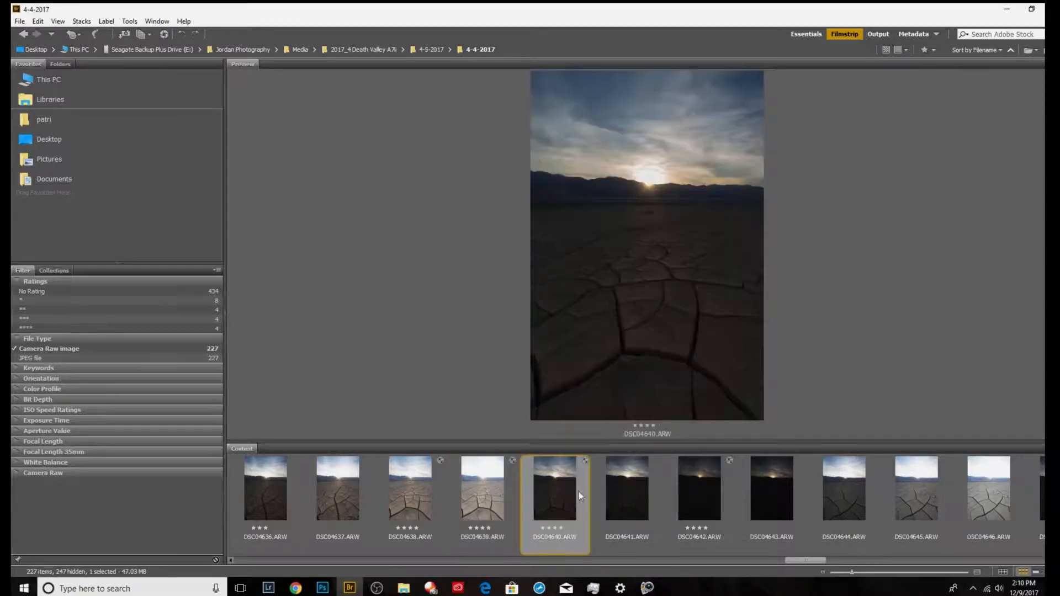
click(501, 495)
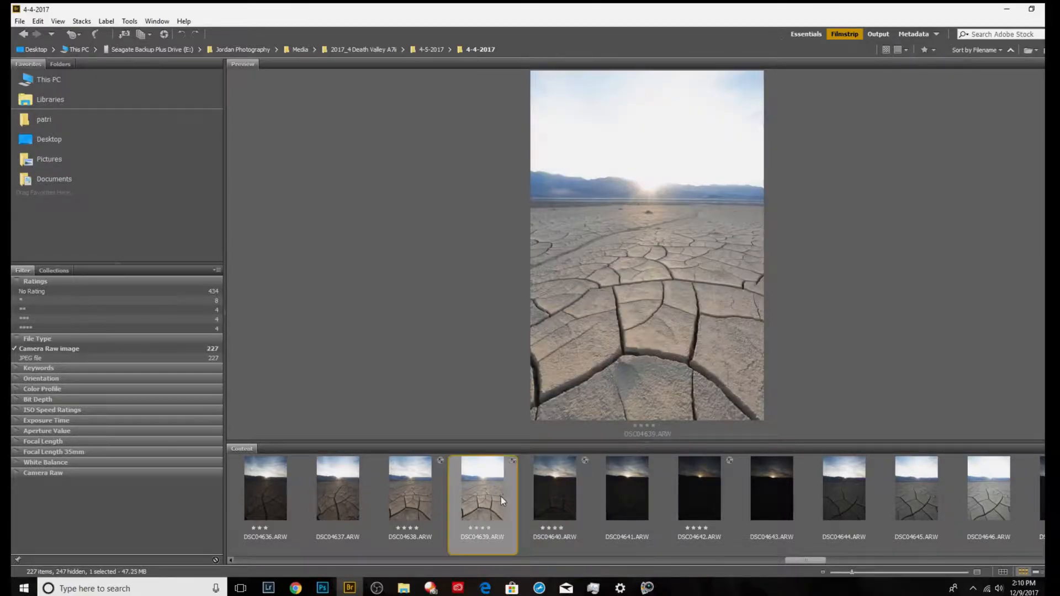
click(397, 496)
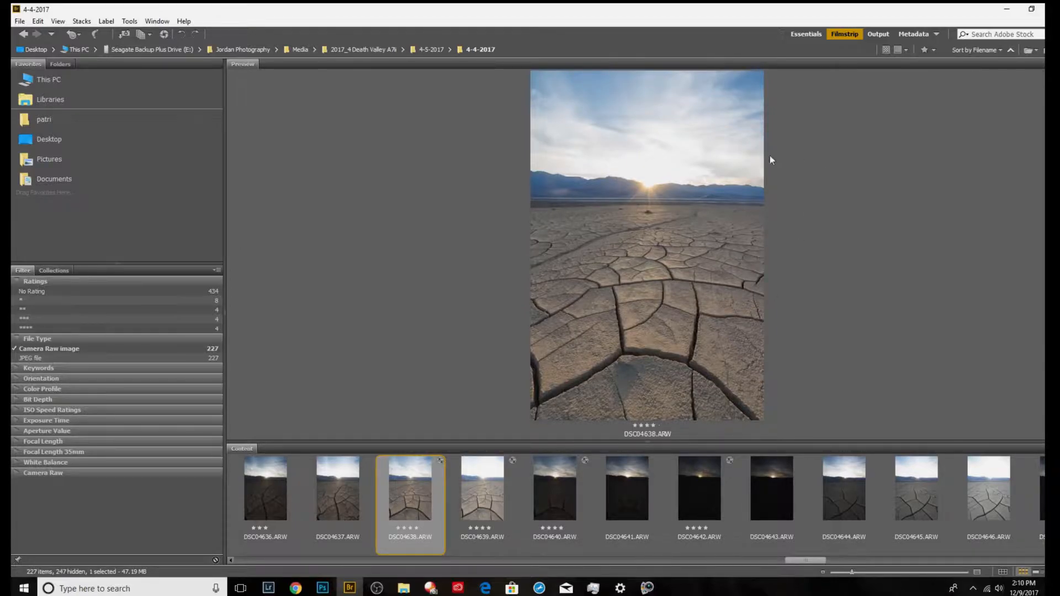
click(628, 156)
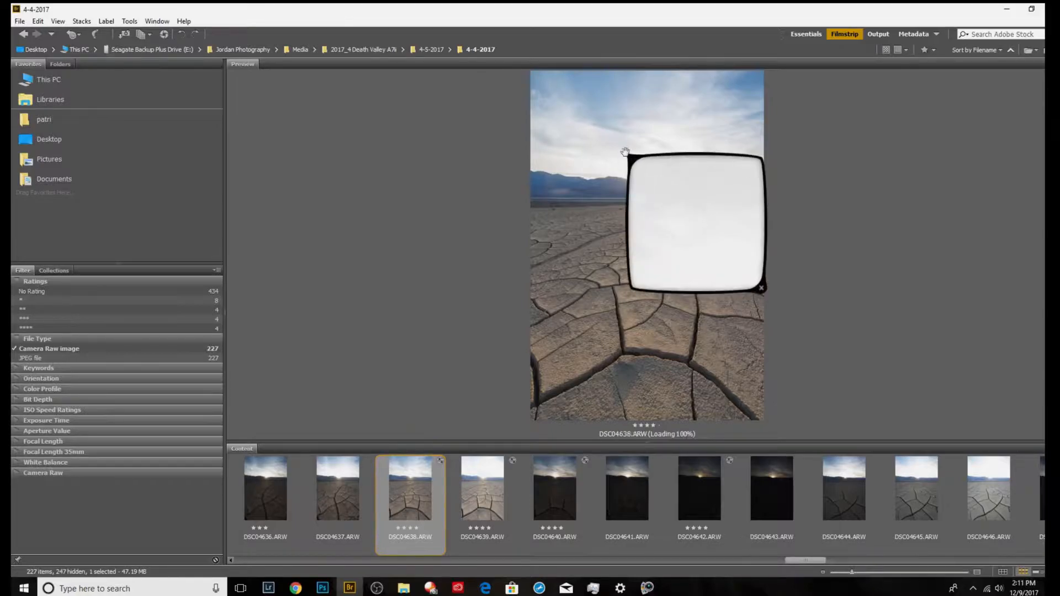
click(761, 288)
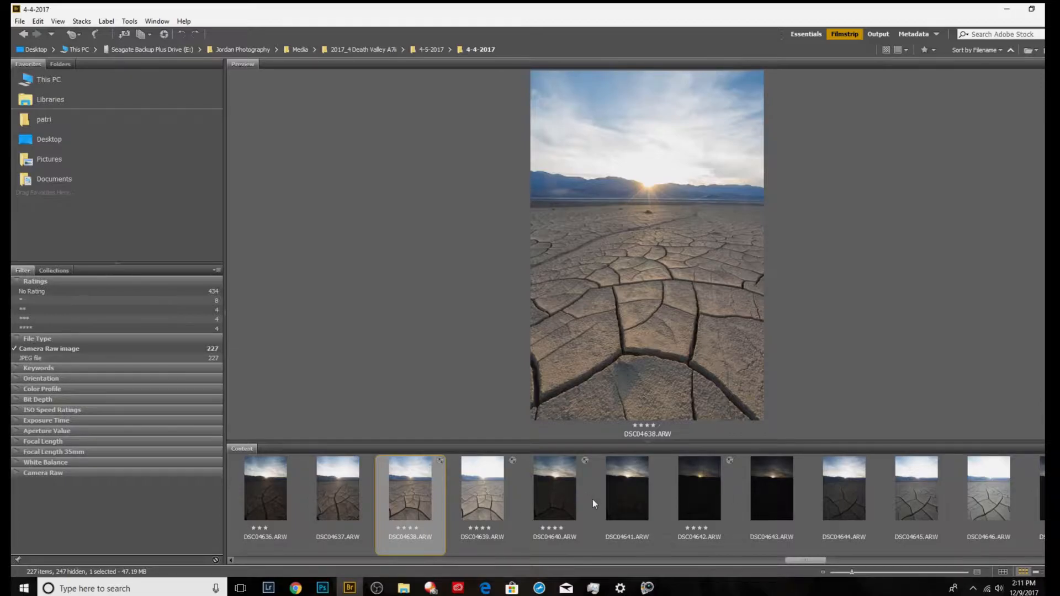
- Select the four exposures DSC04638.ARW to DSC04641.ARW and open them together in Camera Raw
shift+click(633, 508)
right_click(633, 508)
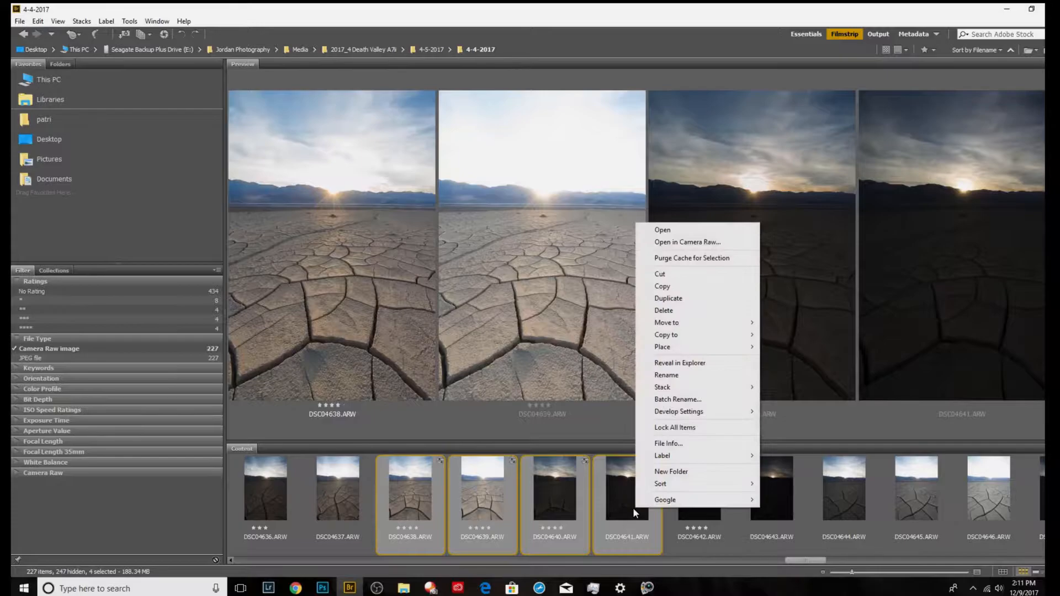
click(672, 243)
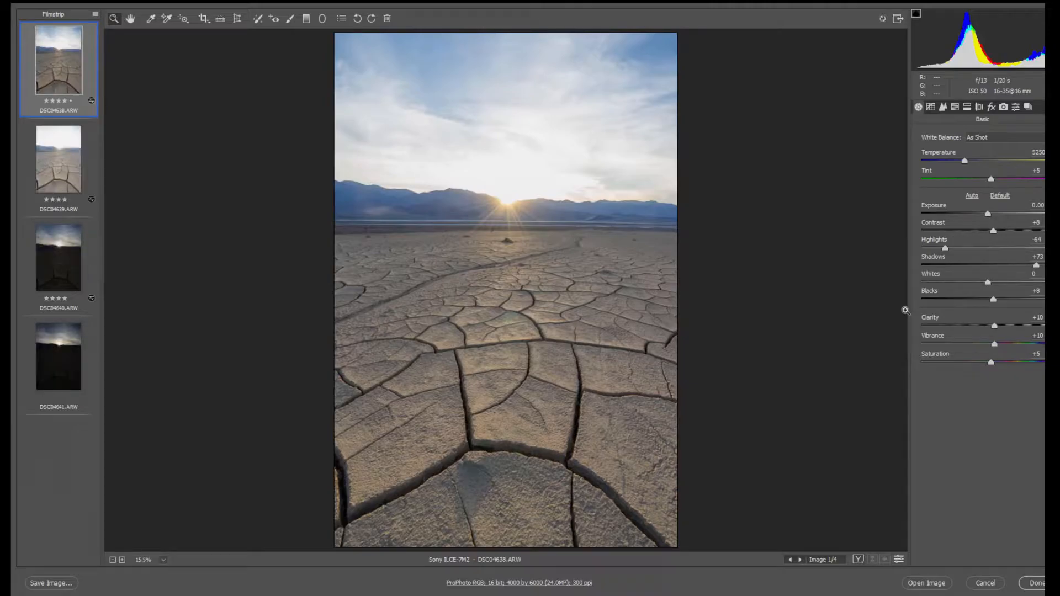
- Review each of the four exposures with Camera Raw in windowed mode, and restore full-screen mode
key(f)
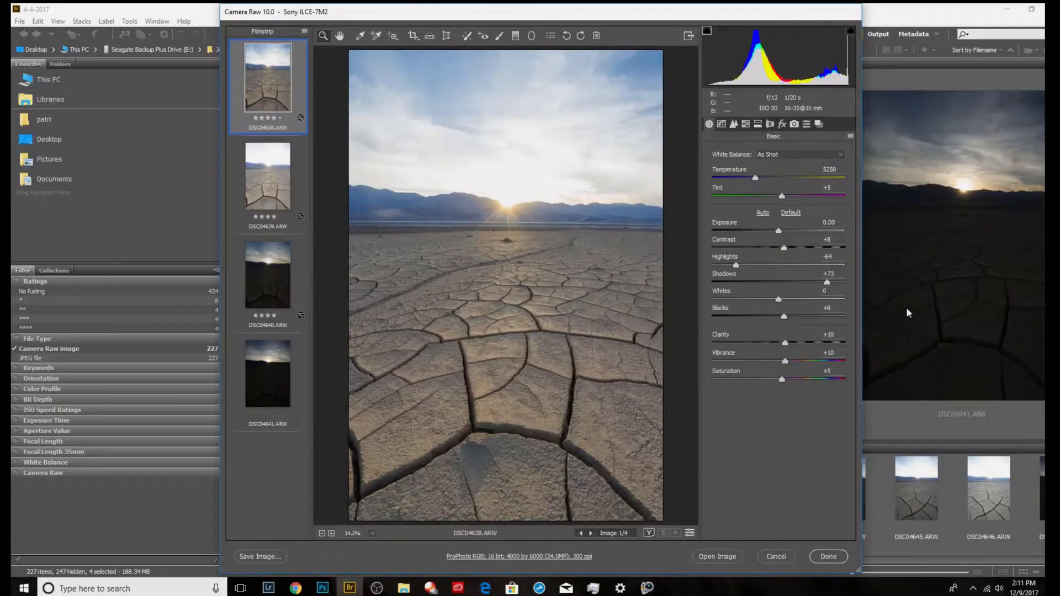
click(272, 166)
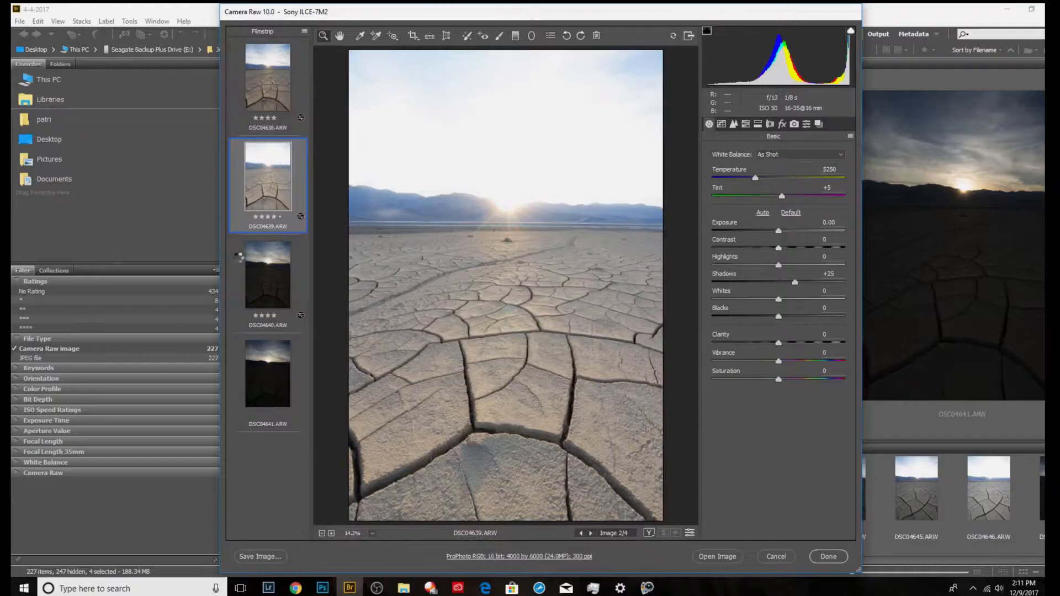
click(267, 270)
click(283, 364)
click(280, 109)
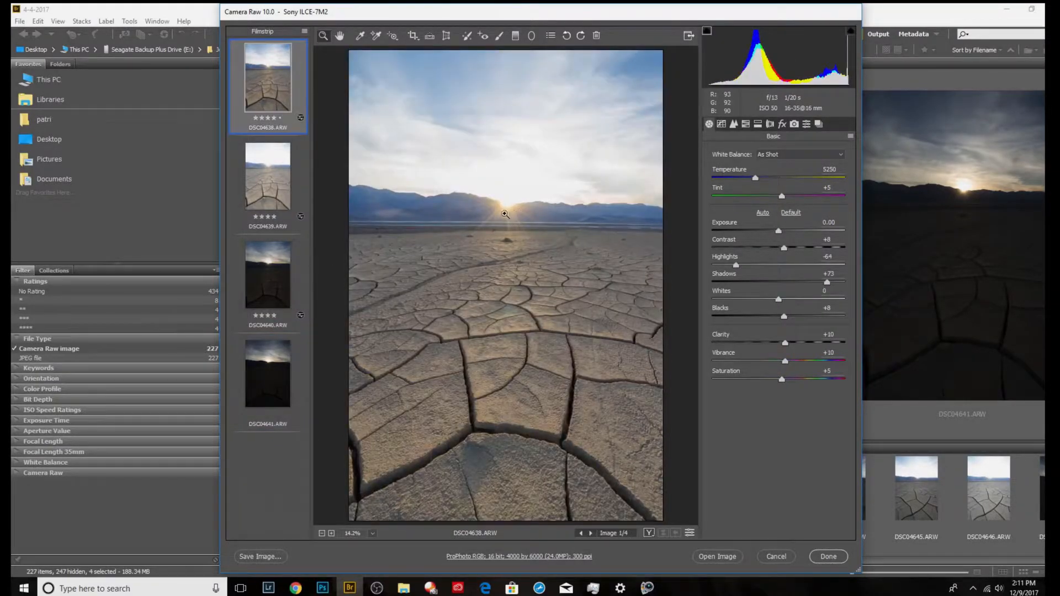
mouse_move(776, 13)
mouse_down()
mouse_move(800, 69)
mouse_move(824, 10)
mouse_move(758, 16)
mouse_up()
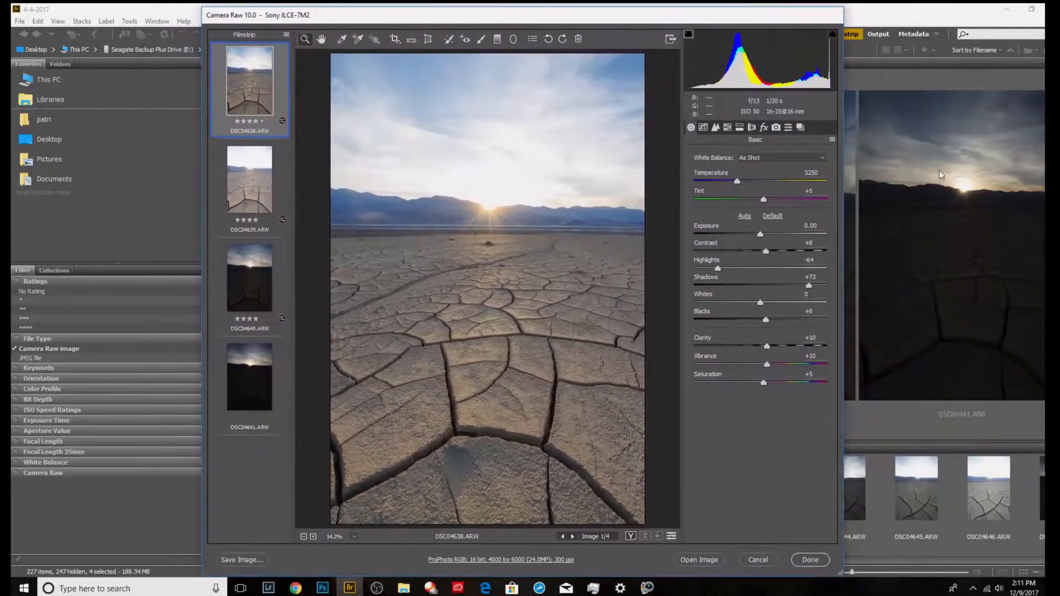
key(f)
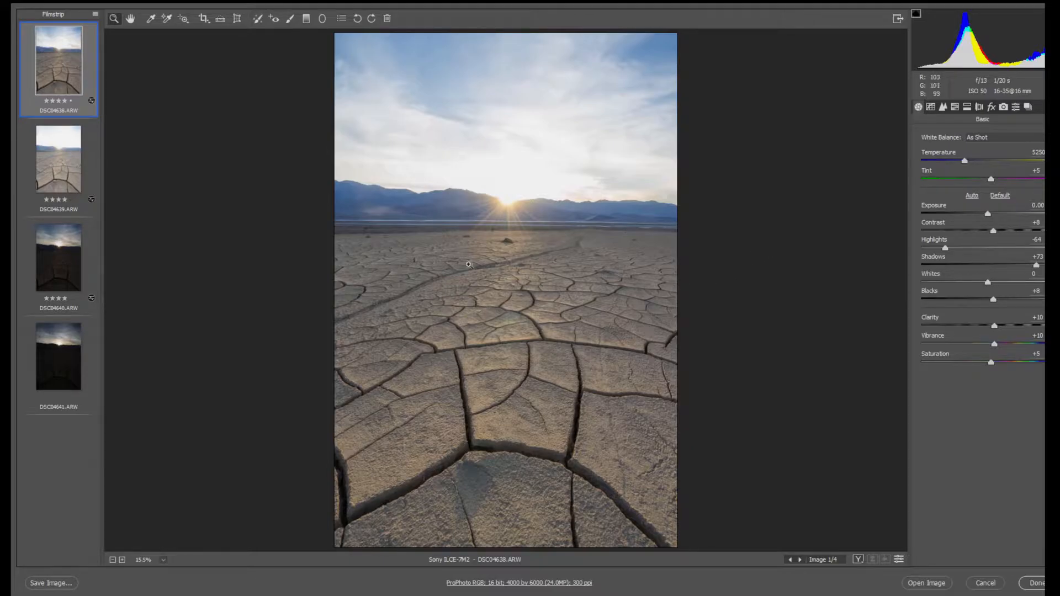
- Compare DSC04638 with the brighter DSC04639 and try Highlights at -100 on DSC04638
click(65, 149)
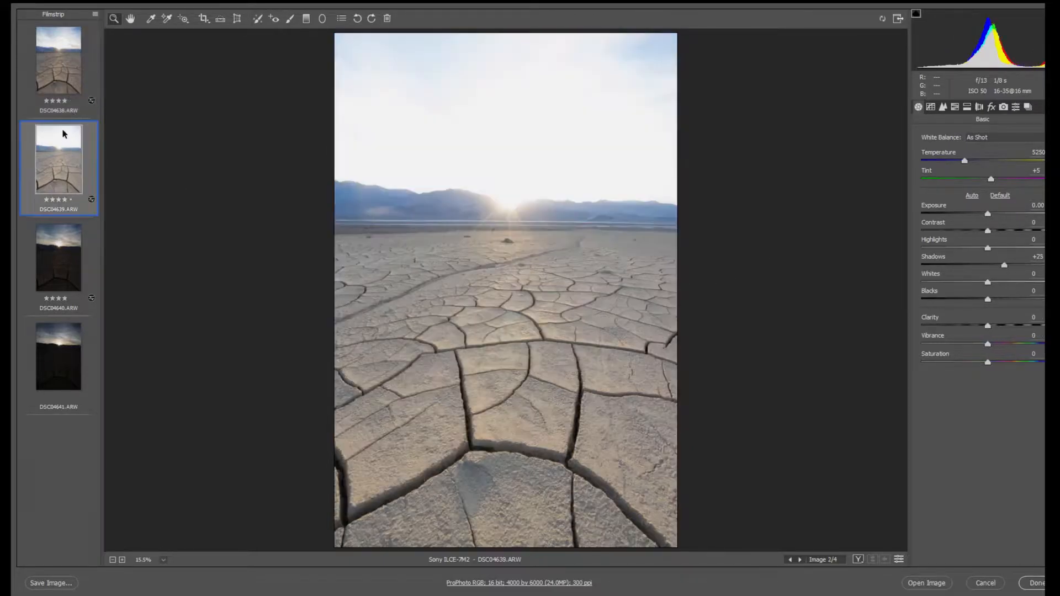
click(63, 93)
click(67, 153)
click(62, 80)
click(59, 155)
click(60, 71)
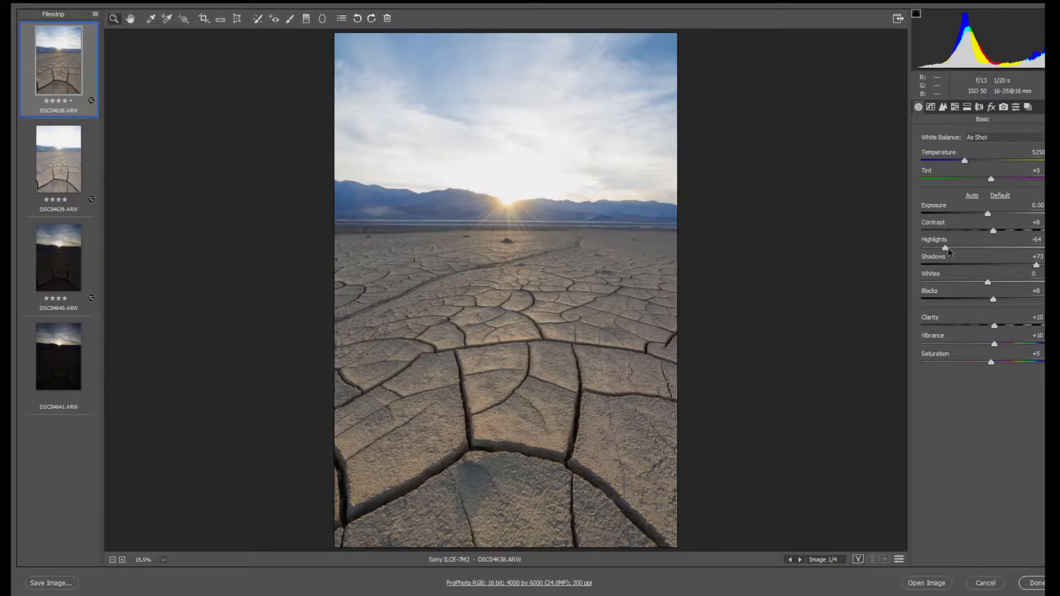
drag(944, 248, 905, 253)
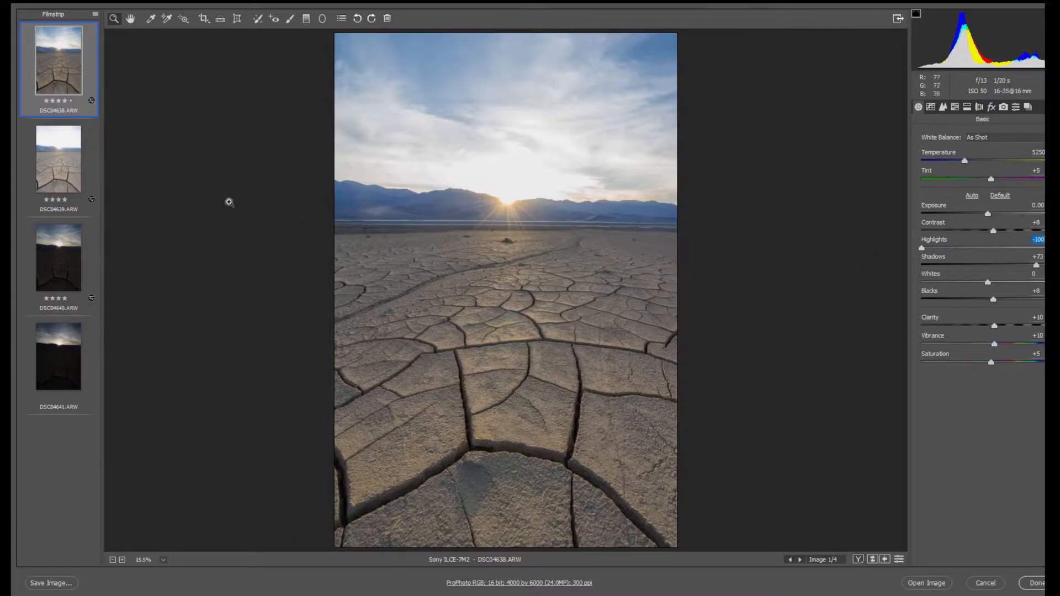
- Review the exposures DSC04639, DSC04640 and DSC04641 one after another at full preview size
click(22, 189)
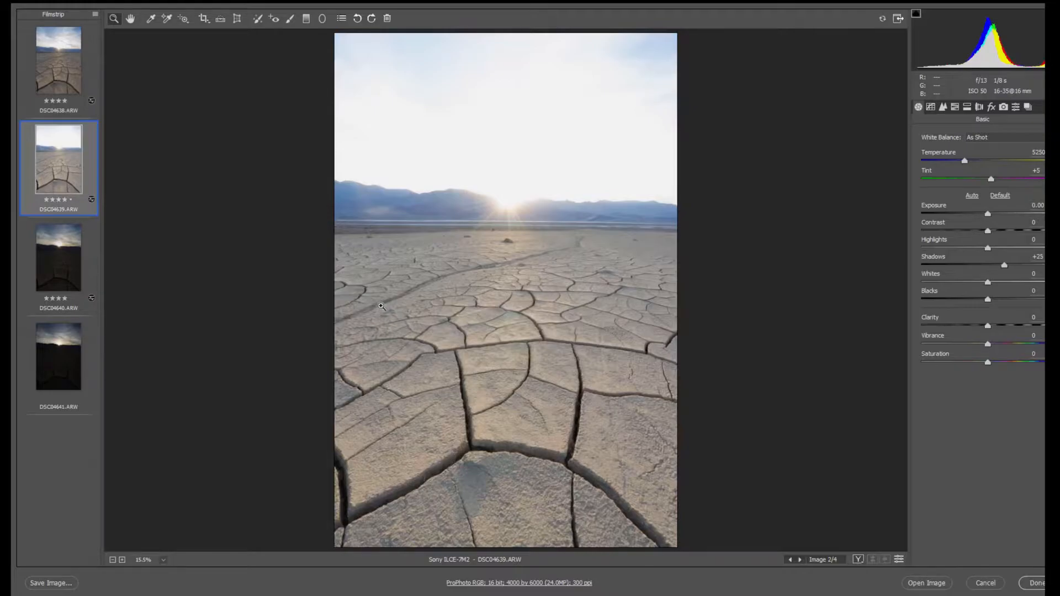
click(42, 253)
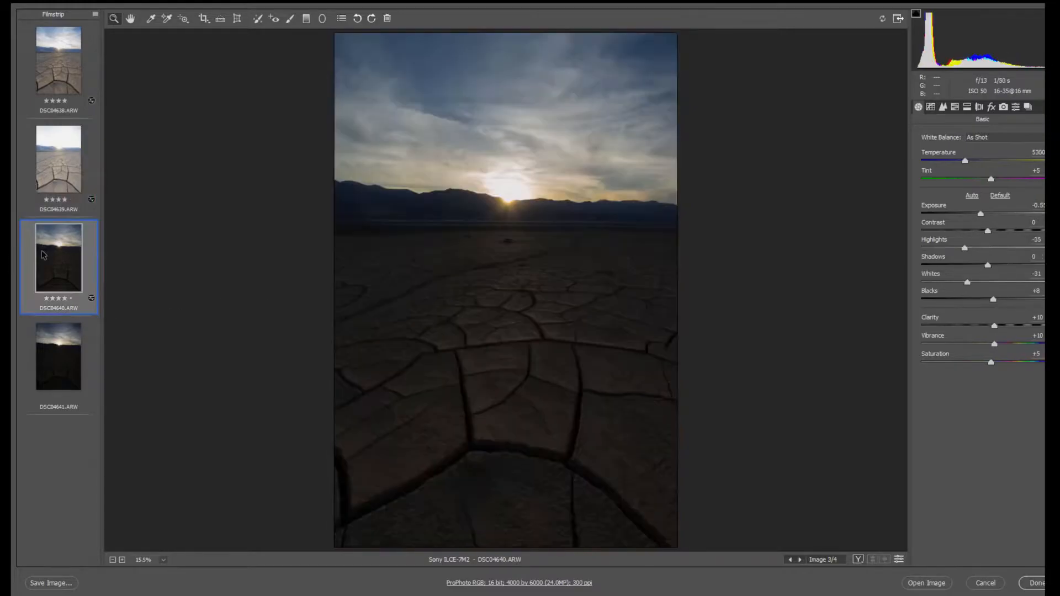
click(68, 330)
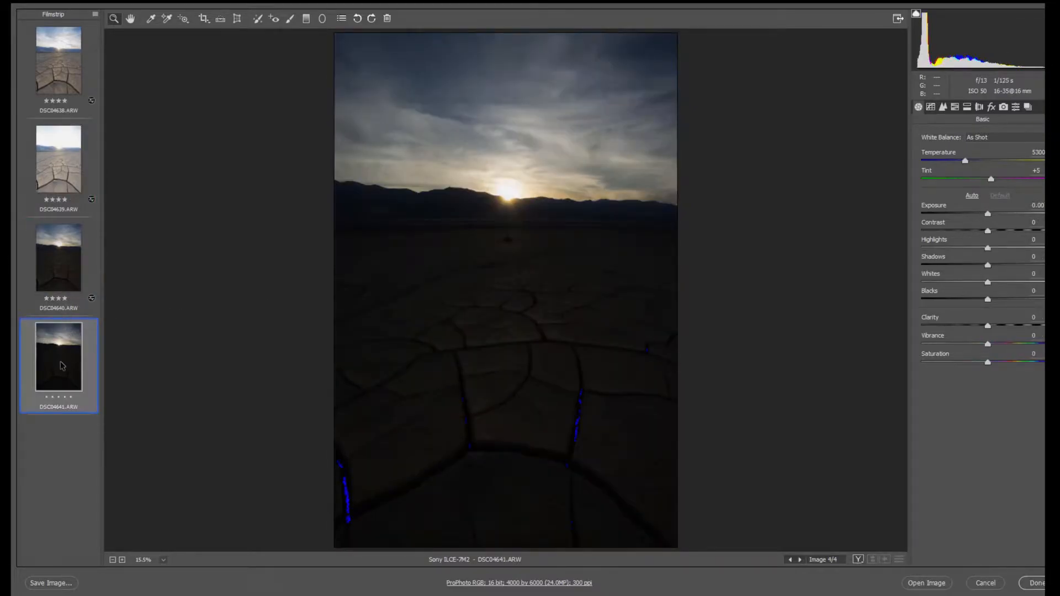
click(70, 278)
click(76, 356)
- Reset the adjustments of DSC04638 to the Camera Raw defaults
right_click(76, 68)
key(Escape)
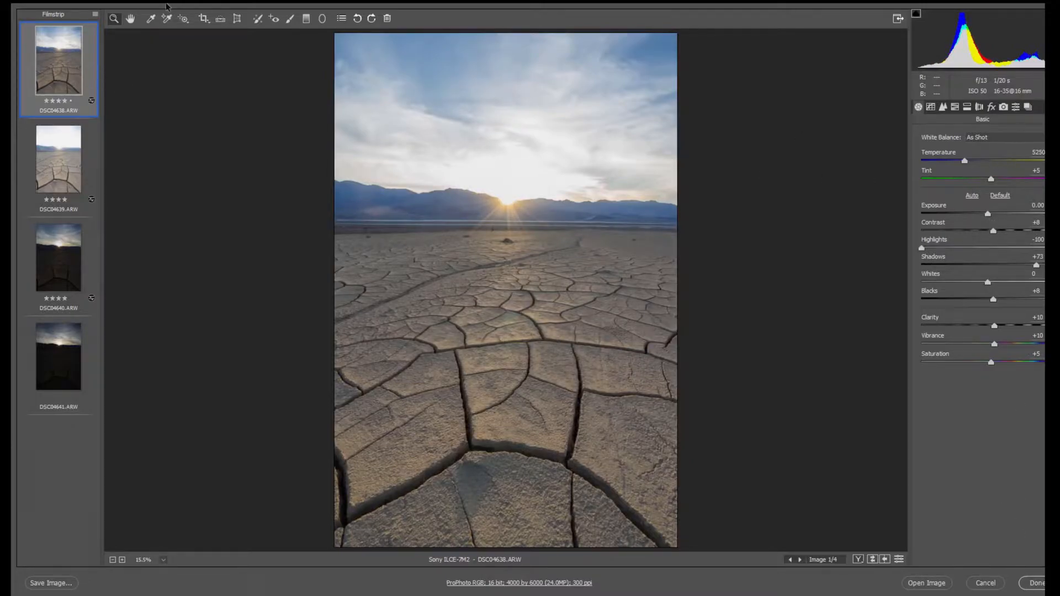
right_click(83, 57)
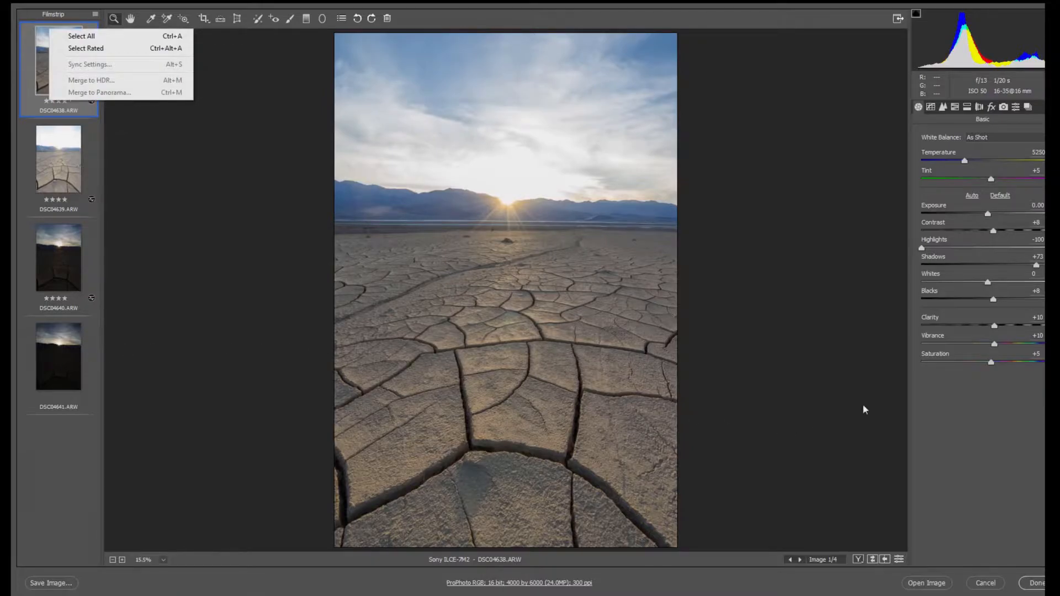
click(1032, 395)
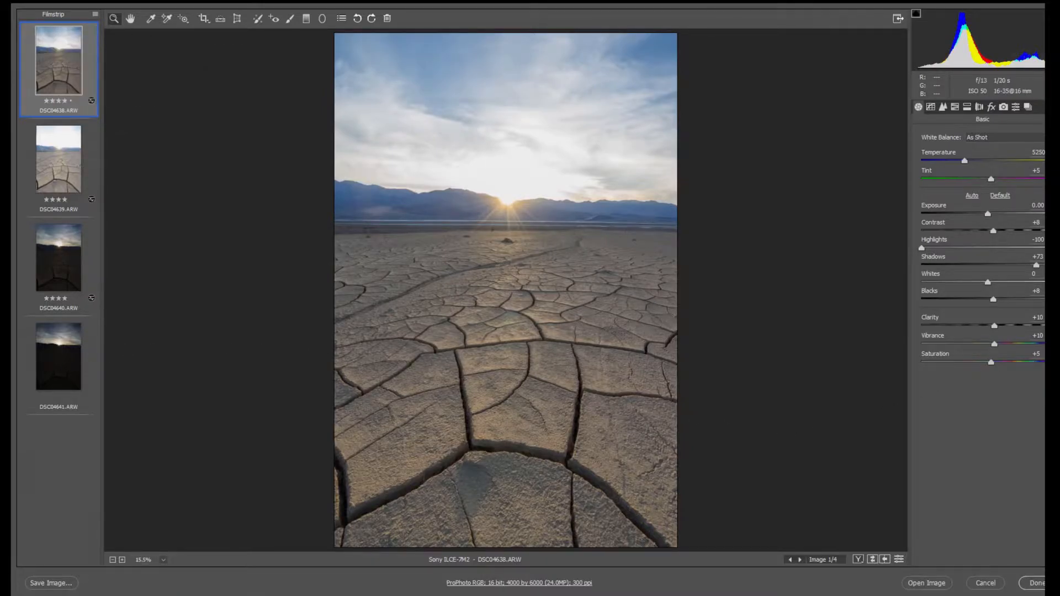
click(1044, 120)
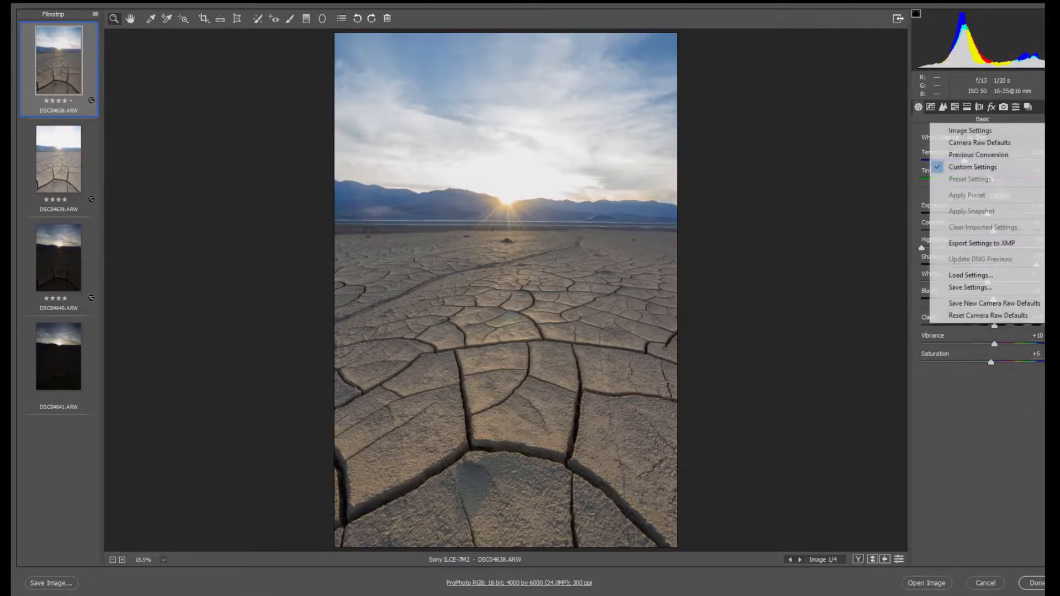
click(972, 145)
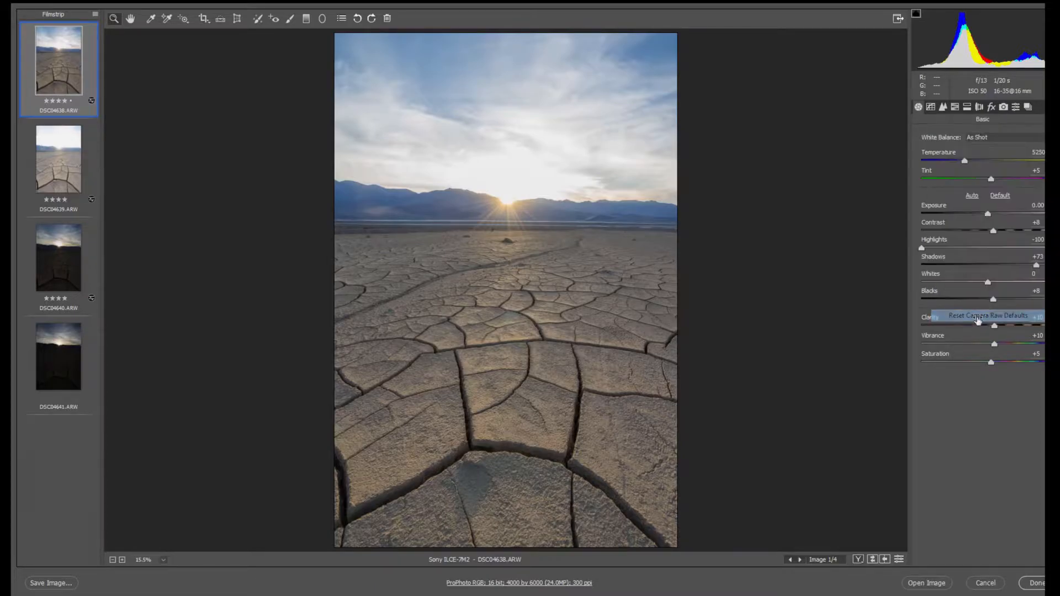
- Set Shadows to +100 and Highlights to -100 on DSC04638
click(992, 266)
drag(991, 266, 1048, 266)
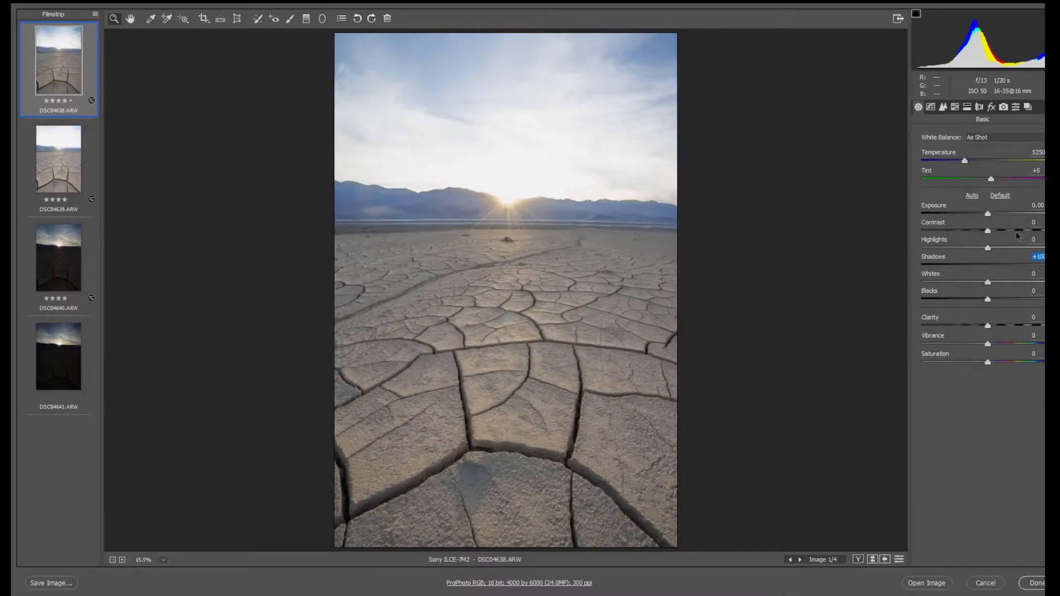
drag(986, 246, 852, 248)
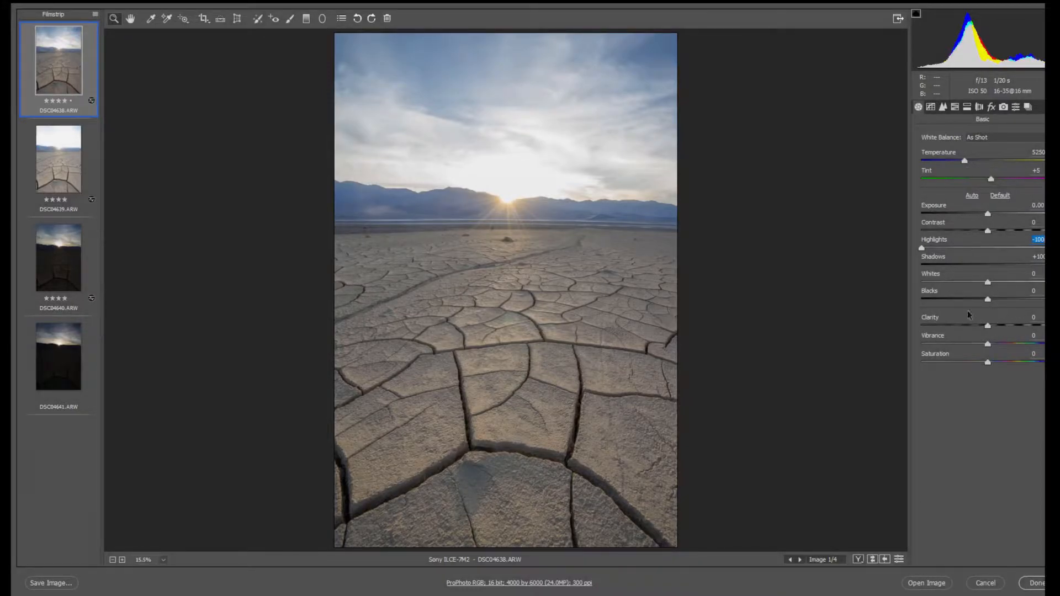
- Set Temperature to 5100 and Tint to +8 on DSC04638 while Vibrance and Saturation are at +100, and return both to 0
drag(1005, 344, 1043, 356)
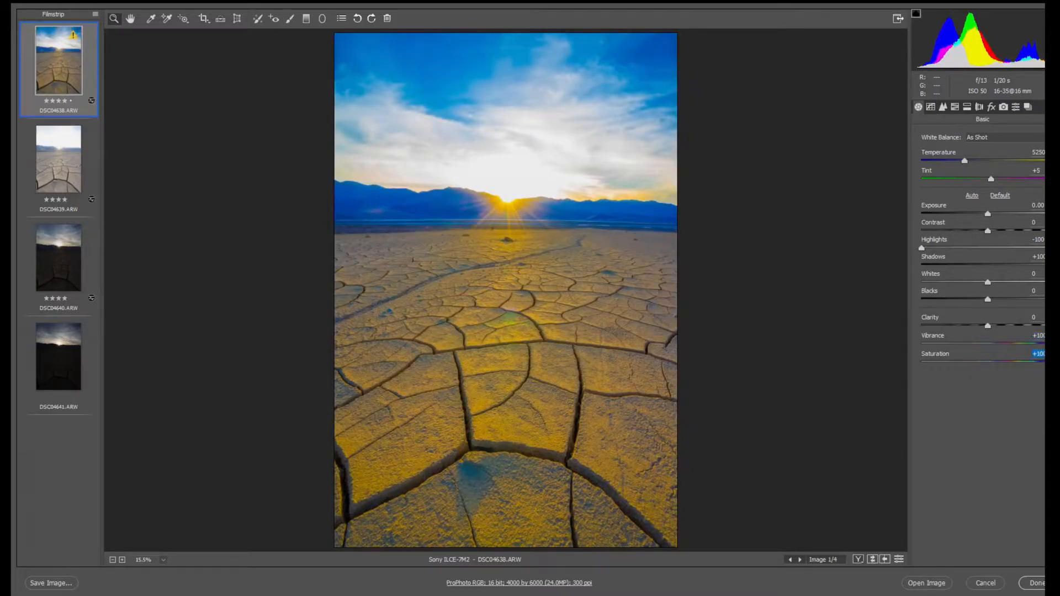
drag(965, 161, 988, 184)
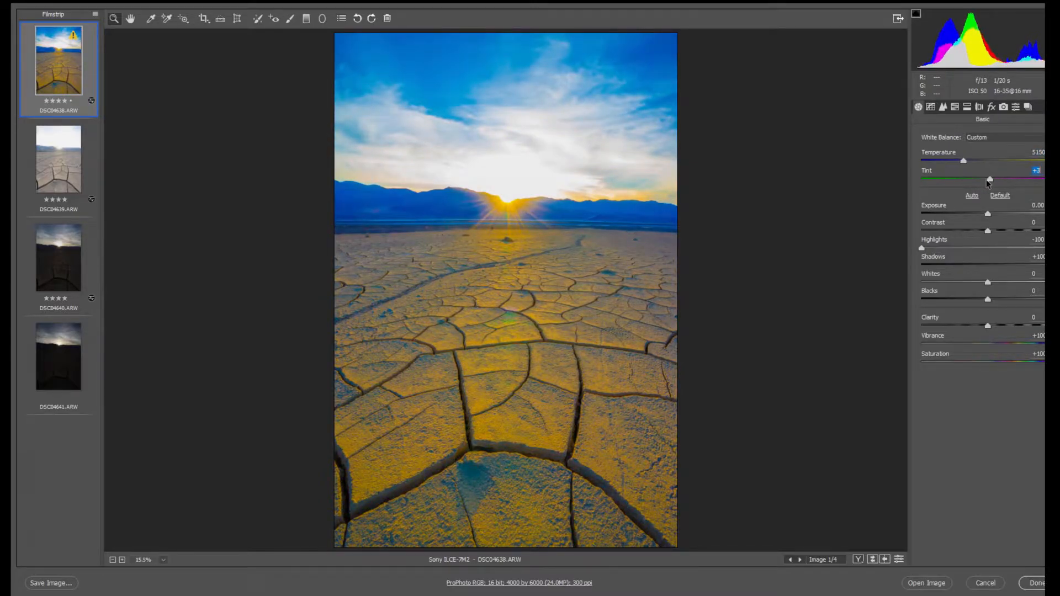
double_click(1044, 344)
drag(1016, 344, 1053, 344)
drag(964, 160, 995, 182)
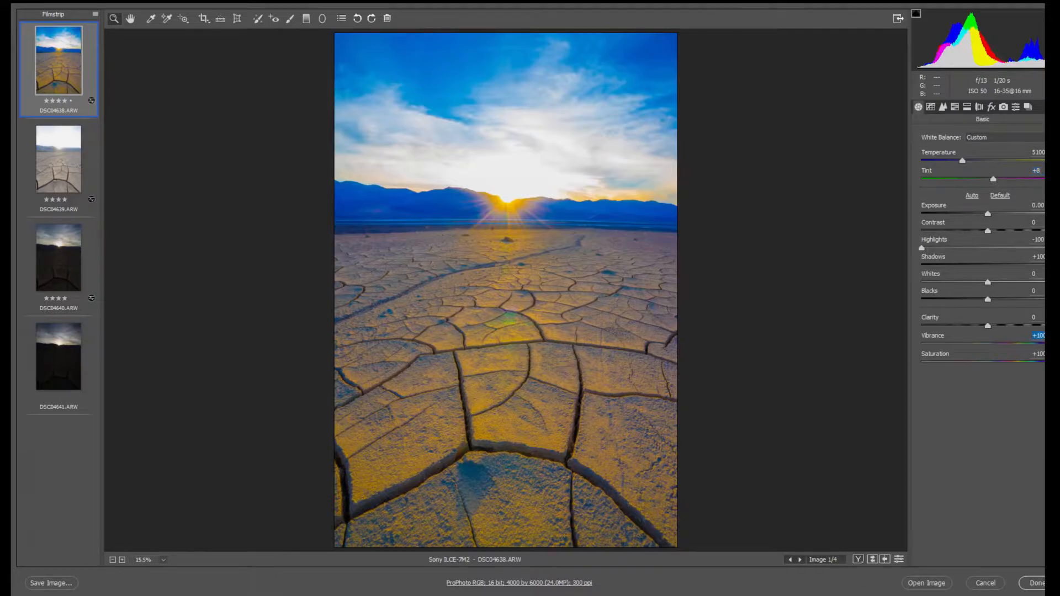
double_click(1053, 343)
double_click(1053, 361)
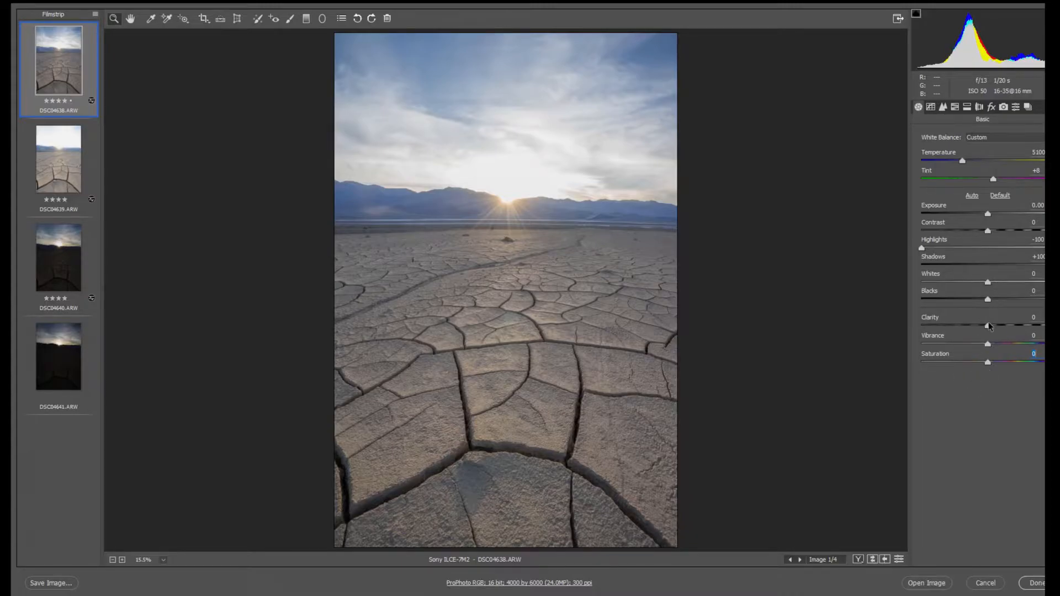
- Set Blacks to +22 on DSC04638 and check its shadow clipping warning
drag(988, 301, 1010, 300)
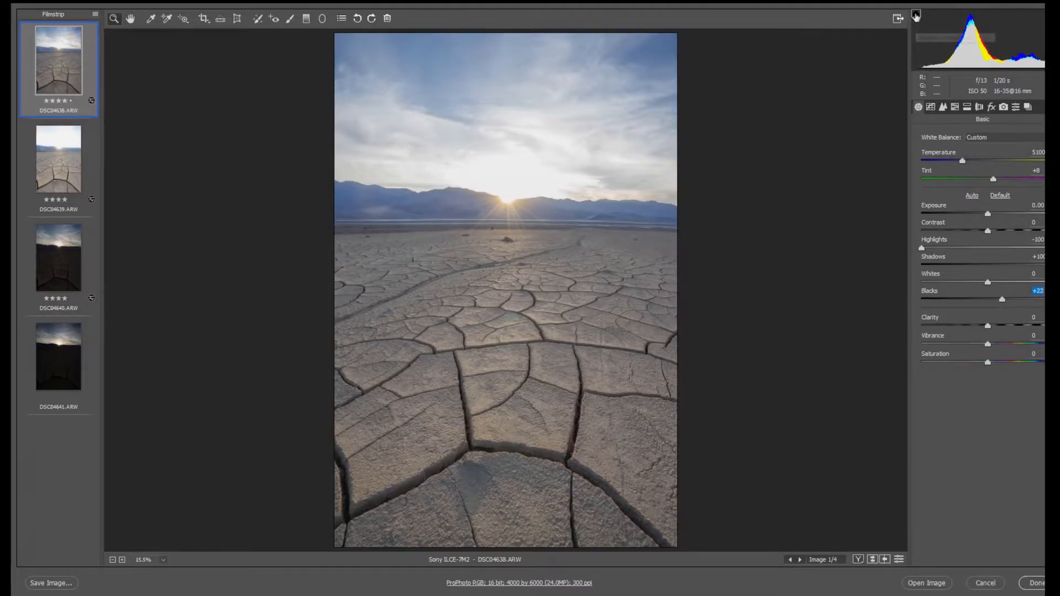
click(917, 13)
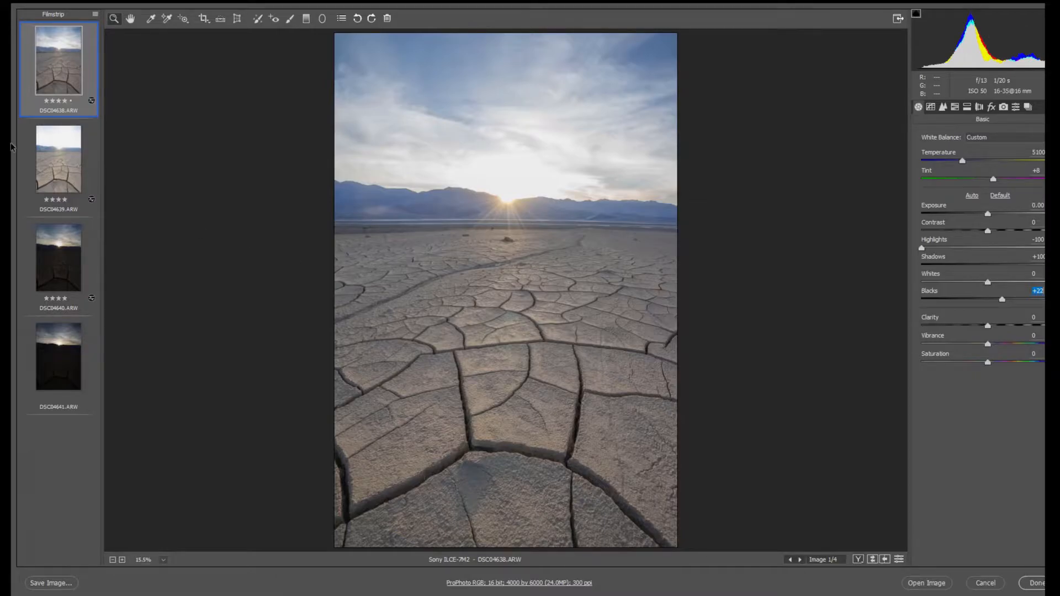
- Set Highlights to -100 and Shadows to +8 on the bright exposure DSC04639
click(42, 147)
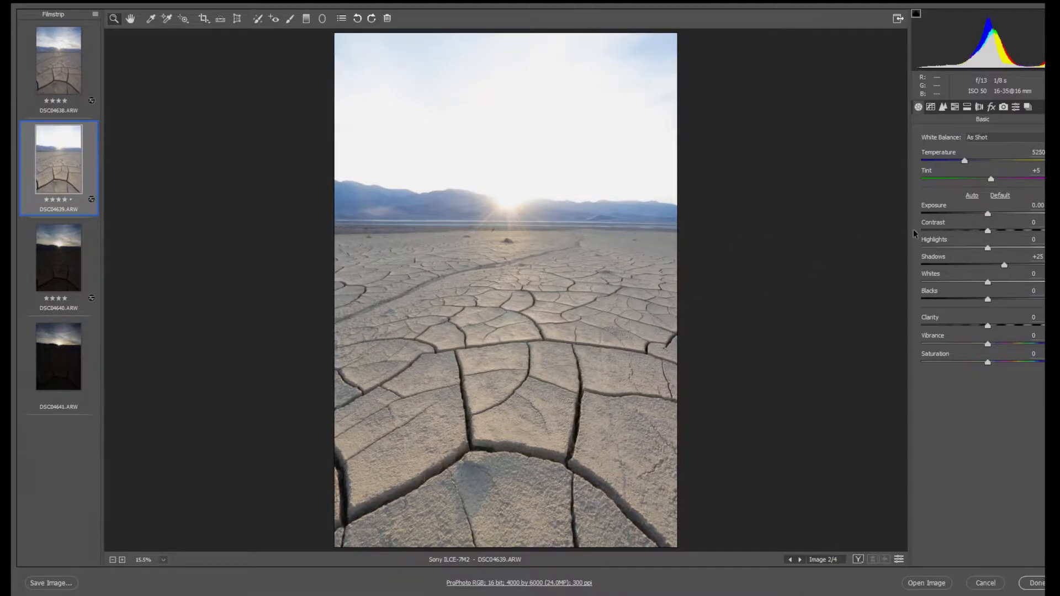
drag(980, 254, 784, 268)
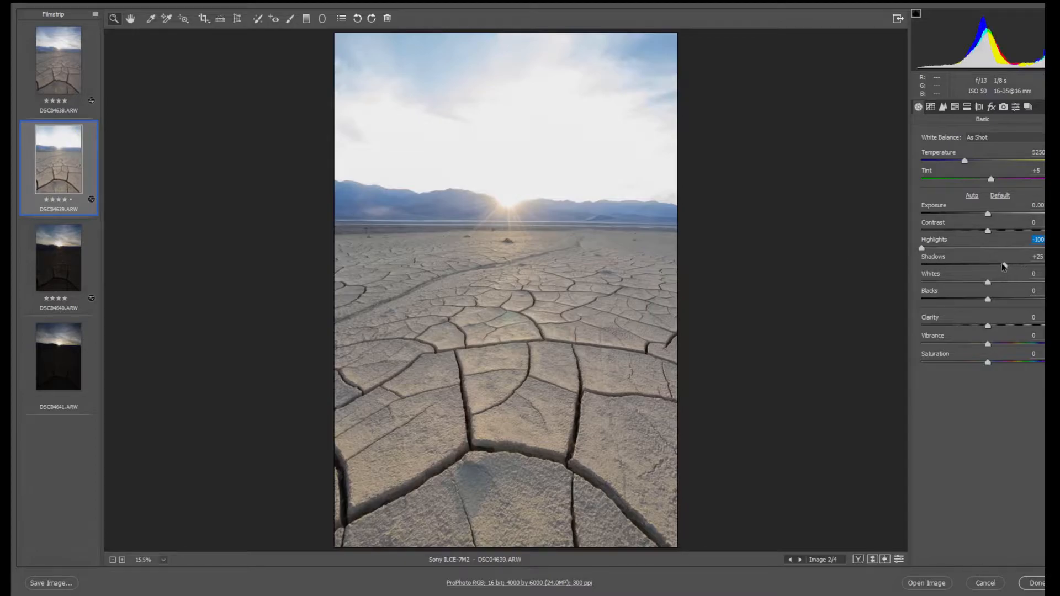
drag(1004, 267, 994, 265)
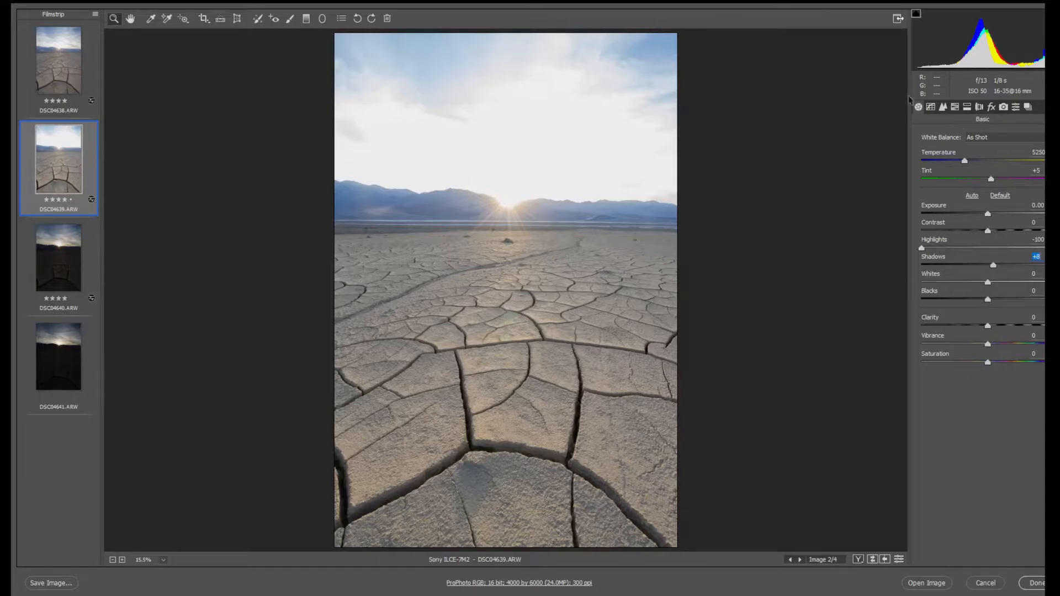
- Reset the adjustments of DSC04640 to the Camera Raw defaults
click(56, 265)
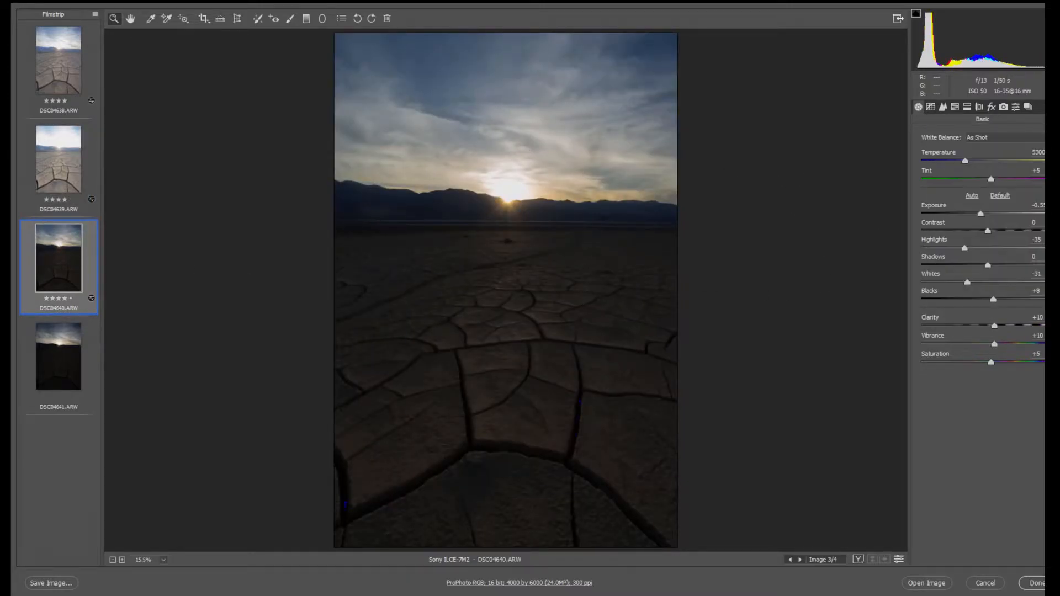
click(1041, 119)
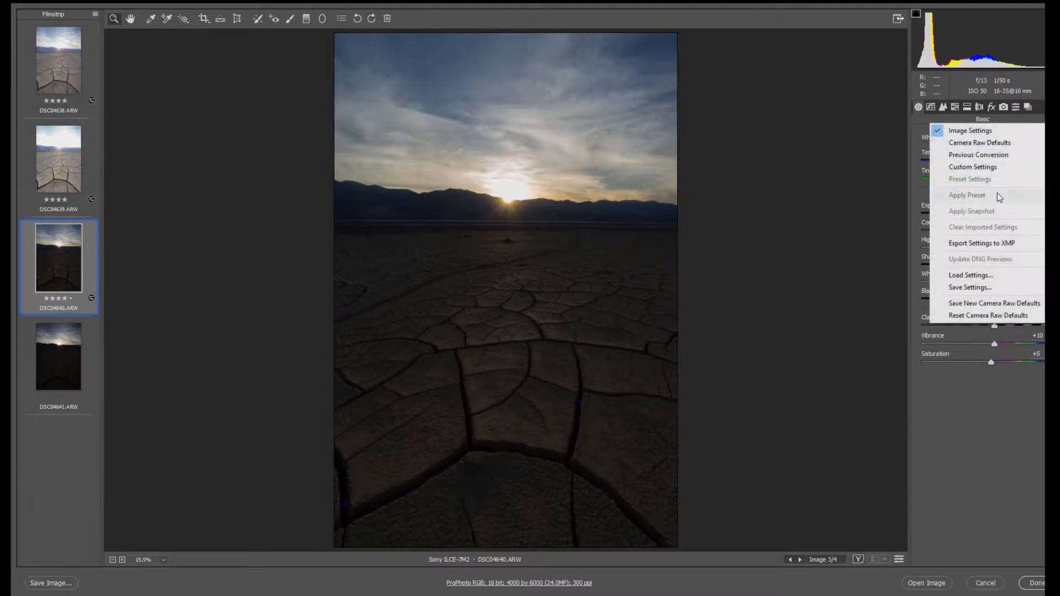
click(976, 314)
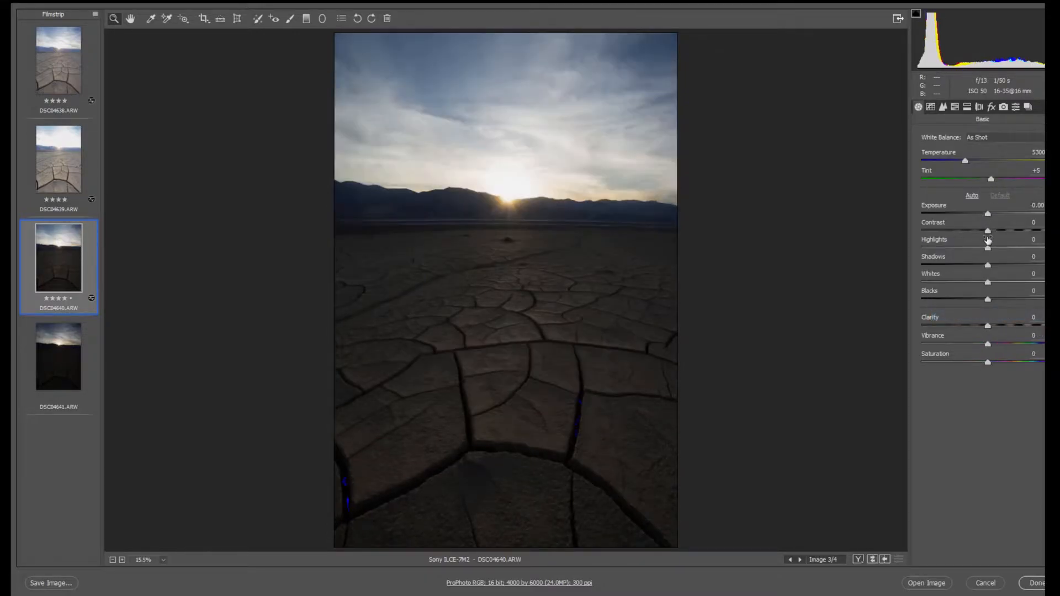
- Set Highlights to -68 and Shadows to +100 on DSC04640, and raise its Blacks slightly
drag(988, 249, 1043, 266)
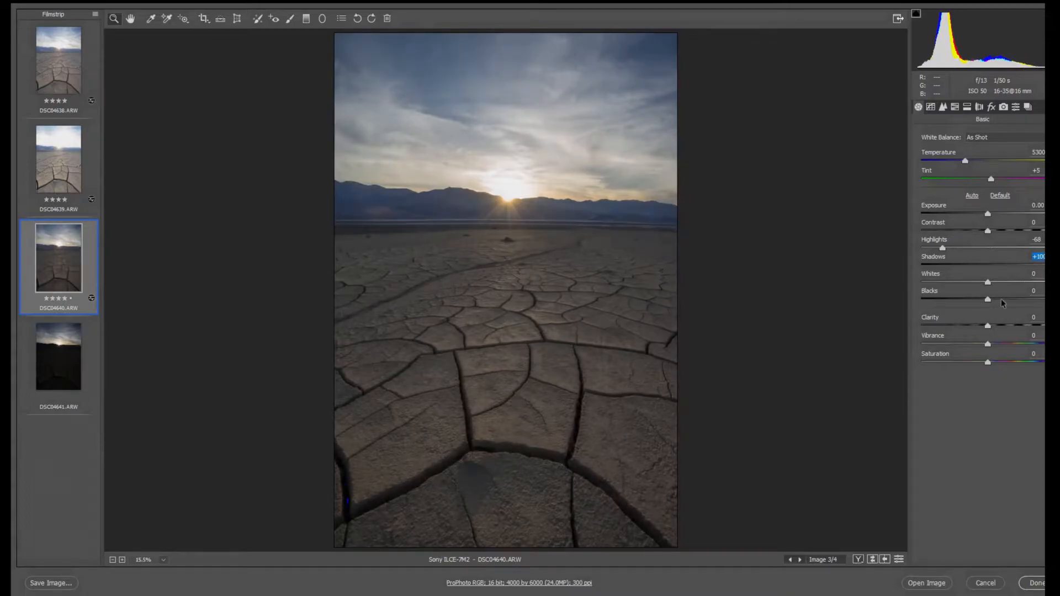
drag(989, 300, 998, 303)
- Set Highlights to -38 and Shadows to +100 on the darkest exposure, DSC04641
click(62, 351)
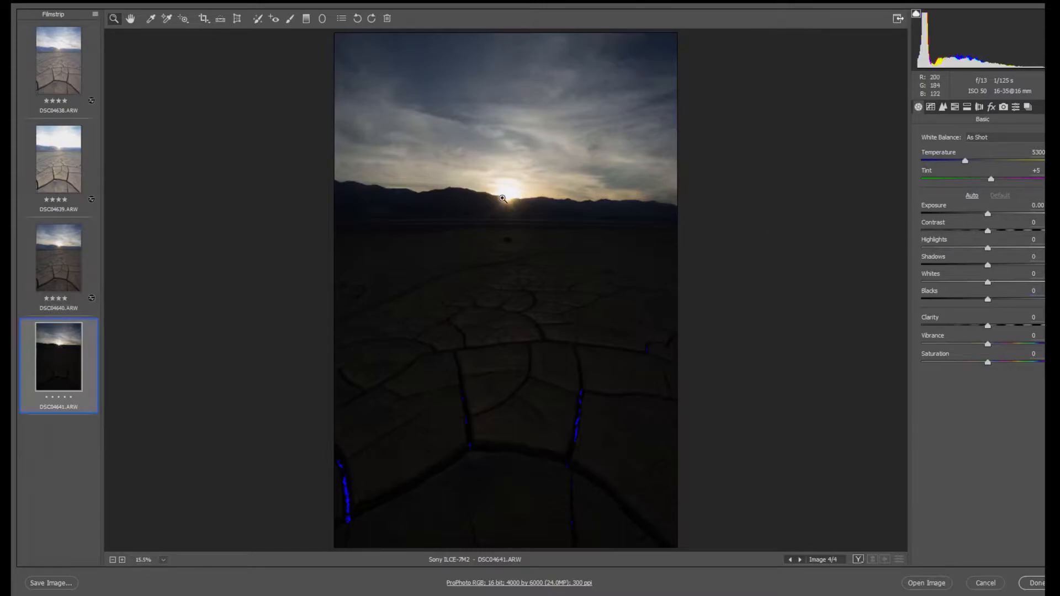
mouse_move(970, 248)
mouse_down()
mouse_move(895, 249)
mouse_move(974, 250)
mouse_move(962, 250)
mouse_up()
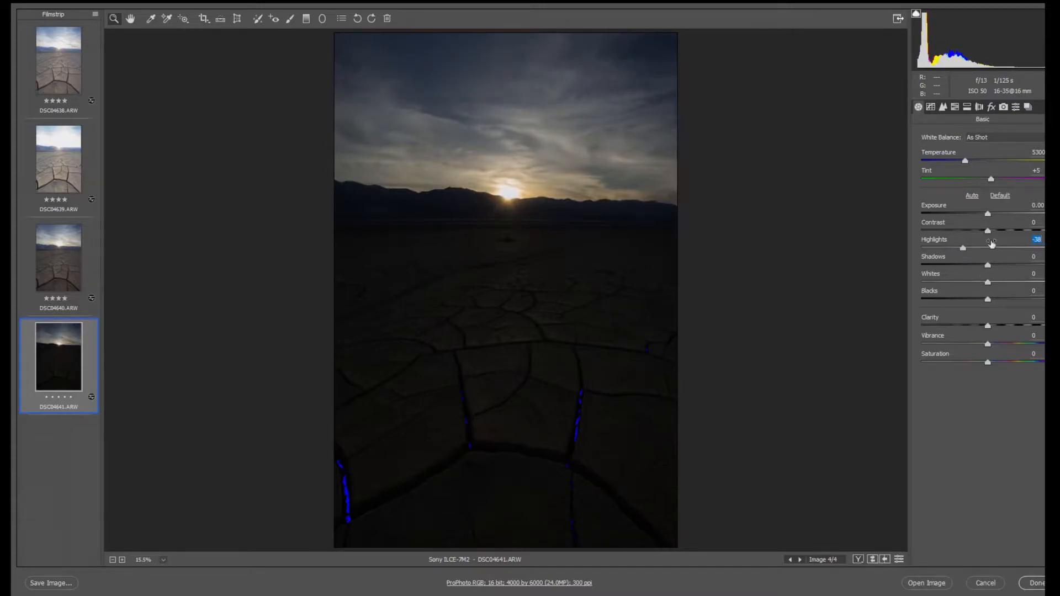
drag(988, 265, 1046, 265)
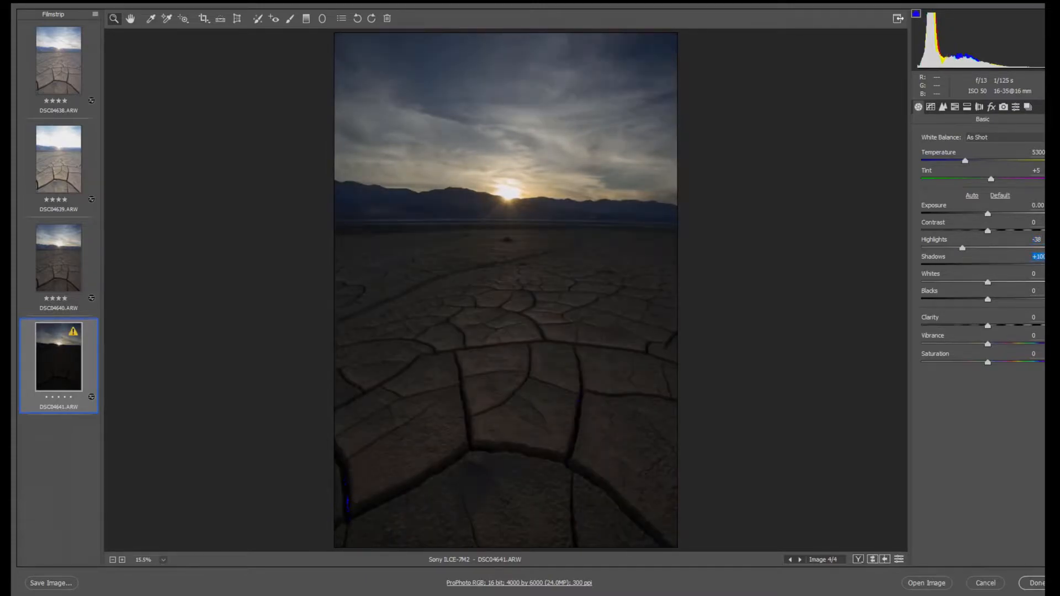
- Sharpen DSC04638 with Amount 50, Radius 0.5 and Detail 75
click(63, 65)
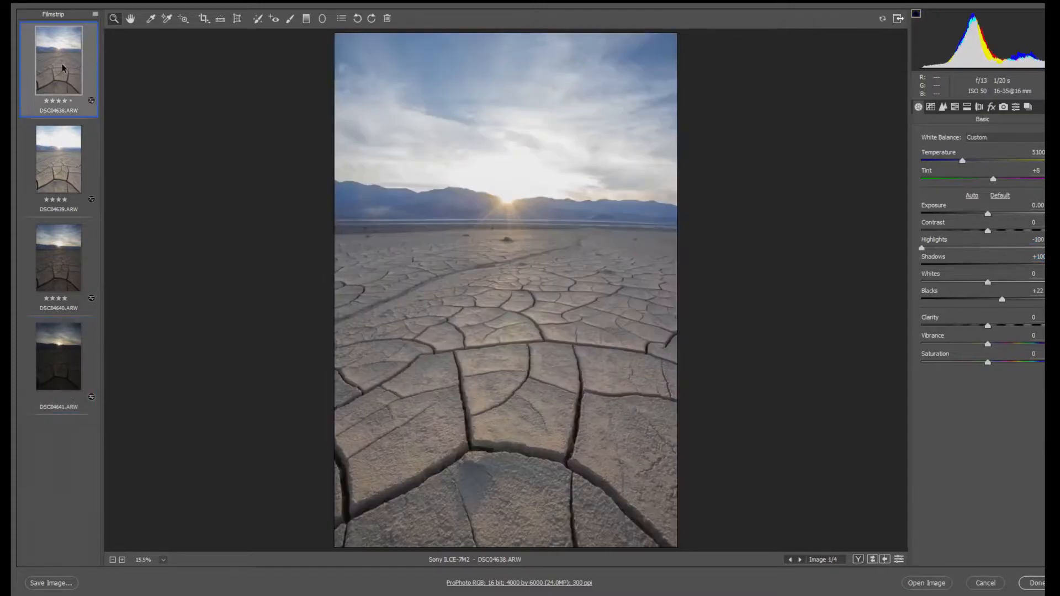
click(943, 107)
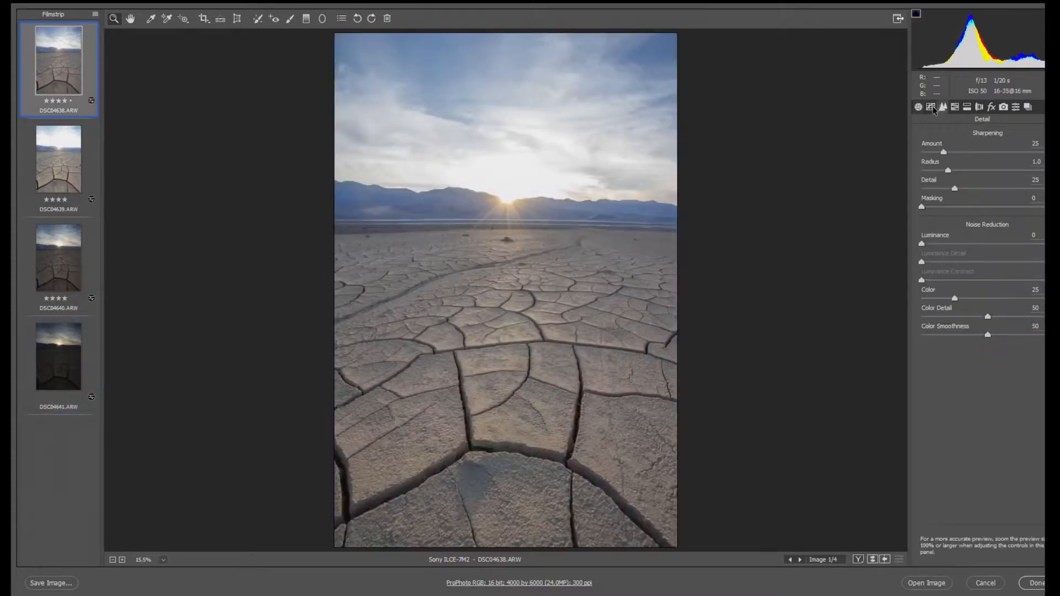
click(1016, 144)
text(50)
text(0.5)
text(75)
- Enable chromatic aberration removal and lens profile corrections on DSC04638, and return to the basic adjustments
click(967, 107)
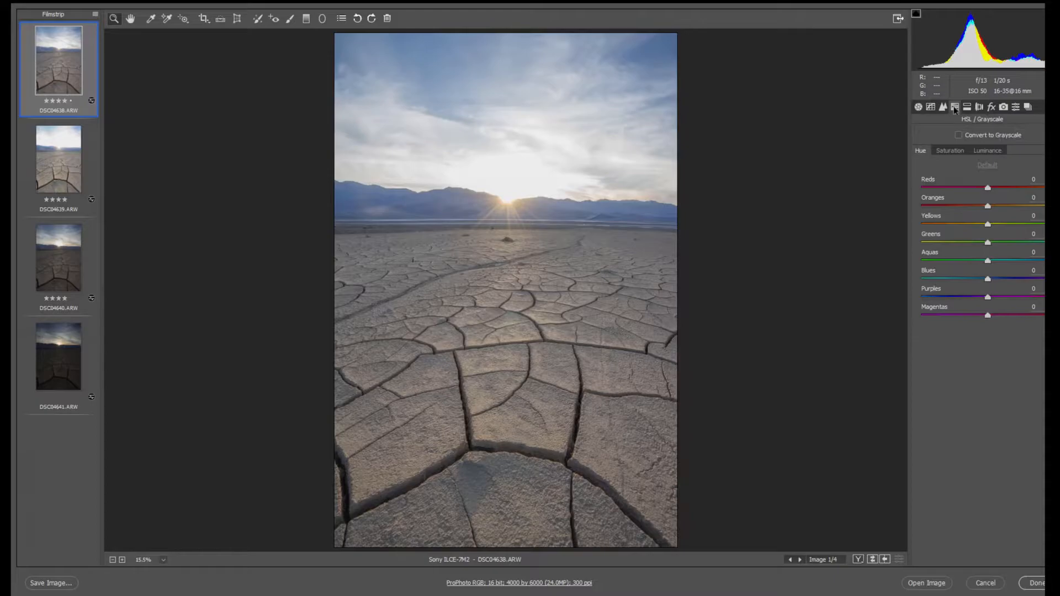
click(966, 108)
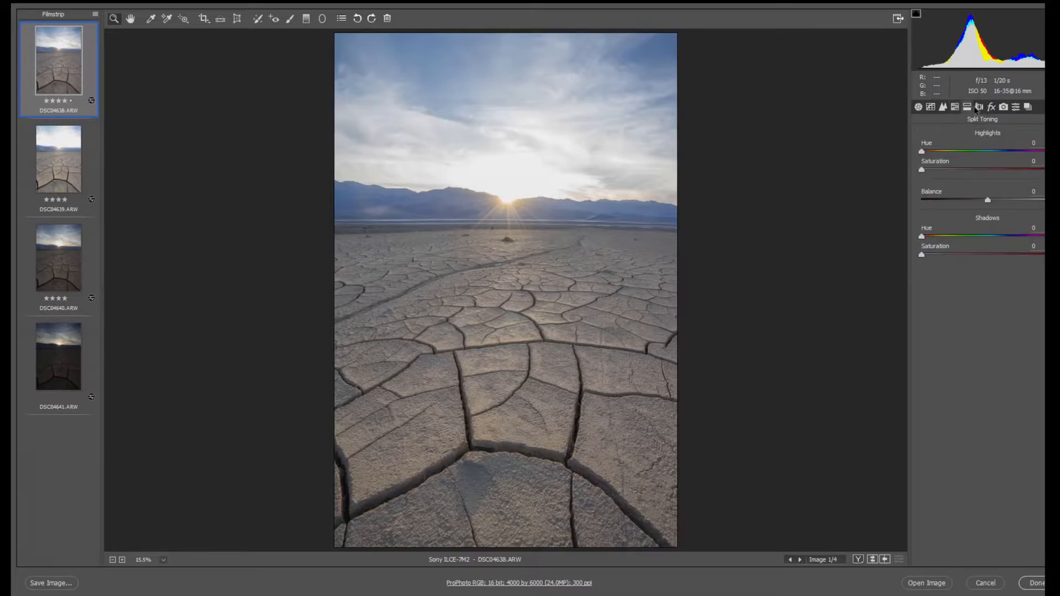
click(977, 108)
click(976, 150)
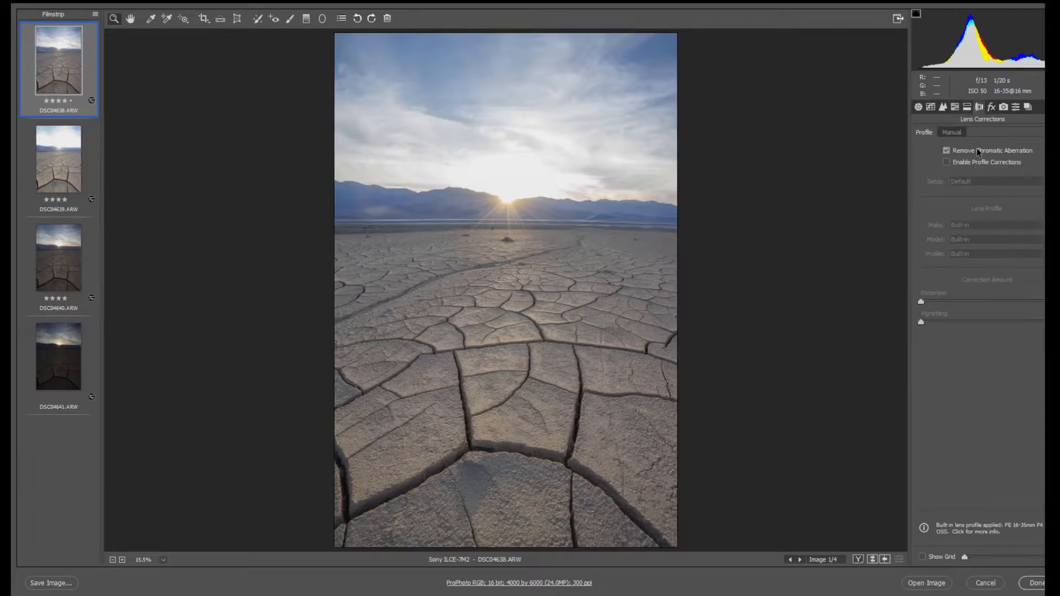
click(974, 164)
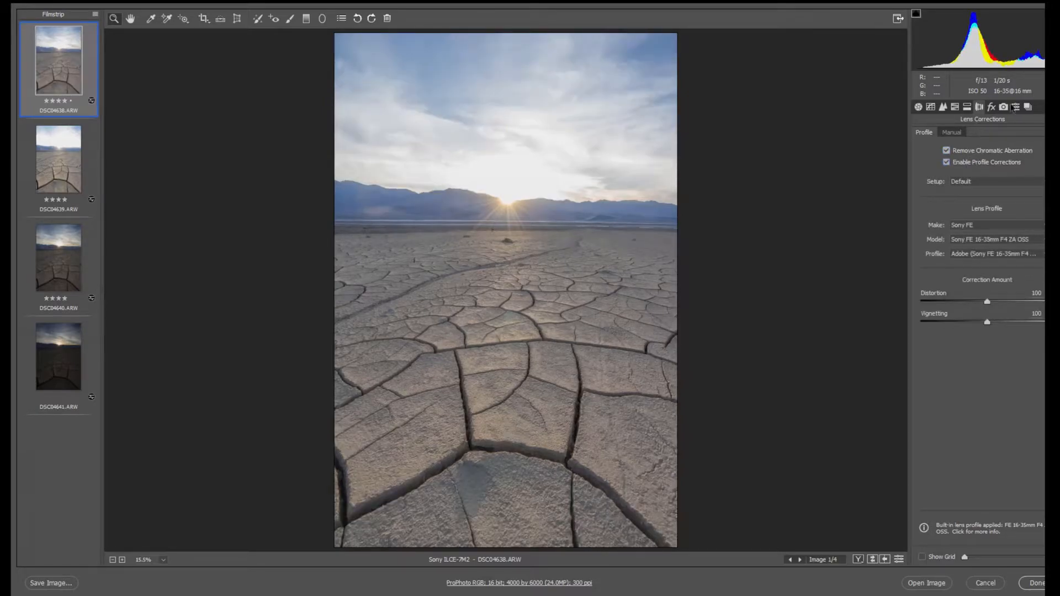
click(918, 106)
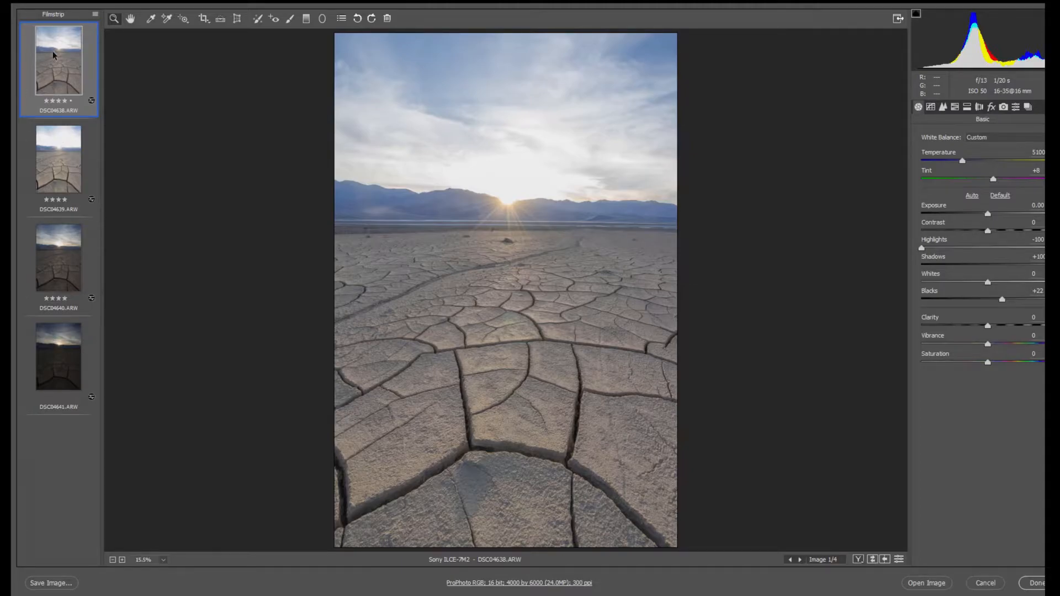
- Select all four exposures, open their settings synchronization and exclude every setting
shift+click(79, 354)
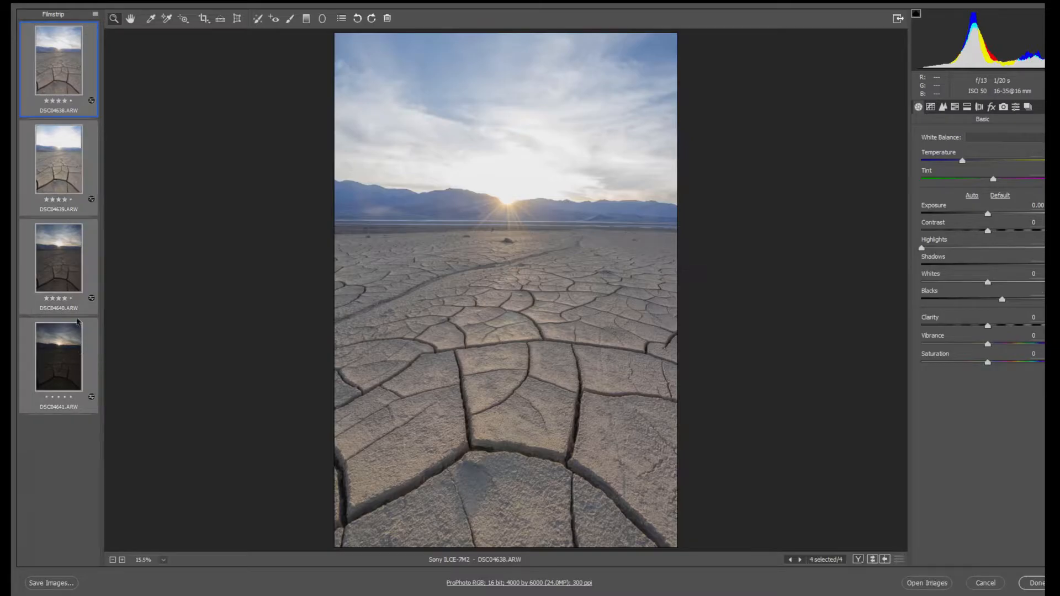
right_click(56, 38)
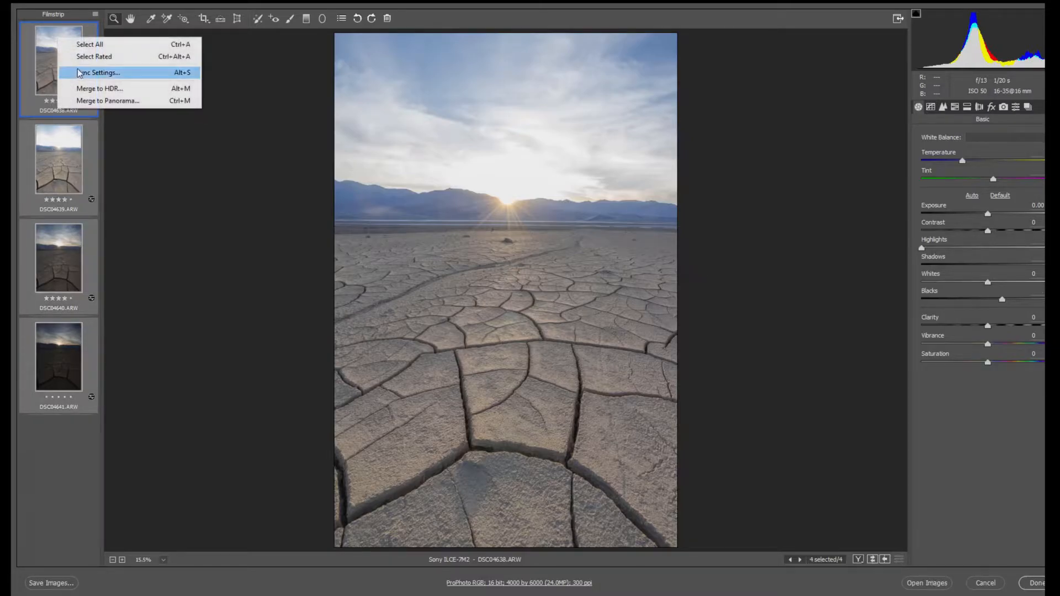
click(83, 74)
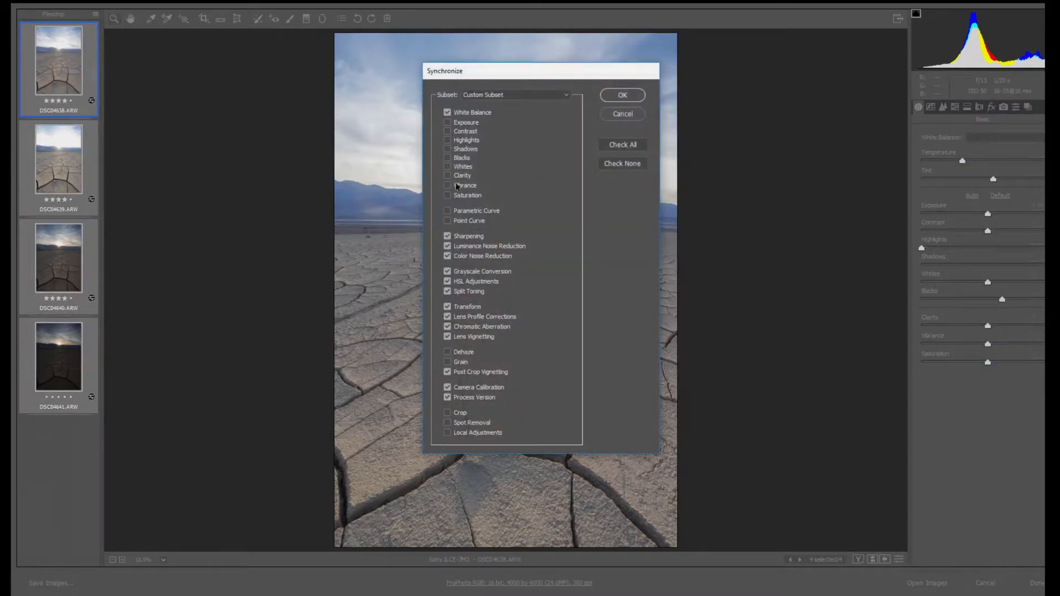
click(634, 164)
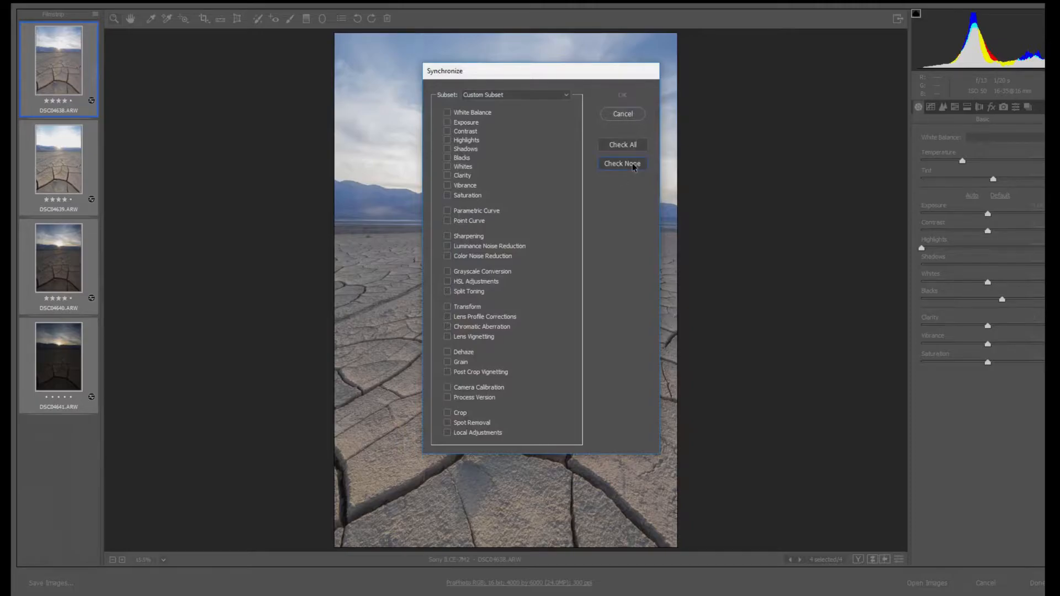
- Include White Balance, Sharpening, Luminance and Color Noise Reduction, Transform and Lens Profile Corrections in the synchronization
click(456, 114)
click(461, 237)
click(464, 257)
click(467, 247)
click(465, 316)
click(465, 317)
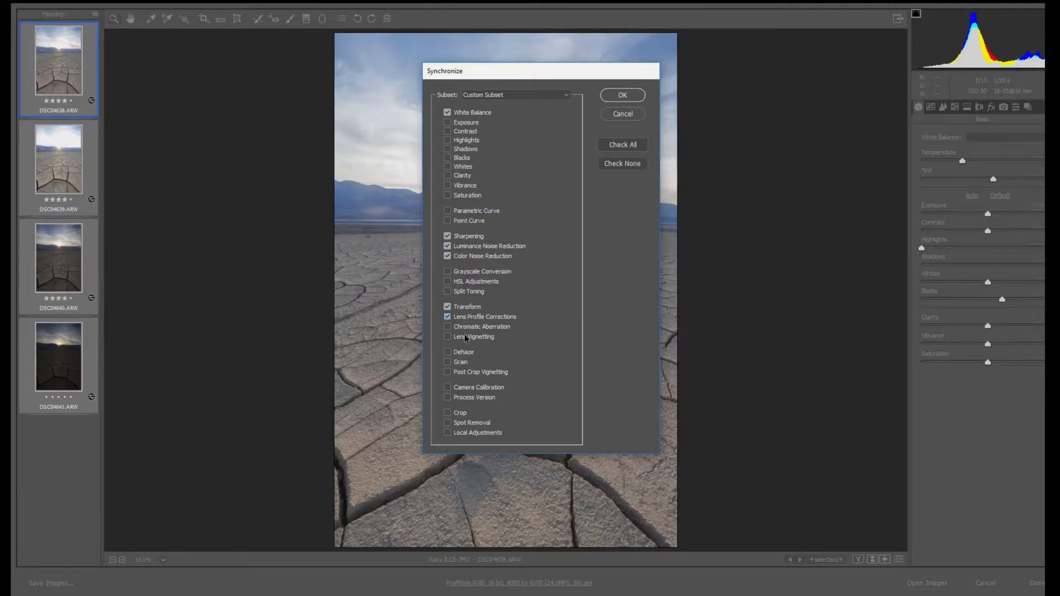
- Add Chromatic Aberration, Lens Vignetting, Post Crop Vignetting, Camera Calibration, Process Version, Crop, Spot Removal and Local Adjustments, and synchronize the four exposures
click(467, 336)
click(467, 326)
click(466, 373)
click(460, 415)
click(462, 423)
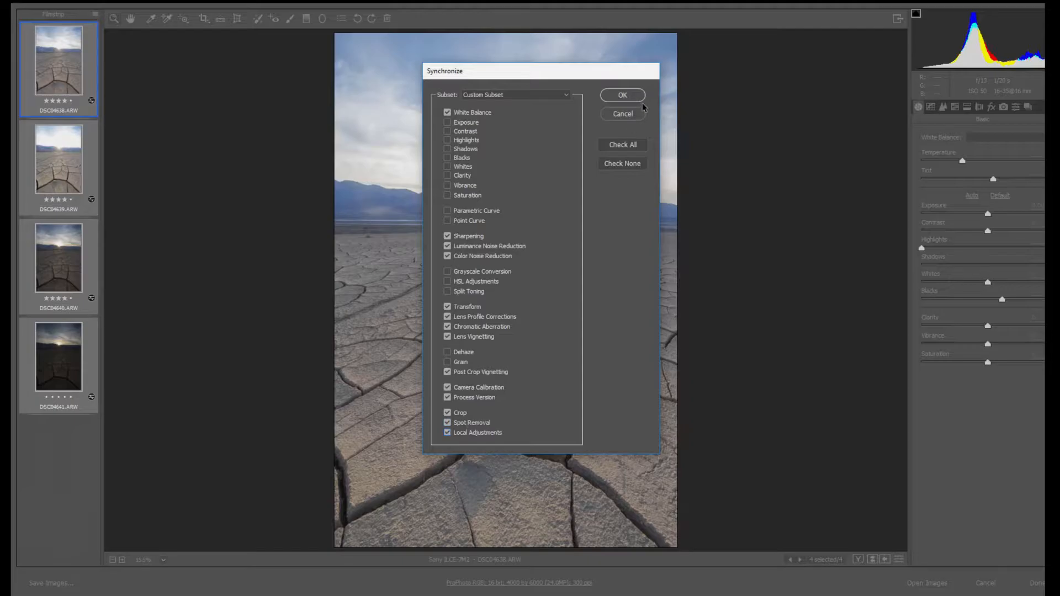
click(622, 96)
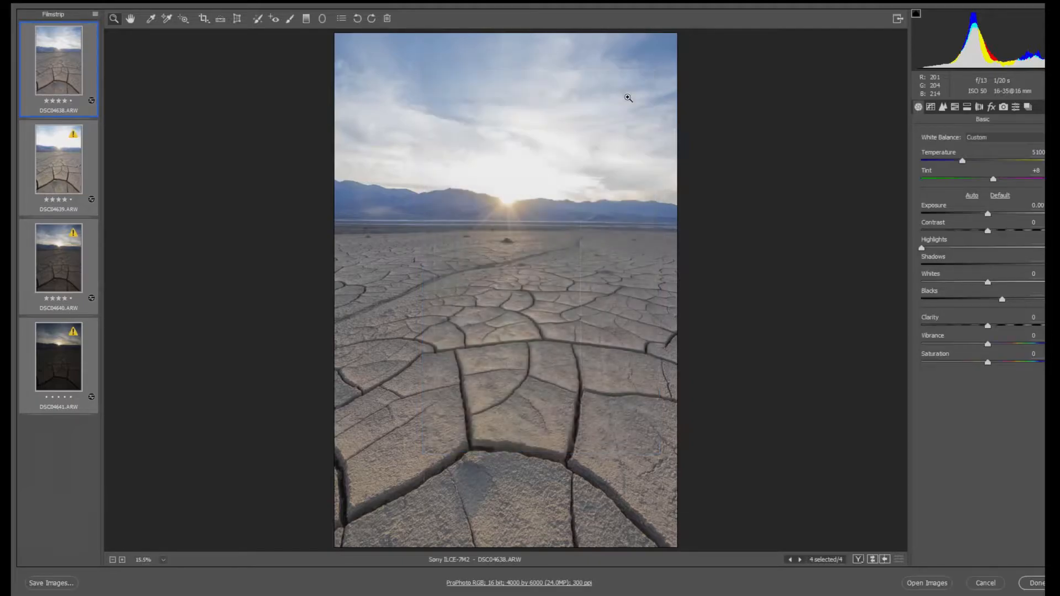
- Compare the synchronized DSC04638 and DSC04639 by alternating between them, and inspect DSC04641
click(67, 83)
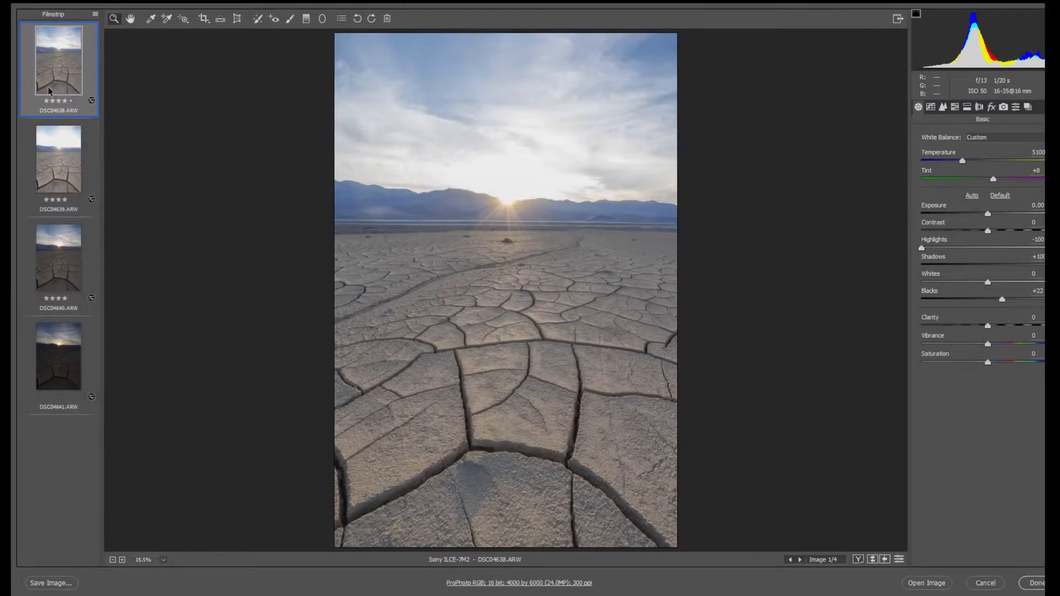
key(Down)
key(Up)
key(Down)
key(Up)
key(Down)
key(Up)
key(Down)
key(Up)
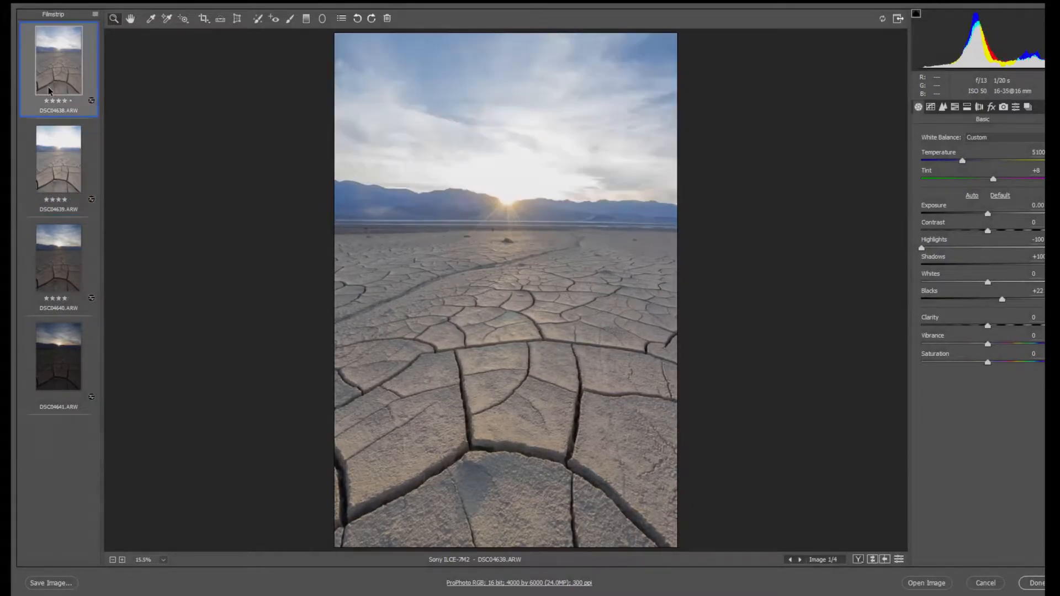
click(49, 352)
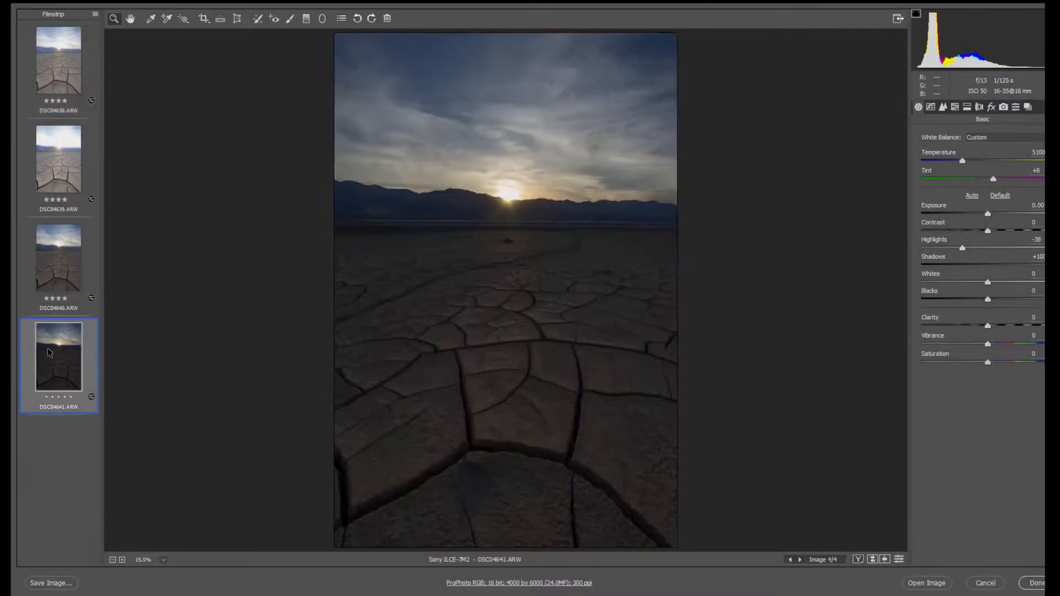
- Select all four exposures from DSC04638 to DSC04641 and open them in Photoshop
click(66, 104)
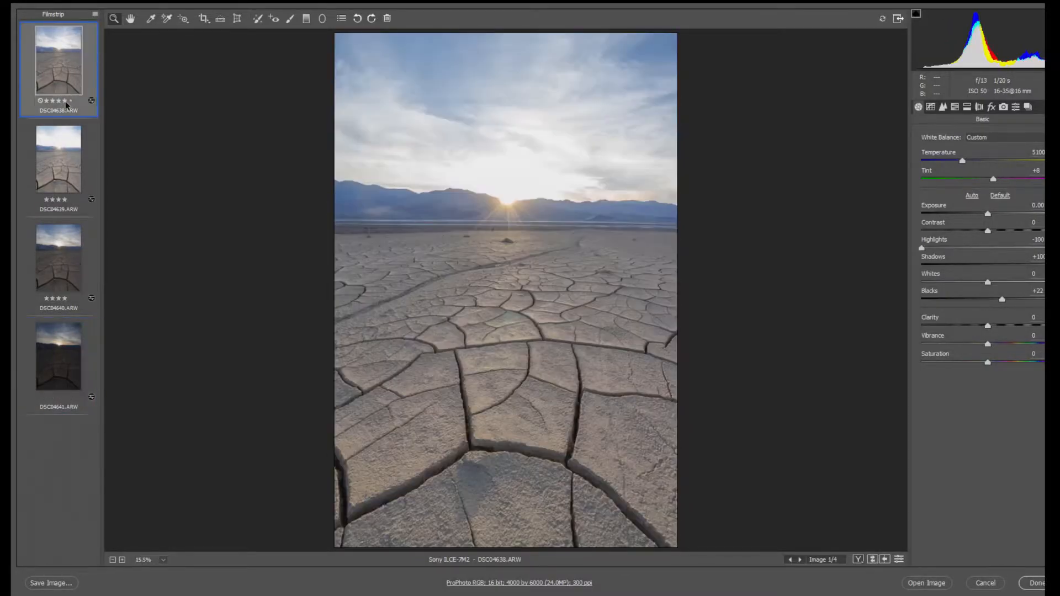
shift+click(65, 352)
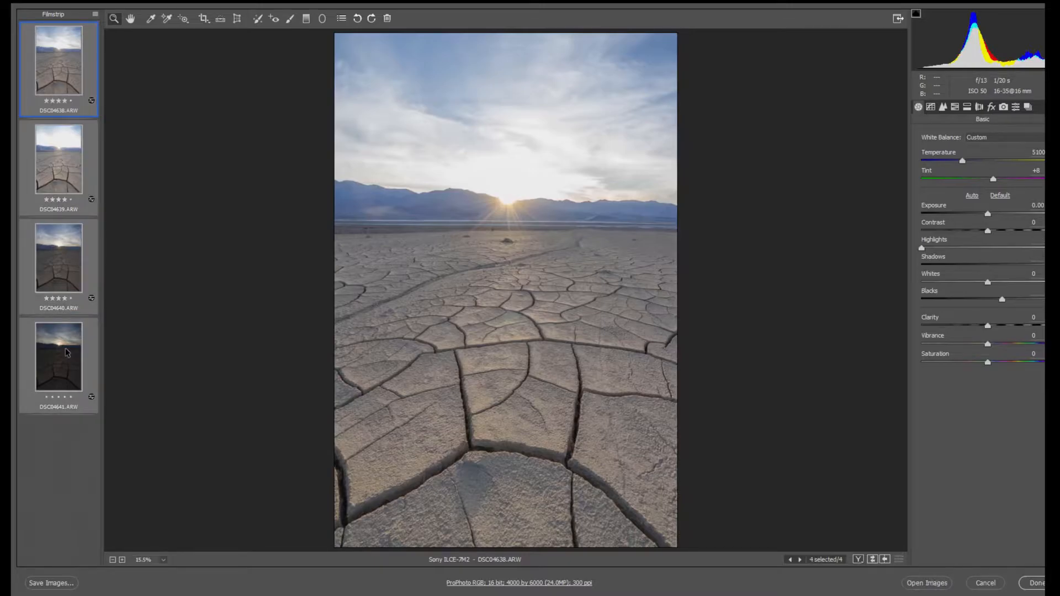
right_click(67, 353)
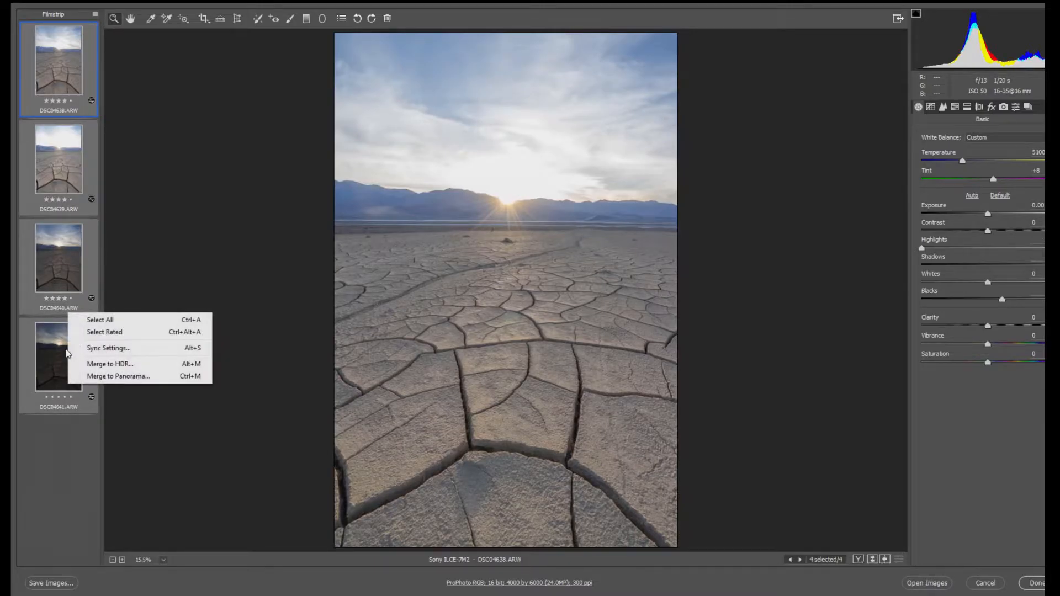
click(40, 526)
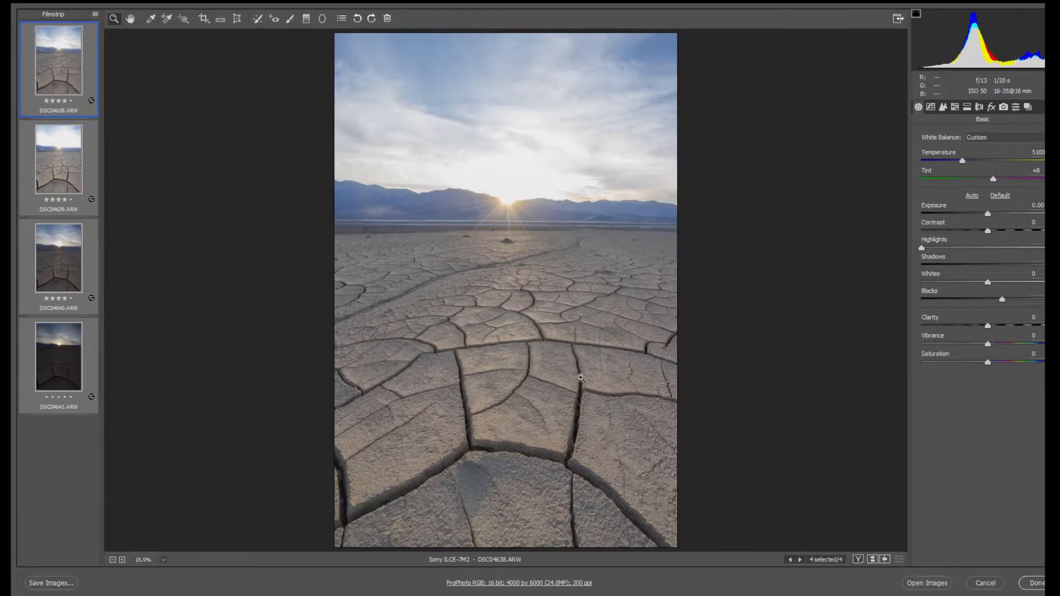
key(shift)
key(shift)
click(935, 583)
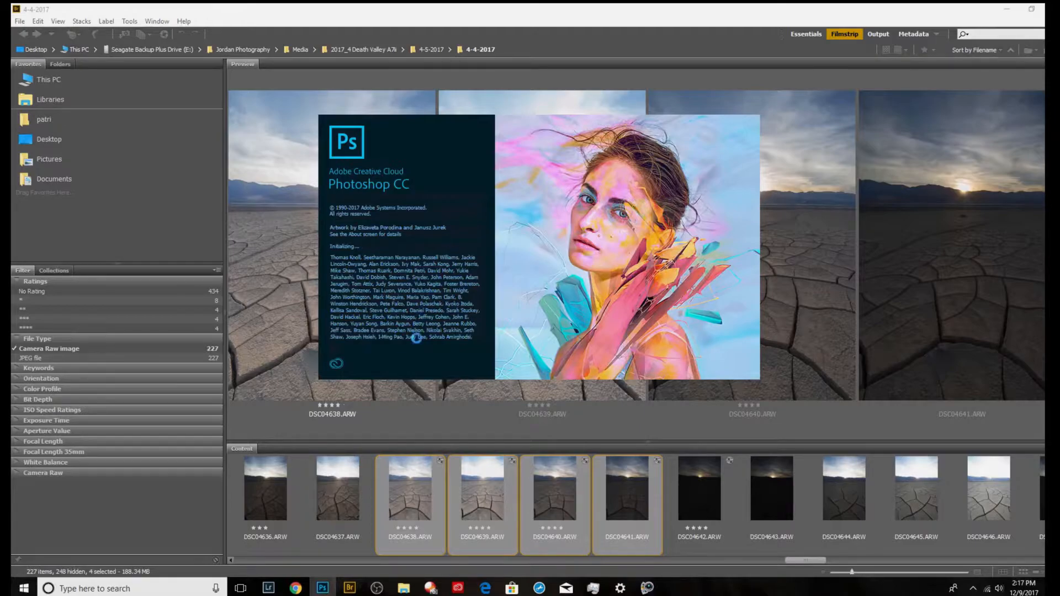
- Switch to Chrome to view the finished mudflat photo "Don't Crack Up" on 500px
click(295, 588)
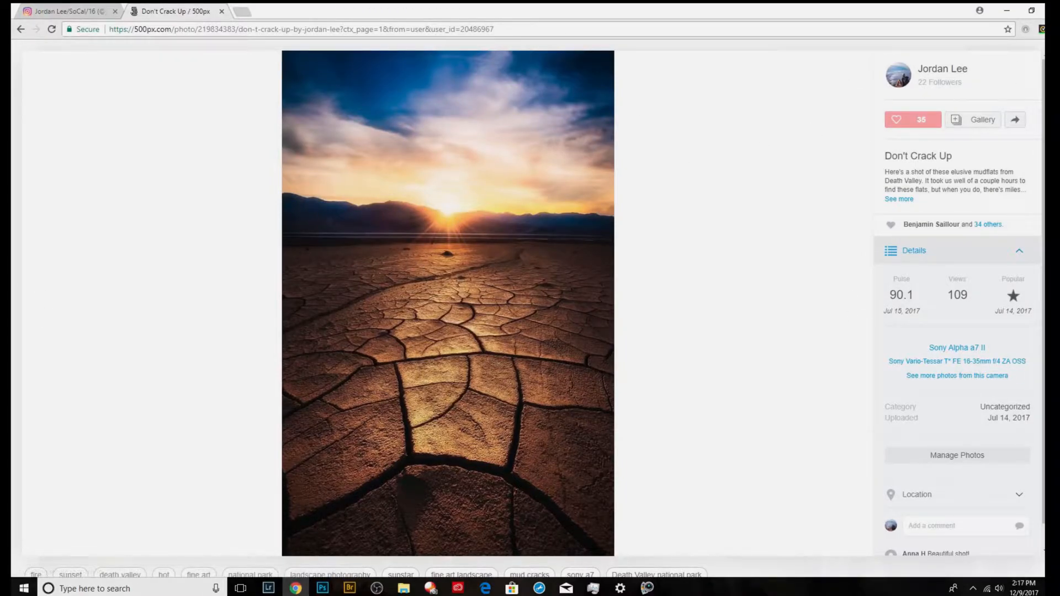
- Return to the photographer's 500px profile, browse the photo gallery and view the seascape "Cinnamon Roll"
click(276, 249)
scroll(573, 259, up, 15)
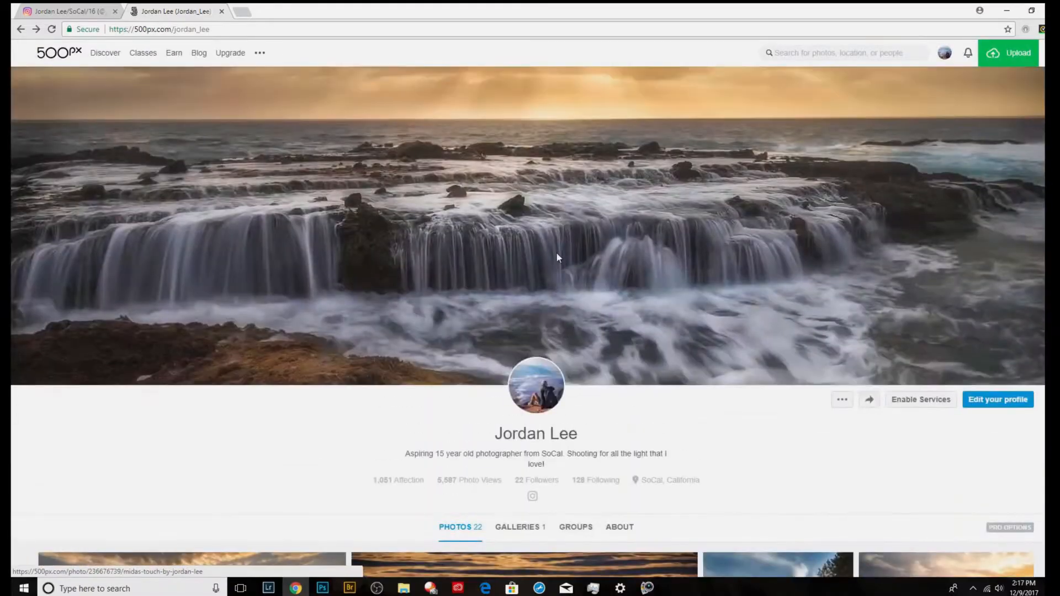
scroll(551, 277, down, 1)
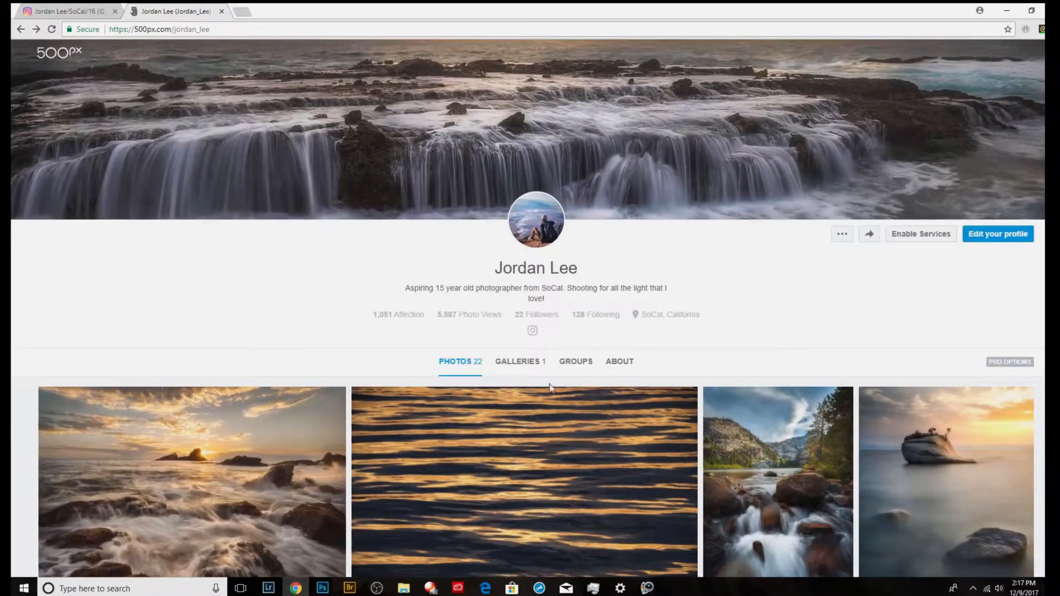
click(119, 417)
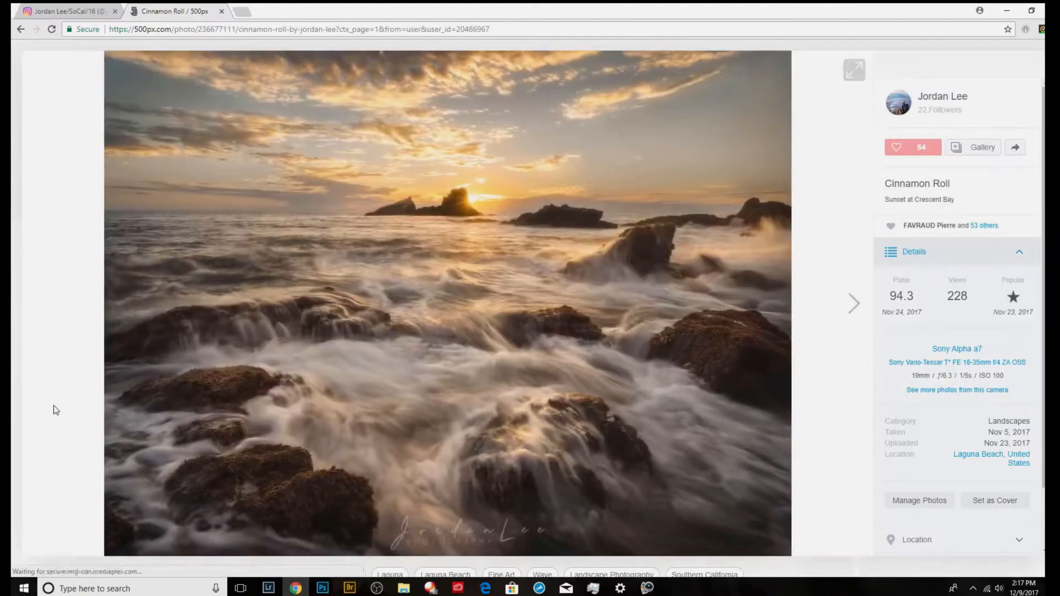
key(Right)
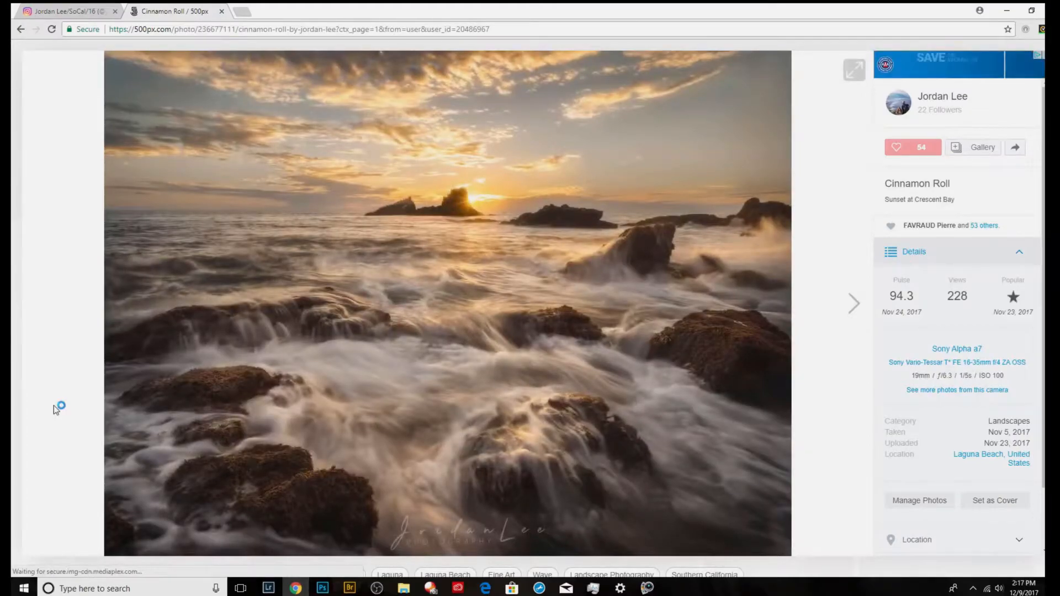
click(54, 410)
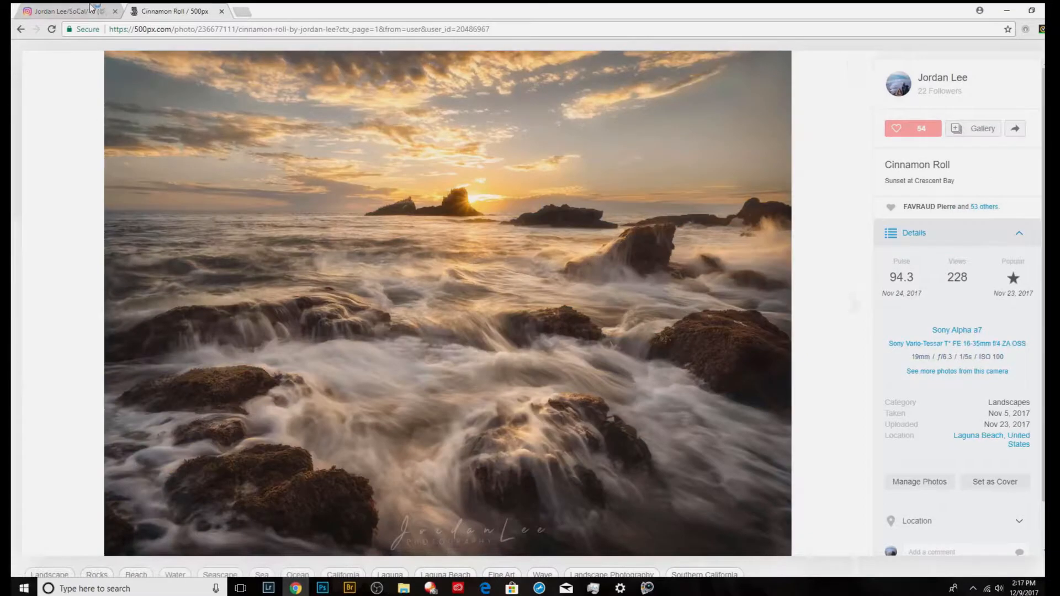
- Switch to the photographer's Instagram profile and browse through the posted landscape photos
click(90, 9)
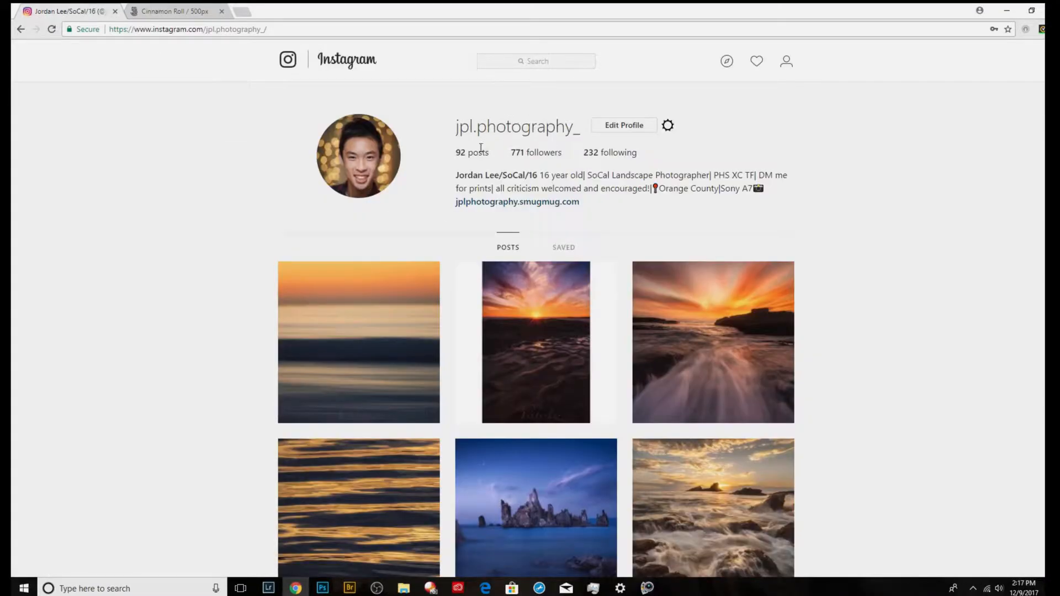
click(549, 153)
scroll(548, 154, down, 2)
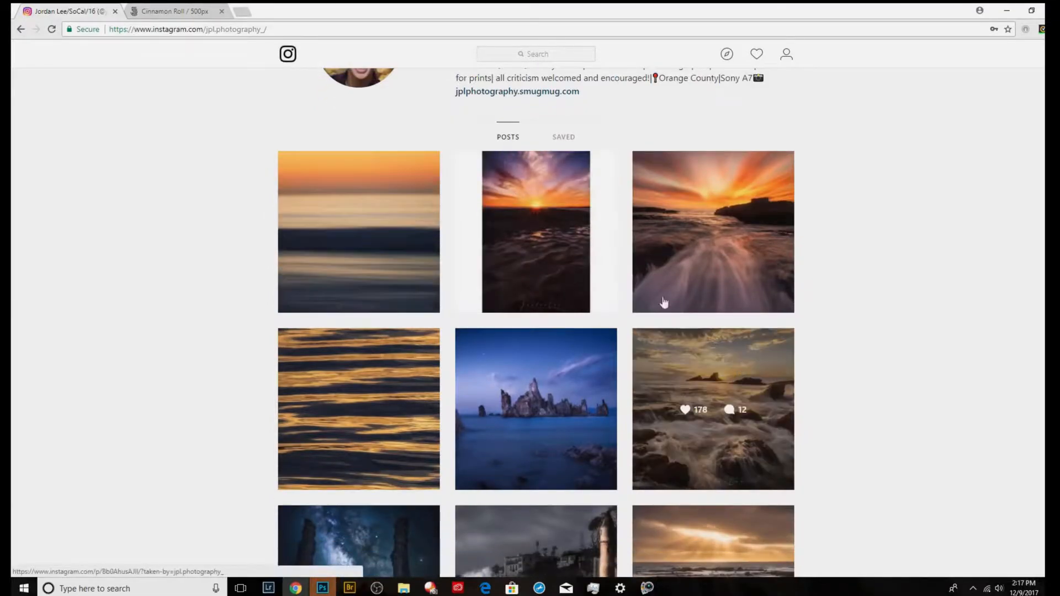
scroll(753, 90, up, 2)
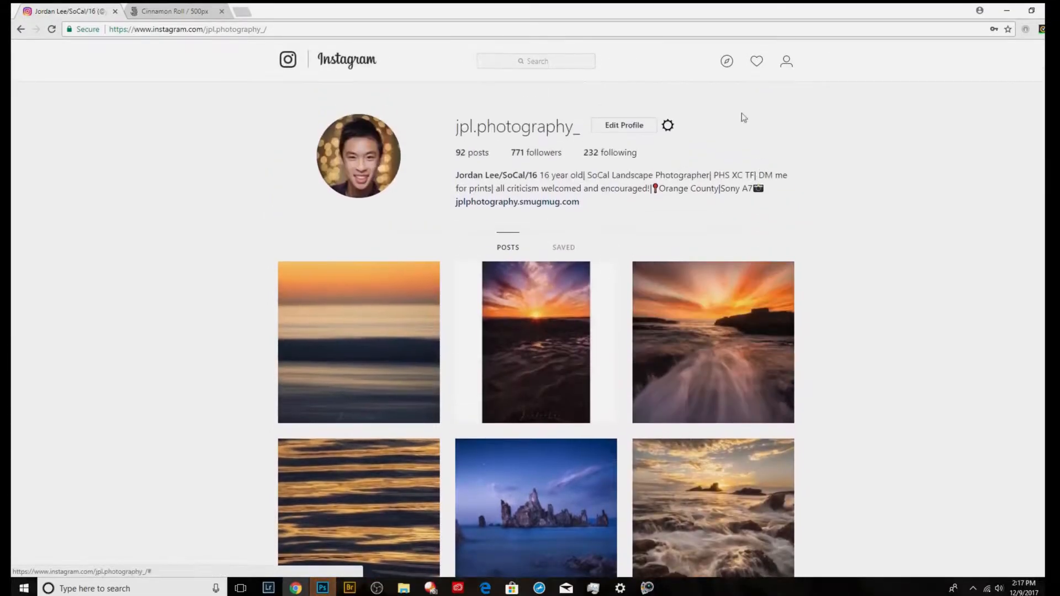
scroll(654, 413, down, 6)
scroll(655, 413, up, 6)
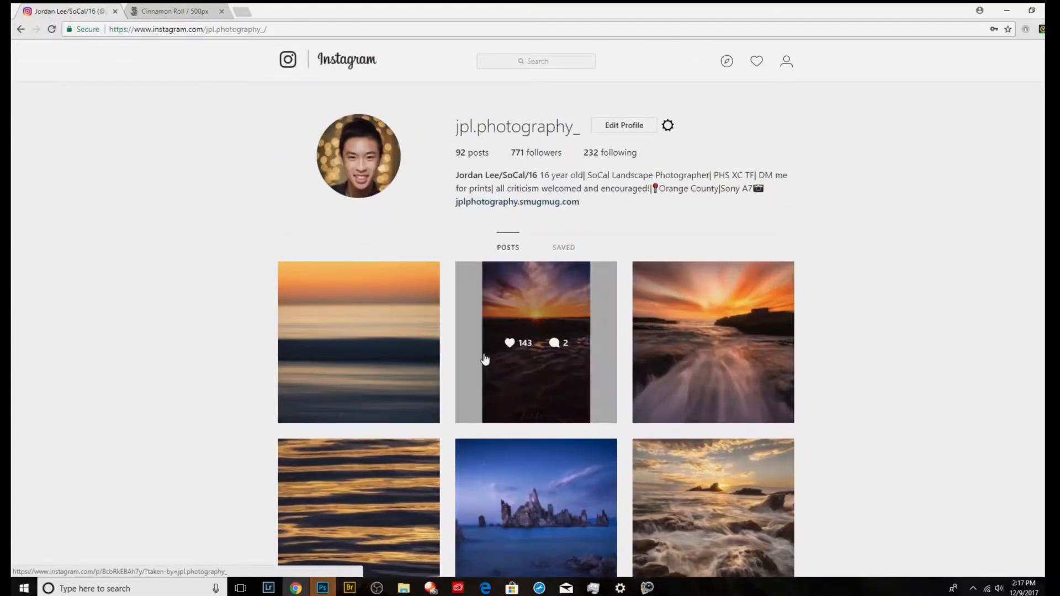
- Switch back to Photoshop and close the floating Selective Tool palette over the DSC04641 image
click(1006, 10)
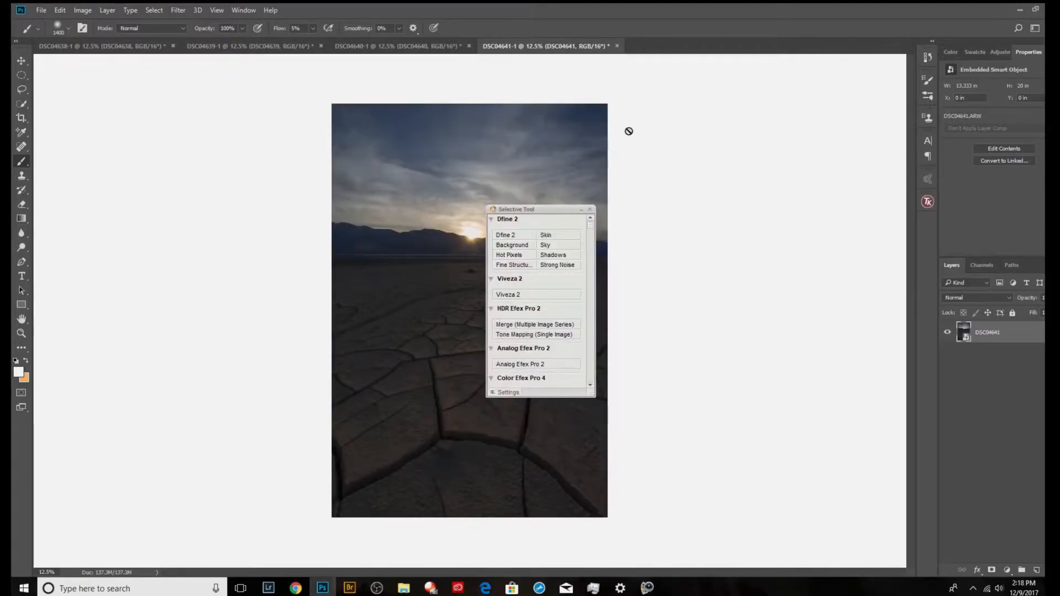
drag(512, 213, 724, 181)
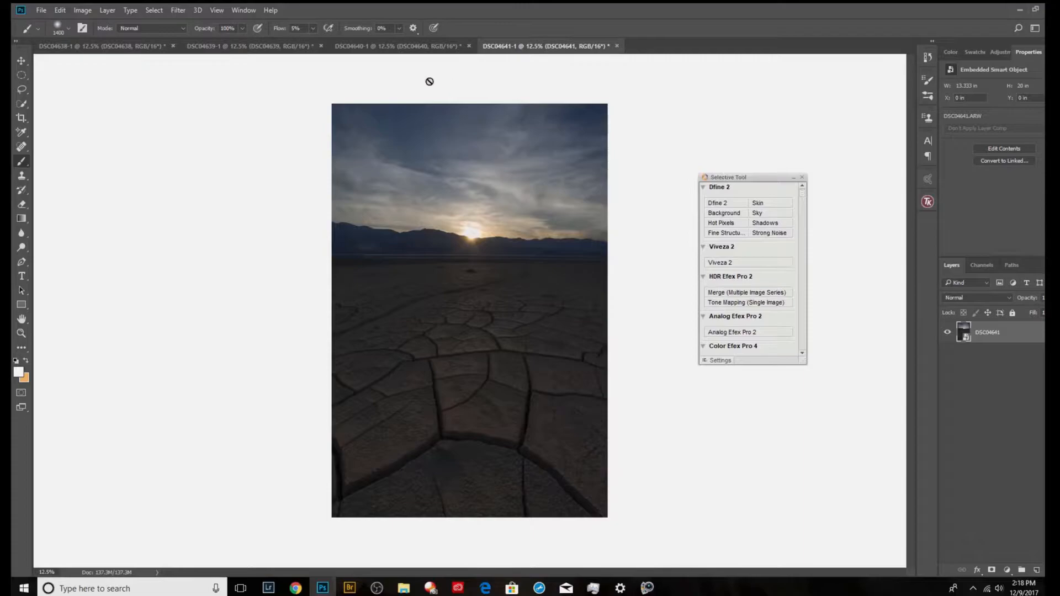
click(802, 177)
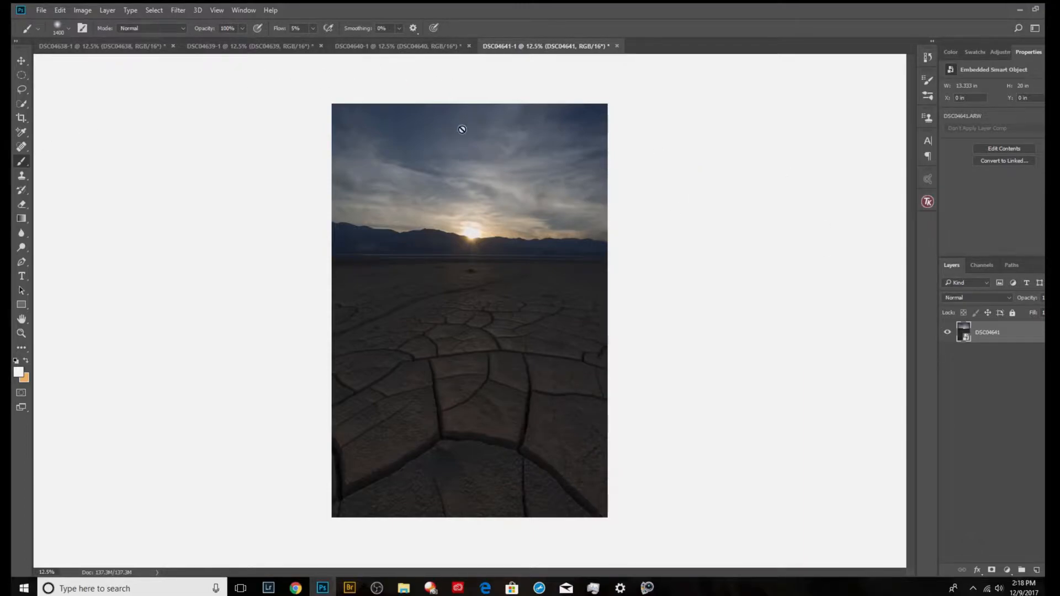
- Try to load all open files into one image stack with the Load Files into Stack script
scroll(731, 220, up, 1)
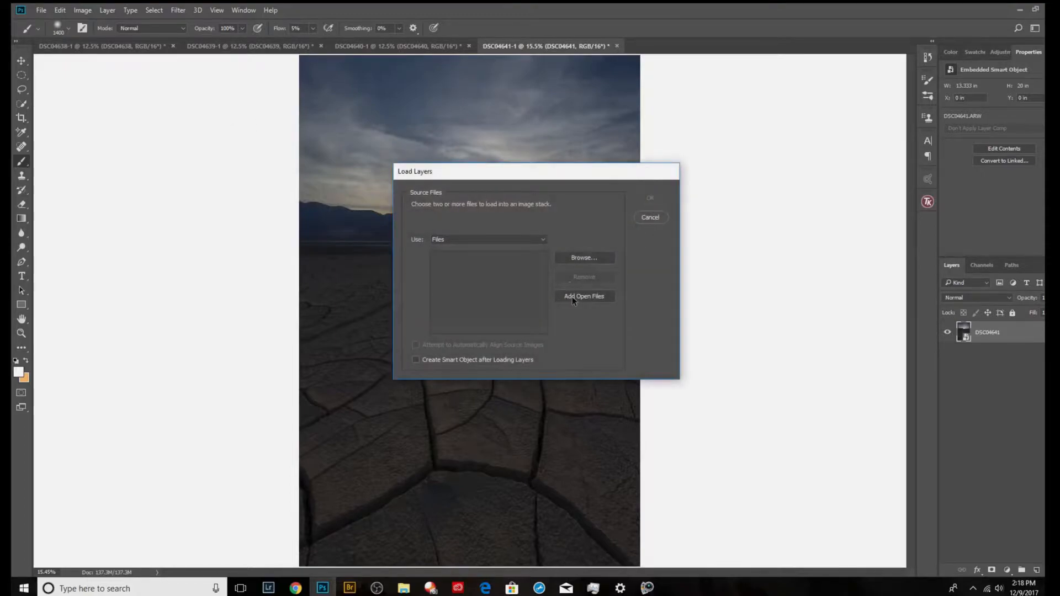
click(642, 218)
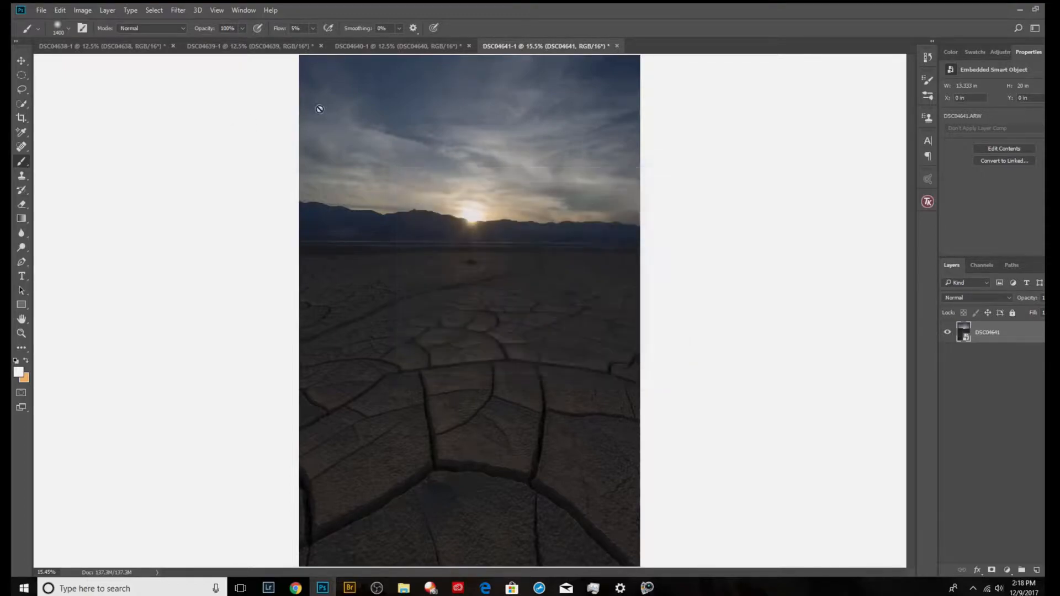
click(41, 10)
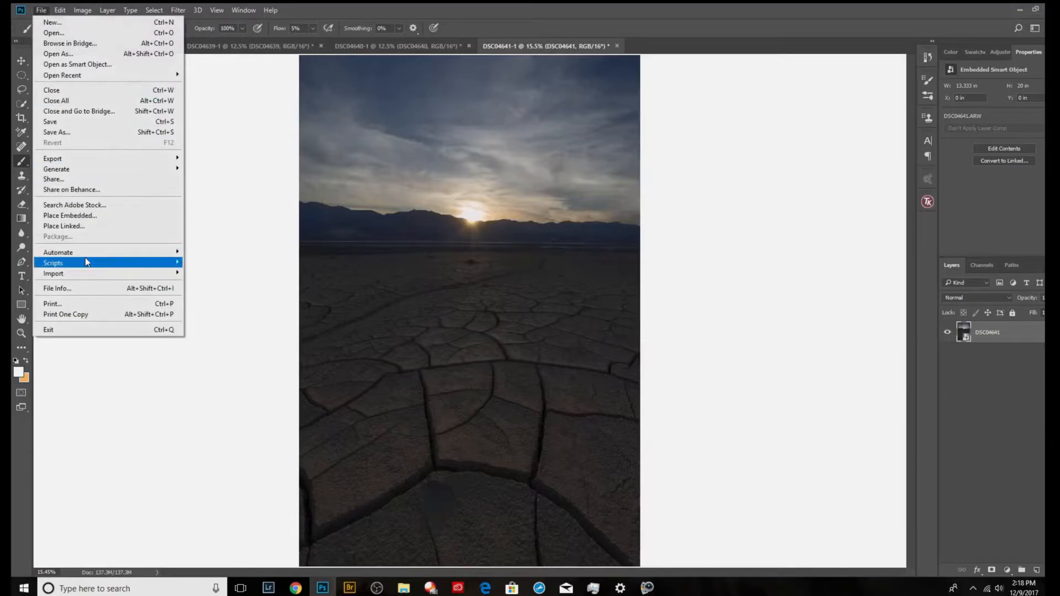
mouse_move(85, 262)
click(224, 333)
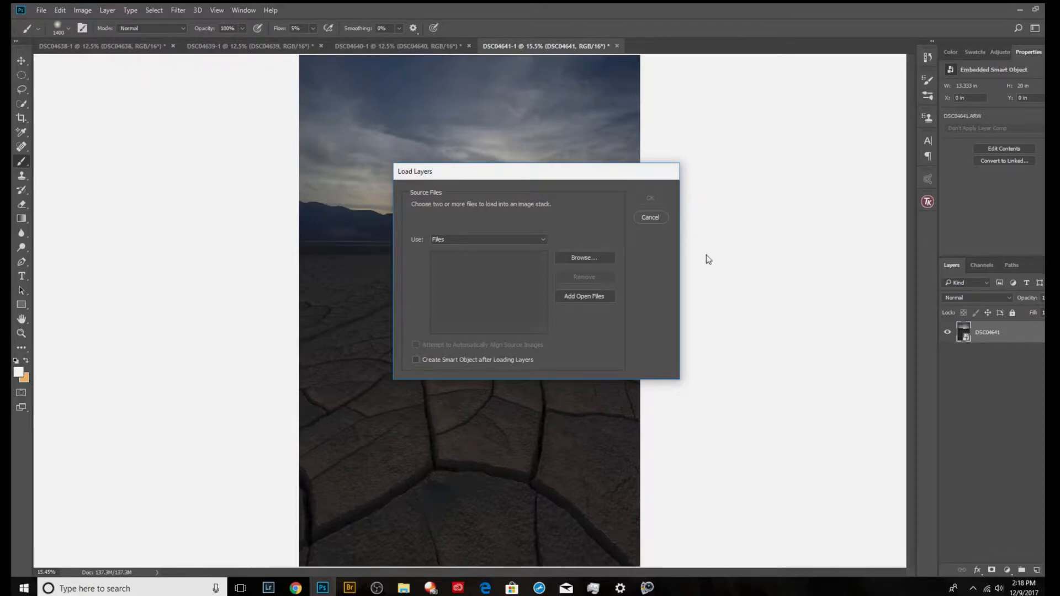
click(581, 295)
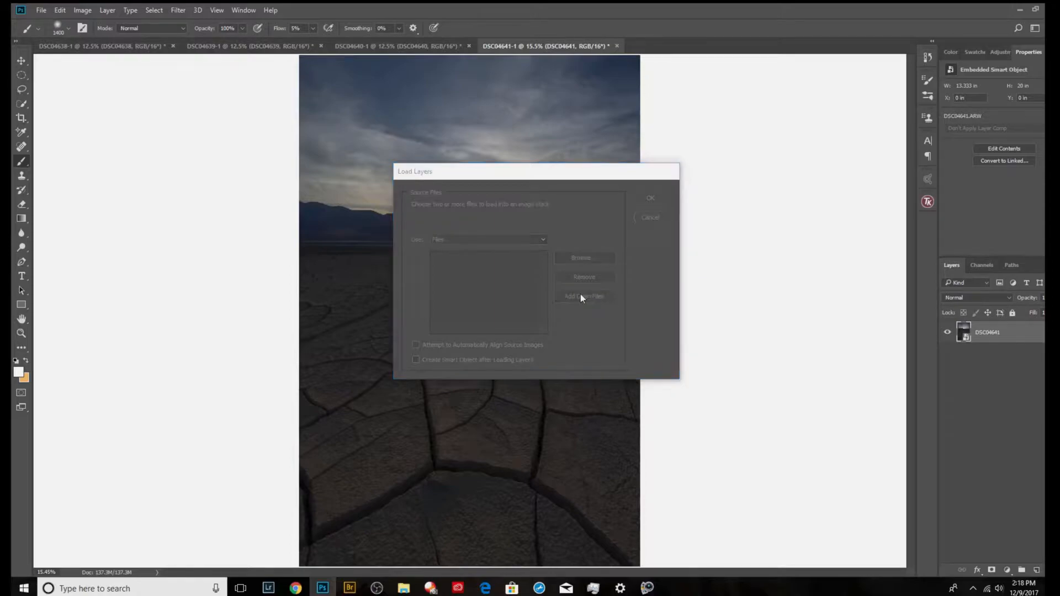
click(615, 336)
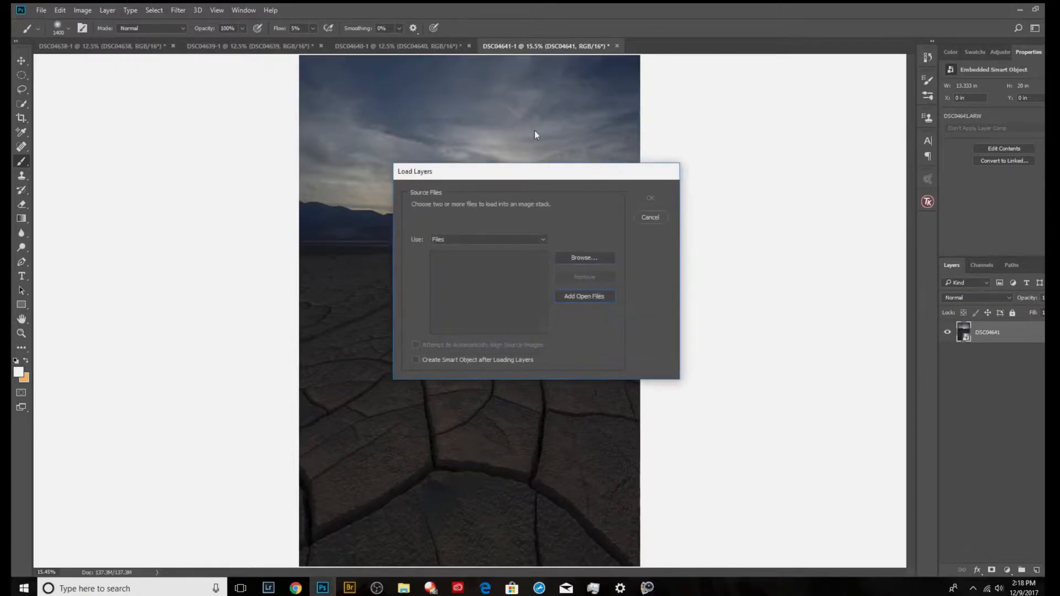
click(649, 218)
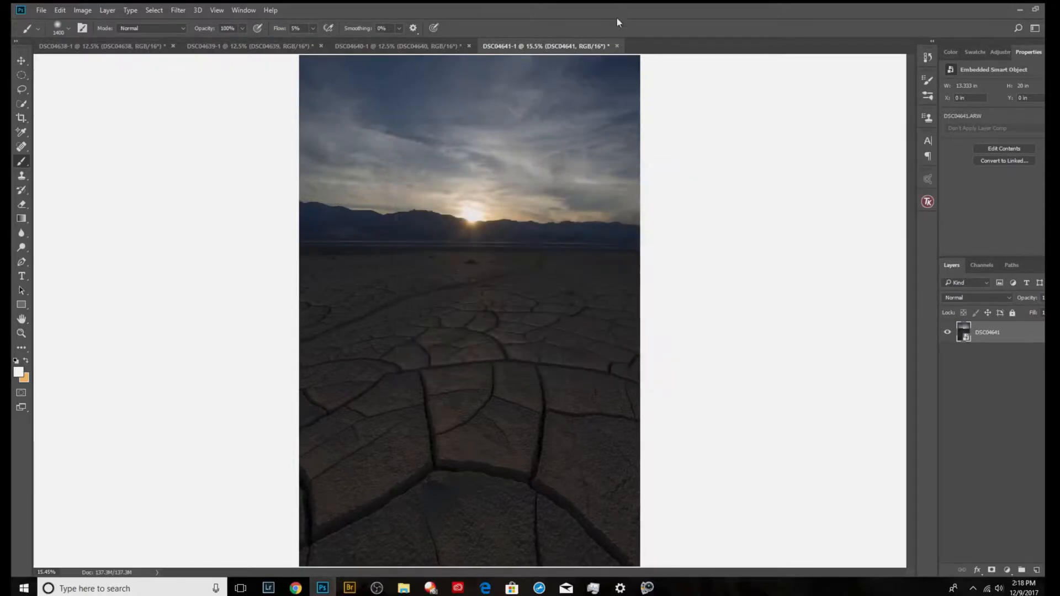
- Copy the entire DSC04641 image into the DSC04638 document as an aligned layer, and close DSC04641 without saving
key(ctrl+a)
click(22, 60)
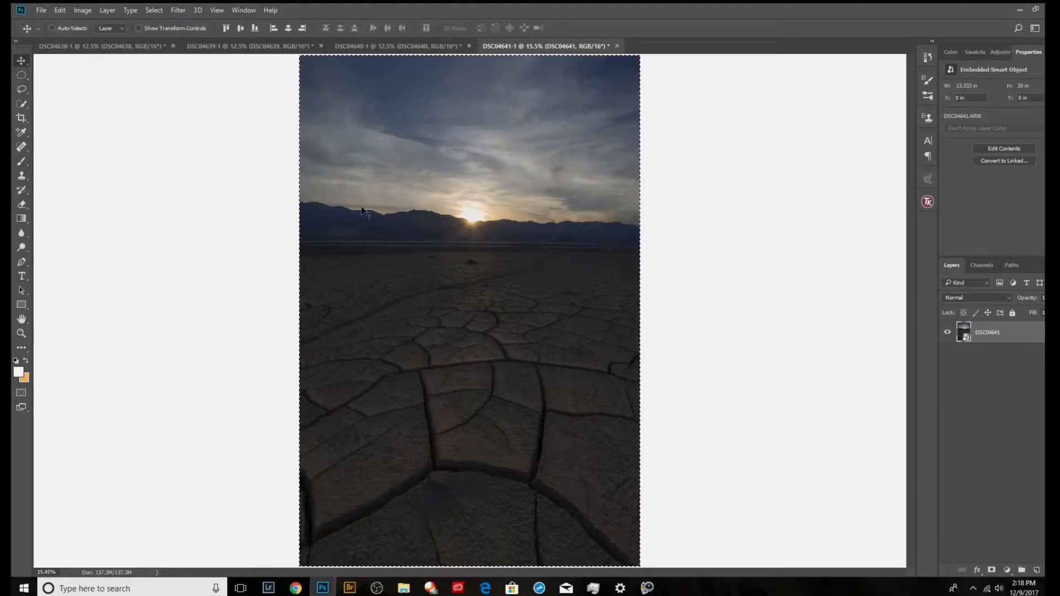
scroll(641, 286, up, 2)
scroll(641, 286, up, 1)
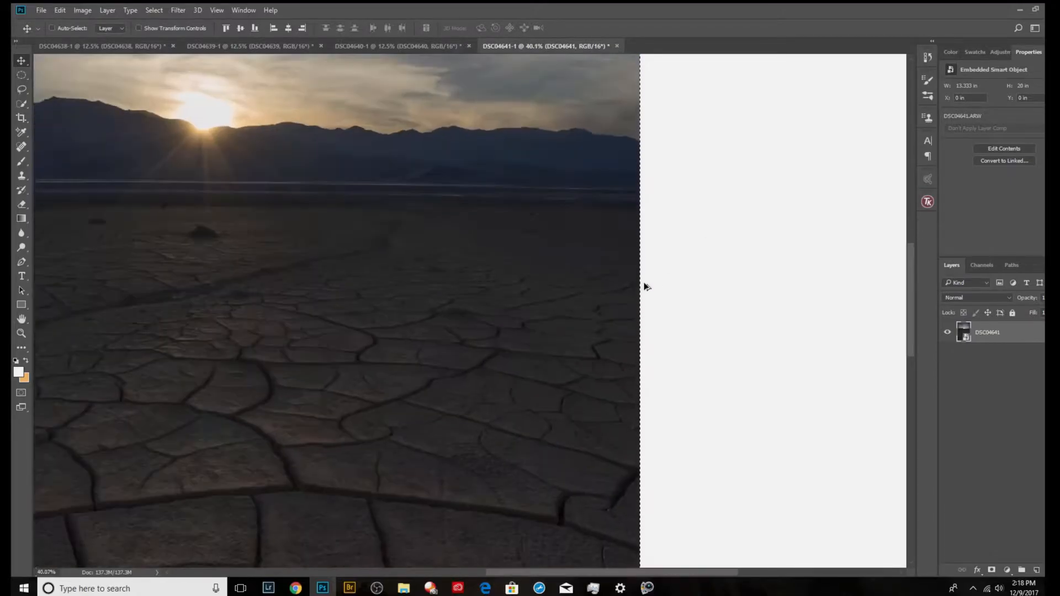
scroll(640, 286, down, 4)
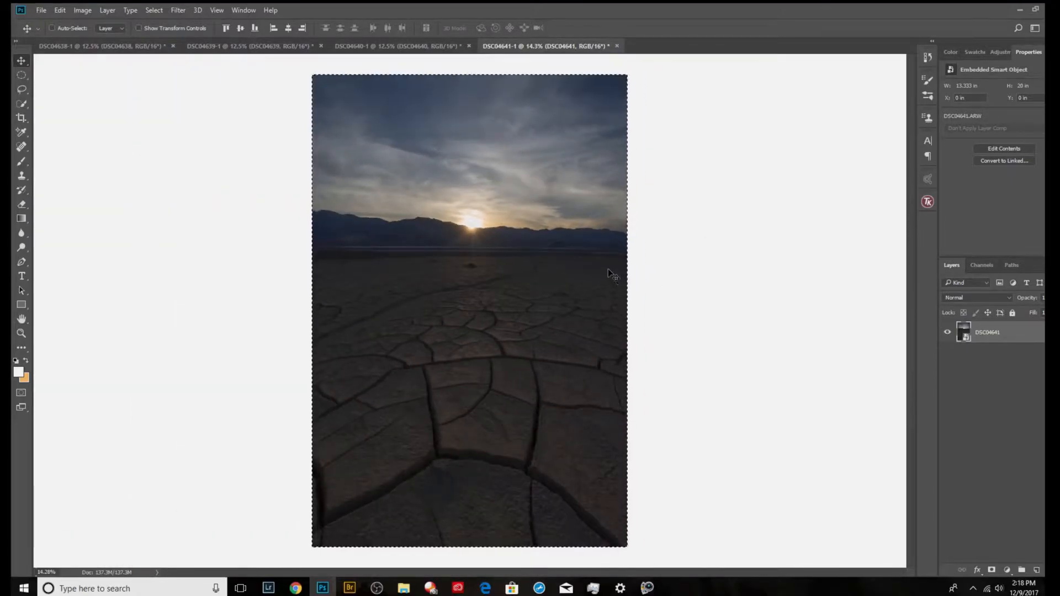
drag(601, 265, 500, 297)
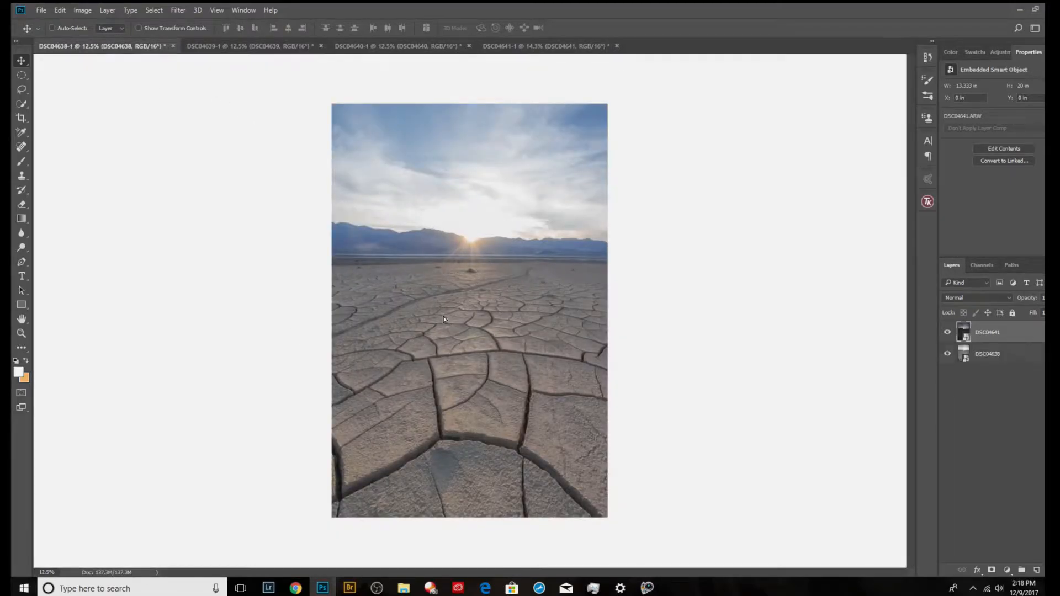
drag(443, 314, 469, 312)
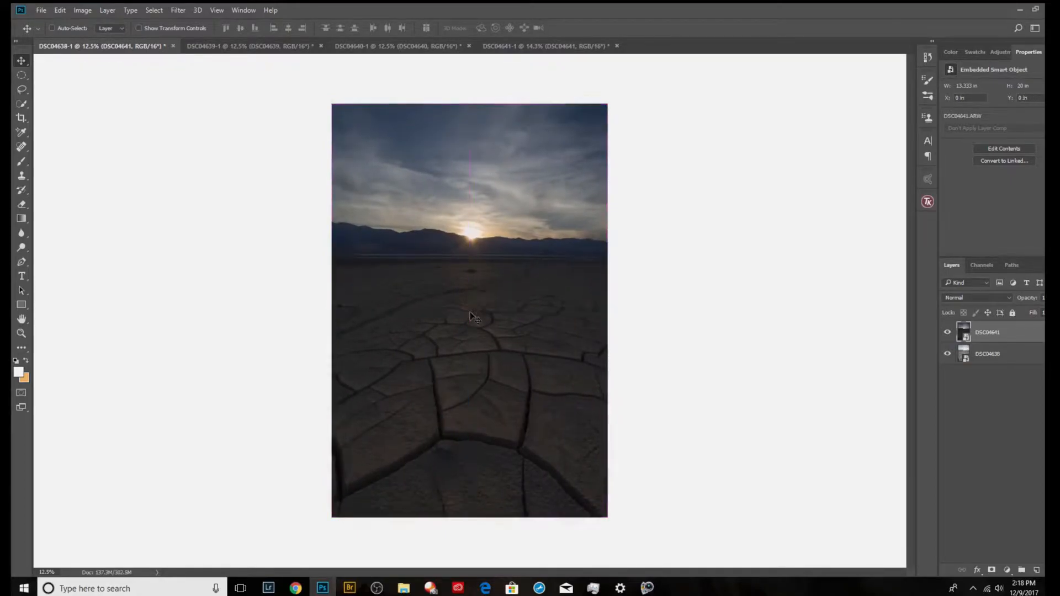
click(616, 47)
click(533, 225)
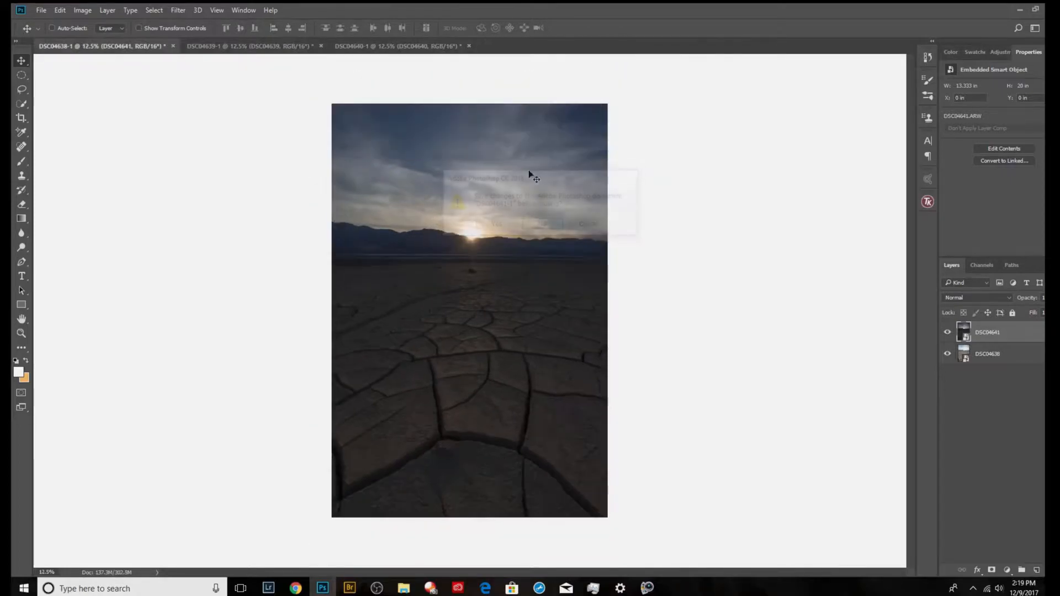
- Copy the entire DSC04640 image into the DSC04638 document as an aligned layer, and close DSC04640 without saving
click(411, 46)
key(ctrl+a)
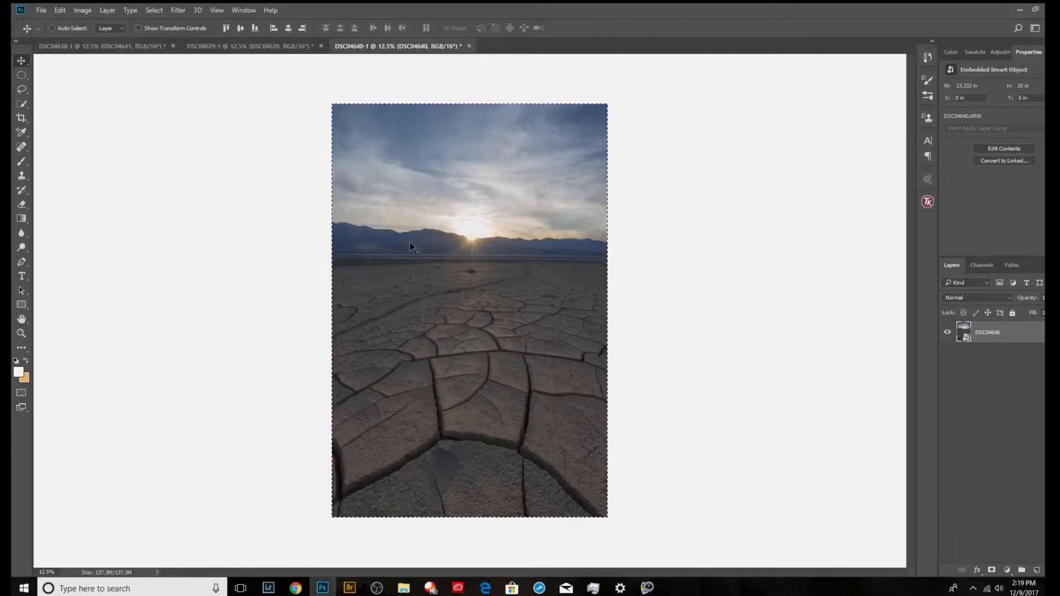
drag(410, 243, 472, 309)
click(385, 44)
click(469, 46)
click(542, 222)
- Copy the entire DSC04639 image into the DSC04638 document as the top layer, and close DSC04639 without saving
click(298, 47)
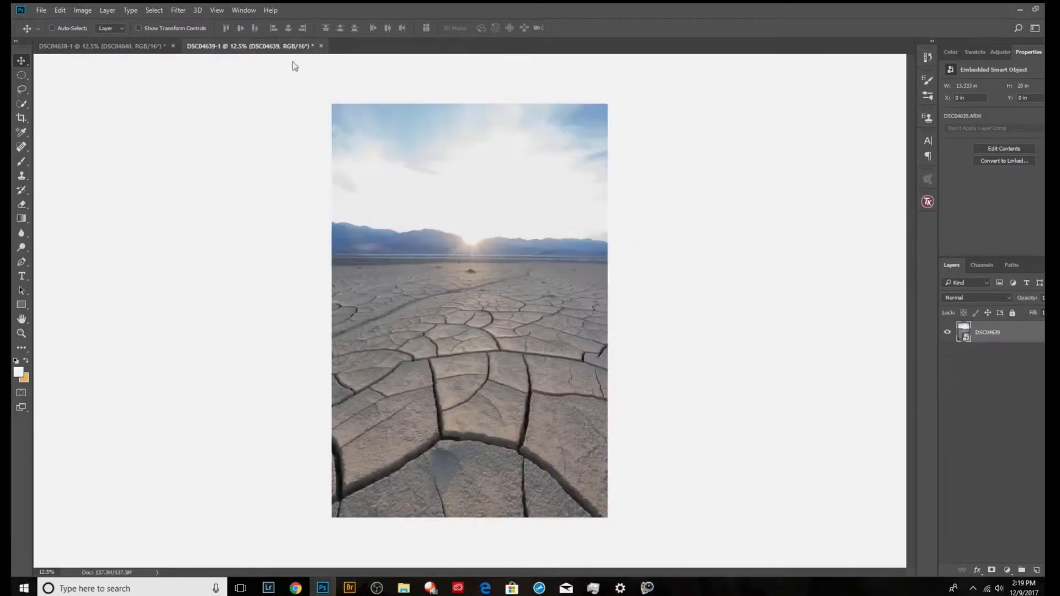
key(ctrl+a)
drag(418, 232, 473, 314)
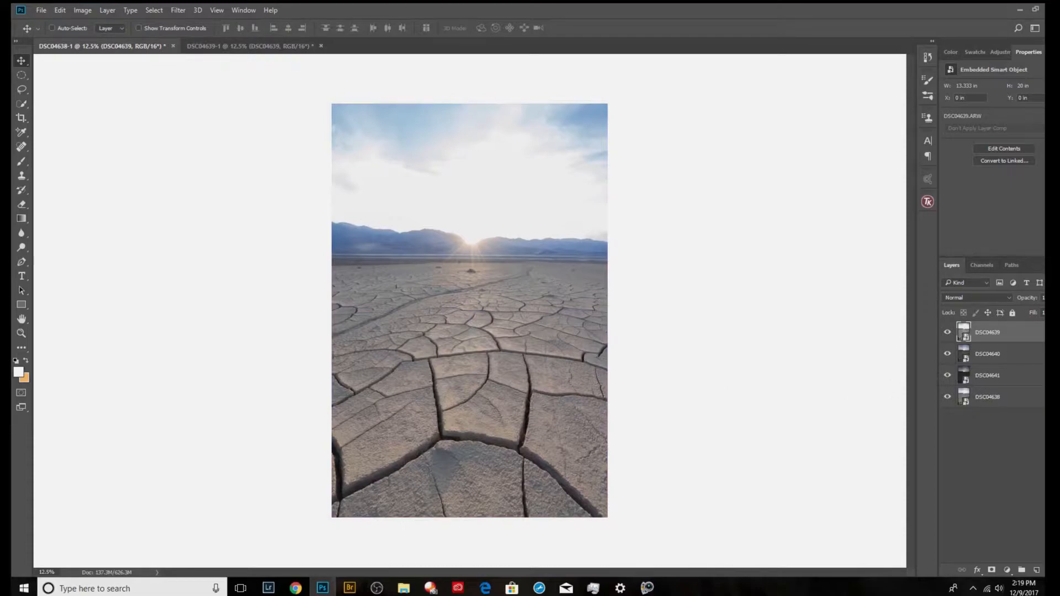
click(319, 47)
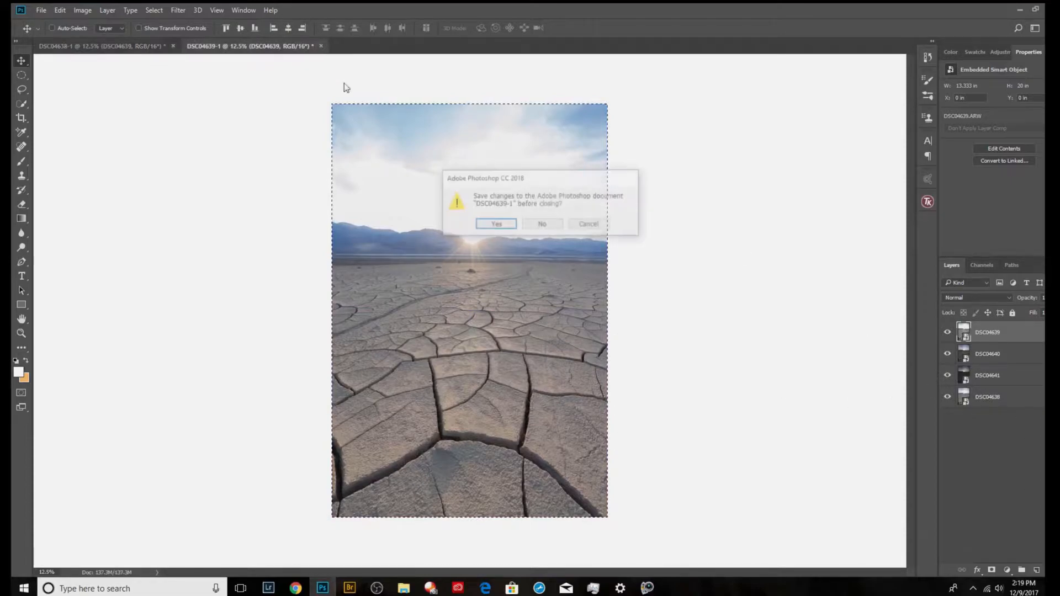
click(532, 227)
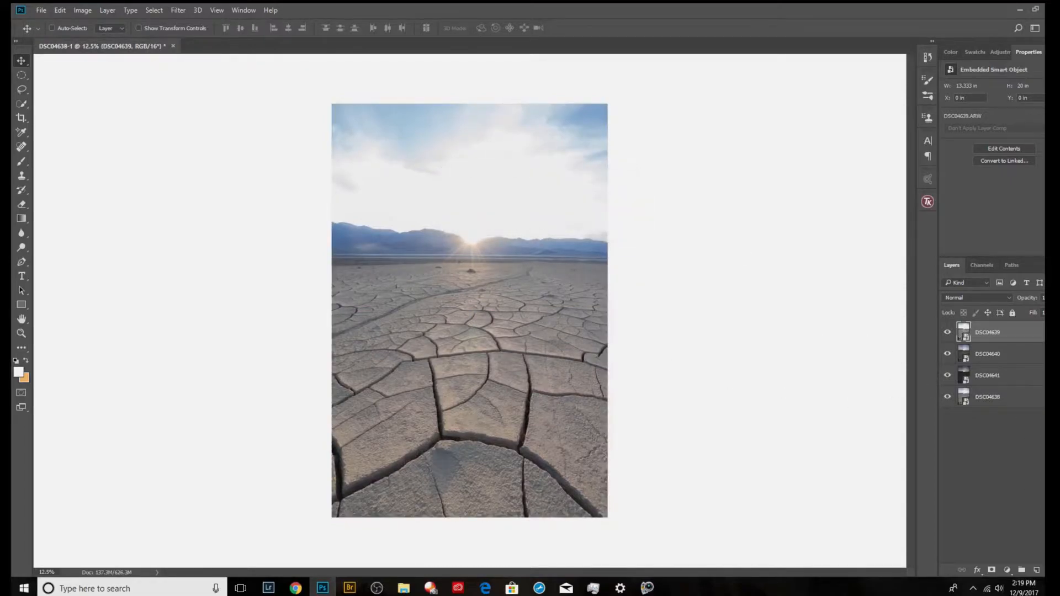
- Compare the DSC04639 exposure with the DSC04640 layer beneath it by toggling the top layer's visibility
click(948, 333)
click(948, 333)
click(948, 333)
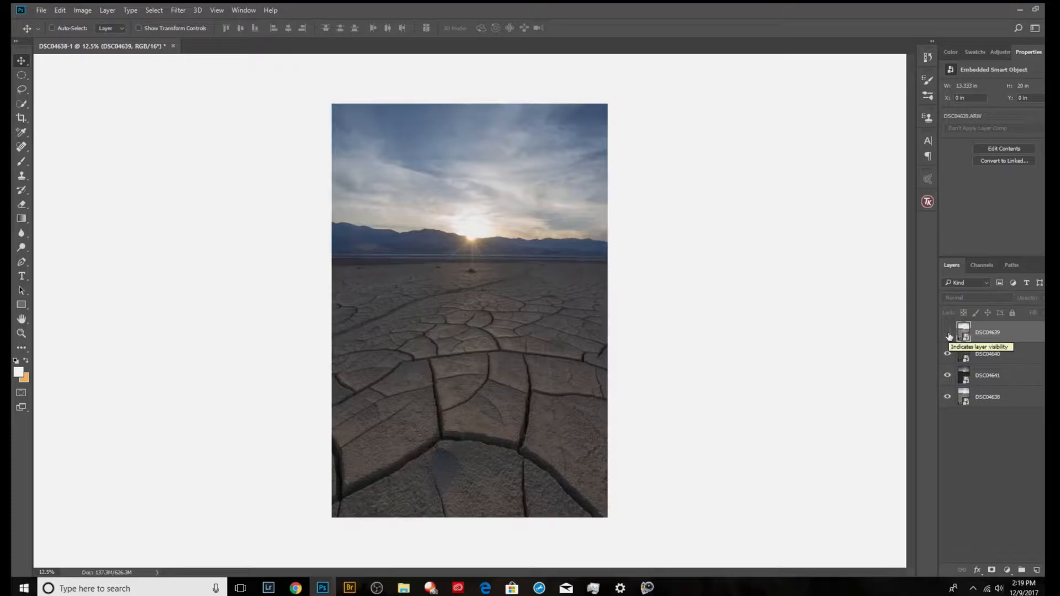
click(948, 334)
click(948, 335)
click(948, 335)
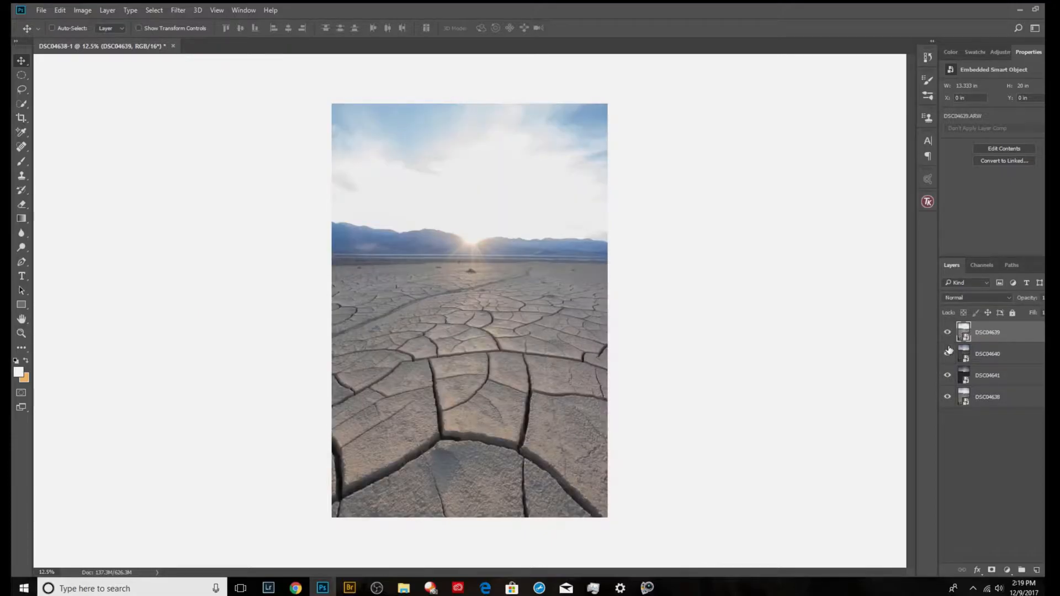
click(947, 335)
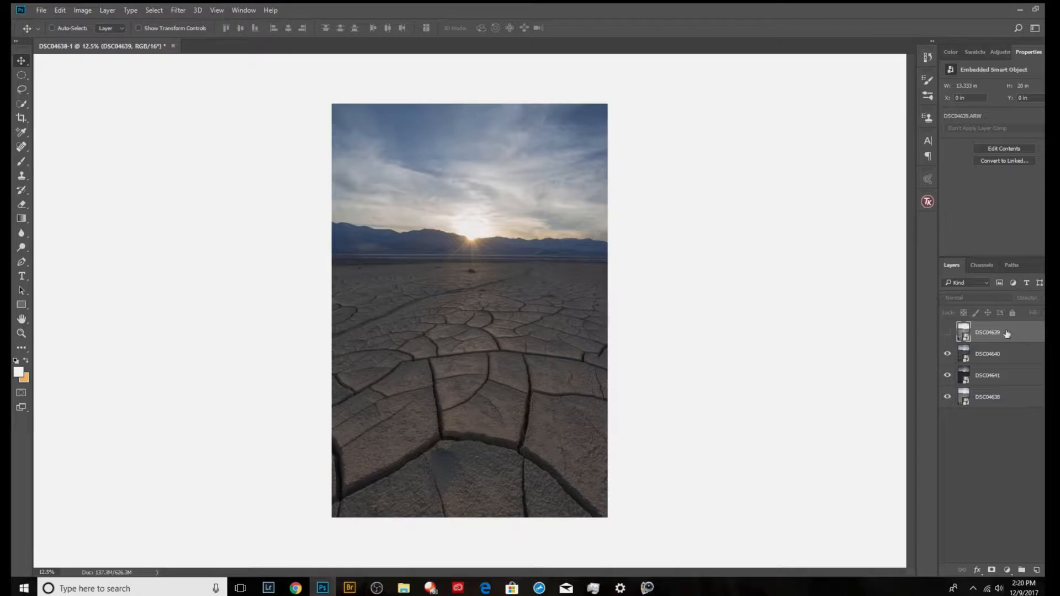
click(949, 331)
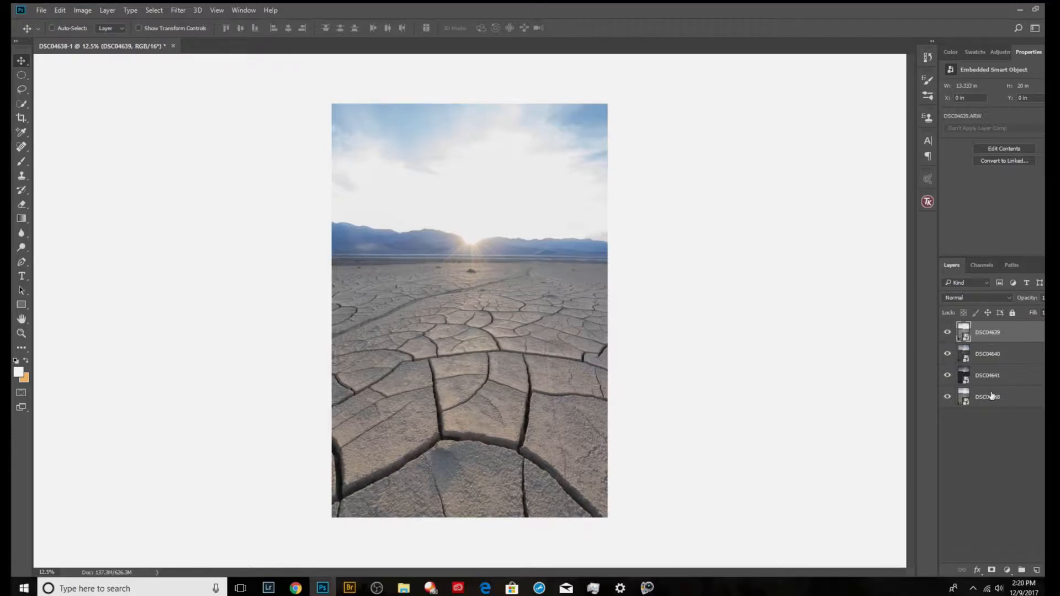
- Compare the stacked exposures and hide layers DSC04639, DSC04640 and DSC04641, leaving only DSC04638 displayed
click(948, 330)
click(948, 331)
click(948, 331)
click(948, 352)
click(948, 352)
click(948, 352)
click(948, 380)
click(947, 380)
click(948, 380)
click(948, 380)
click(948, 380)
click(947, 379)
scroll(292, 503, up, 4)
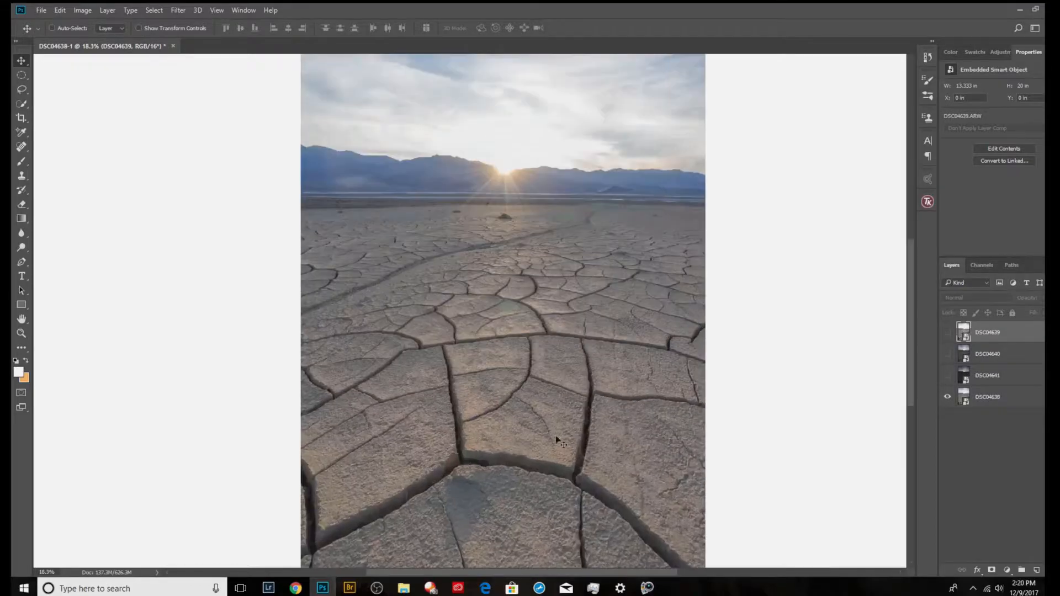
- Compare the DSC04641 exposure with DSC04638 beneath it, and make all four layers visible
click(947, 380)
click(947, 380)
click(947, 379)
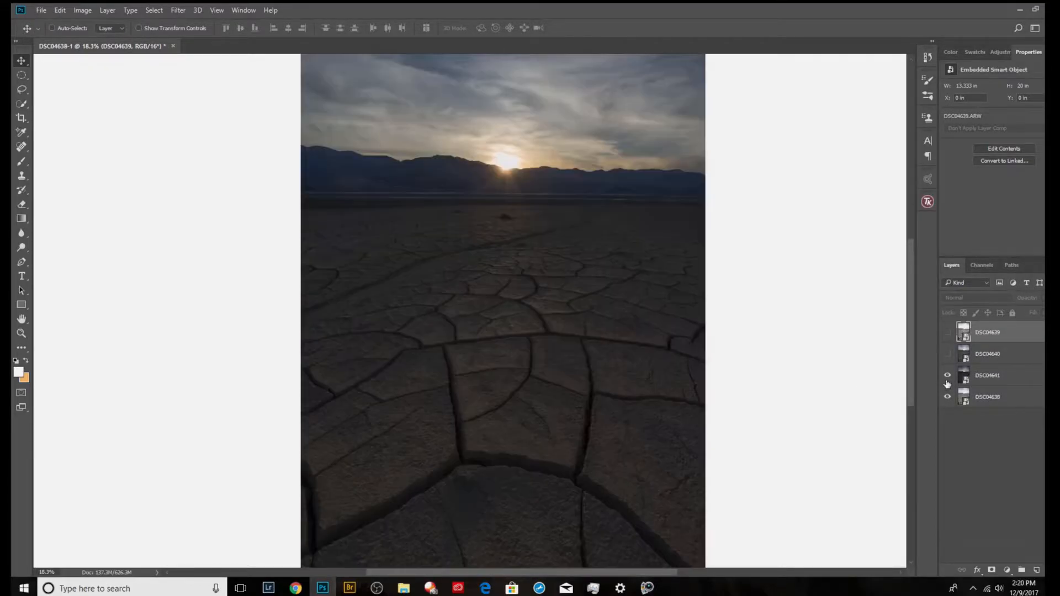
click(947, 379)
click(948, 373)
click(948, 332)
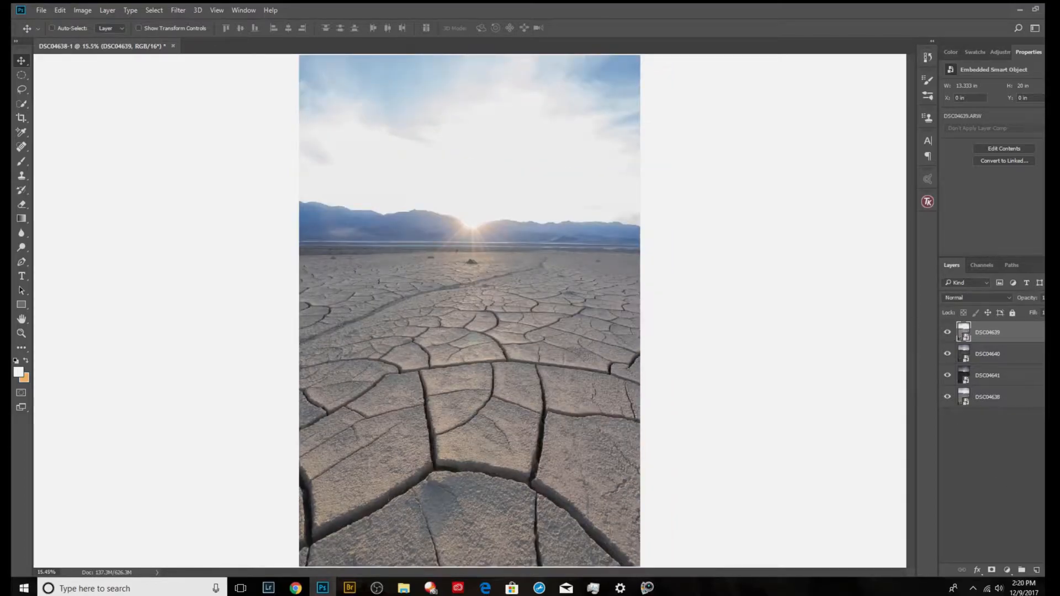
- Select all four layers from DSC04639 down to DSC04638 and rasterize the smart objects
shift+click(1024, 405)
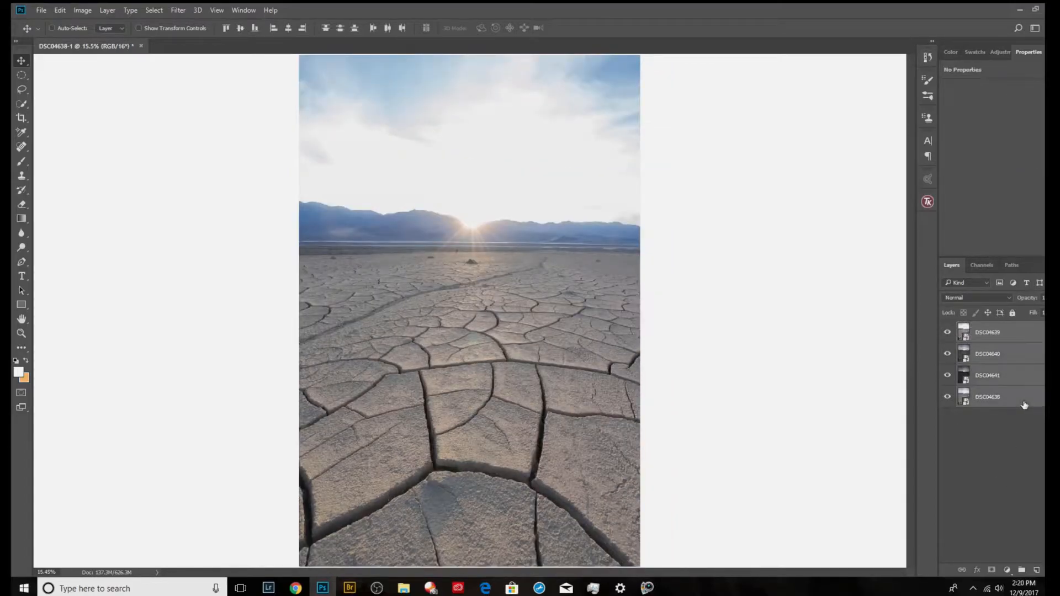
click(42, 10)
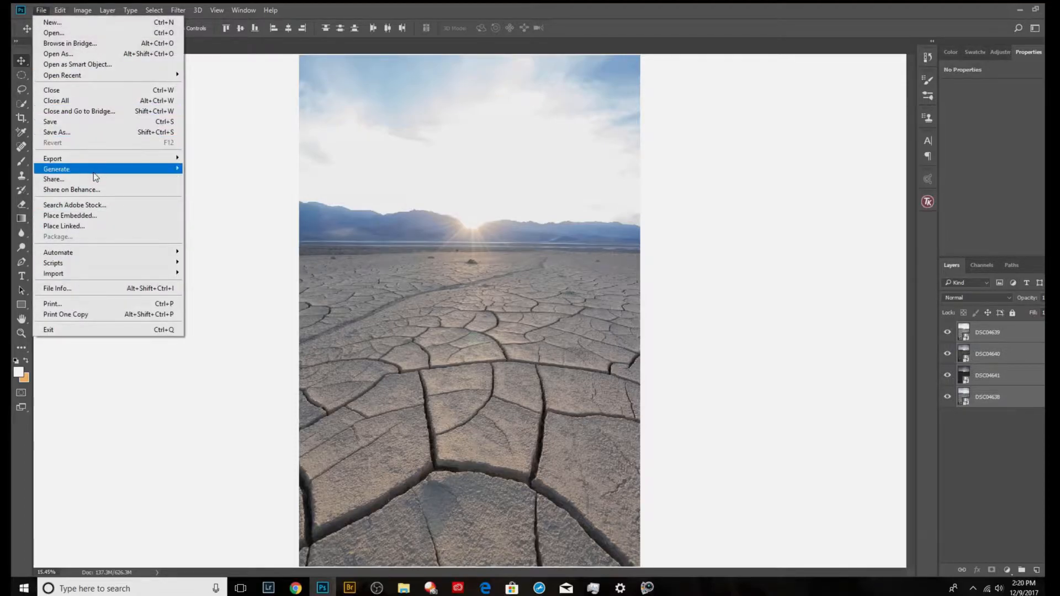
mouse_move(60, 10)
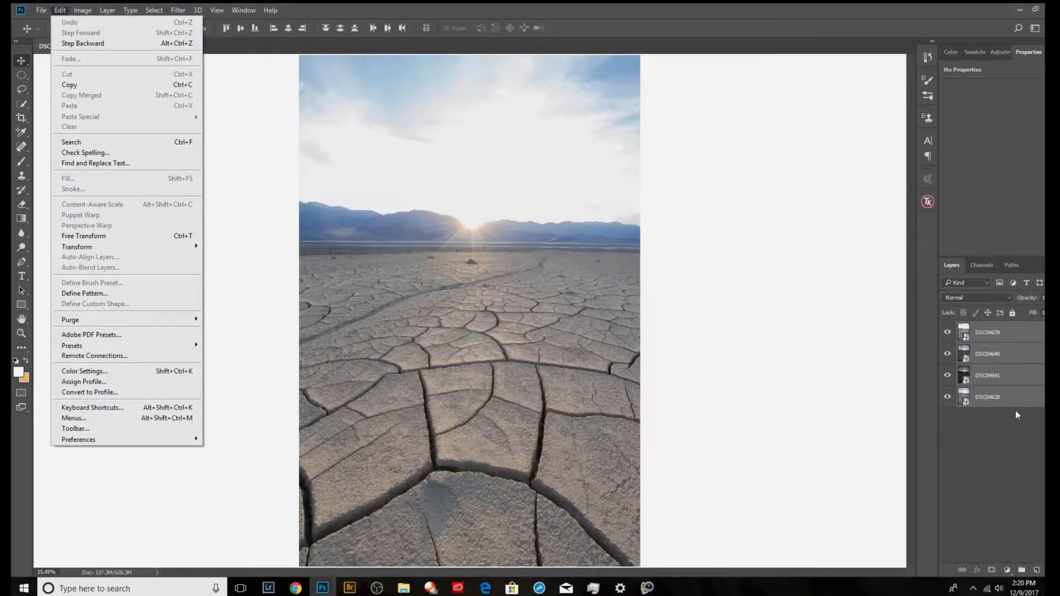
right_click(1006, 389)
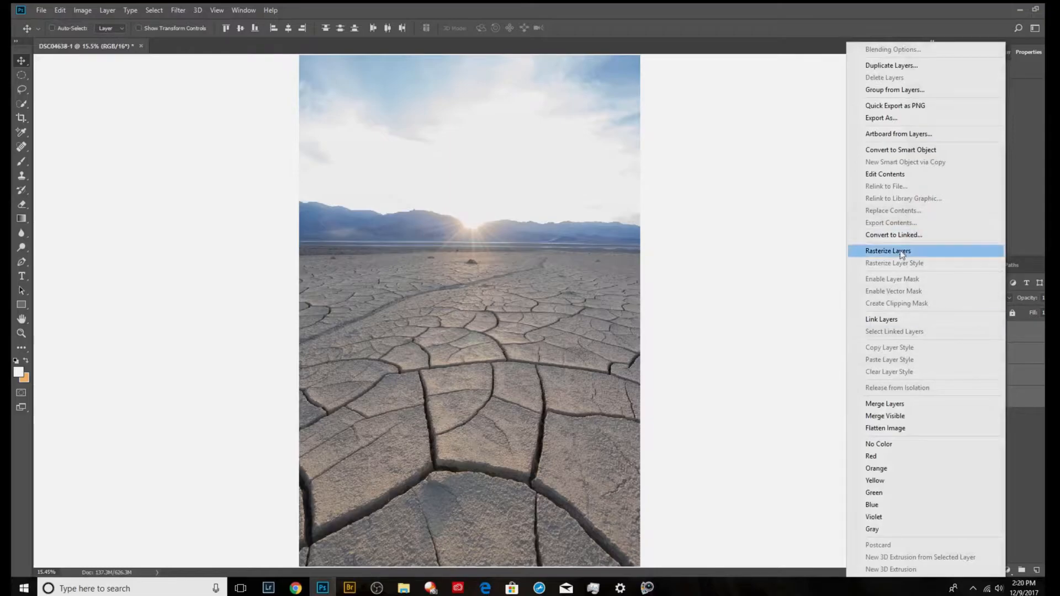
click(899, 252)
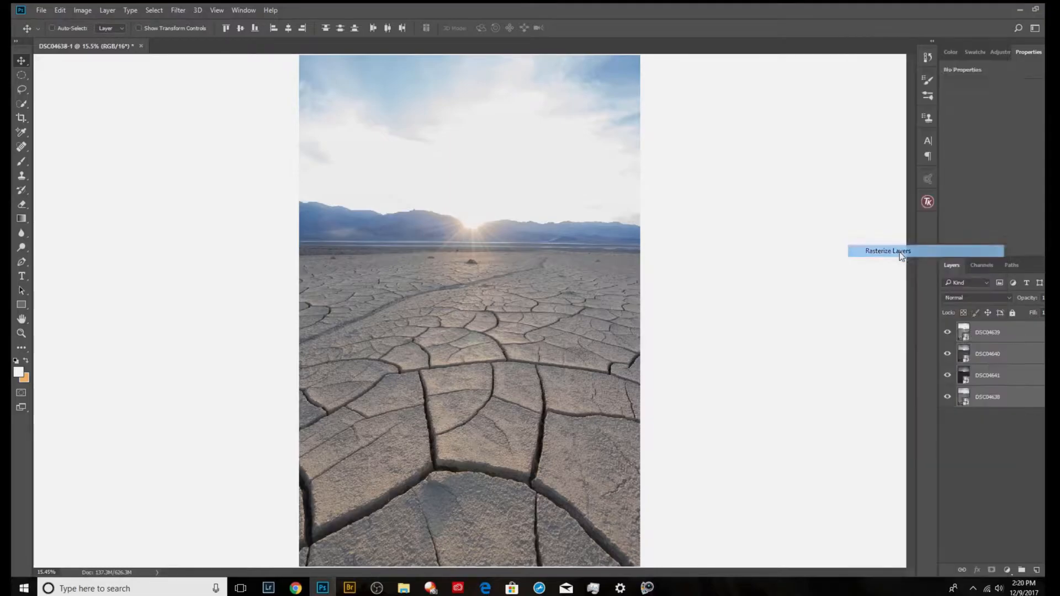
- Auto-align the four rasterized layers using the Auto projection, without vignette removal or geometric distortion correction
click(45, 11)
mouse_move(60, 10)
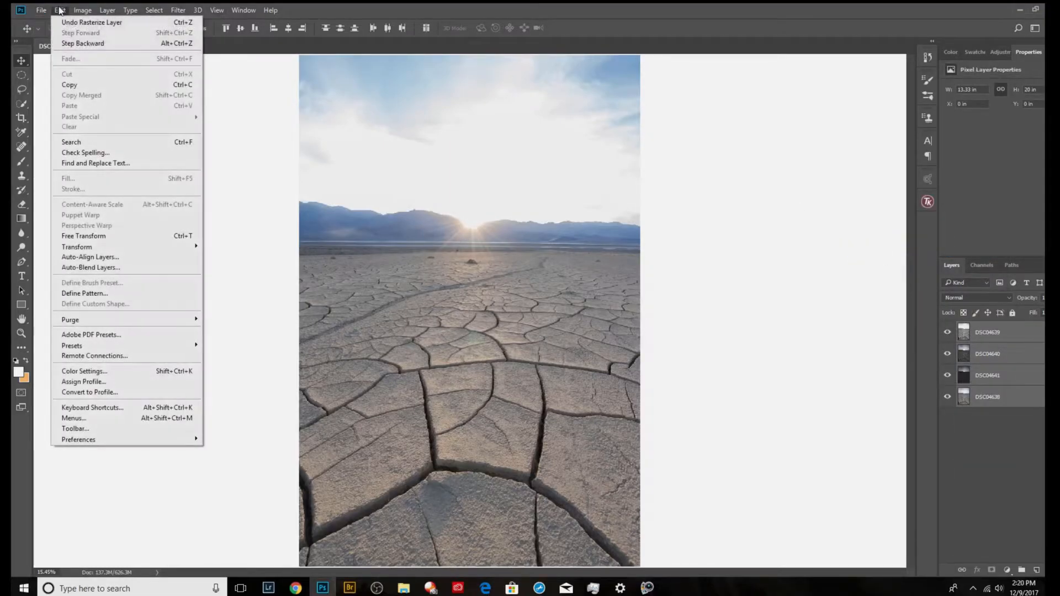
click(89, 257)
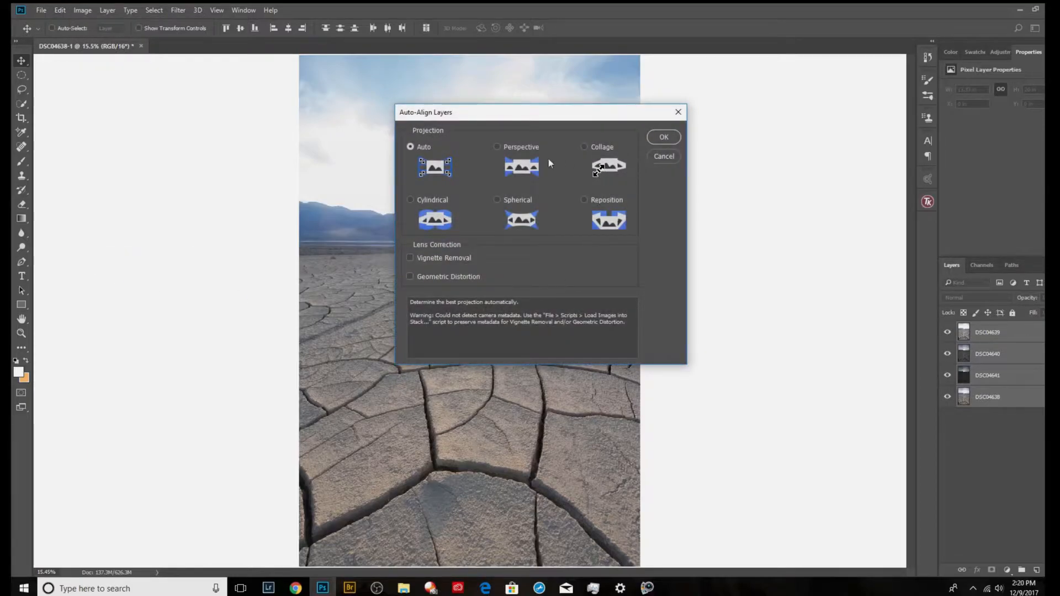
click(664, 138)
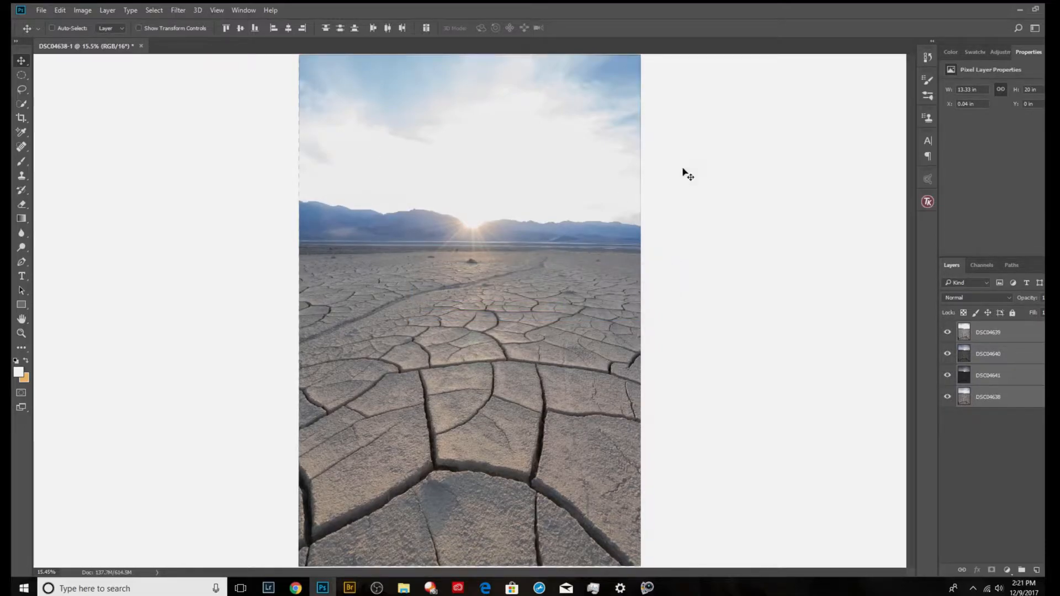
- Check the alignment of the stacked exposures by toggling the visibility of DSC04639, DSC04640 and DSC04641
click(956, 333)
click(947, 332)
click(948, 333)
click(947, 332)
click(947, 354)
click(947, 354)
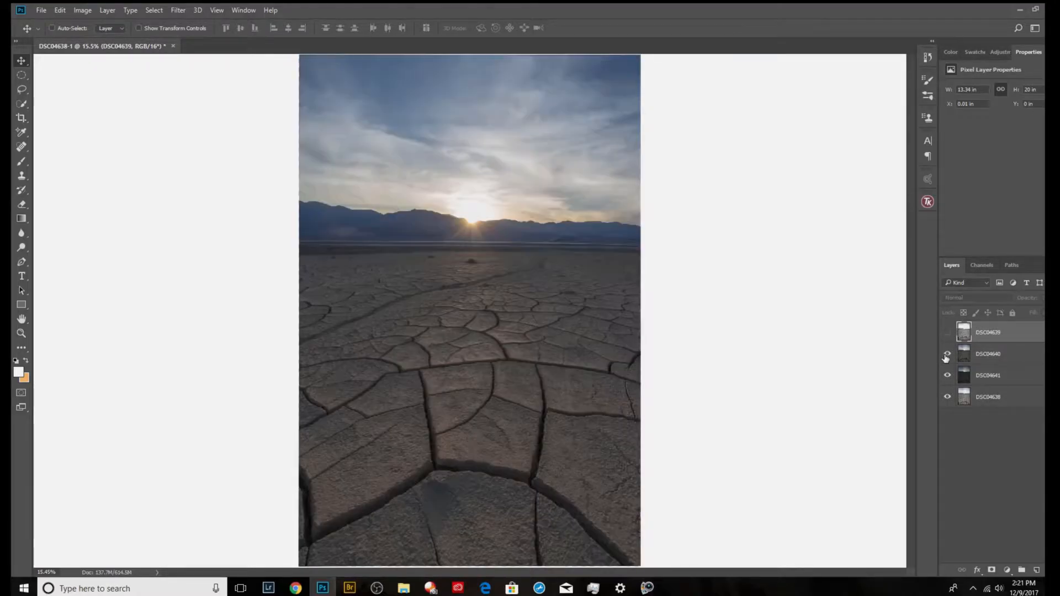
click(947, 353)
click(948, 375)
click(947, 375)
click(947, 375)
click(947, 375)
click(947, 375)
click(947, 375)
click(947, 376)
click(947, 376)
click(947, 375)
drag(947, 375, 947, 332)
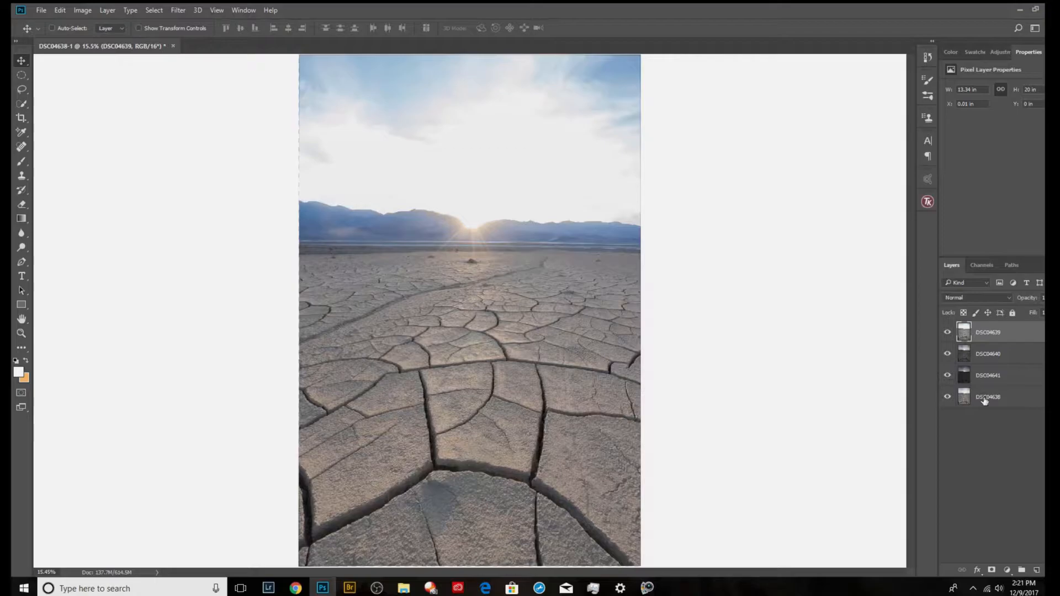
- Move DSC04639 down the stack to sit directly above DSC04638 at the bottom, with DSC04640 and DSC04641 hidden
click(984, 399)
drag(984, 337, 971, 442)
click(984, 333)
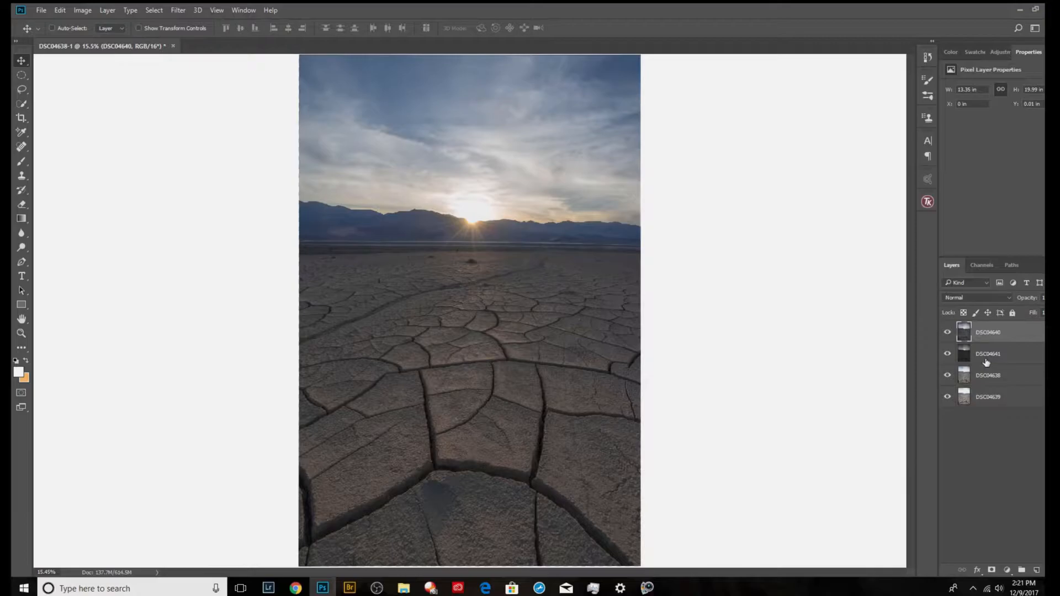
click(982, 379)
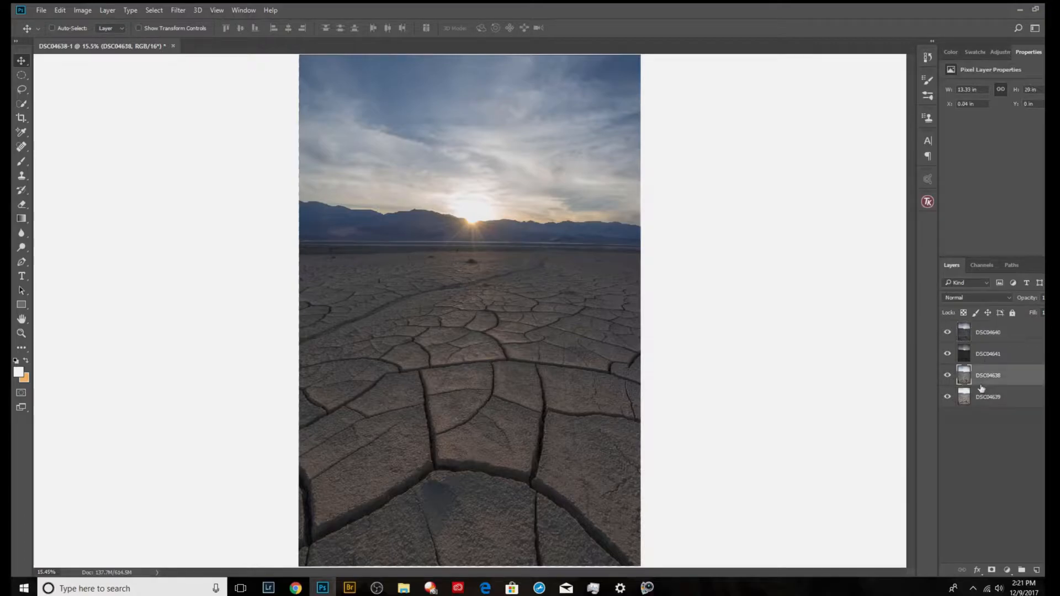
drag(948, 354, 955, 325)
click(947, 333)
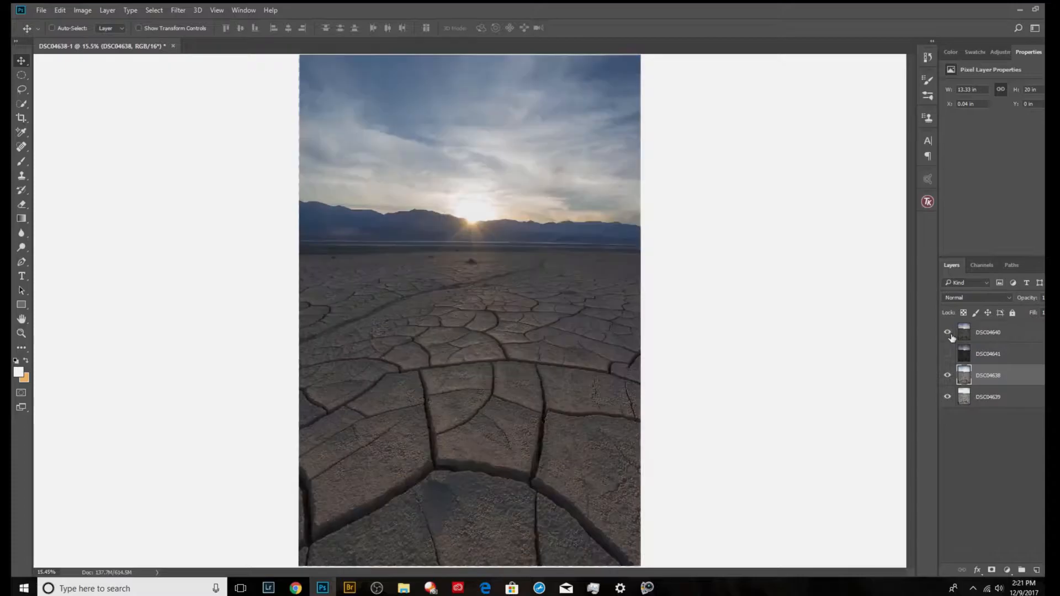
click(950, 335)
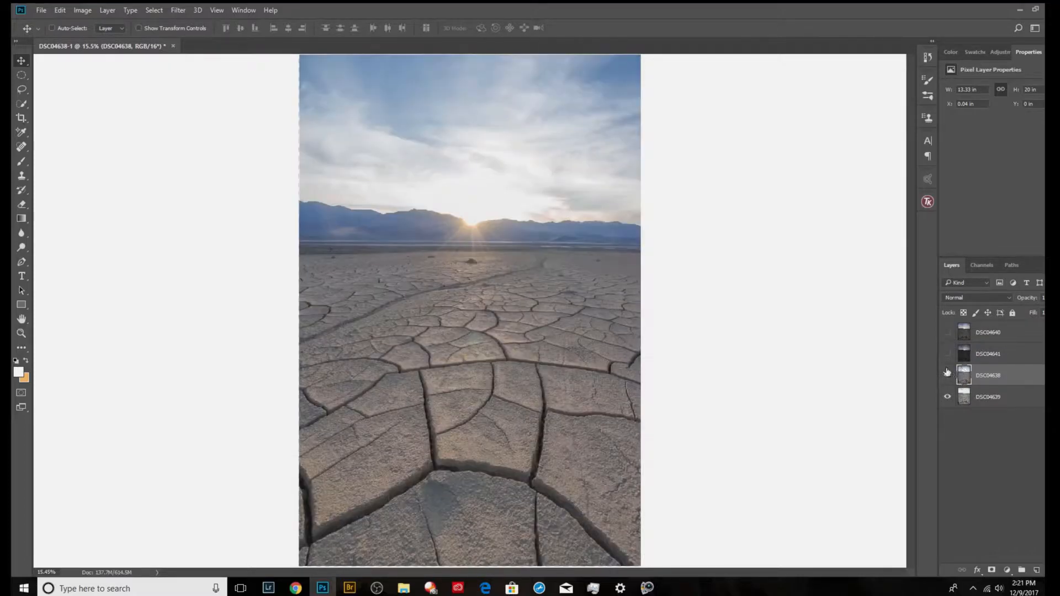
drag(988, 397, 984, 408)
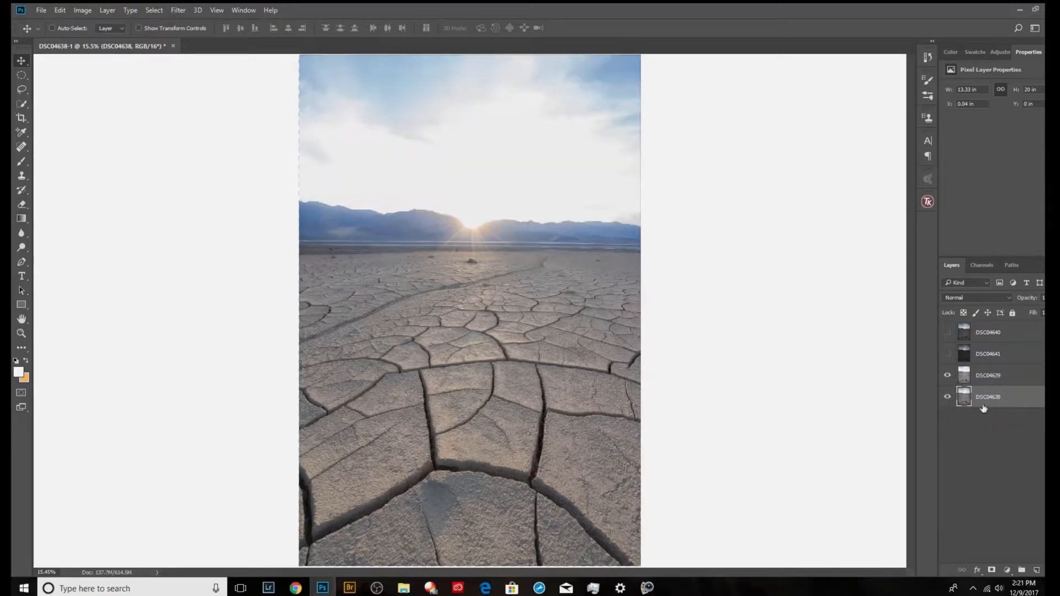
- Show DSC04641 and DSC04640 again and move DSC04641 above DSC04640 to the top of the stack
click(960, 356)
click(947, 354)
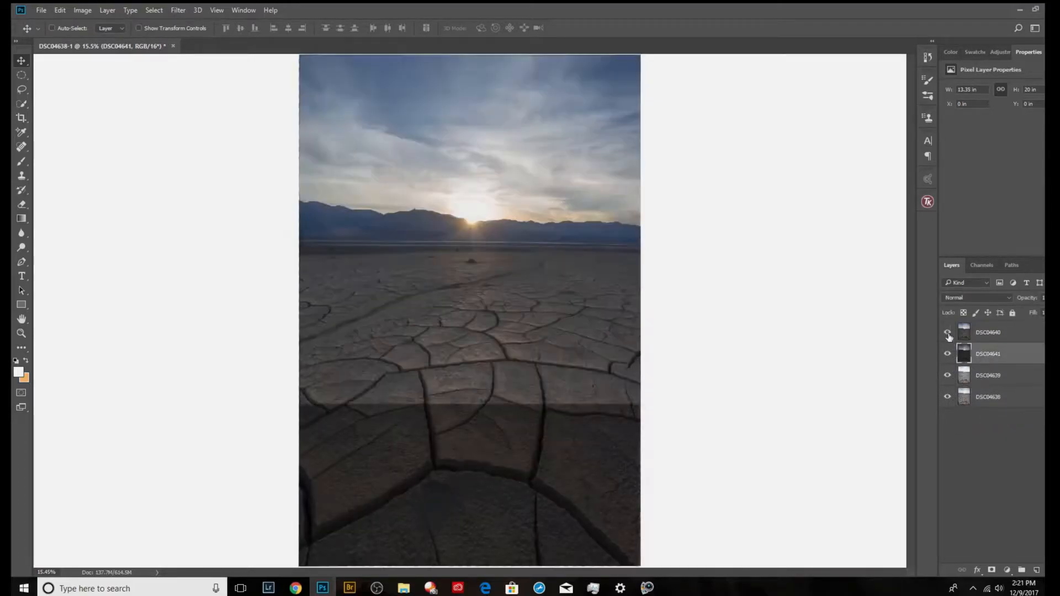
click(948, 333)
click(948, 333)
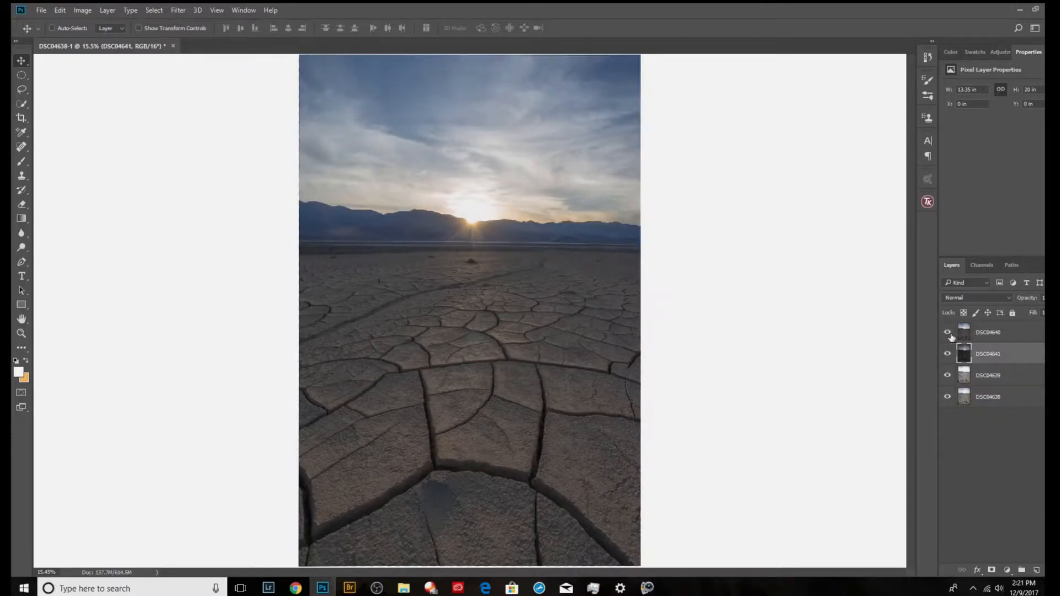
drag(992, 354, 991, 329)
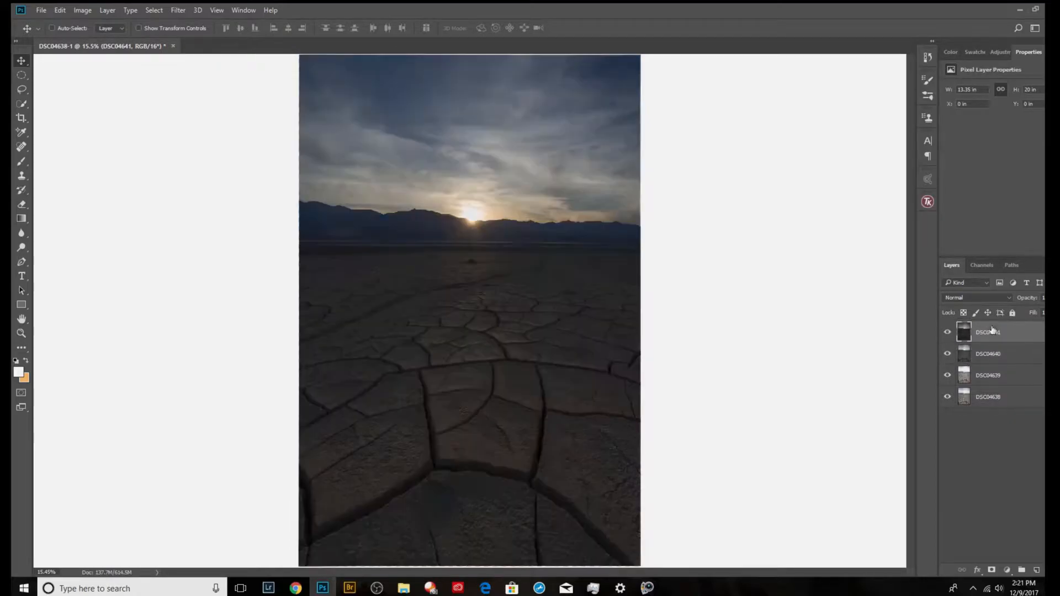
- Select the DSC04639 layer and hide DSC04640 and DSC04641 above it
click(979, 379)
click(947, 353)
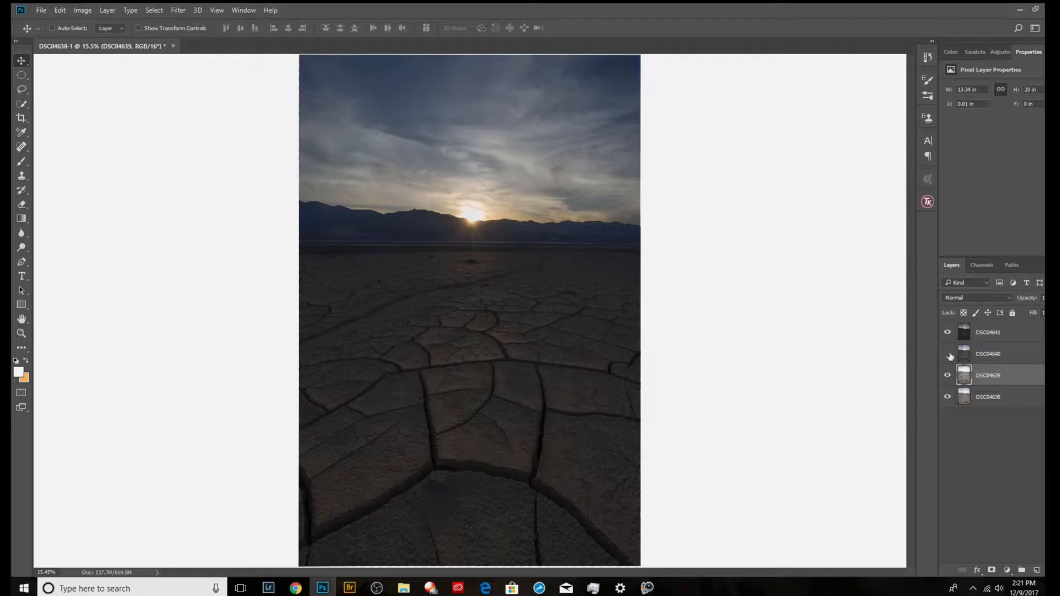
click(948, 333)
click(947, 353)
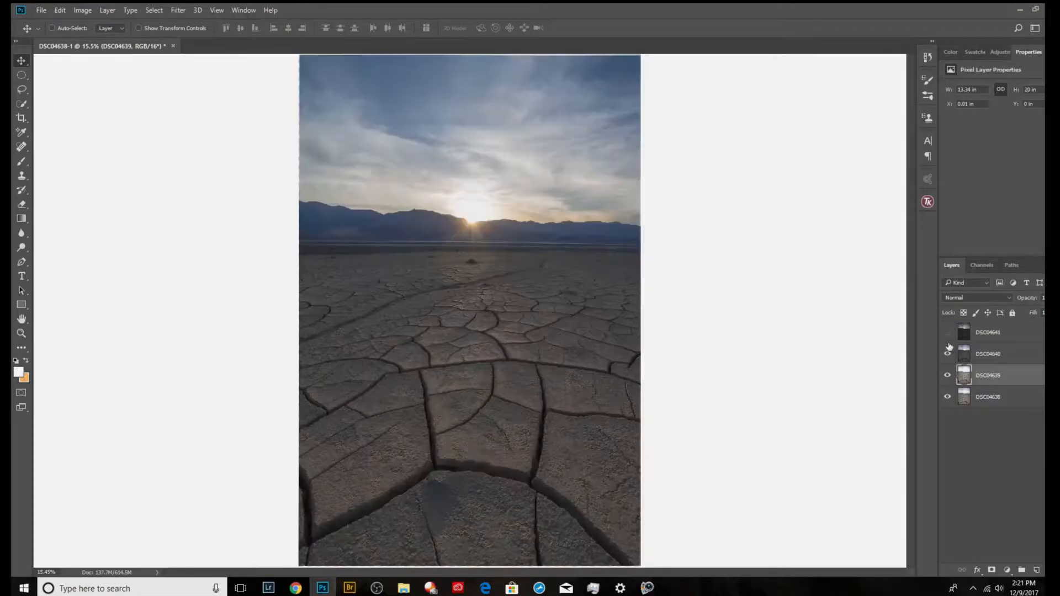
click(948, 332)
click(947, 353)
click(947, 331)
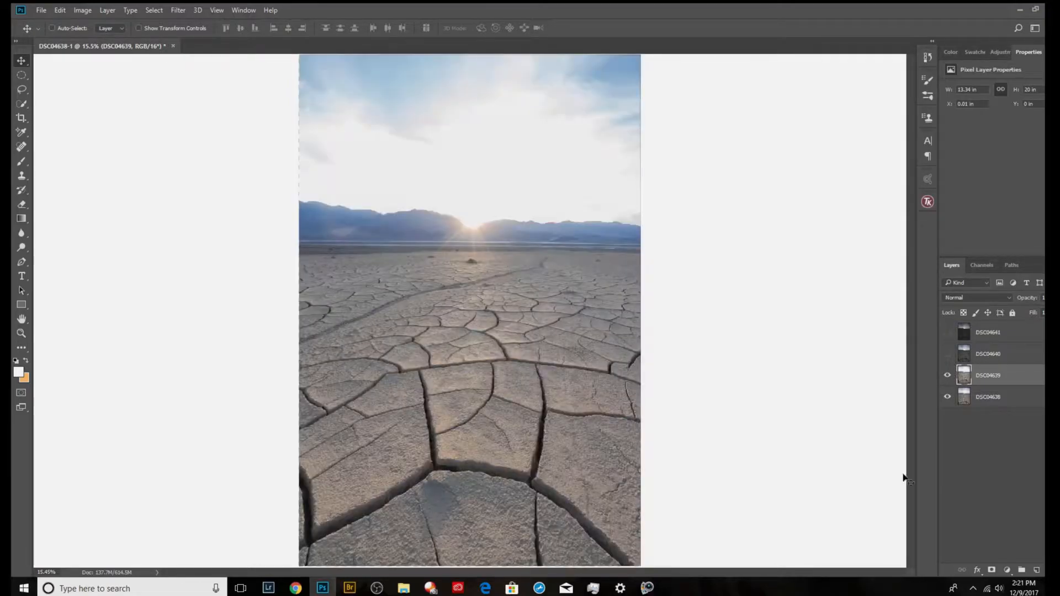
- Compare DSC04639 with DSC04638 by toggling its visibility repeatedly, and leave DSC04639 hidden
click(948, 375)
click(947, 375)
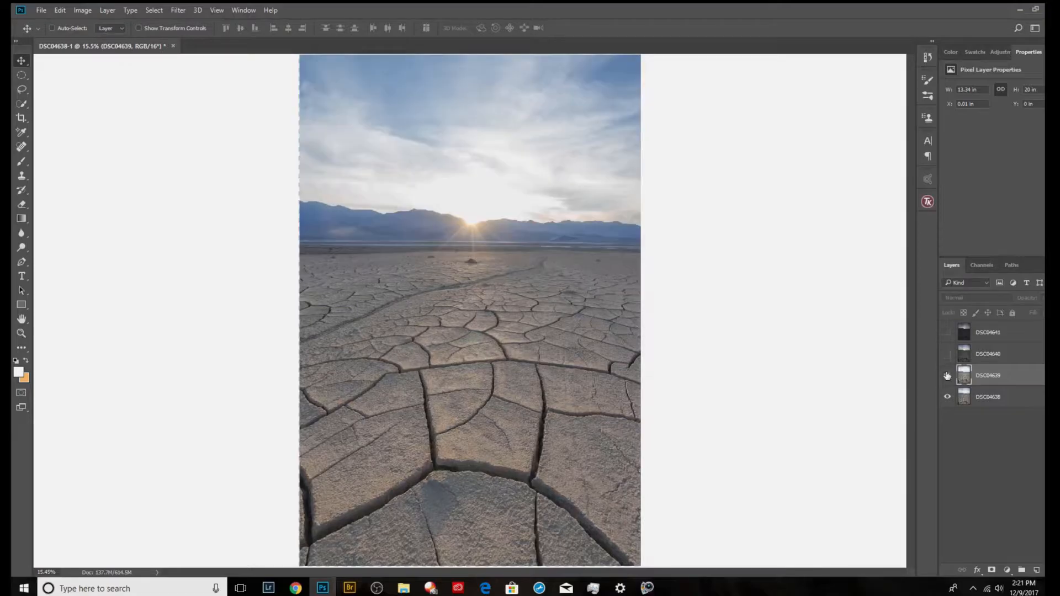
click(947, 375)
click(948, 376)
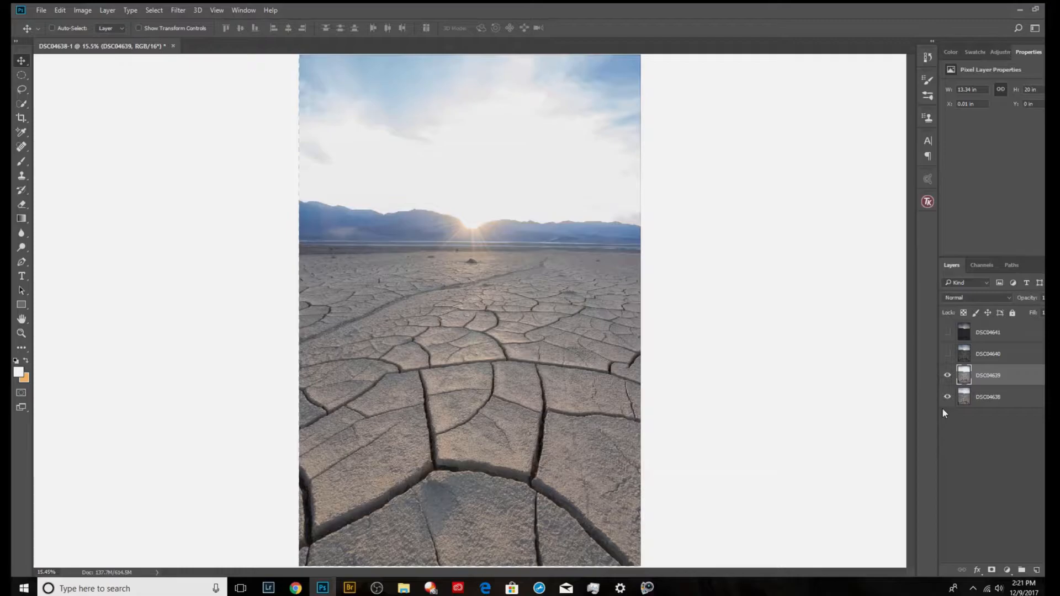
click(947, 376)
click(949, 376)
click(948, 376)
click(949, 376)
click(948, 376)
click(949, 376)
click(948, 376)
click(949, 375)
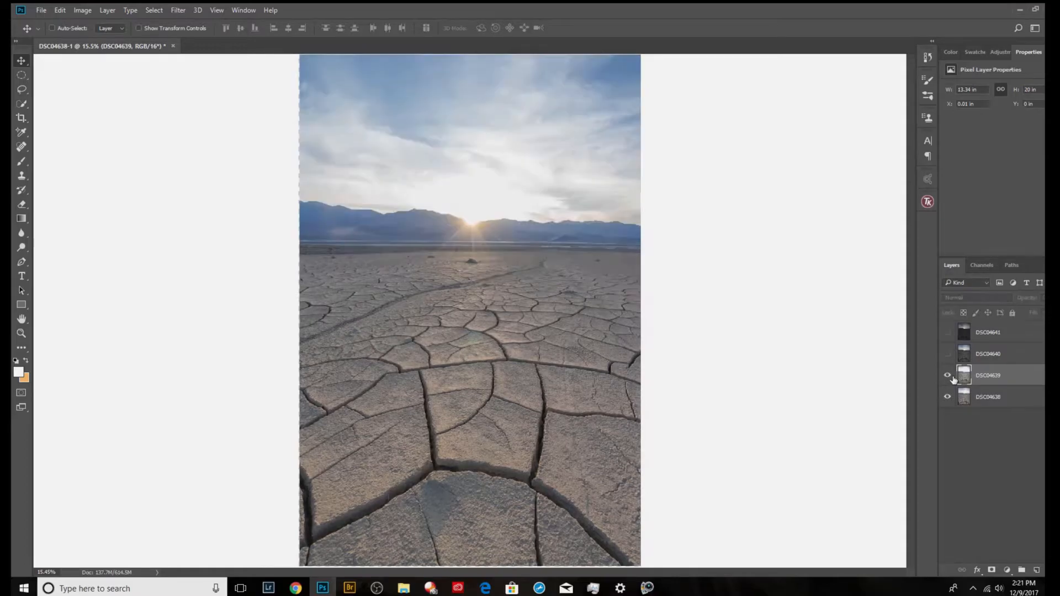
click(948, 376)
click(949, 376)
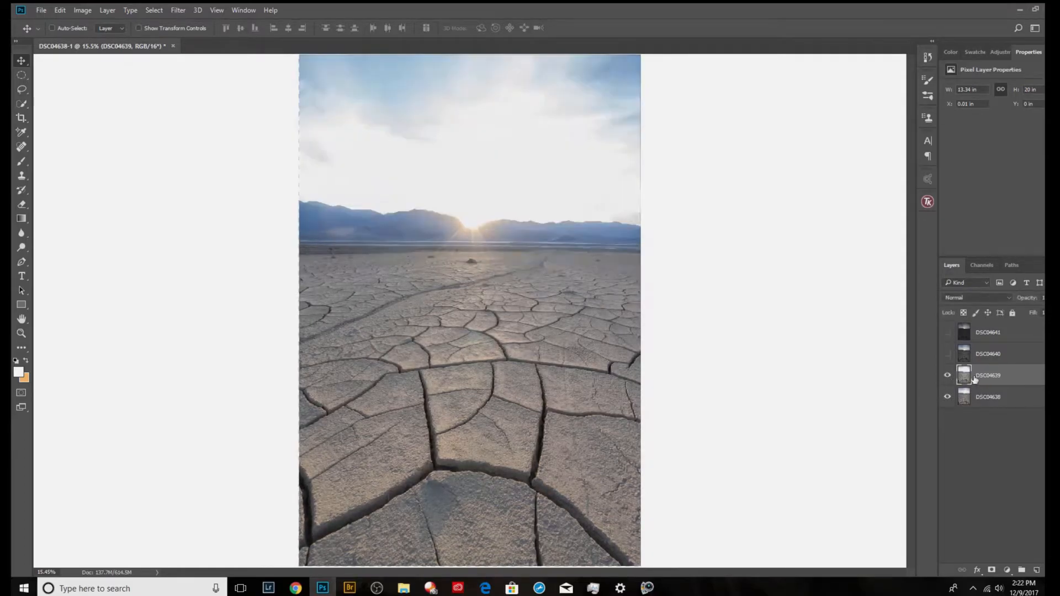
click(946, 375)
click(945, 375)
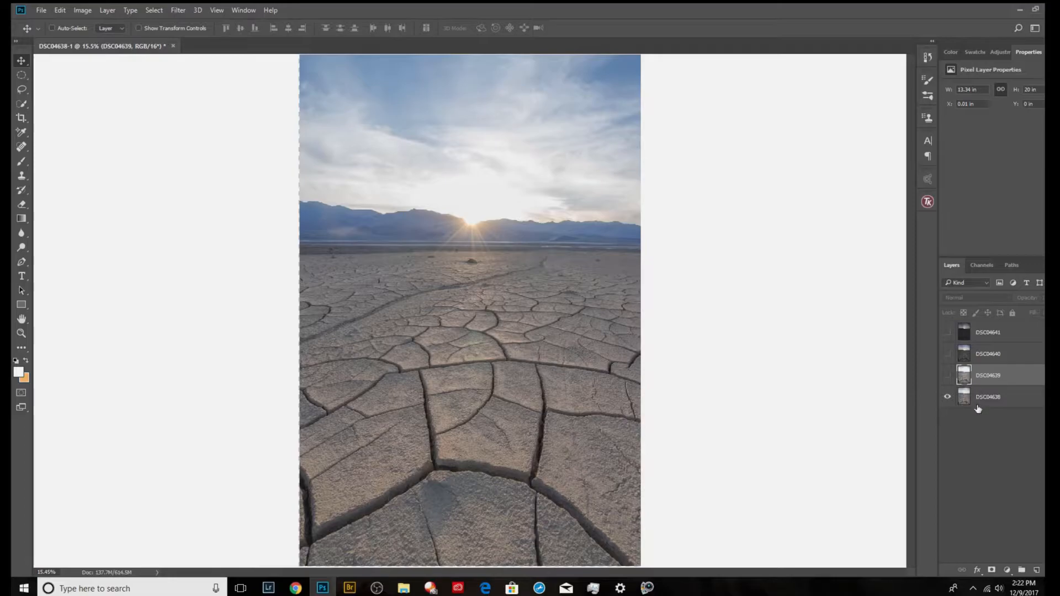
- Add a layer mask to DSC04639 and fill it using Apply Image with the Merged layer, RGB channel, Multiply blending and 100% opacity
click(992, 570)
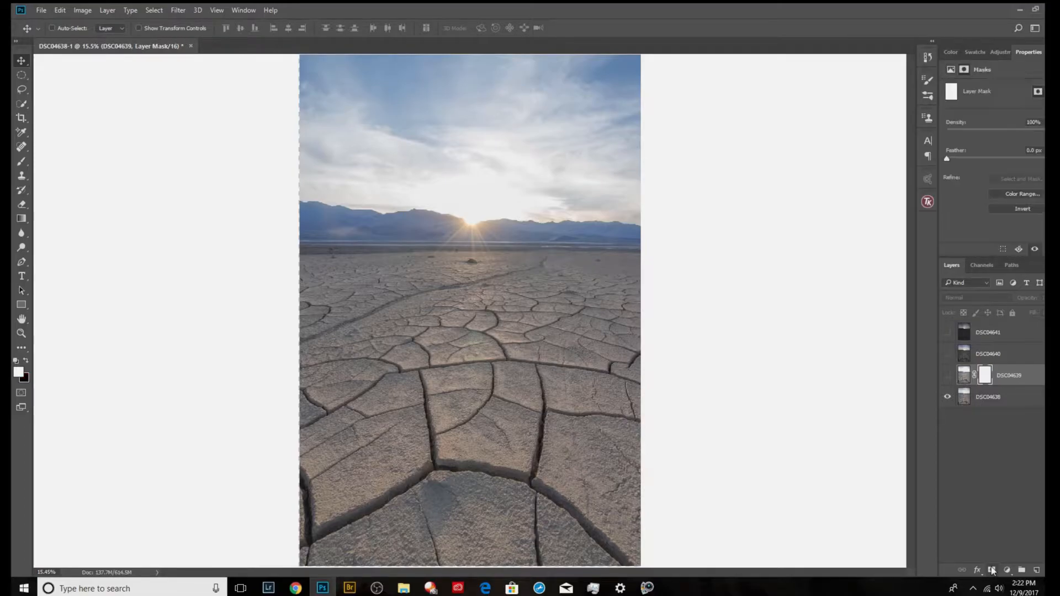
click(82, 9)
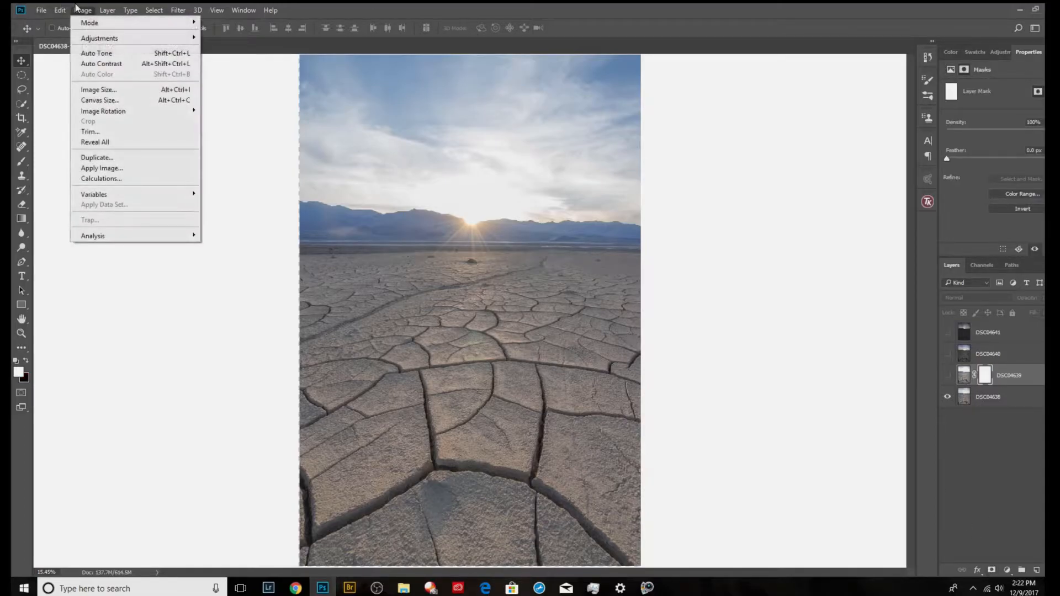
click(100, 169)
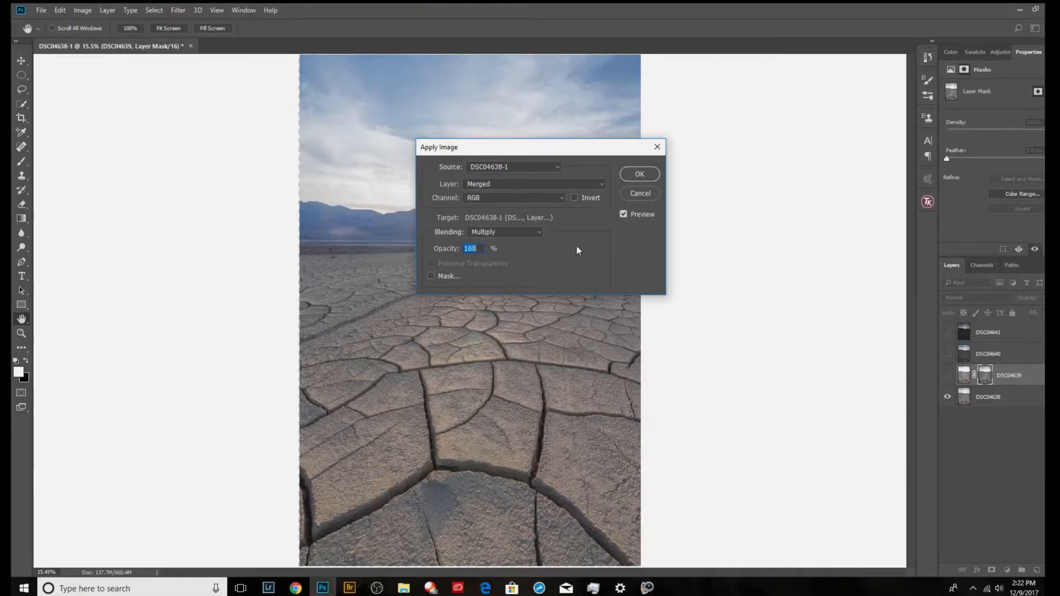
click(640, 175)
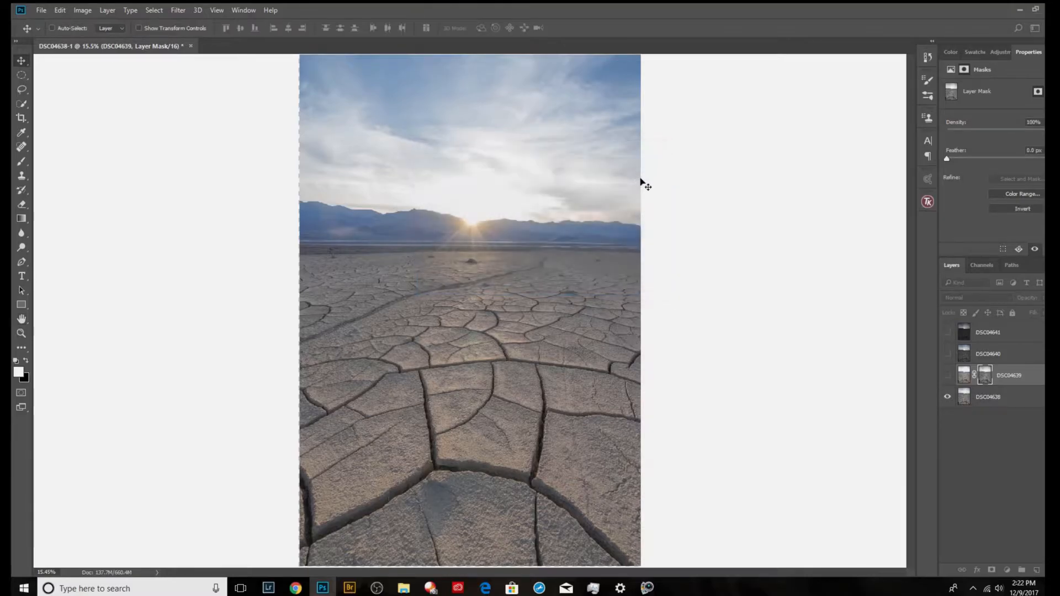
- Preview the masked DSC04639 layer over DSC04638, hide it again and delete its layer mask
click(947, 377)
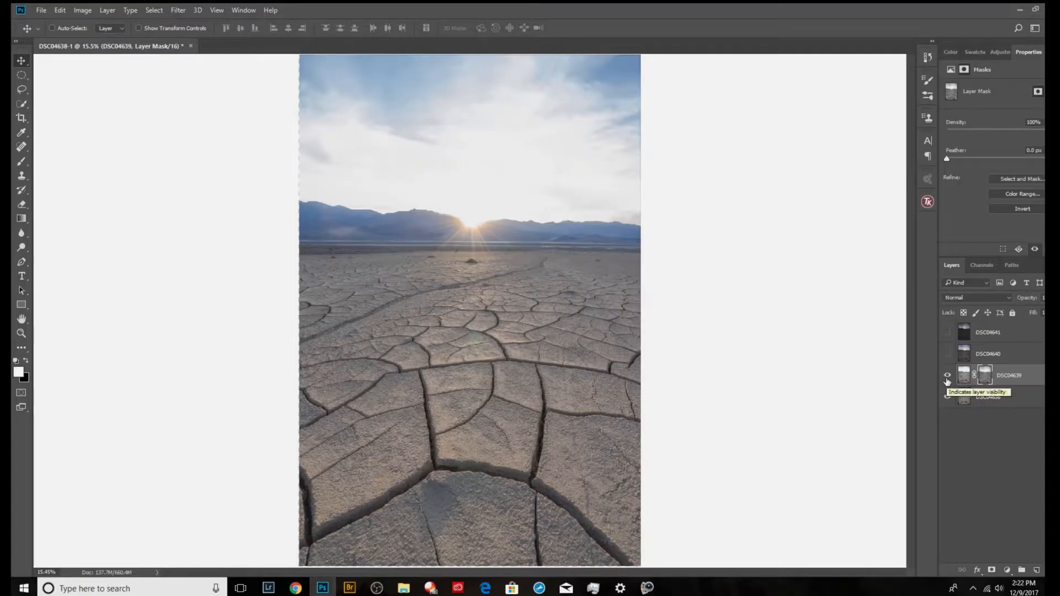
click(947, 377)
right_click(982, 377)
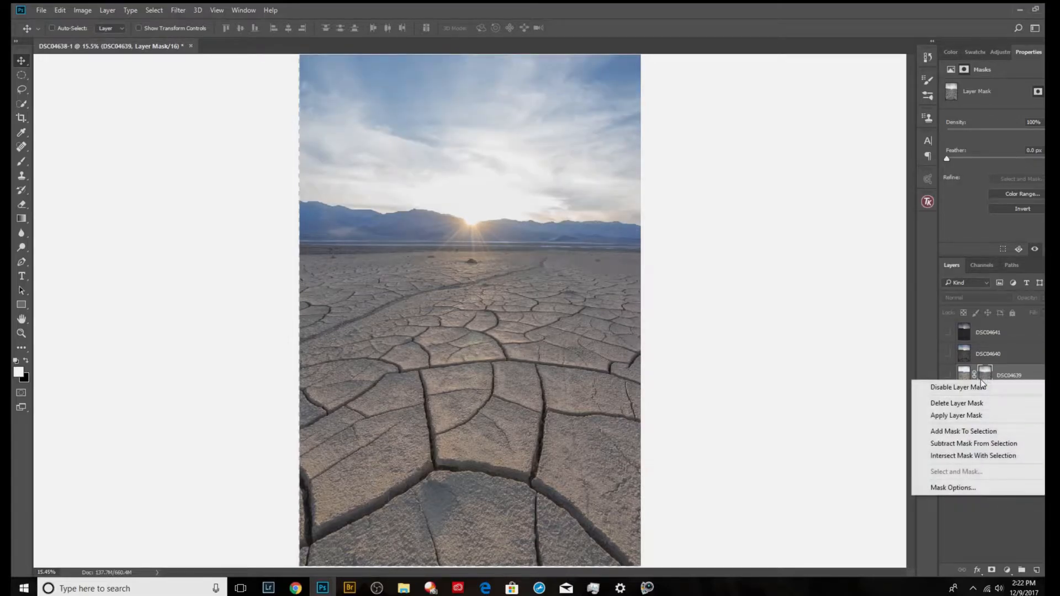
click(980, 405)
- Show DSC04640, add a layer mask and fill it using Apply Image with the Merged layer, RGB channel, Multiply blending and 100% opacity
click(988, 332)
click(948, 354)
click(966, 358)
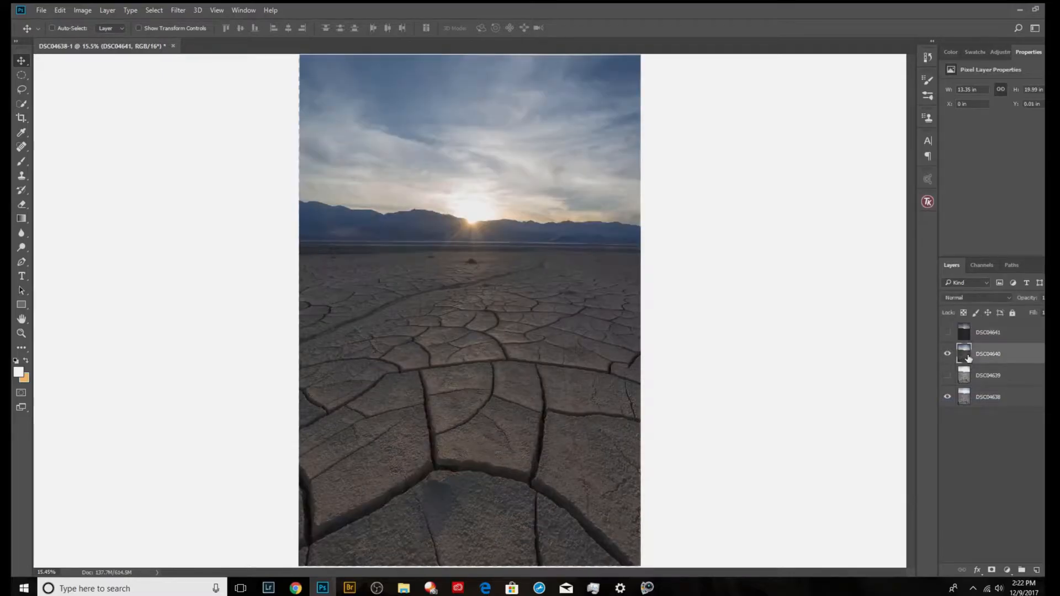
click(992, 570)
click(84, 10)
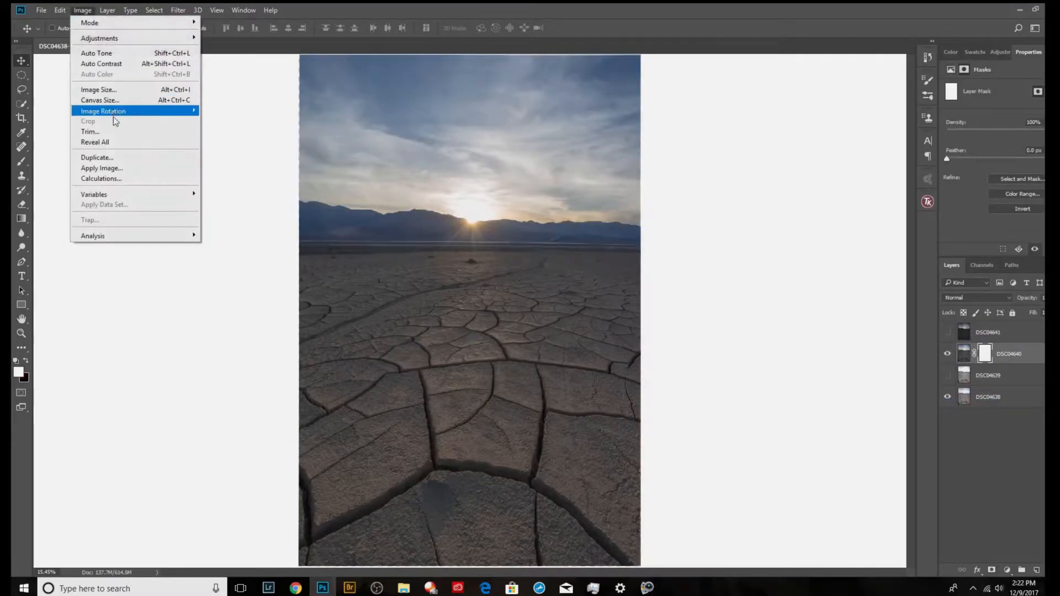
click(115, 168)
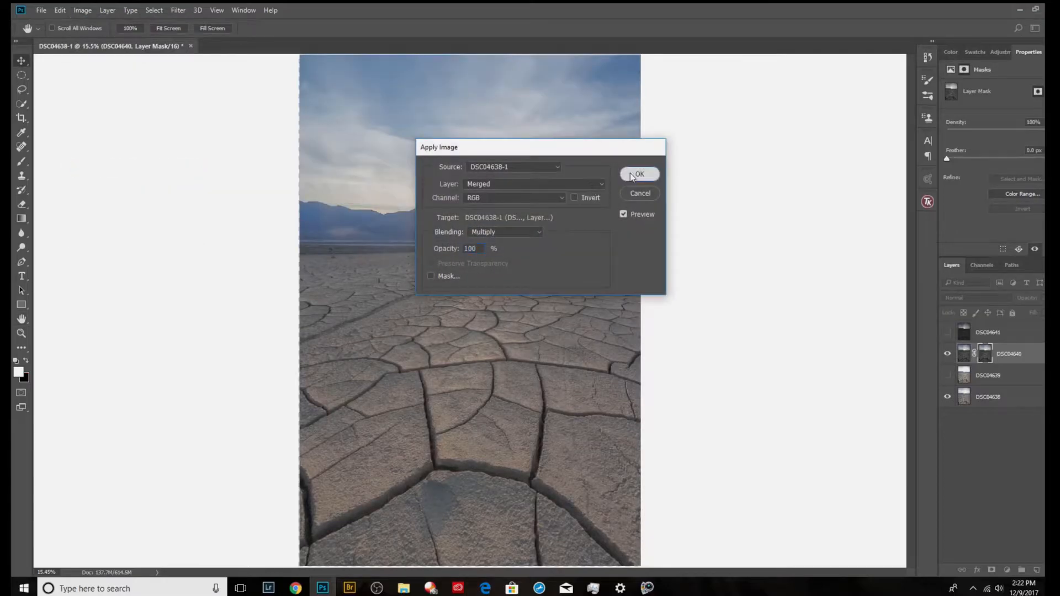
click(634, 174)
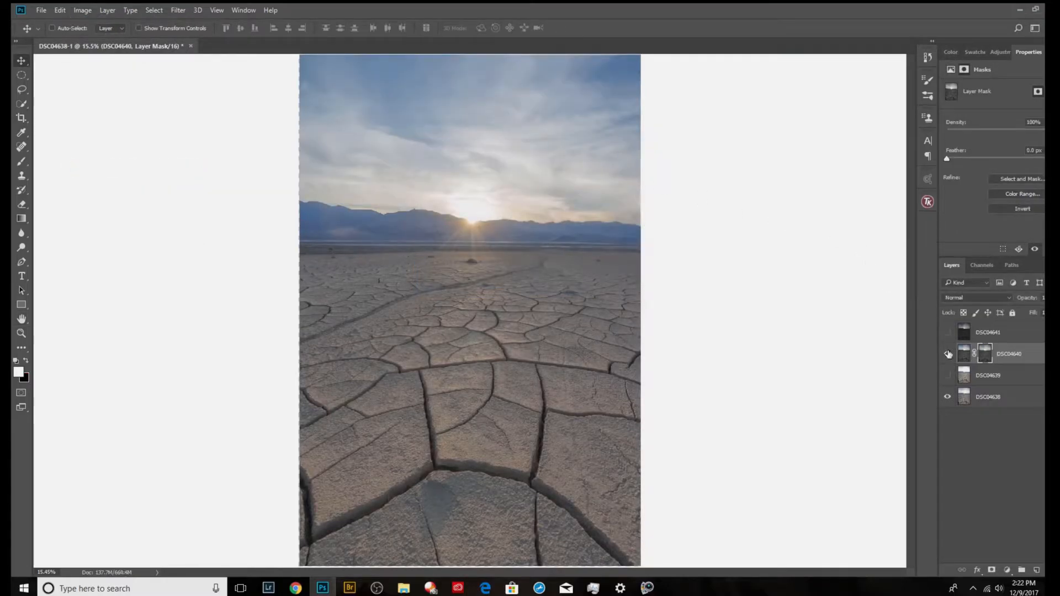
- Compare the masked DSC04640 with the exposure beneath by toggling its visibility, and check the mask's effect by disabling and re-enabling it
click(947, 354)
click(947, 353)
click(948, 353)
click(947, 354)
click(947, 354)
click(947, 354)
click(947, 354)
click(966, 355)
shift+click(981, 357)
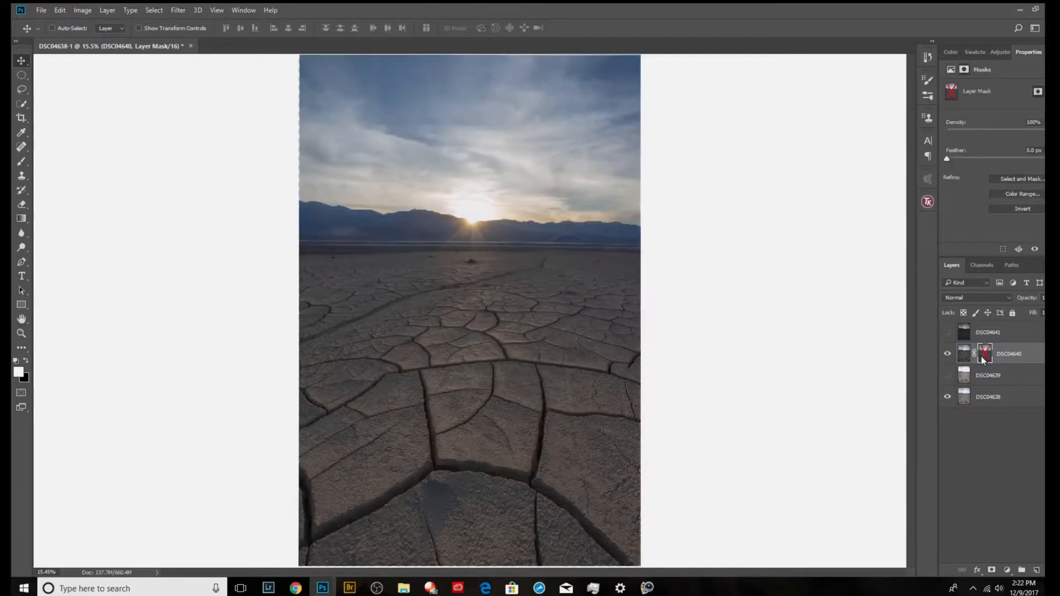
shift+click(982, 358)
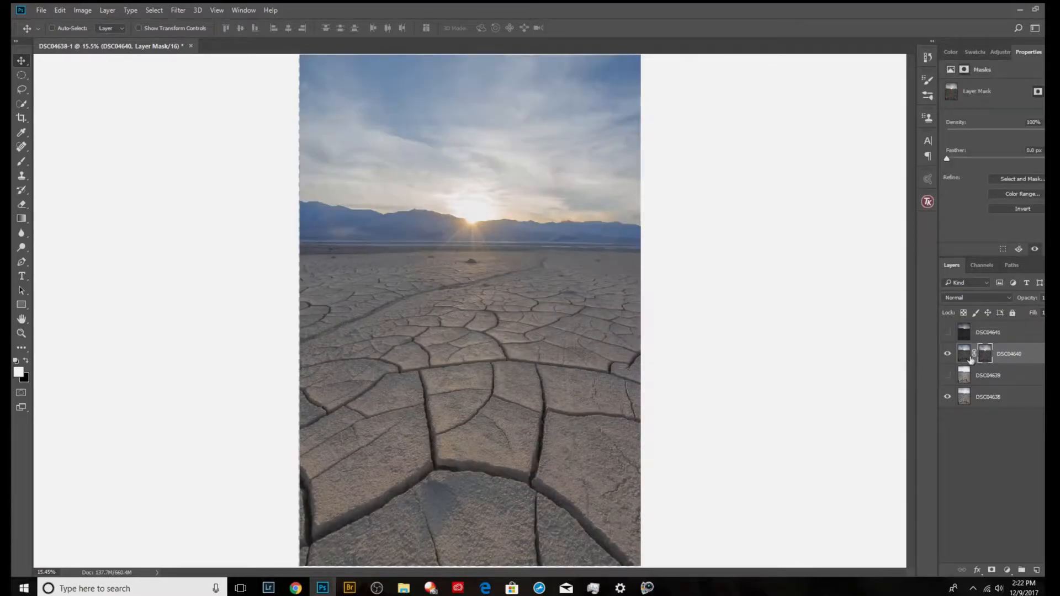
- Examine the DSC04640 layer mask on its own in grayscale, switching back and forth between it and the blended image
alt+click(985, 356)
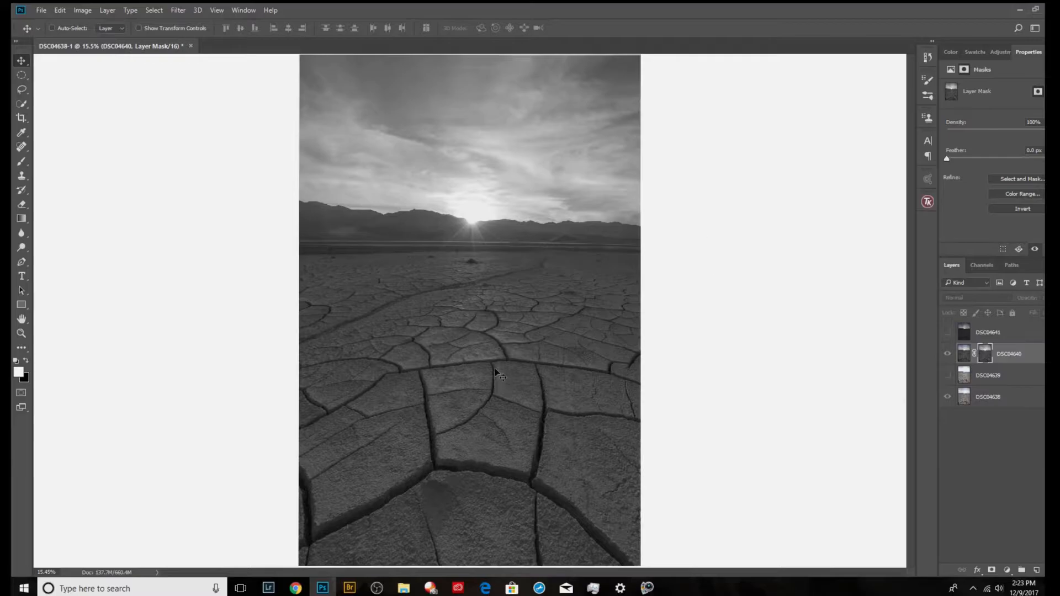
click(963, 353)
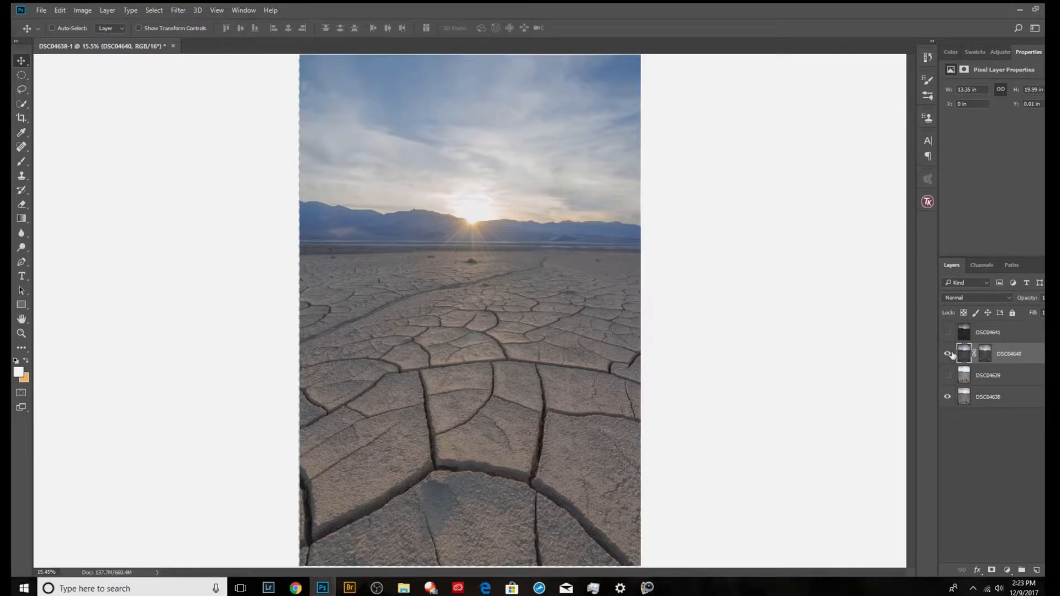
alt+click(985, 353)
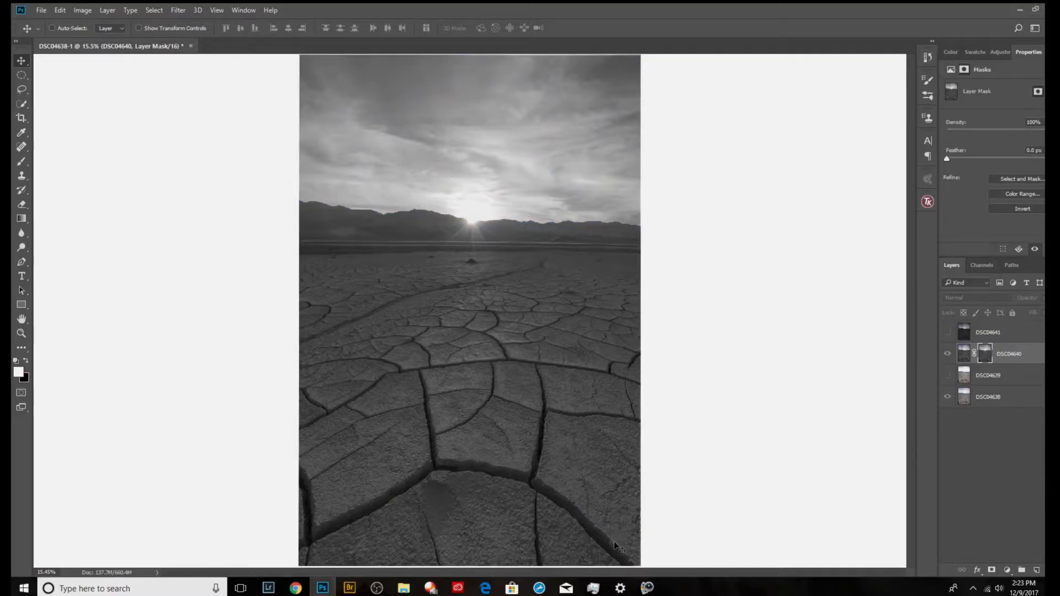
click(964, 357)
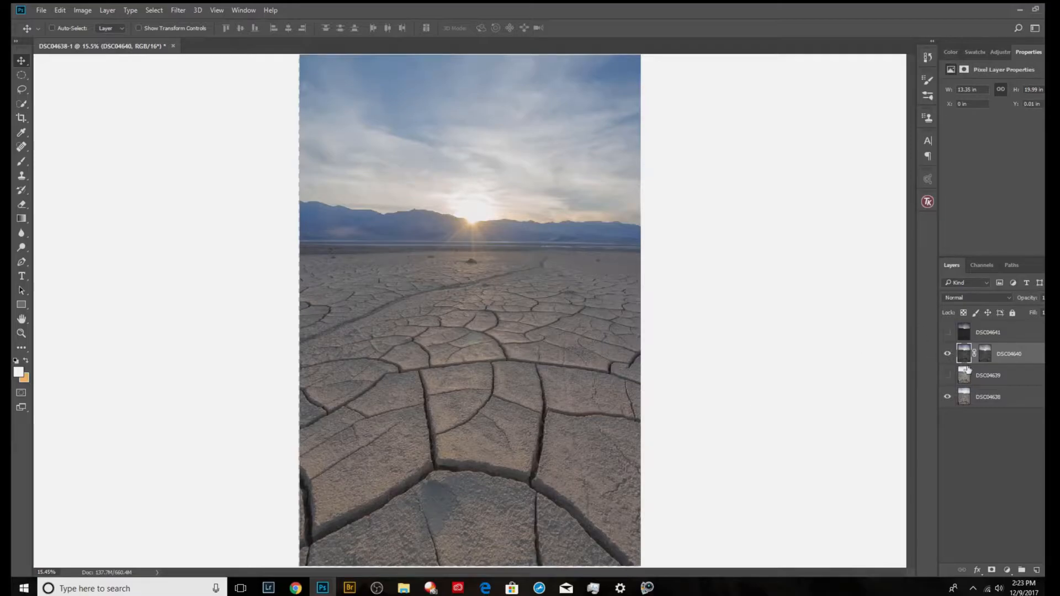
alt+click(986, 354)
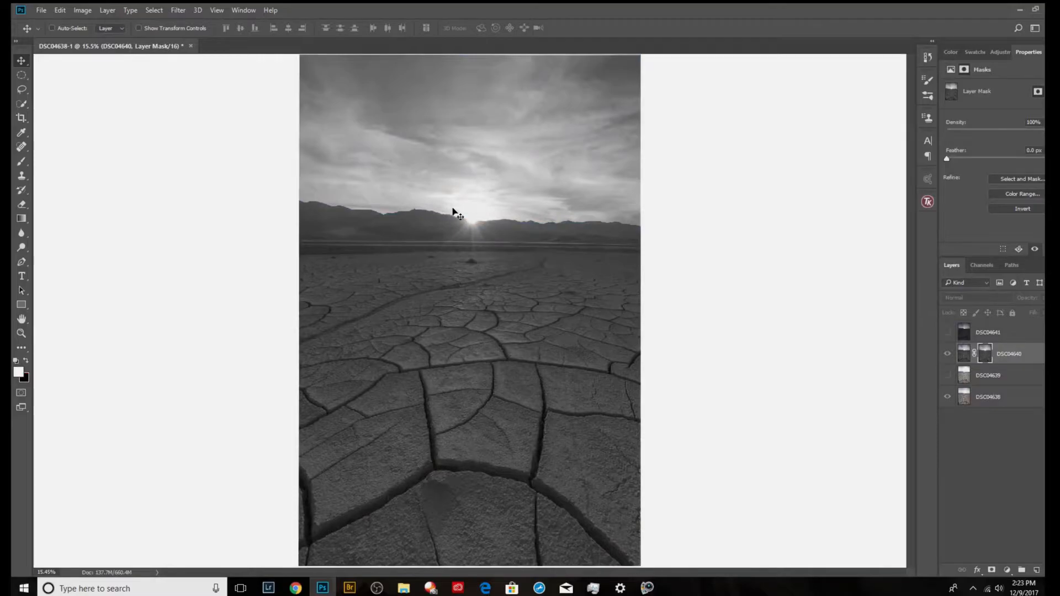
click(963, 354)
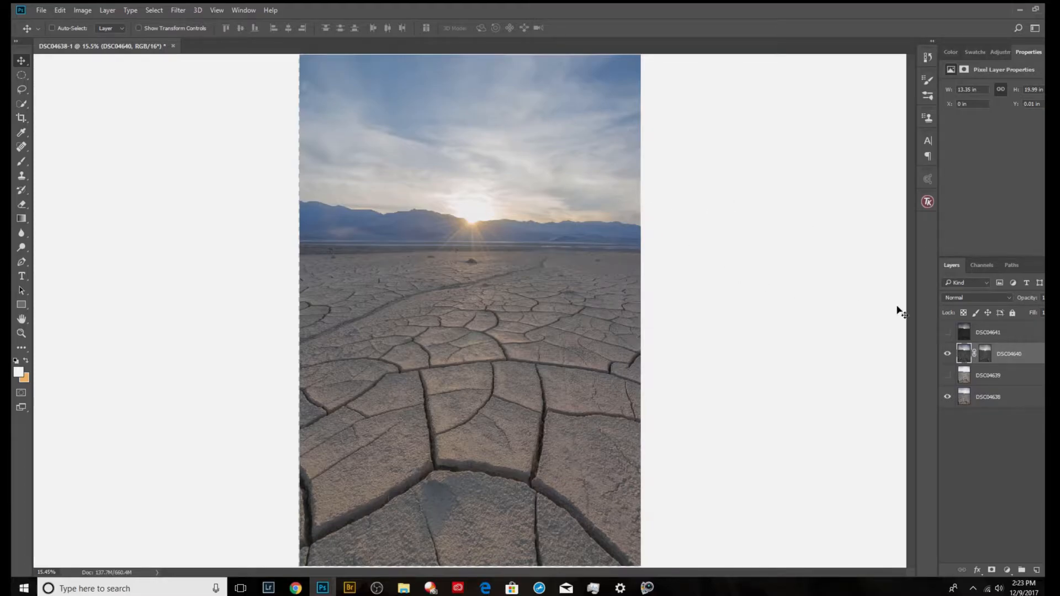
click(985, 355)
click(961, 356)
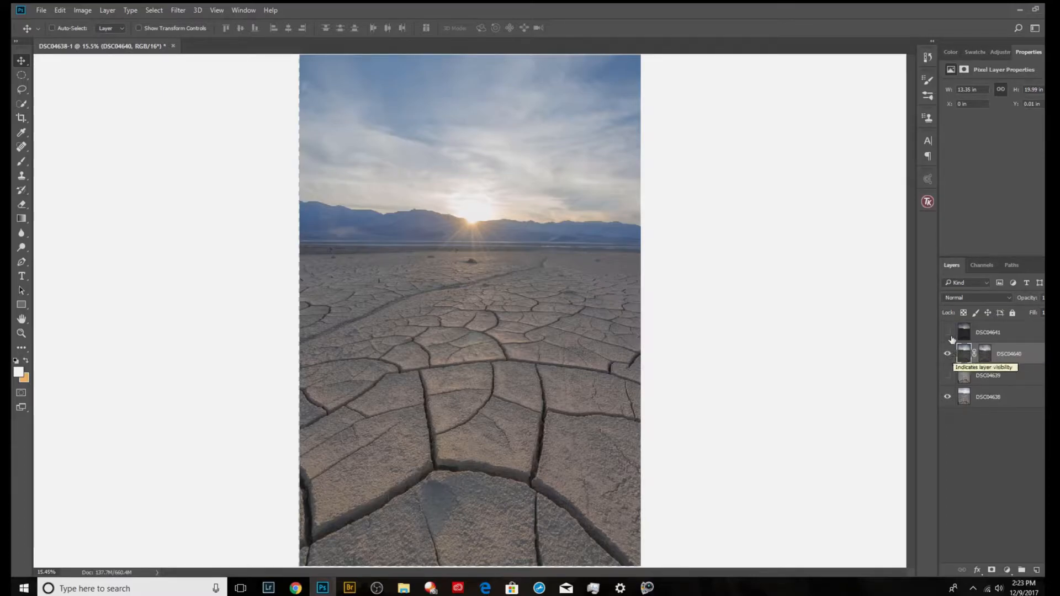
click(984, 360)
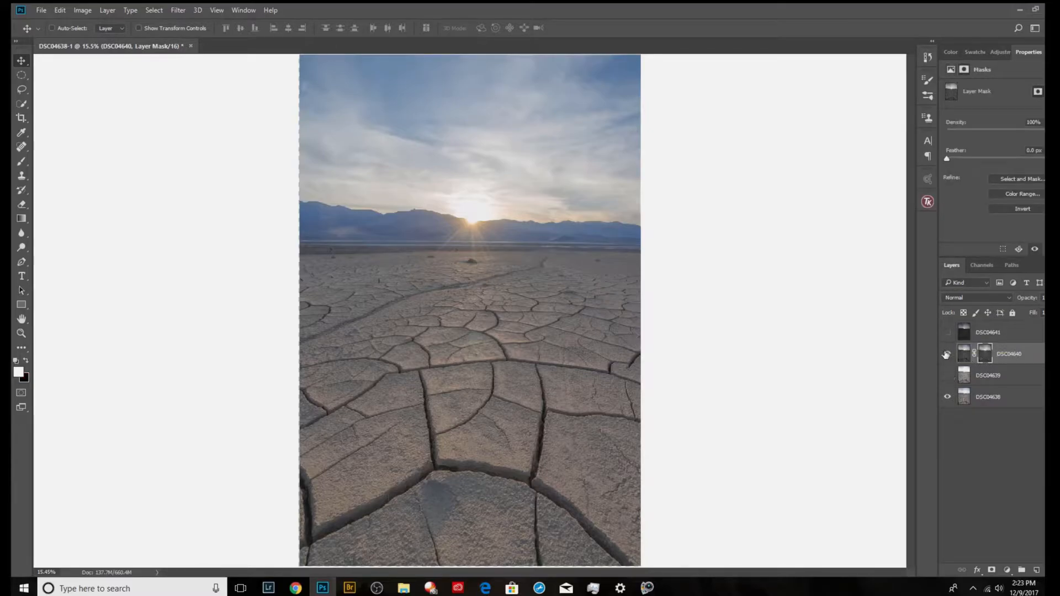
- Hide DSC04640, add a mask to DSC04639 and fill it using Apply Image with the Merged layer, RGB channel, Invert enabled, Multiply and 100% opacity
click(947, 353)
click(979, 380)
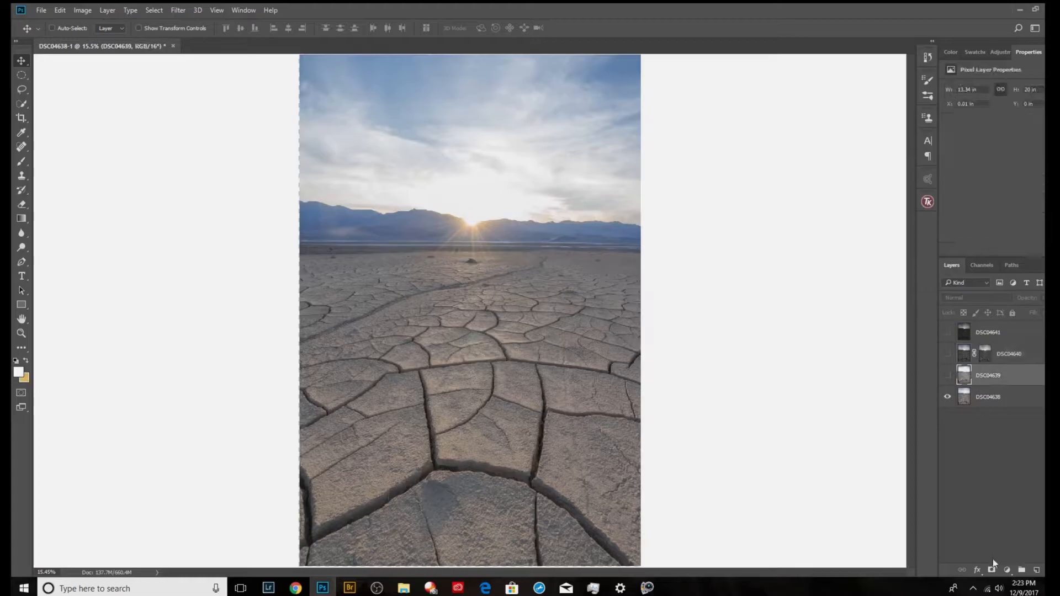
click(992, 570)
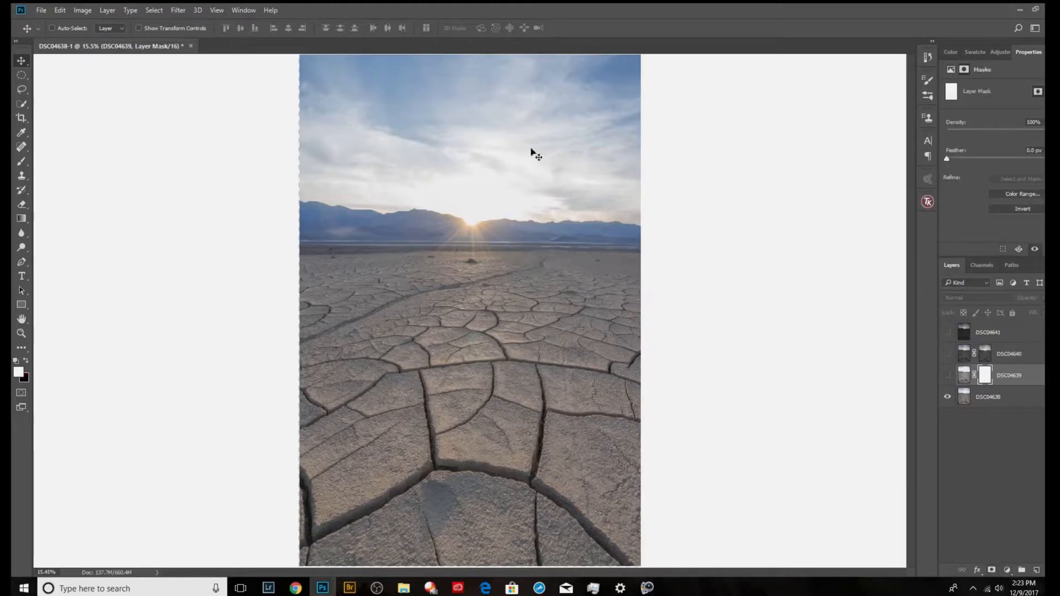
click(83, 10)
click(116, 170)
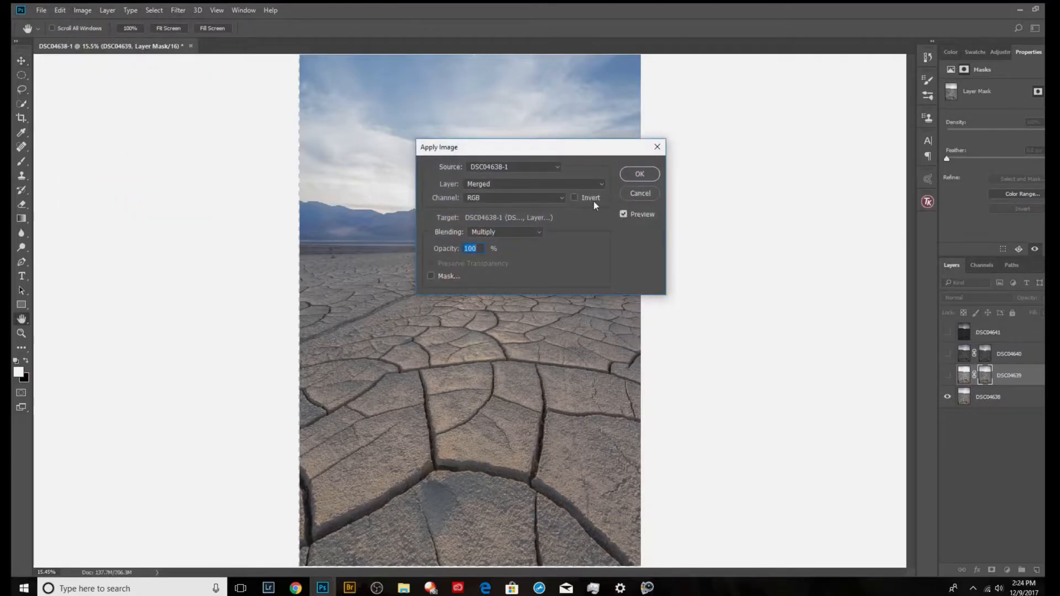
click(575, 197)
click(640, 173)
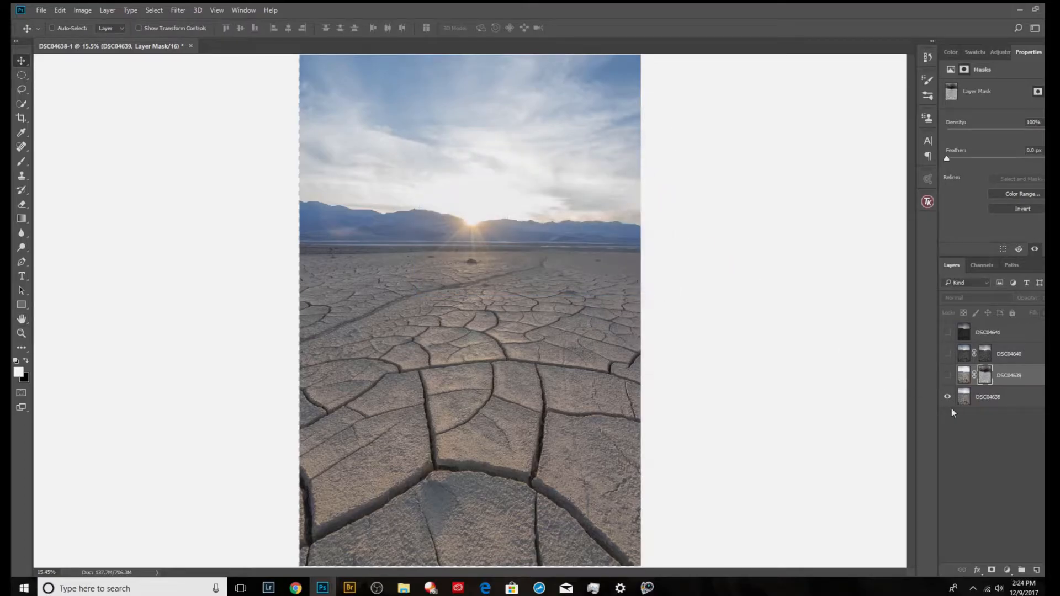
- Compare the masked DSC04639 over DSC04638 by toggling its visibility, leave it shown, and show and select DSC04640 above it
click(947, 376)
click(947, 376)
click(948, 376)
click(948, 375)
click(947, 376)
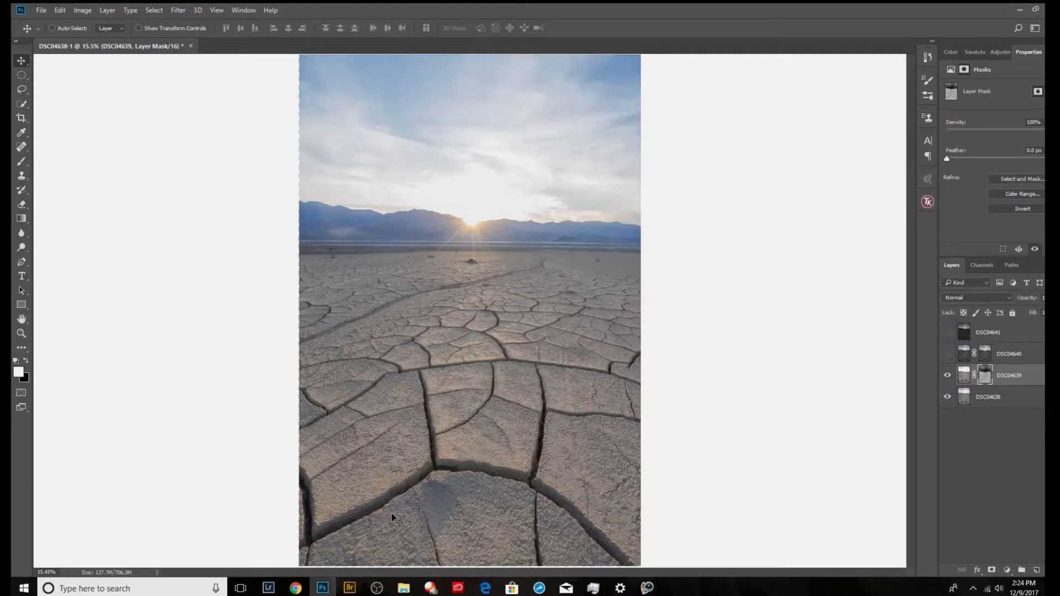
click(947, 375)
click(947, 376)
click(947, 376)
click(947, 376)
right_click(947, 356)
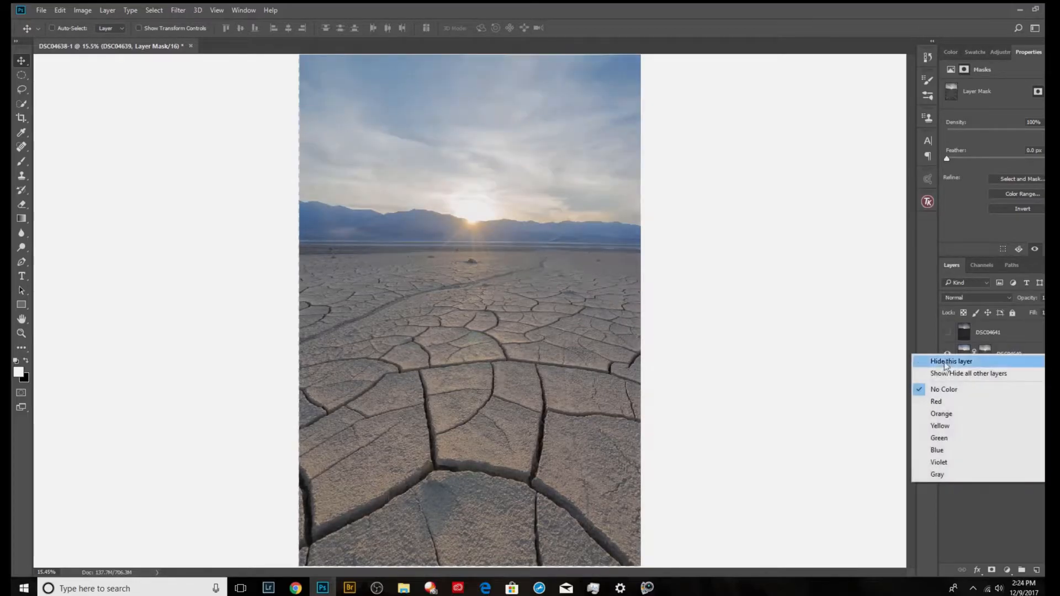
click(1031, 534)
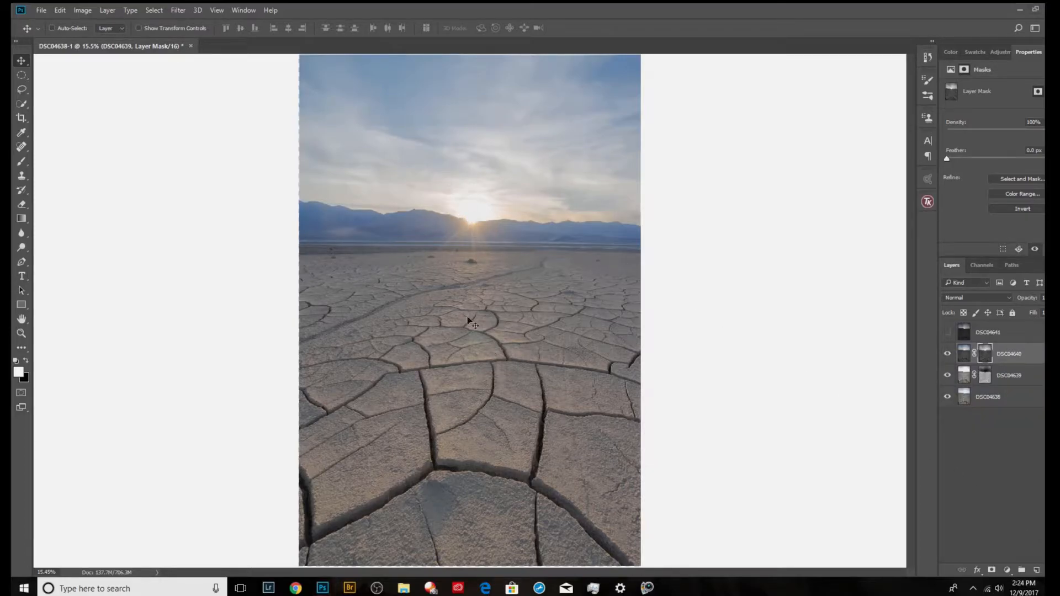
- Examine the blend around the sun, mountains and cracked ground at 50% magnification, and return to the full image
key(super)
key(super)
key(ctrl+plus)
key(ctrl+plus)
key(ctrl+plus)
key(ctrl+plus)
key(space)
drag(466, 316, 568, 355)
drag(591, 221, 716, 422)
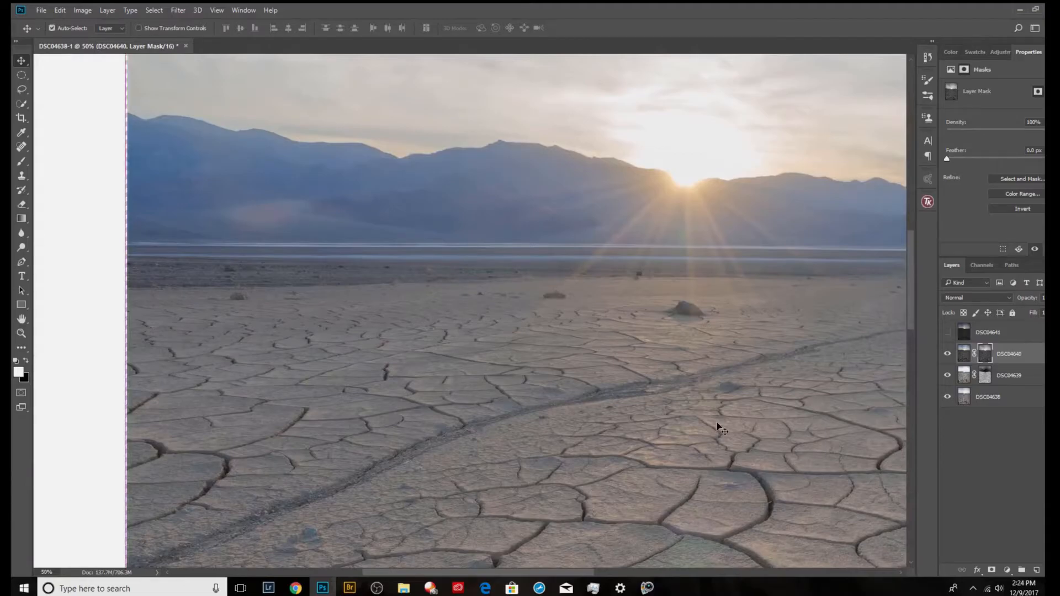
key(ctrl+0)
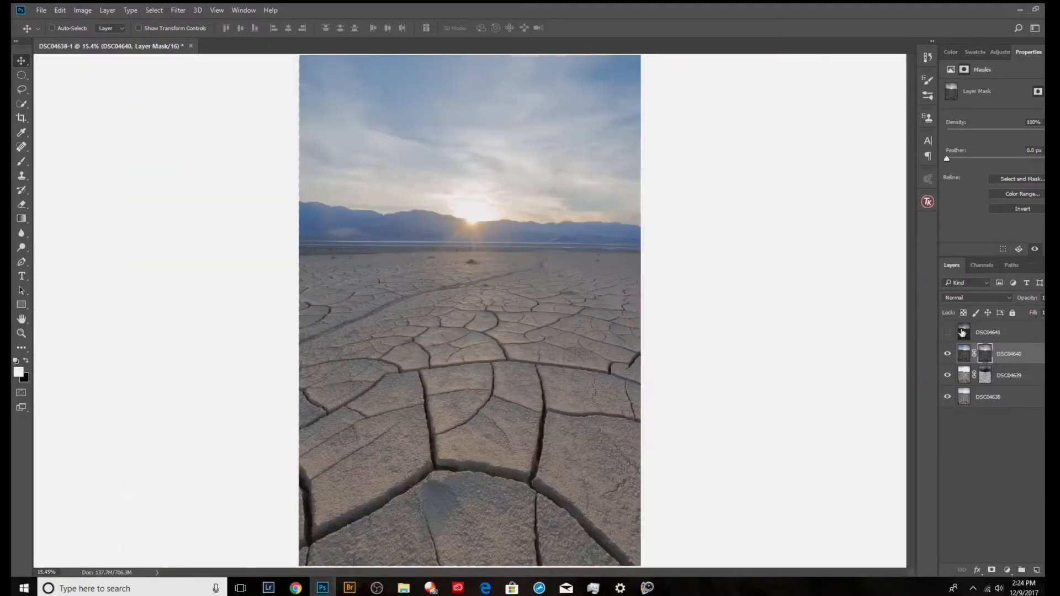
- Select and show the DSC04641 layer and view its blending options without changing them
click(963, 332)
click(947, 332)
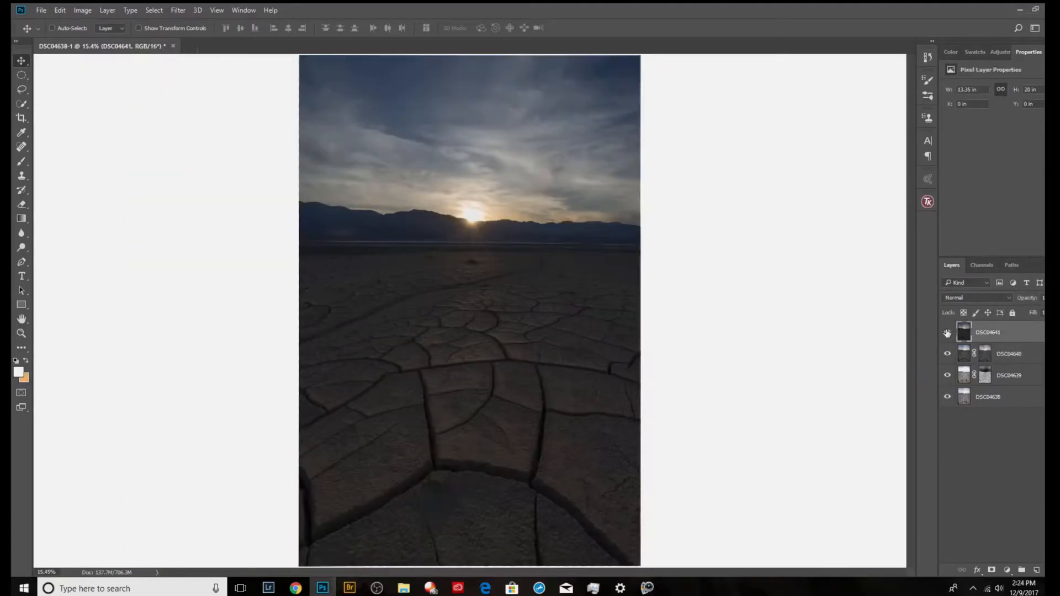
double_click(1009, 336)
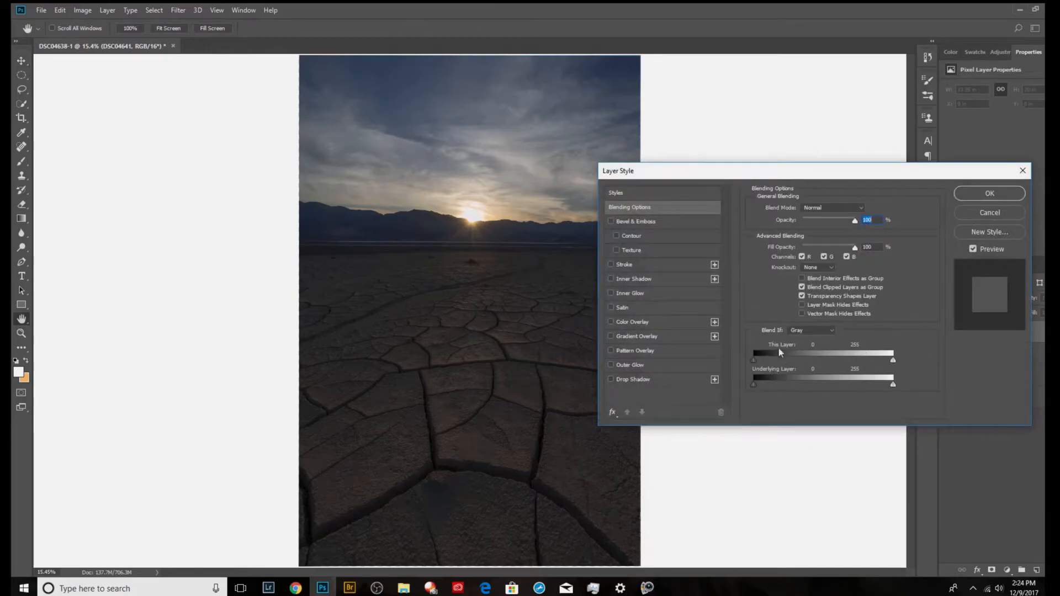
drag(786, 177, 756, 276)
click(950, 312)
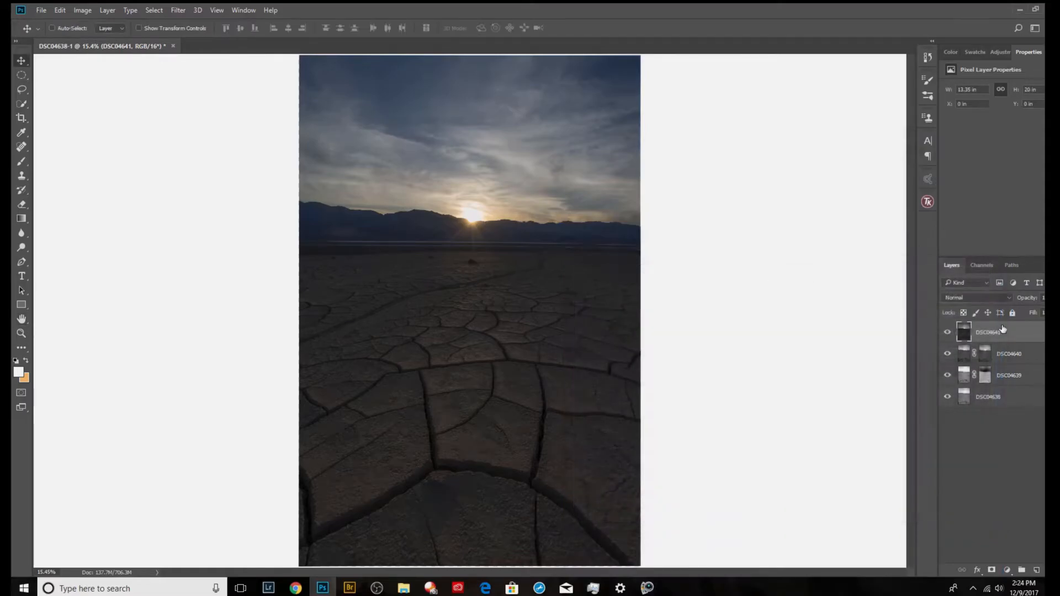
- Try out the split Underlying Layer sliders of Blend If: Gray on the DSC04641 layer, and discard the changes
double_click(1002, 329)
drag(802, 270, 833, 161)
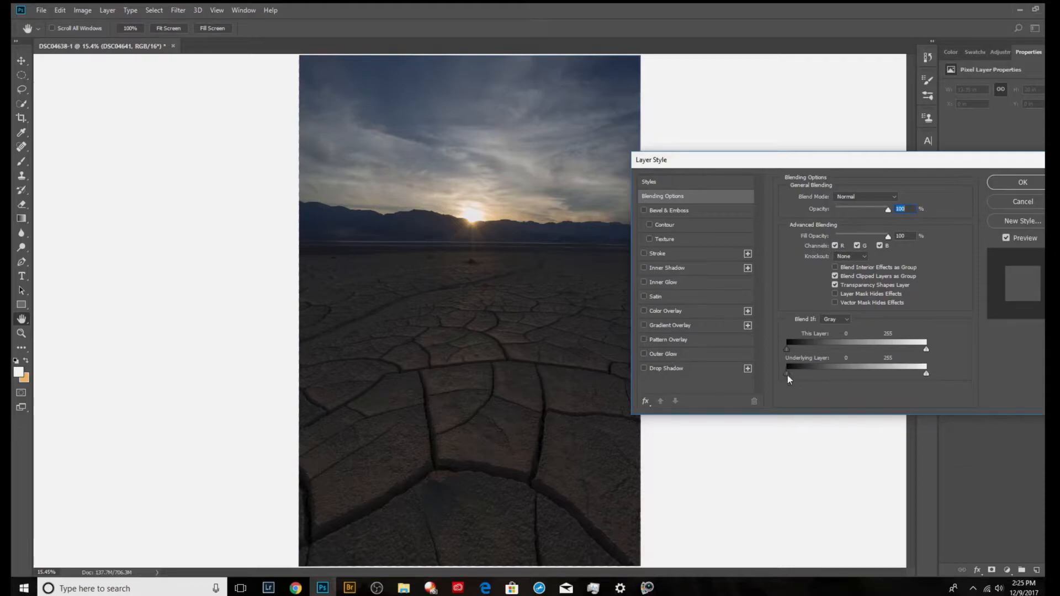
click(836, 321)
key(alt)
mouse_move(925, 375)
mouse_down()
mouse_move(900, 375)
mouse_move(936, 373)
mouse_up()
drag(911, 376, 765, 378)
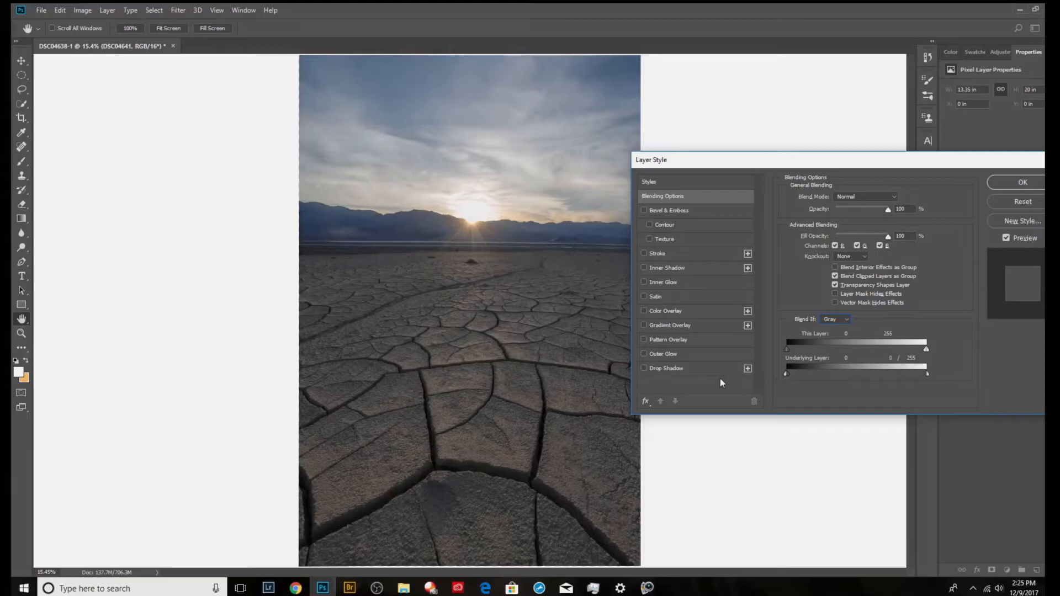
drag(786, 373, 926, 373)
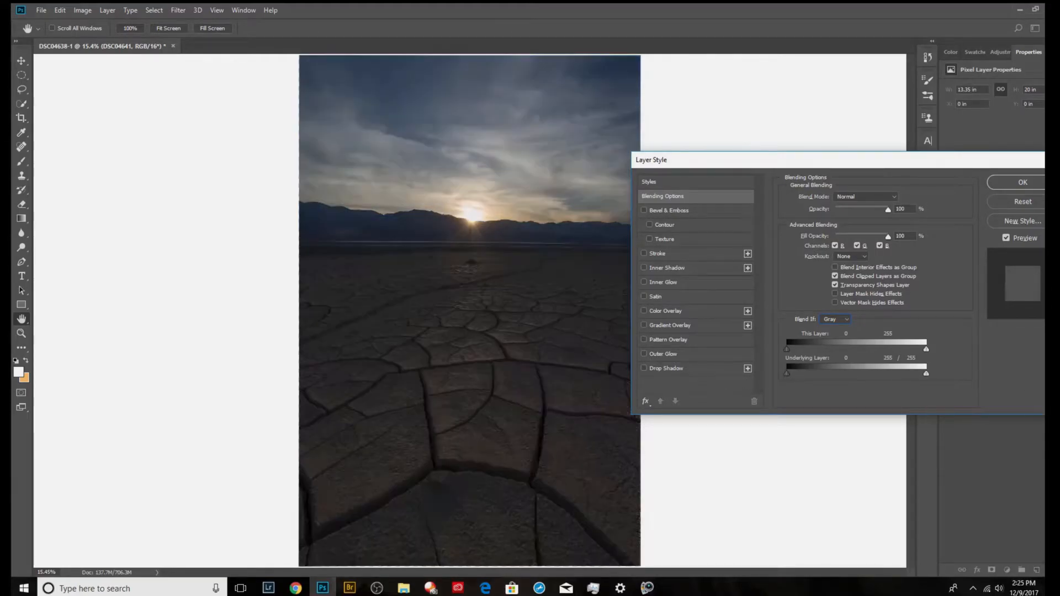
key(alt)
drag(787, 373, 701, 386)
click(1026, 205)
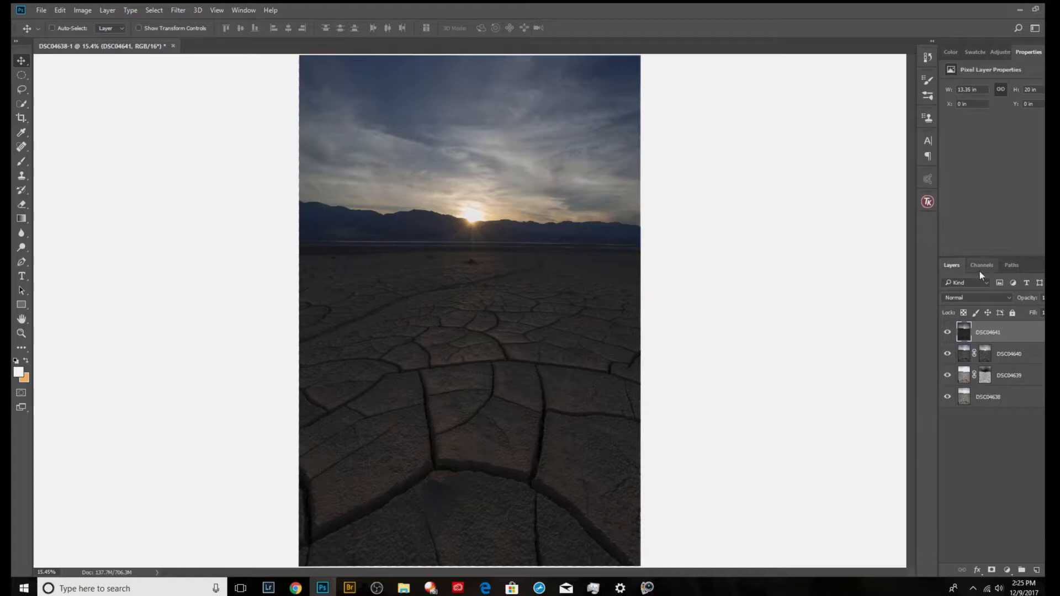
- Hide the DSC04641 layer and load a Lights-5 luminosity selection of the remaining blend with TK Basic
click(928, 202)
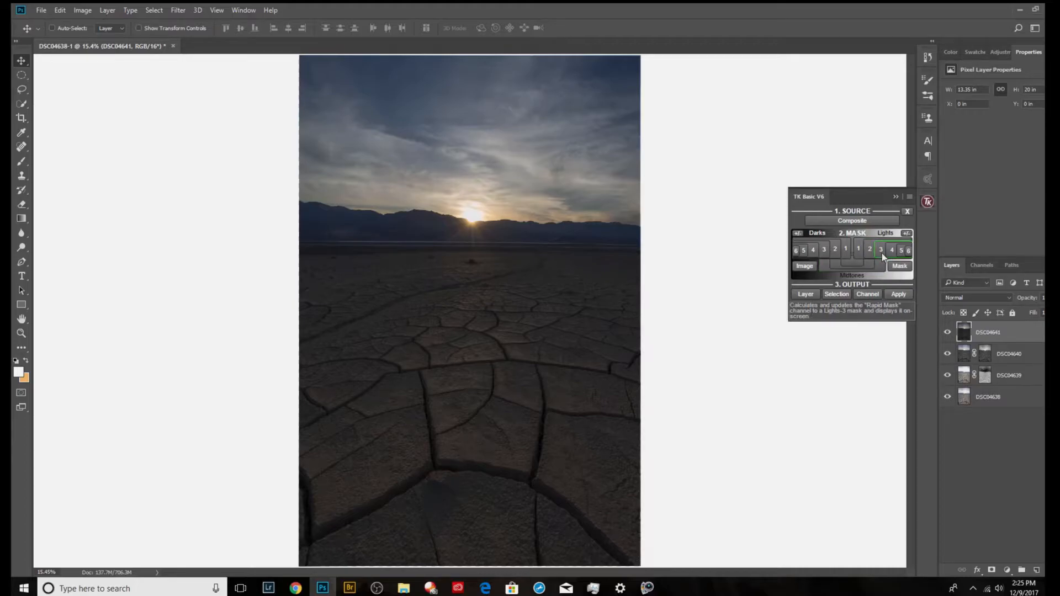
click(895, 197)
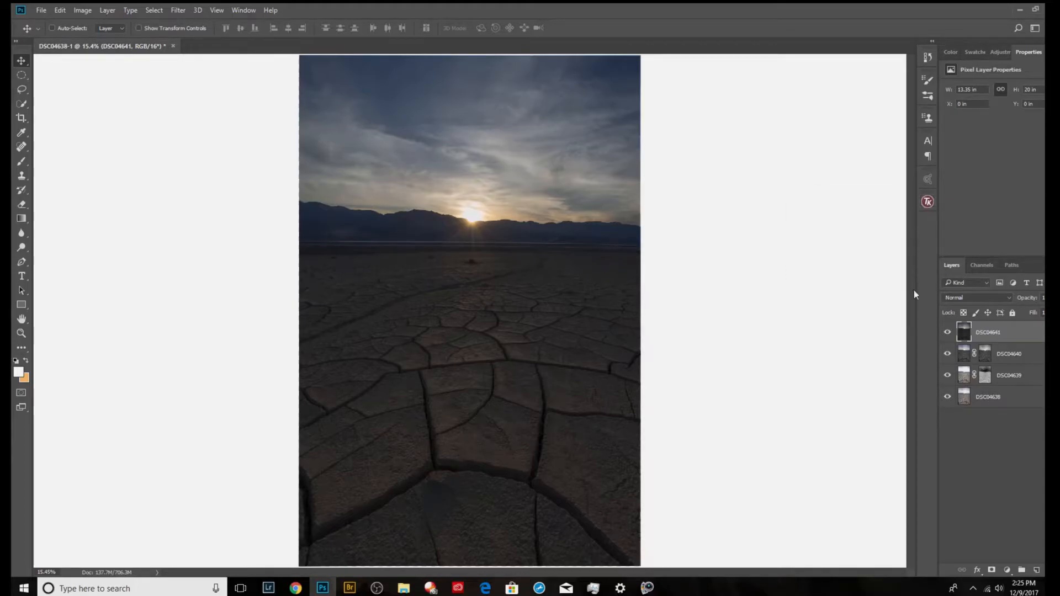
click(946, 333)
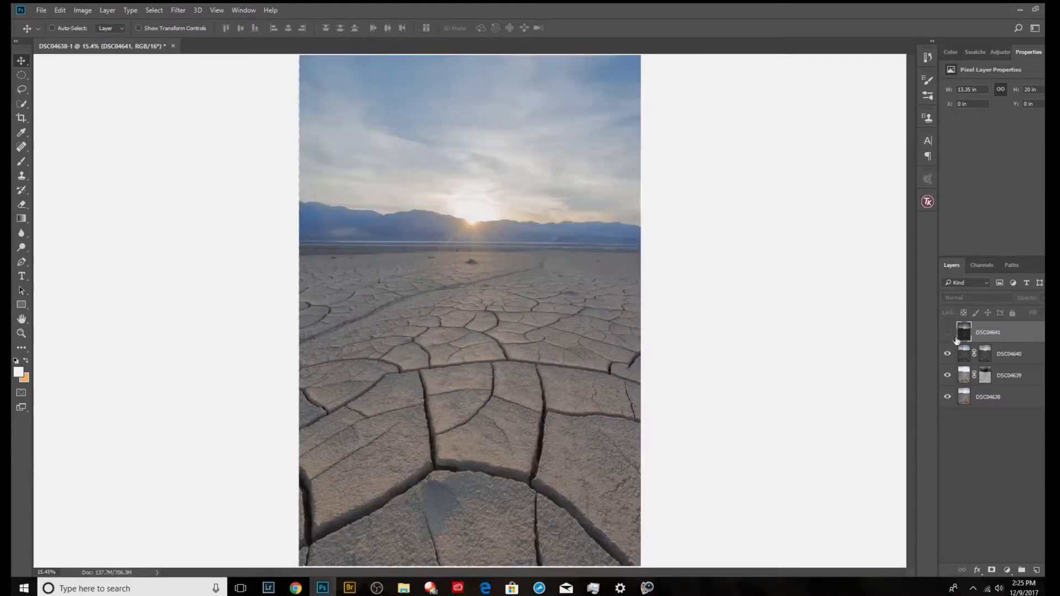
click(1034, 356)
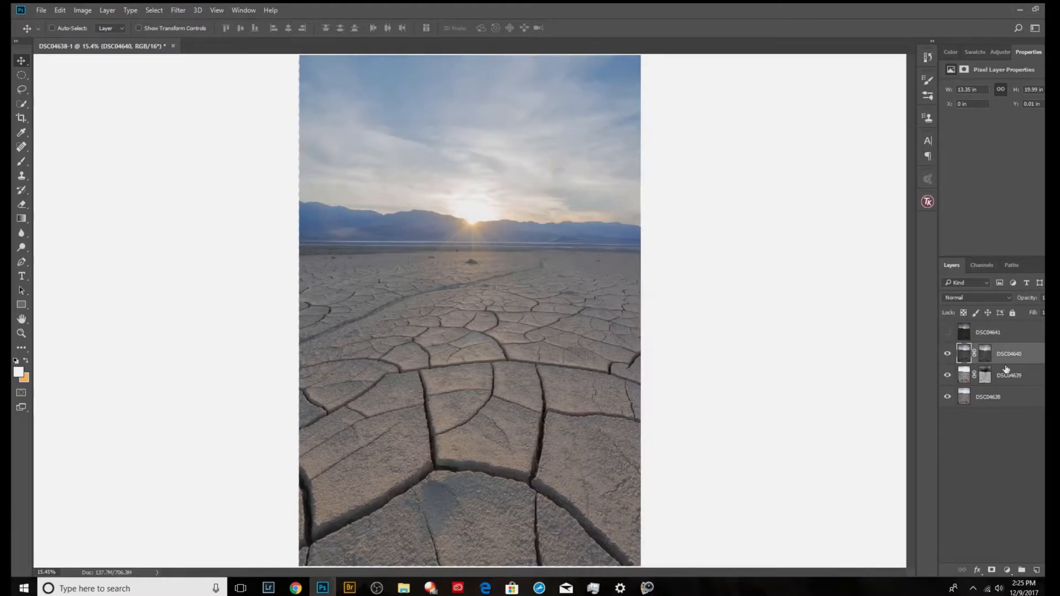
click(930, 205)
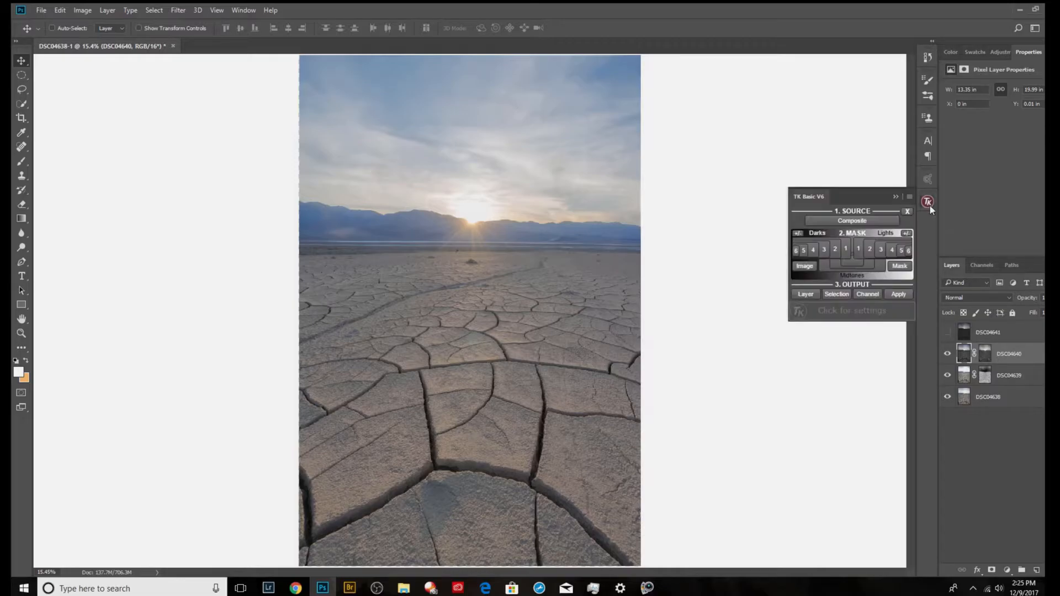
click(899, 251)
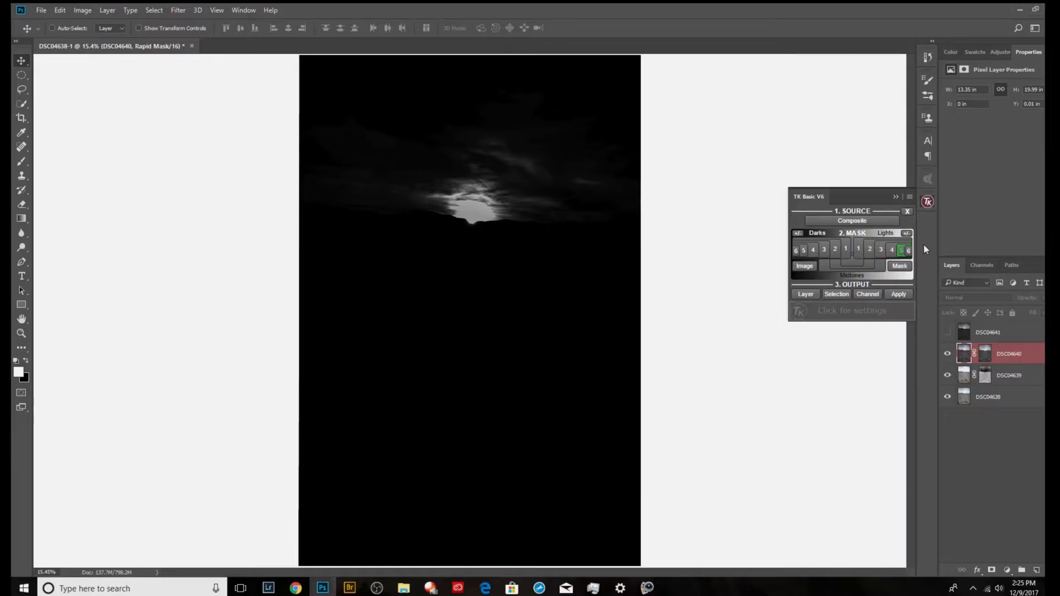
click(844, 295)
- Add a layer mask to DSC04641 and invert it to solid black
click(996, 333)
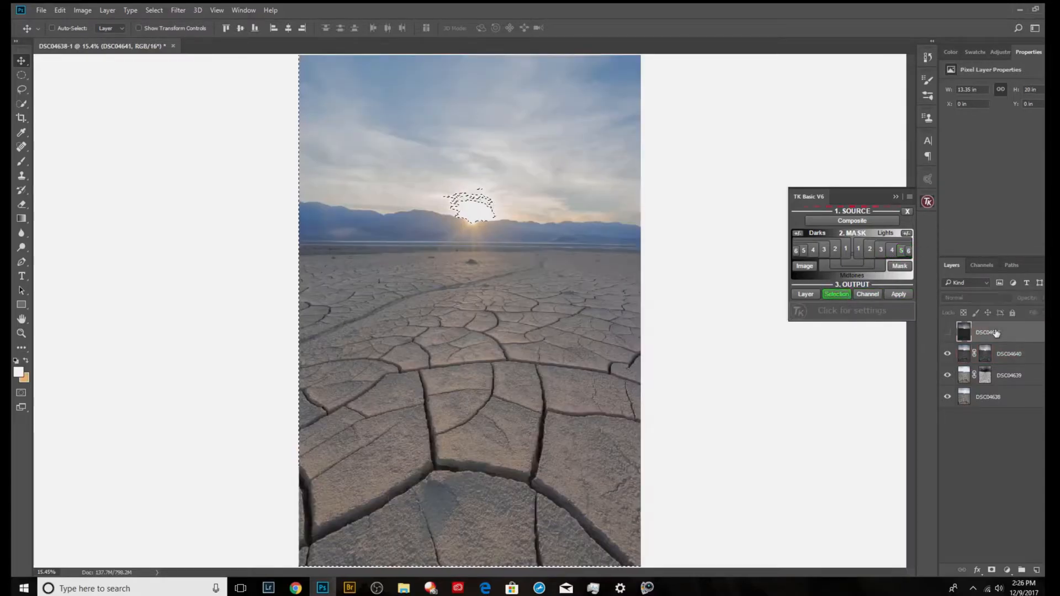
click(990, 570)
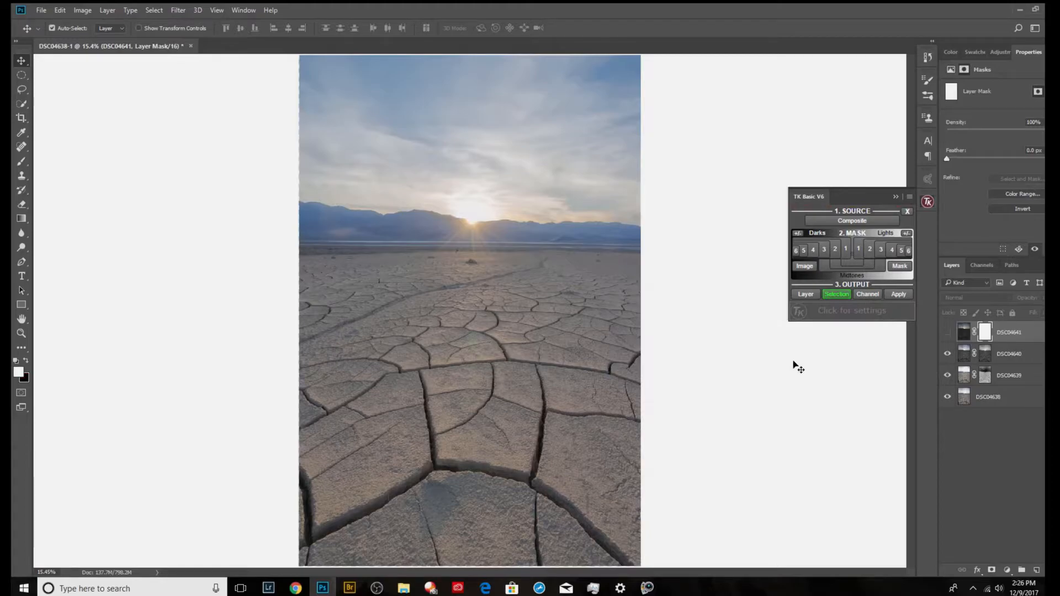
key(ctrl+i)
- Load the Lights-5 mask as a selection again, show DSC04641 with its mask targeted, and clear the marching ants from the image
click(834, 294)
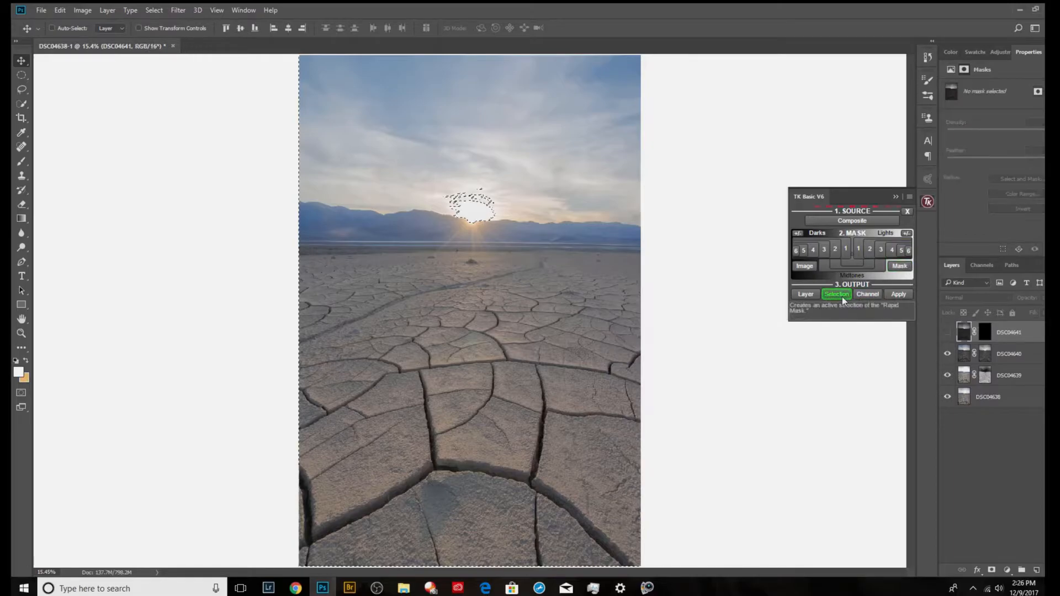
click(985, 332)
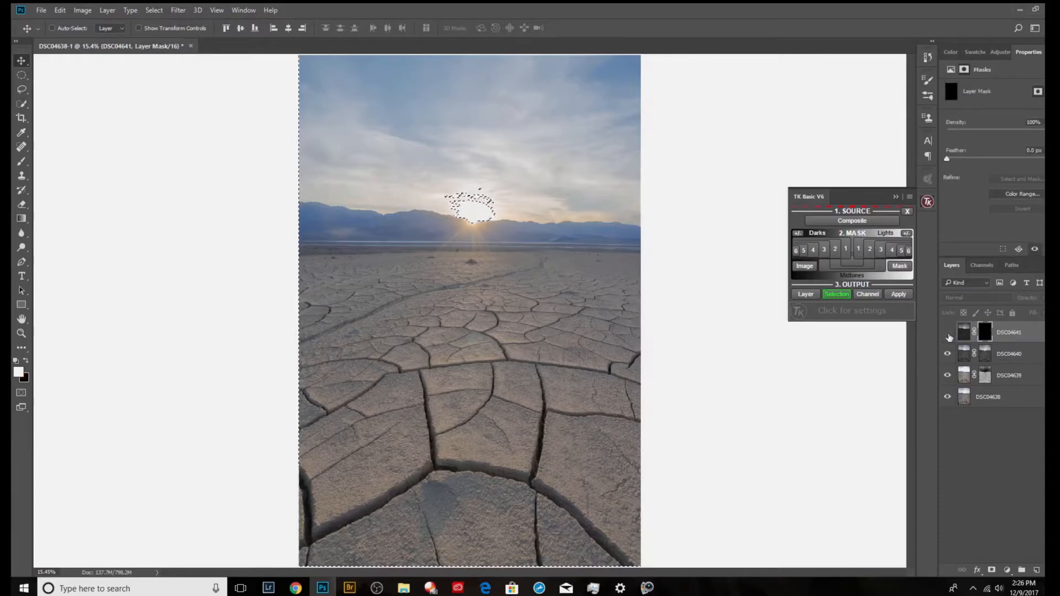
click(963, 336)
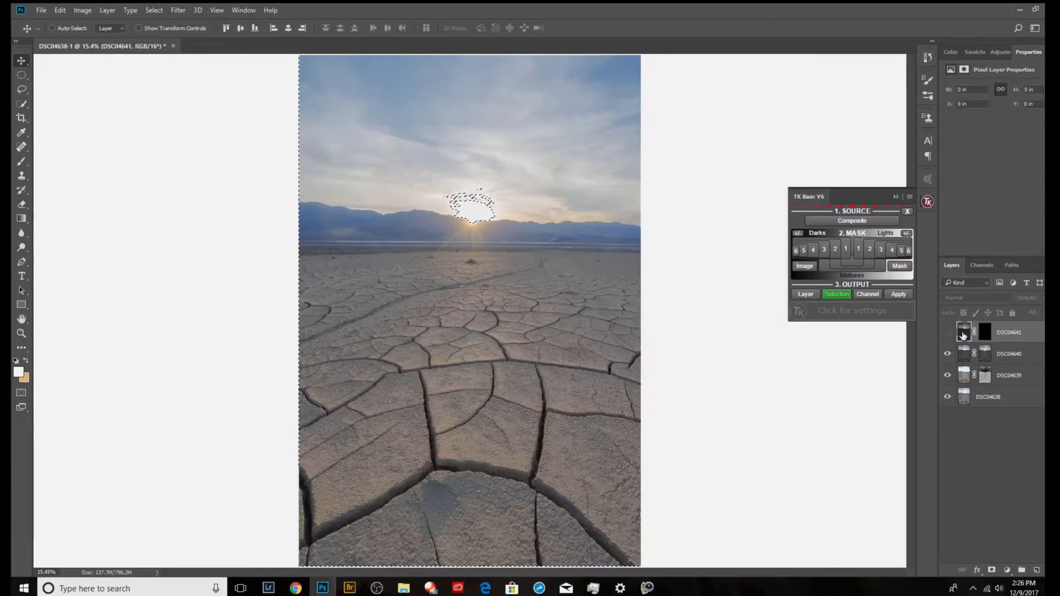
click(986, 335)
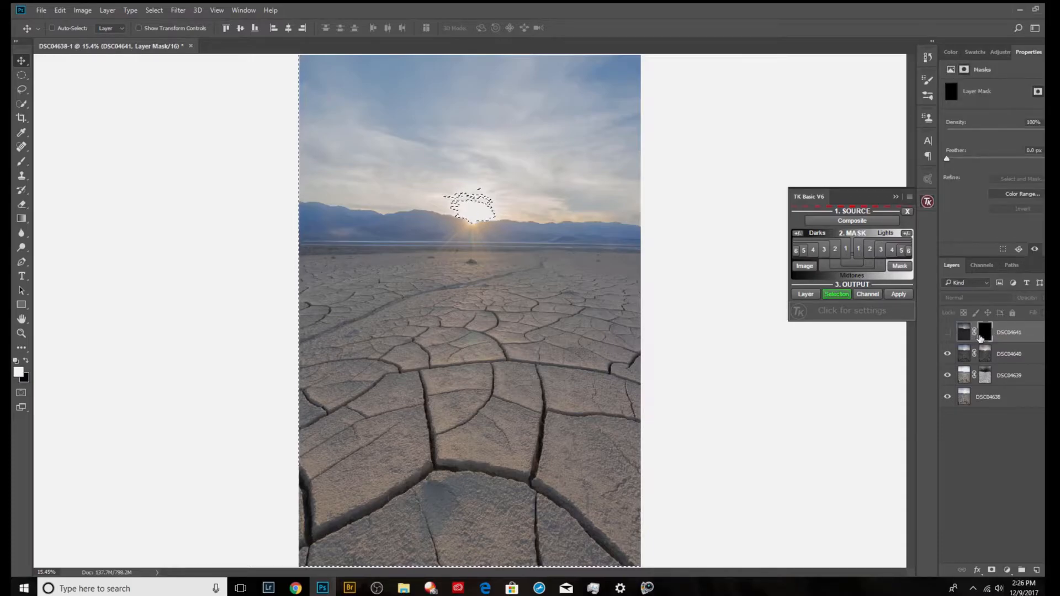
click(948, 332)
key(ctrl+d)
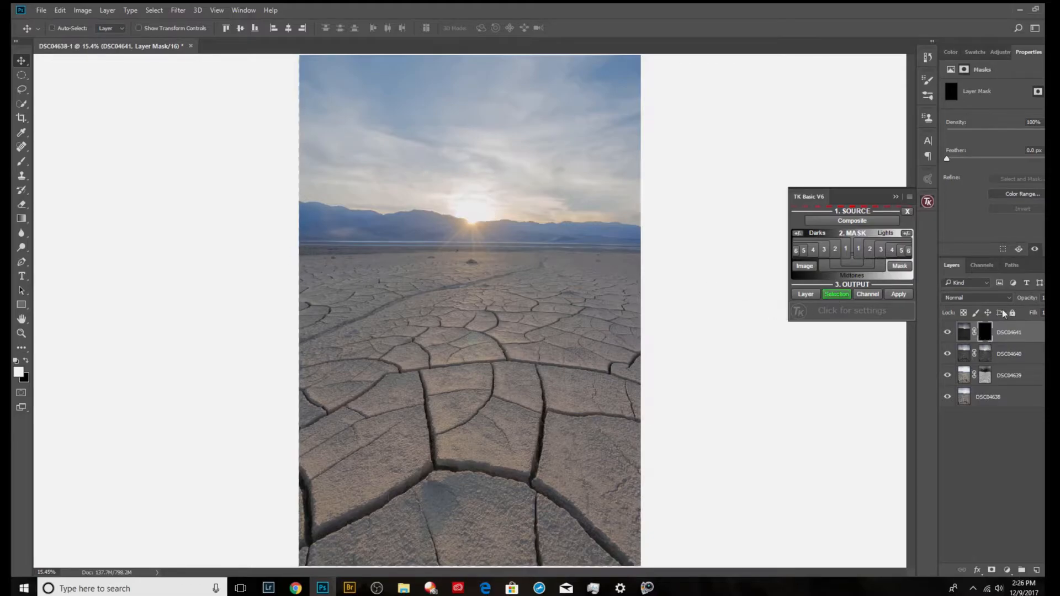
- Switch to the Brush tool and set the color surrounding the canvas to Default
key(b)
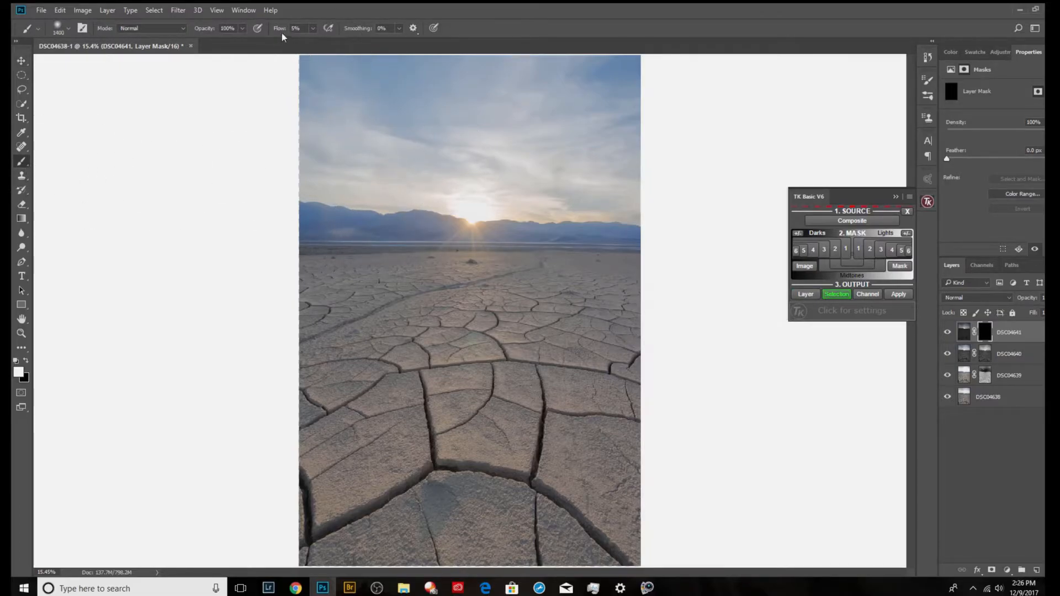
right_click(269, 104)
key(Escape)
drag(444, 246, 443, 340)
right_click(680, 244)
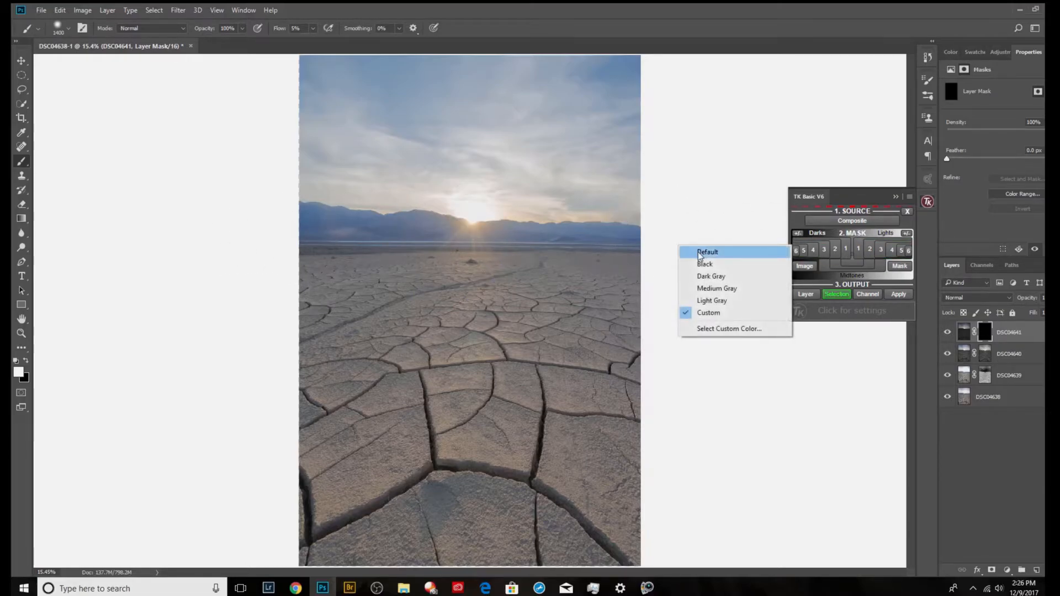
click(691, 249)
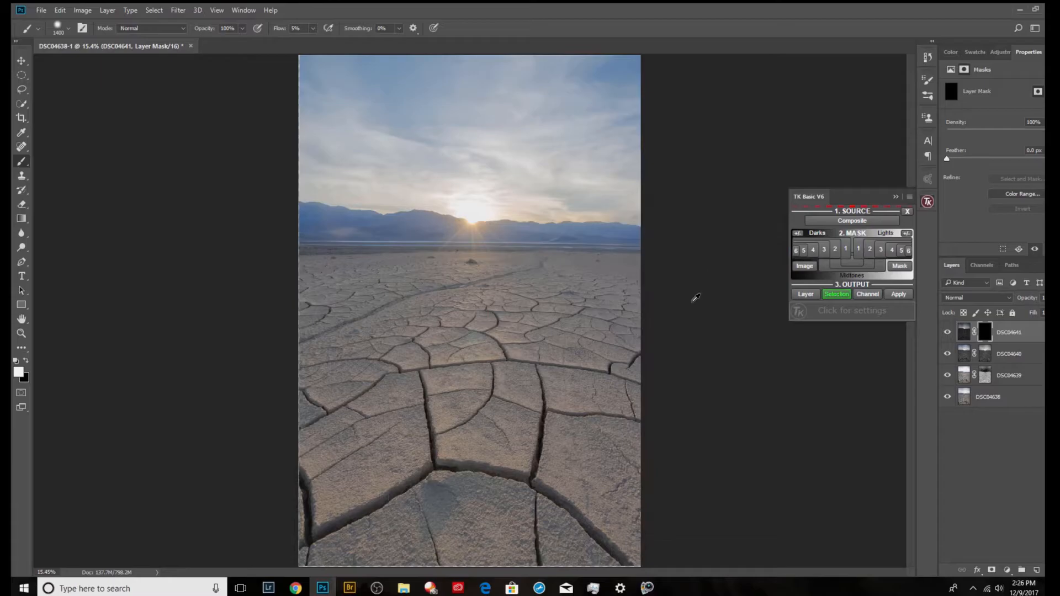
drag(594, 288, 594, 288)
drag(594, 190, 609, 305)
- Paint white around the sun on the DSC04641 mask with a 700 px brush at 19% flow
scroll(470, 189, up, 2)
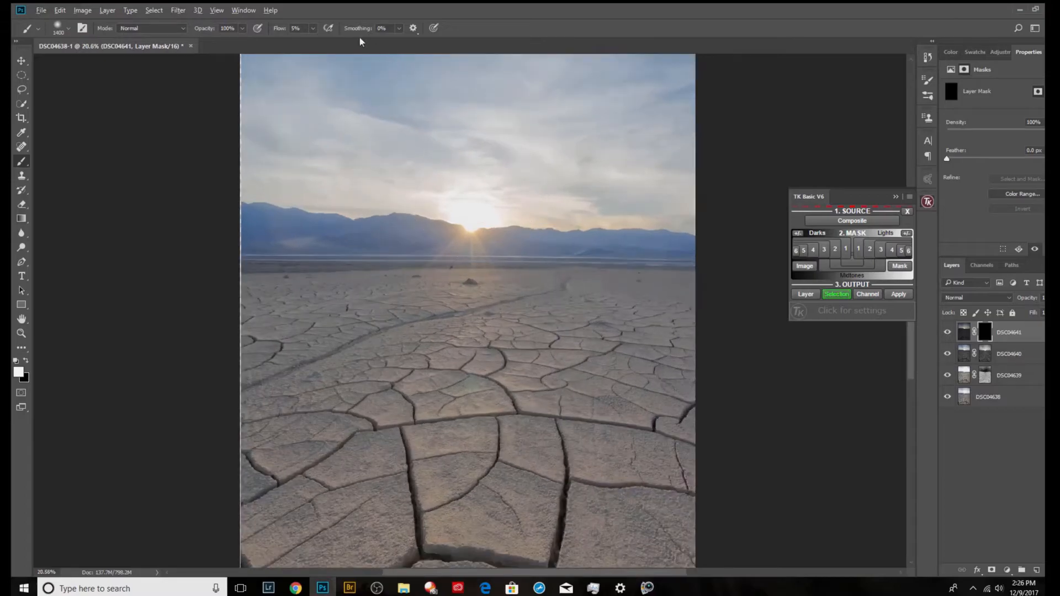
drag(281, 33, 288, 33)
key(bracketleft)
key(bracketleft)
key(bracketleft)
key(bracketleft)
key(bracketleft)
key(bracketleft)
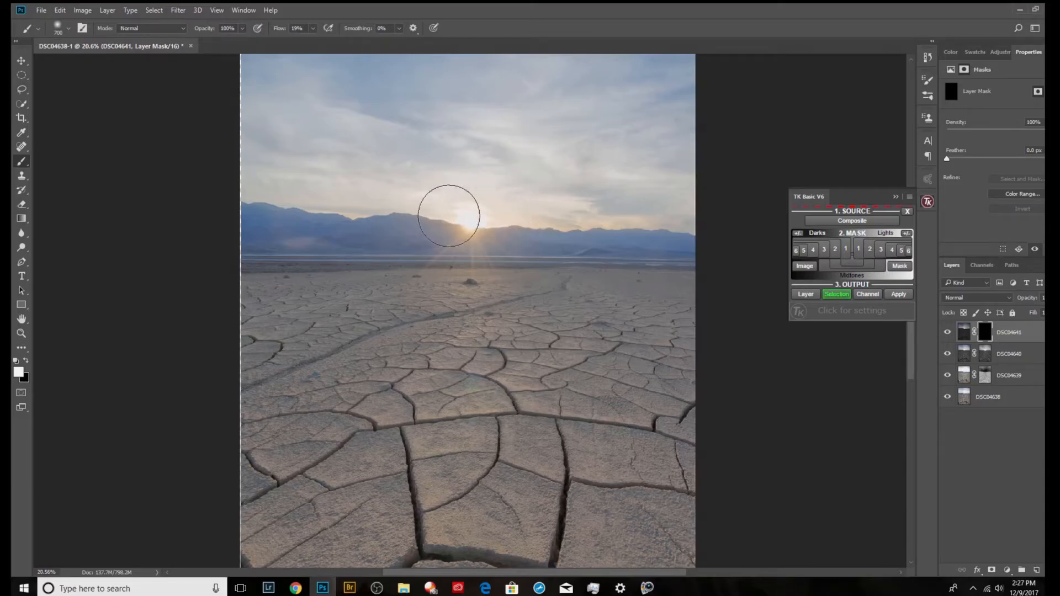
mouse_move(498, 214)
mouse_down()
mouse_move(455, 213)
mouse_move(496, 218)
mouse_up()
scroll(469, 210, up, 4)
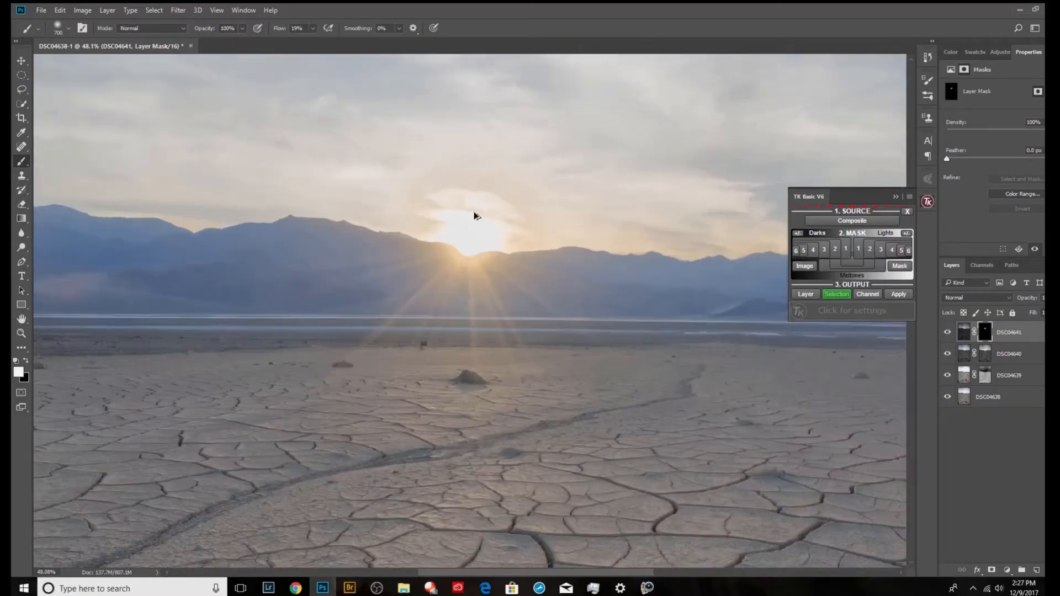
- Replace the painted mask on DSC04641 with a Lights-5 luminosity mask made from TK Basic
right_click(988, 328)
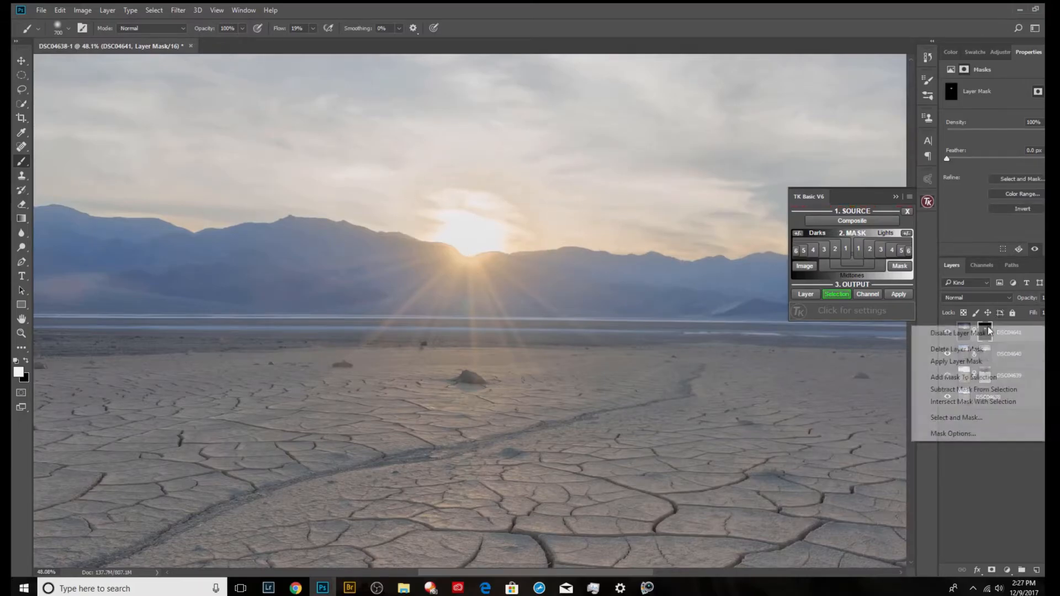
click(989, 357)
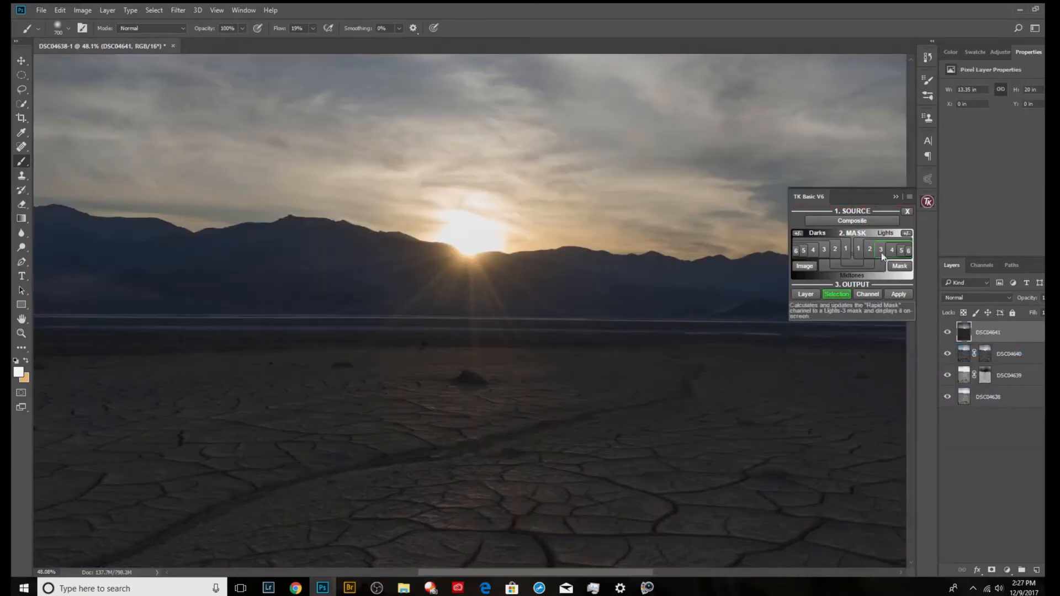
click(901, 252)
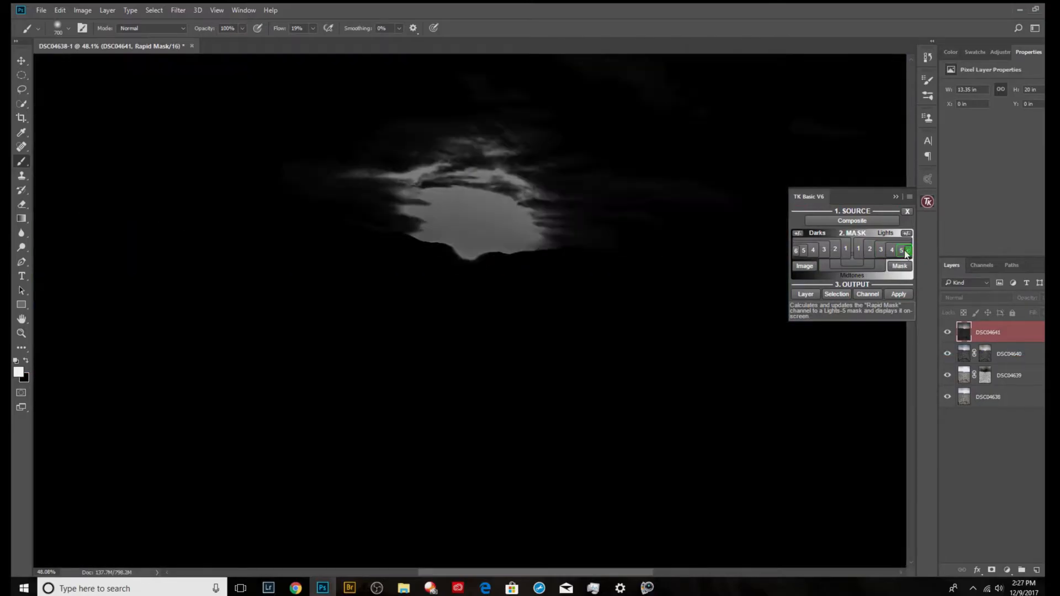
click(902, 250)
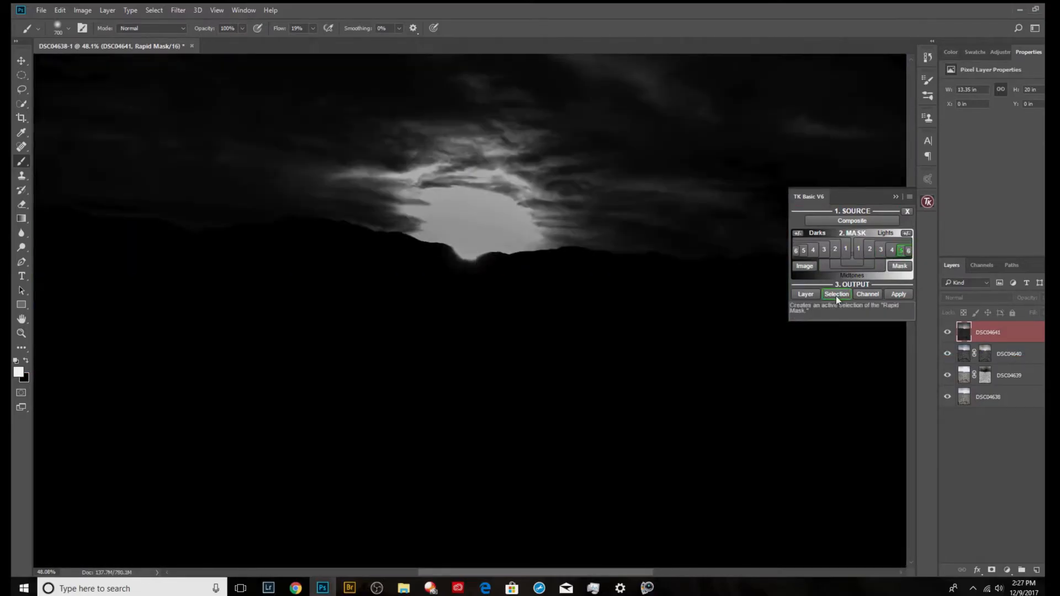
click(836, 295)
click(991, 571)
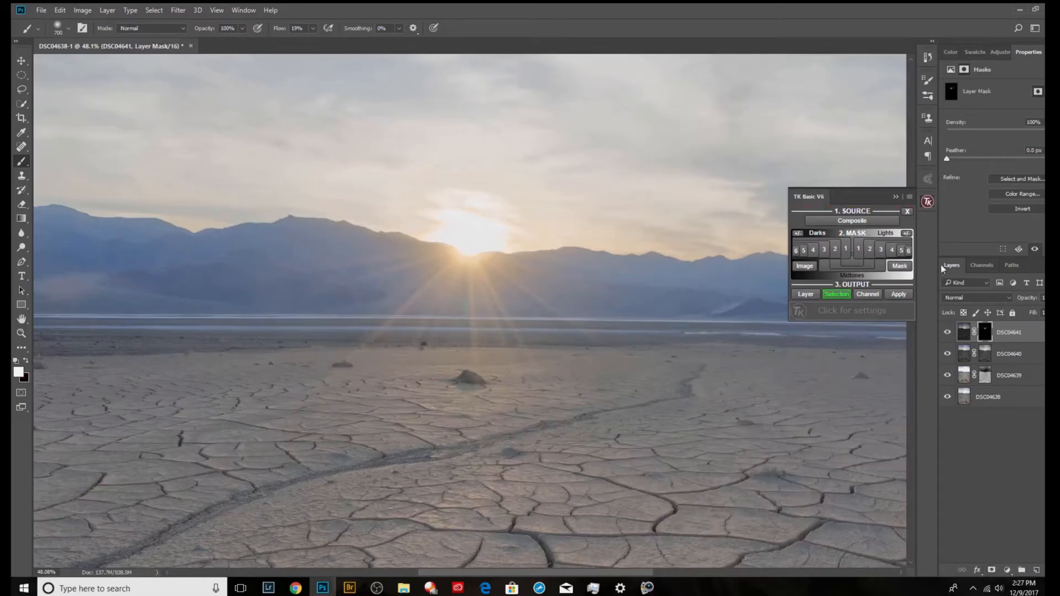
- Inspect the DSC04641 mask on its own, delete the DSC04641 layer, and fit the whole image in view
alt+click(982, 330)
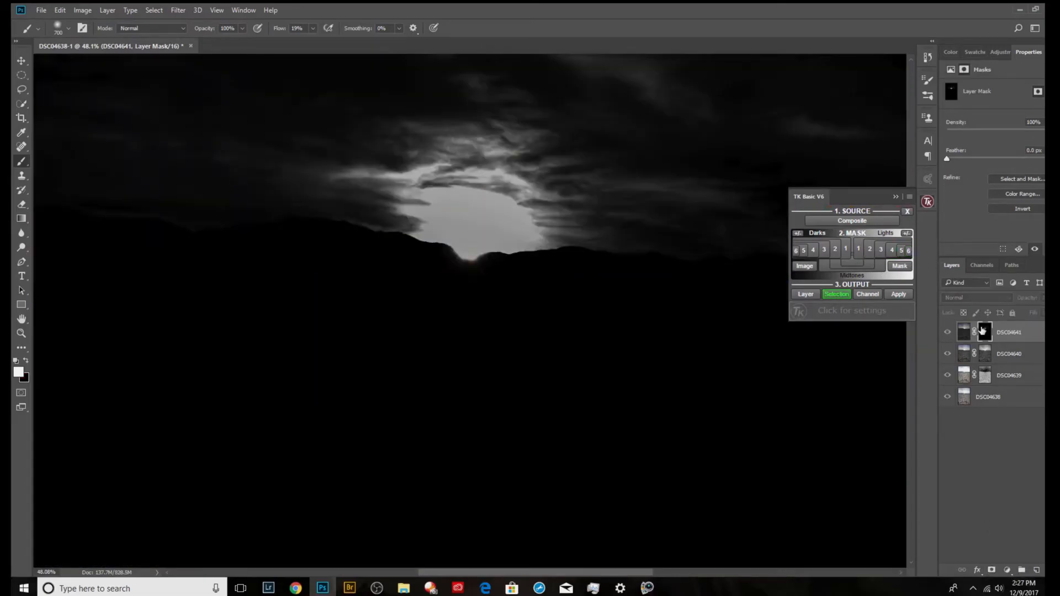
alt+click(982, 330)
right_click(982, 330)
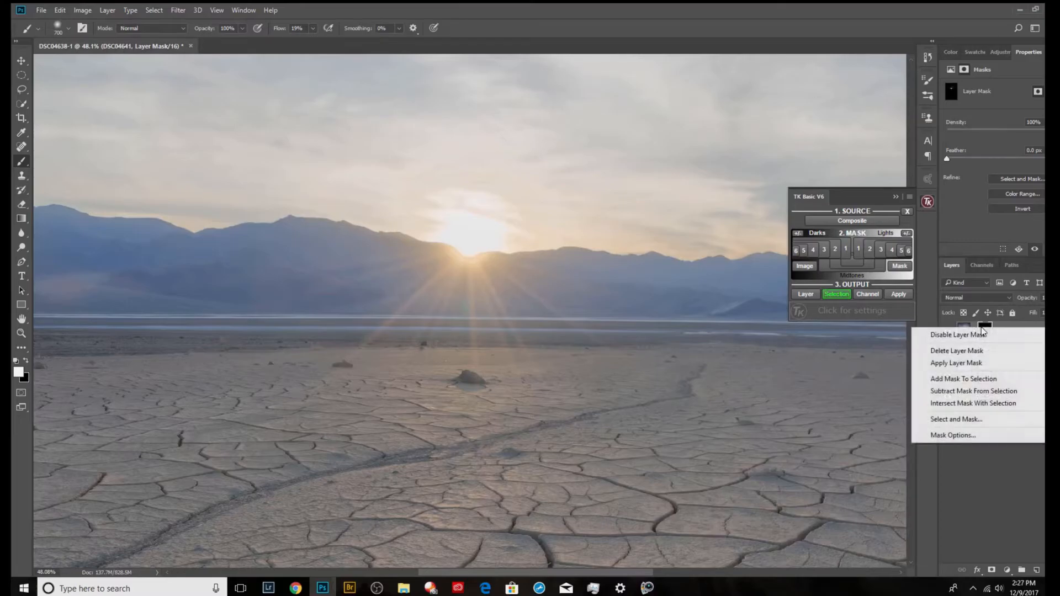
click(978, 356)
drag(988, 393, 1041, 570)
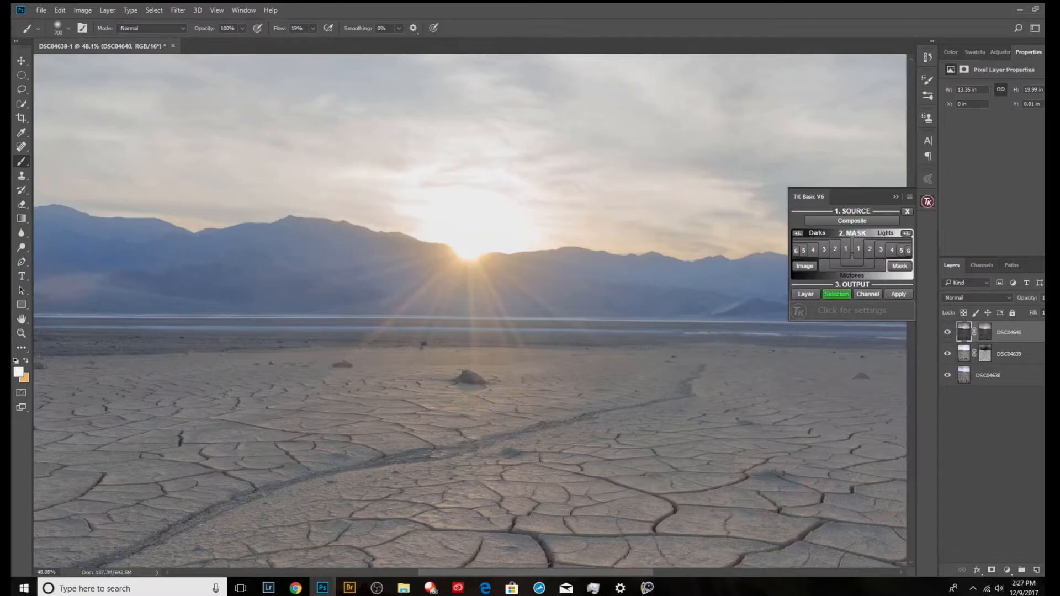
key(ctrl+0)
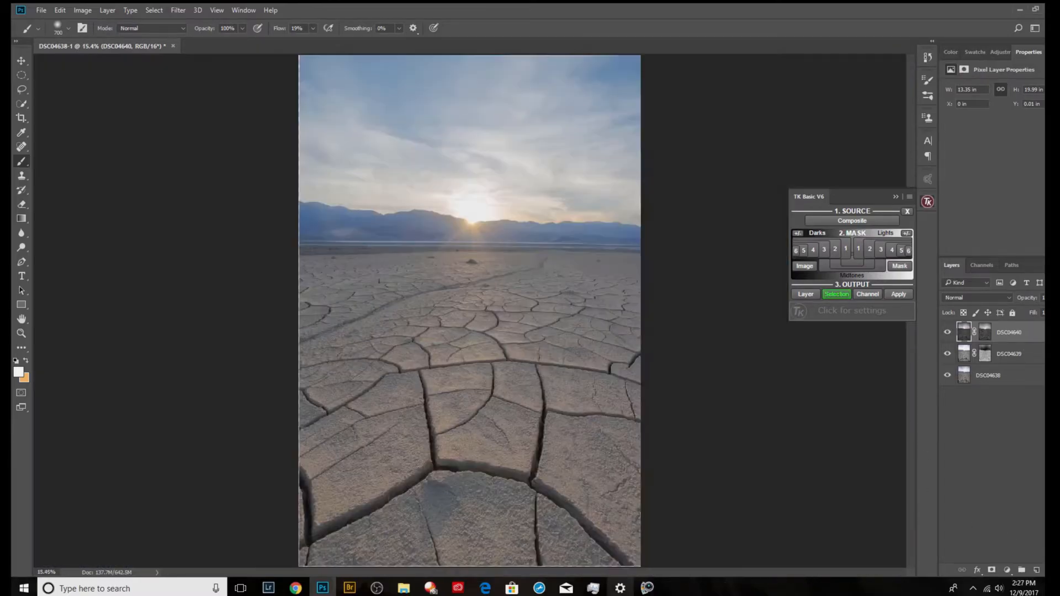
- Increase the contrast of the DSC04640 layer mask with Levels, raising the black point and setting the white input to 194, and return to the blended image
key(d)
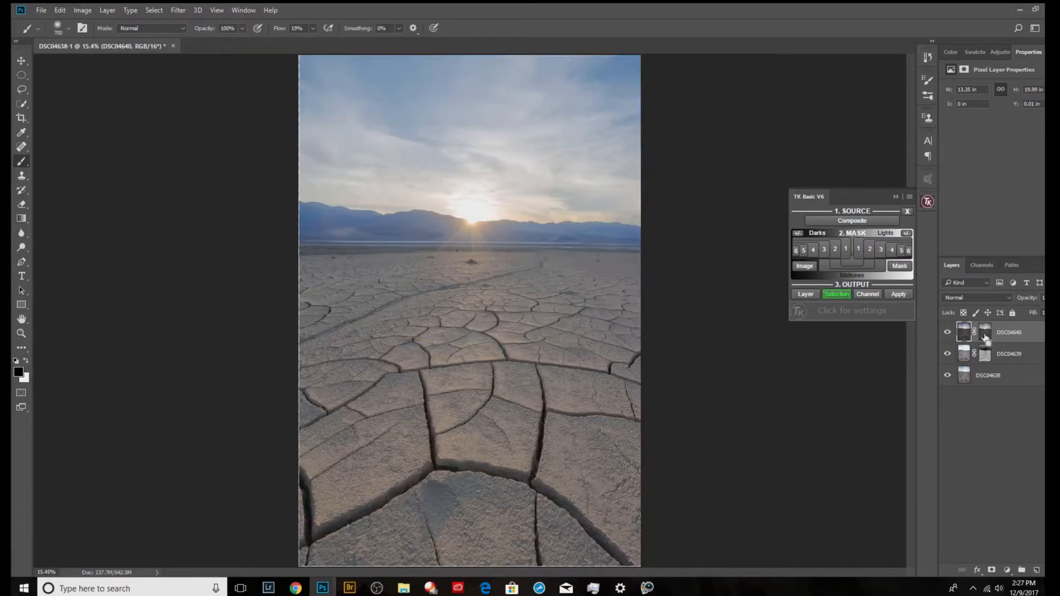
ctrl+click(984, 336)
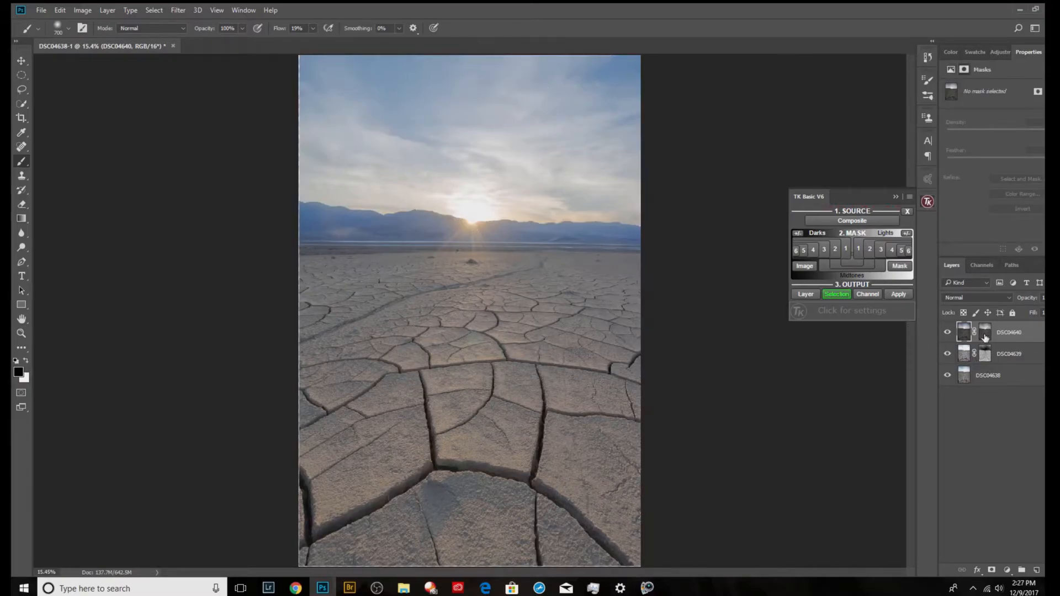
alt+click(985, 336)
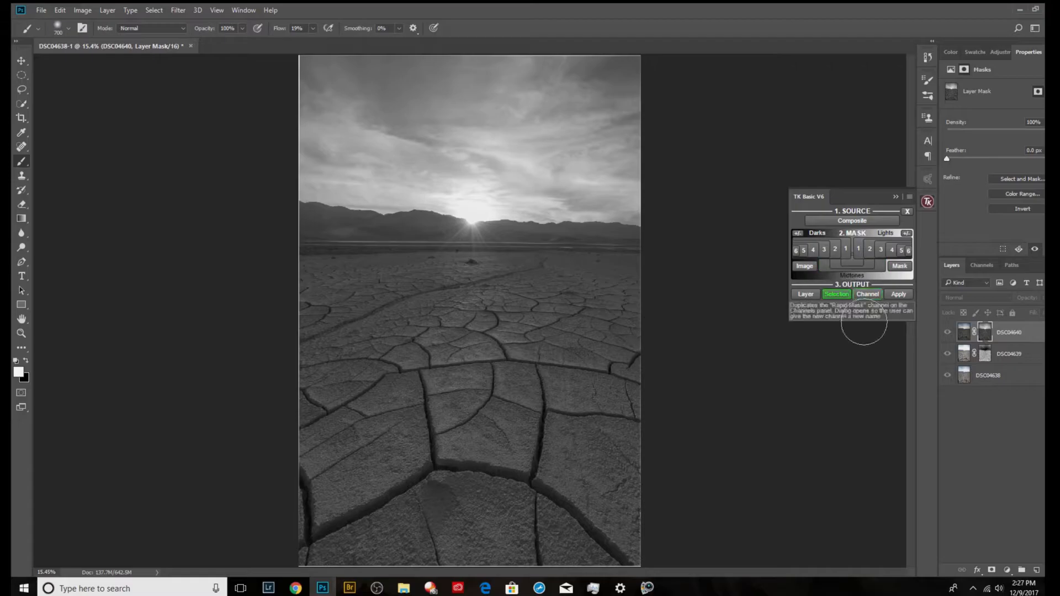
key(ctrl+l)
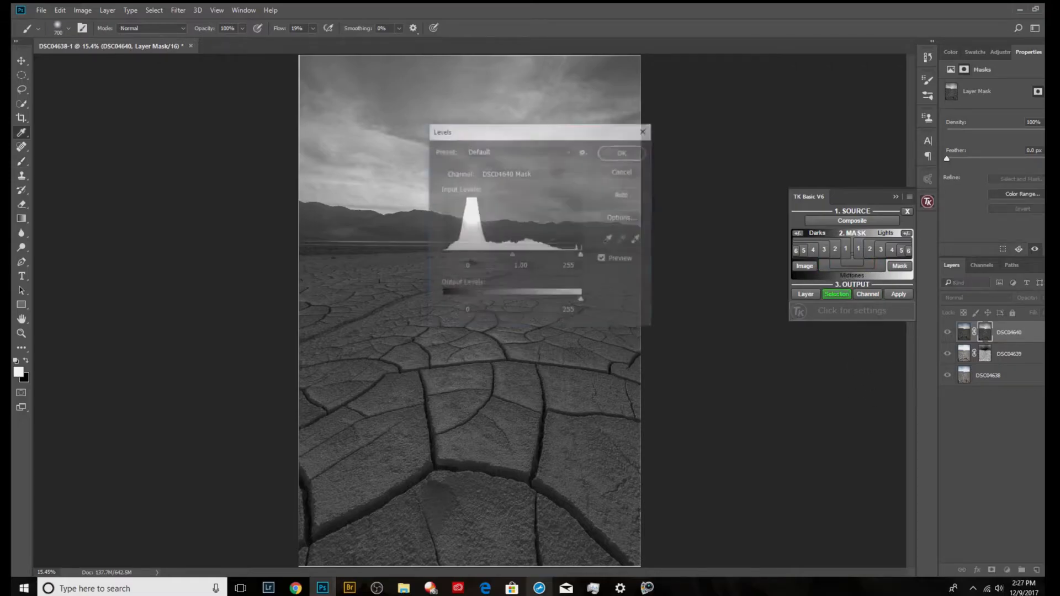
drag(466, 138, 891, 337)
drag(951, 466, 919, 474)
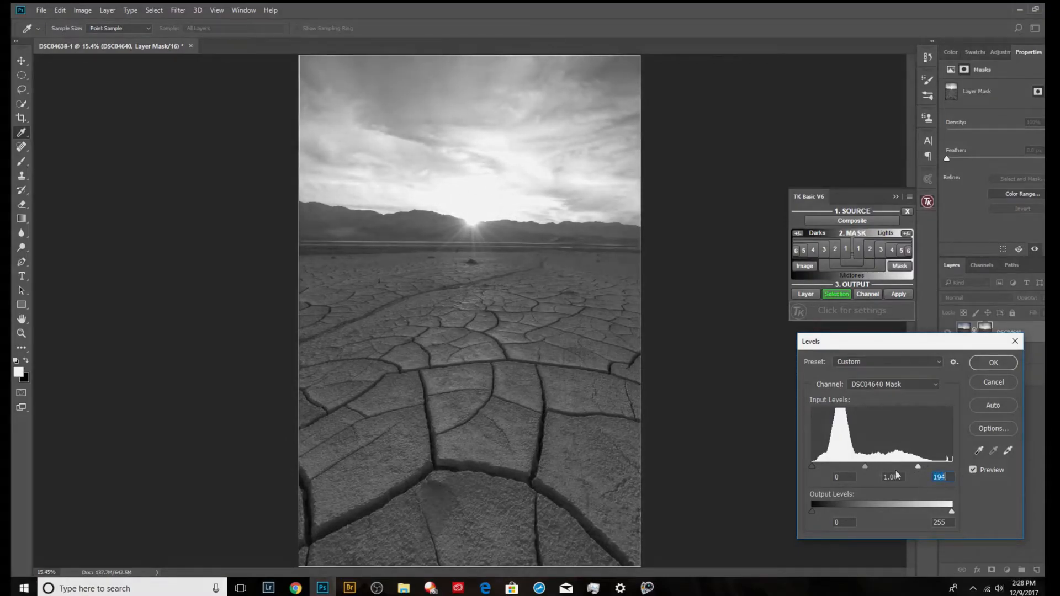
drag(813, 465, 872, 464)
click(990, 369)
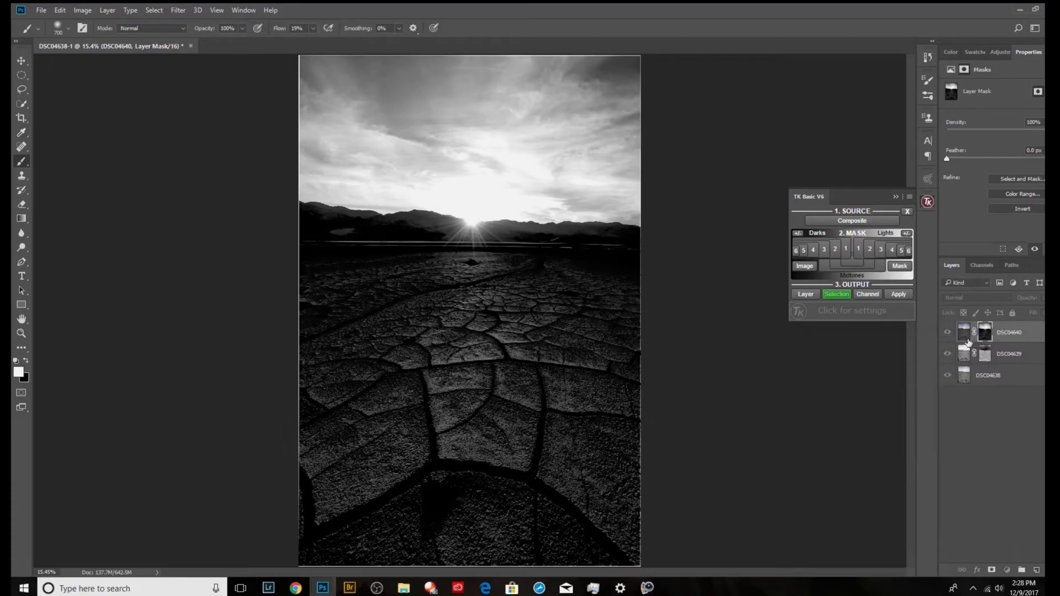
click(965, 335)
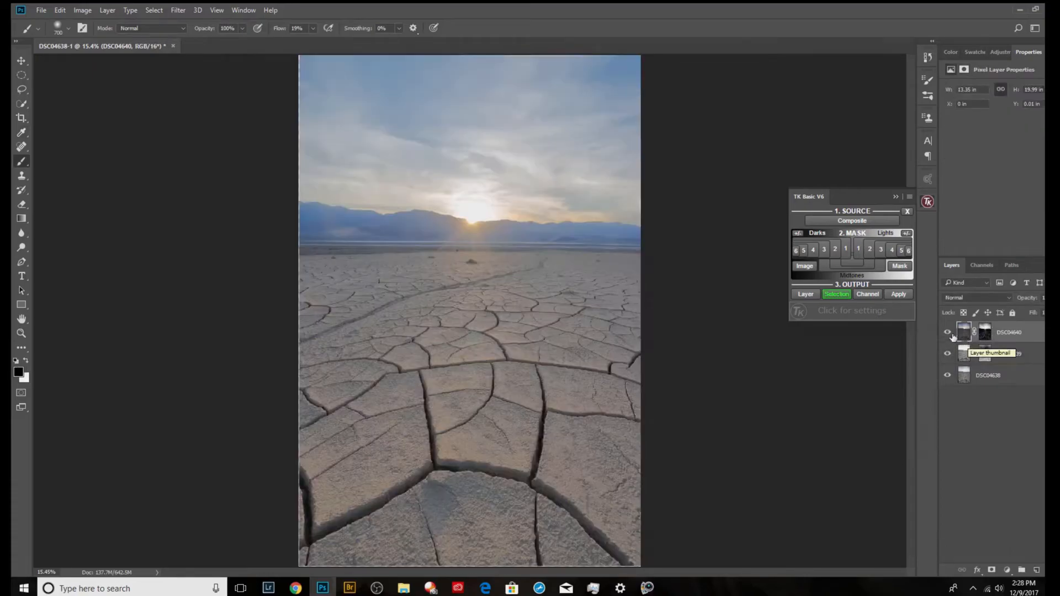
- Compare the blend with DSC04640 hidden and shown, and undo the last Levels change on its mask
click(947, 332)
click(947, 332)
key(ctrl+z)
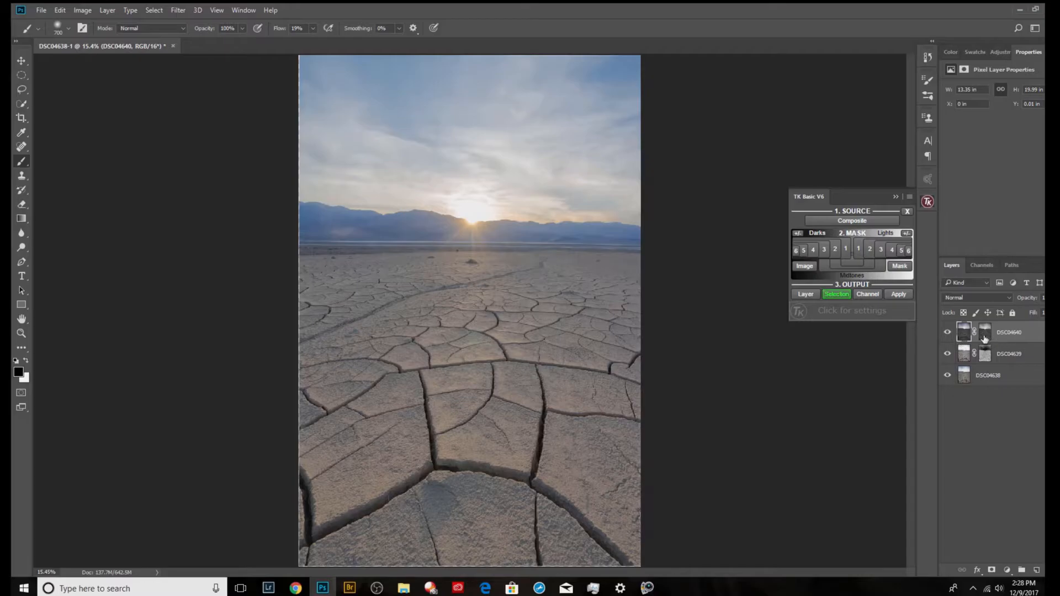
- View the DSC04640 mask on its own, apply Levels with black input 18 and white input 217, and return to the blended image
click(985, 332)
alt+click(985, 336)
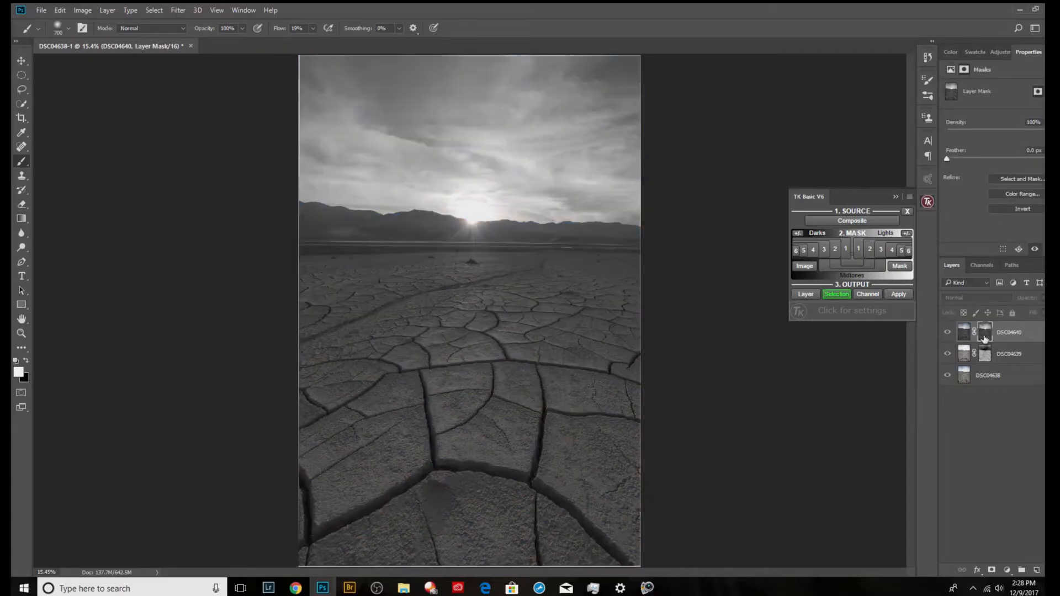
key(ctrl+l)
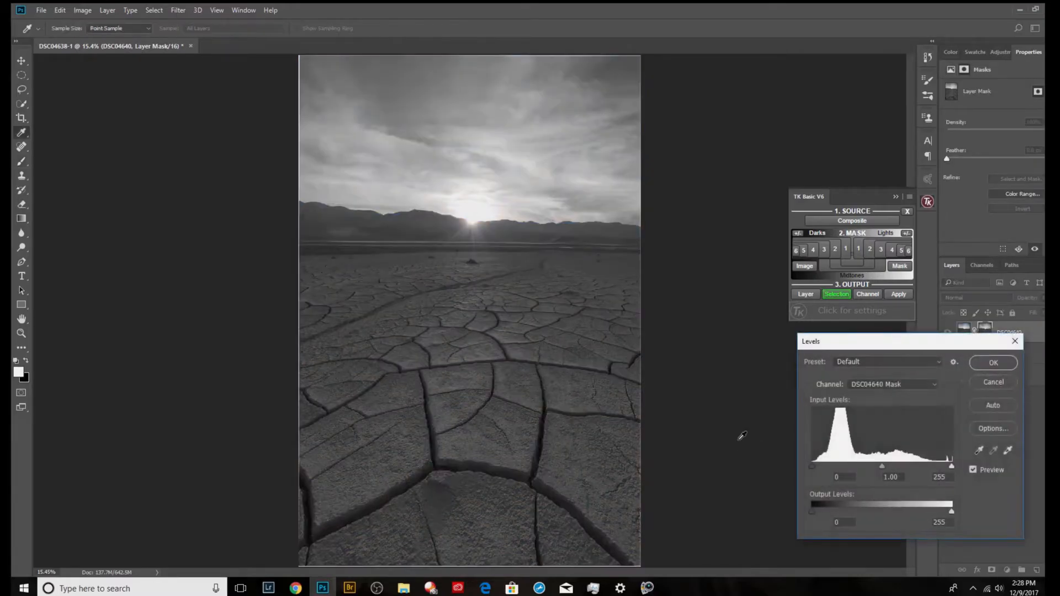
drag(811, 467, 821, 466)
drag(951, 466, 931, 467)
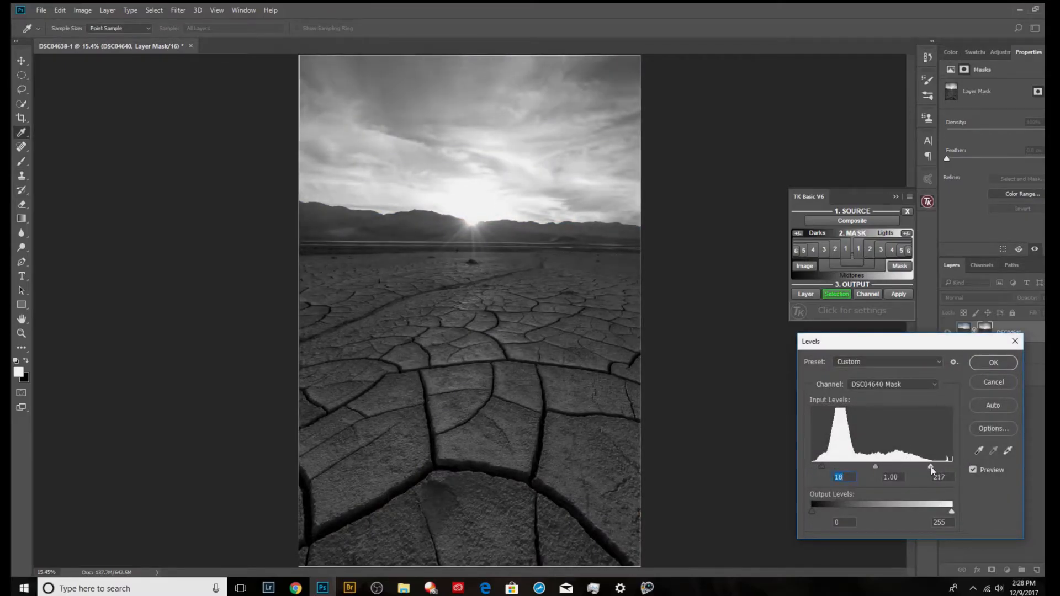
click(994, 363)
click(957, 334)
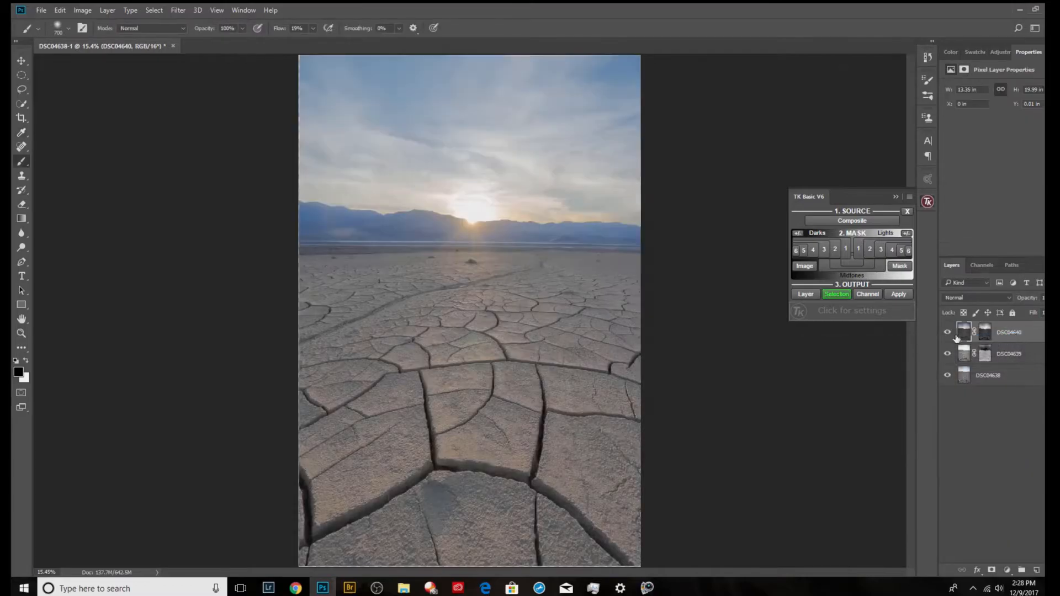
- View the DSC04639 mask on its own, brighten it with Levels at white input 177, and return to the blended image
click(963, 358)
click(981, 358)
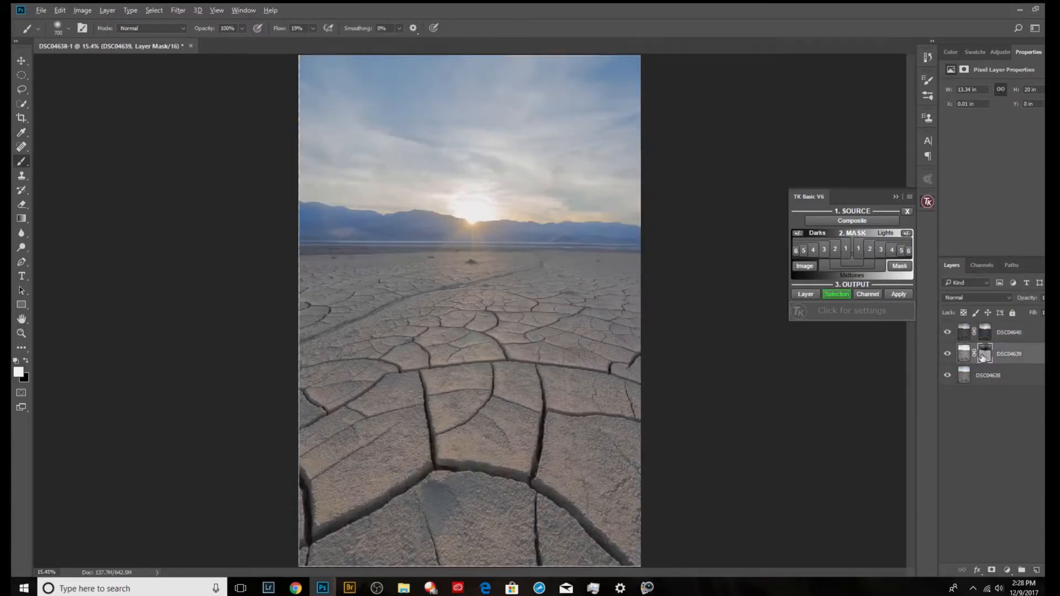
alt+click(981, 358)
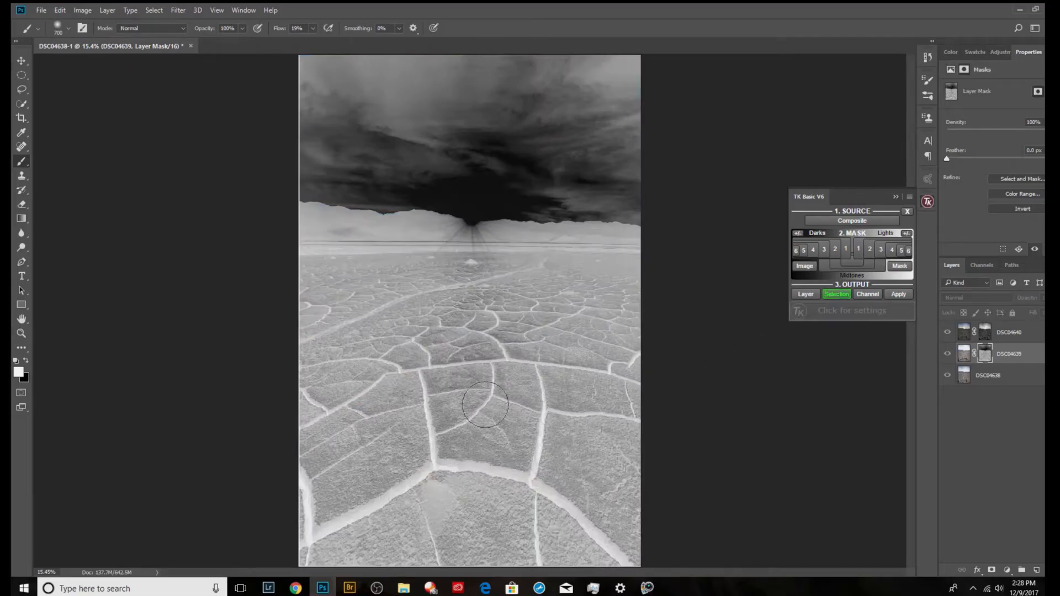
key(ctrl+l)
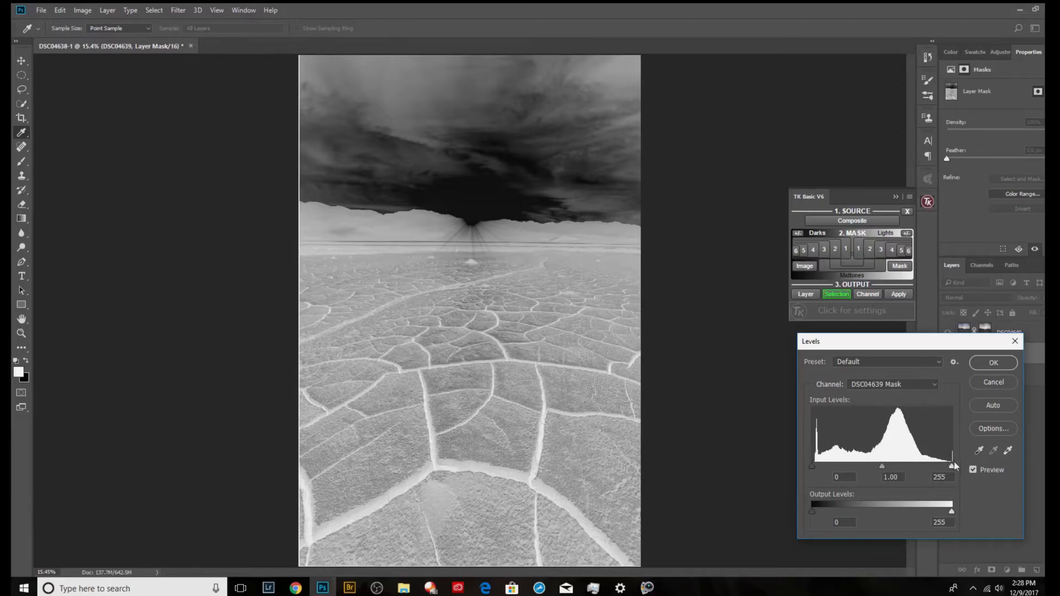
drag(950, 466, 909, 470)
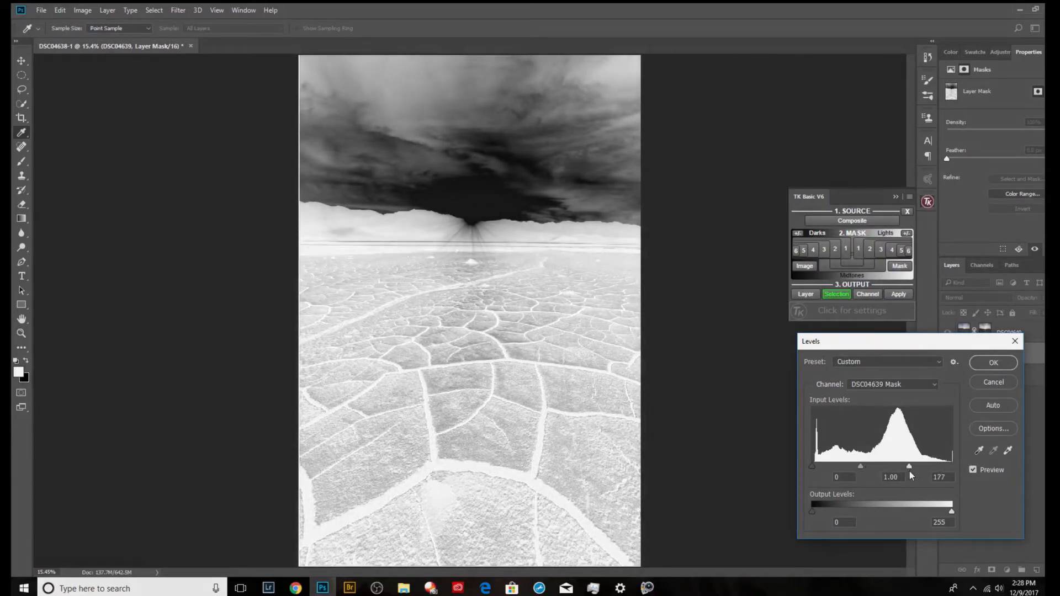
drag(817, 466, 677, 512)
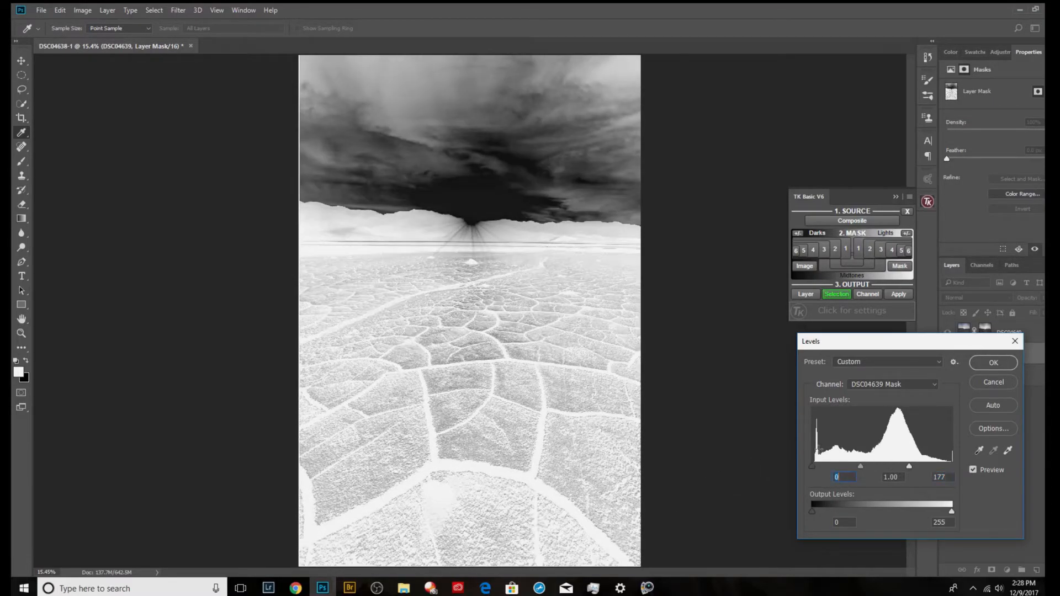
click(993, 363)
click(961, 357)
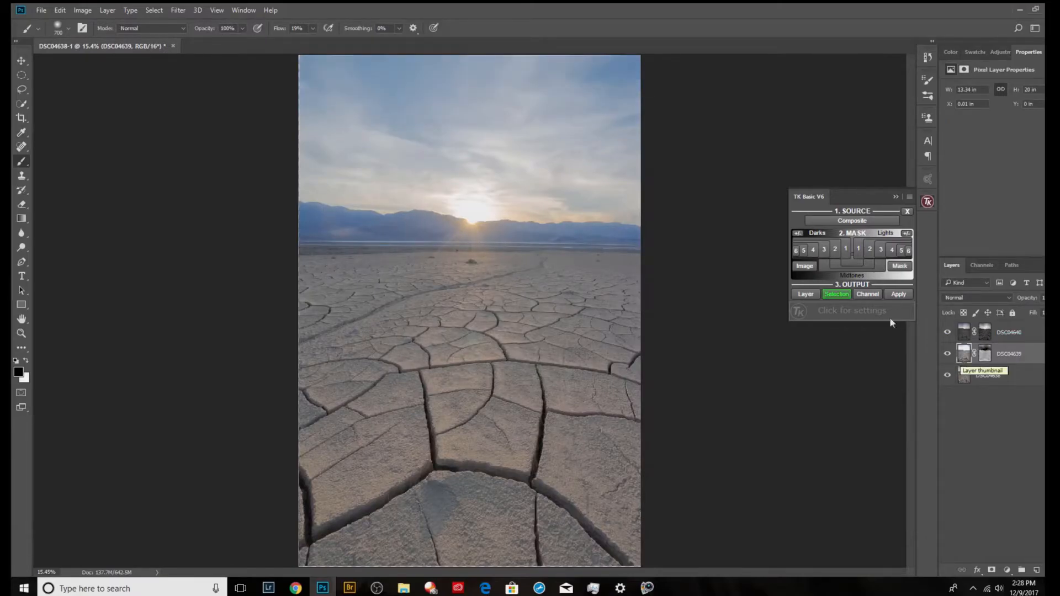
- Check the blend by briefly hiding and reshowing the DSC04638 base layer
click(59, 11)
click(68, 24)
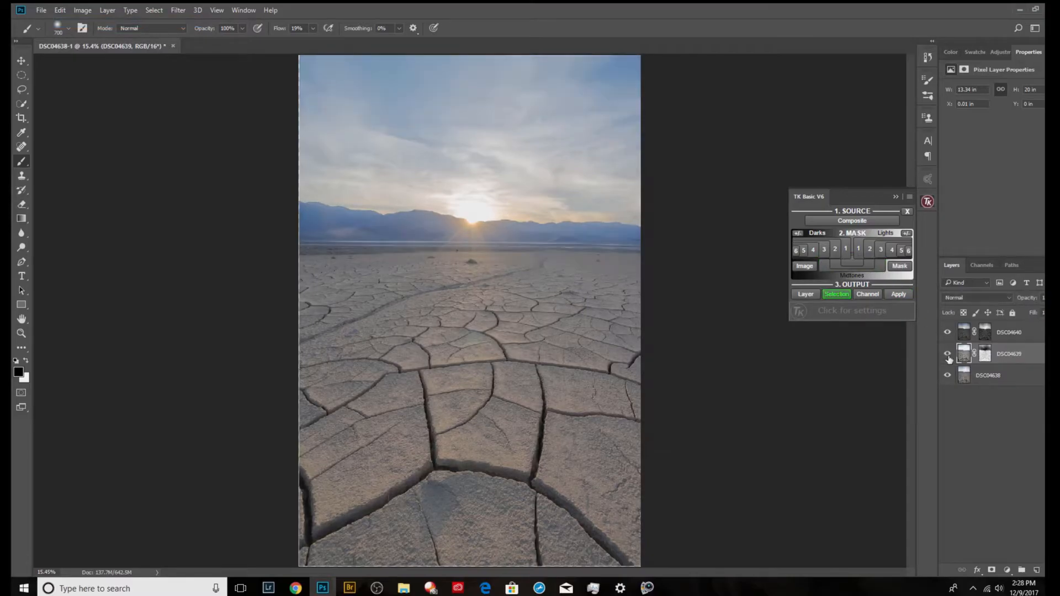
click(946, 377)
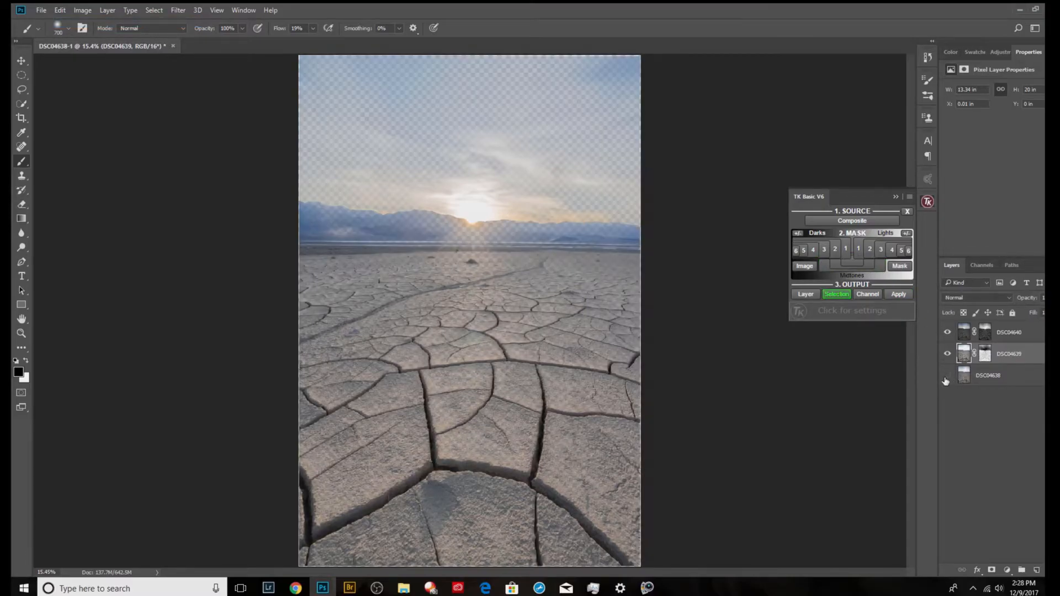
click(946, 377)
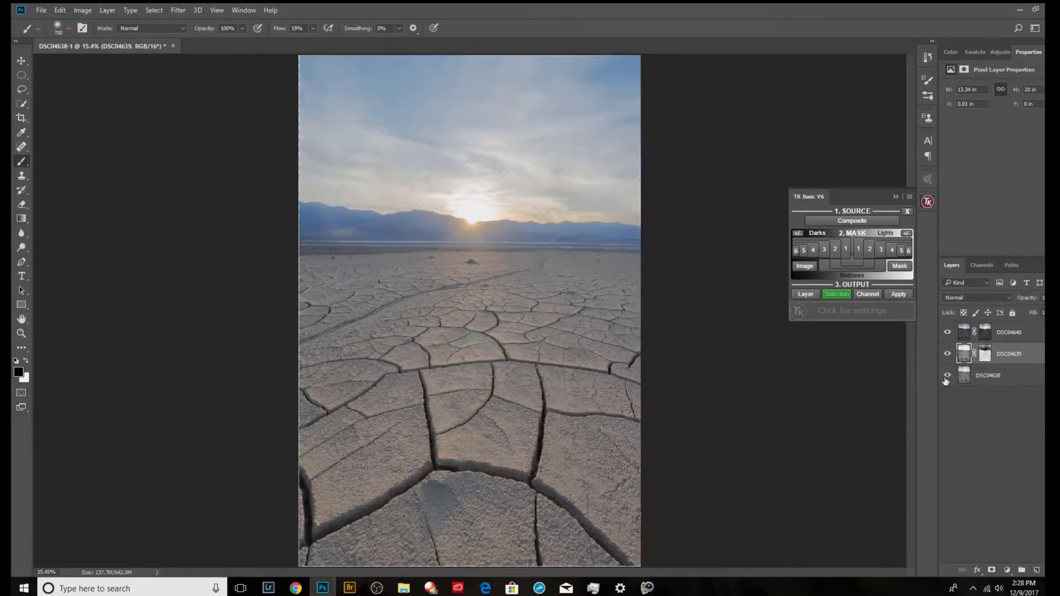
- Adjust the layer opacity of DSC04639 and of DSC04640 to balance the two exposures
click(984, 356)
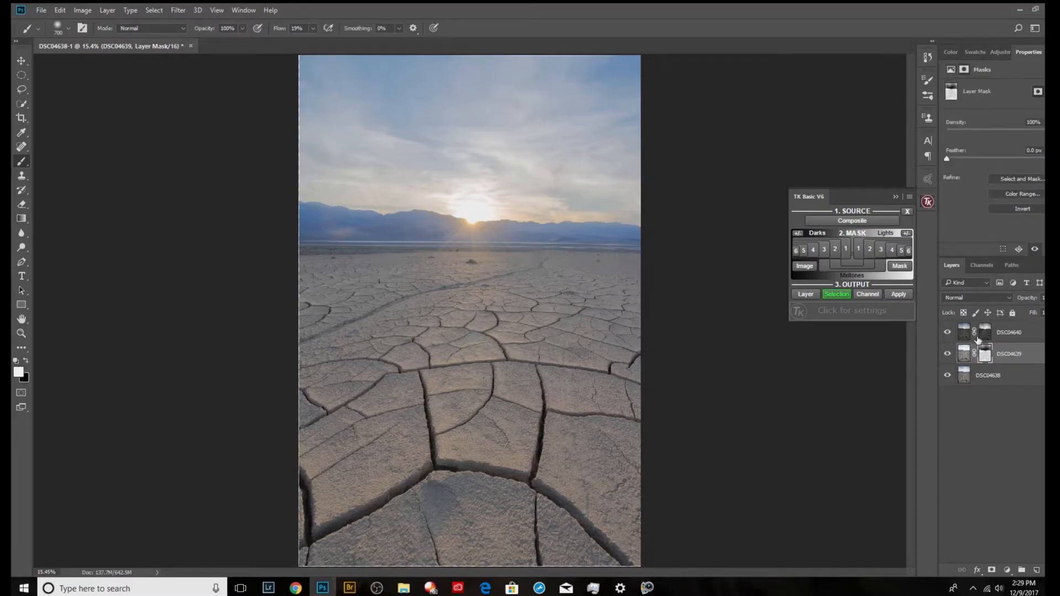
click(1011, 332)
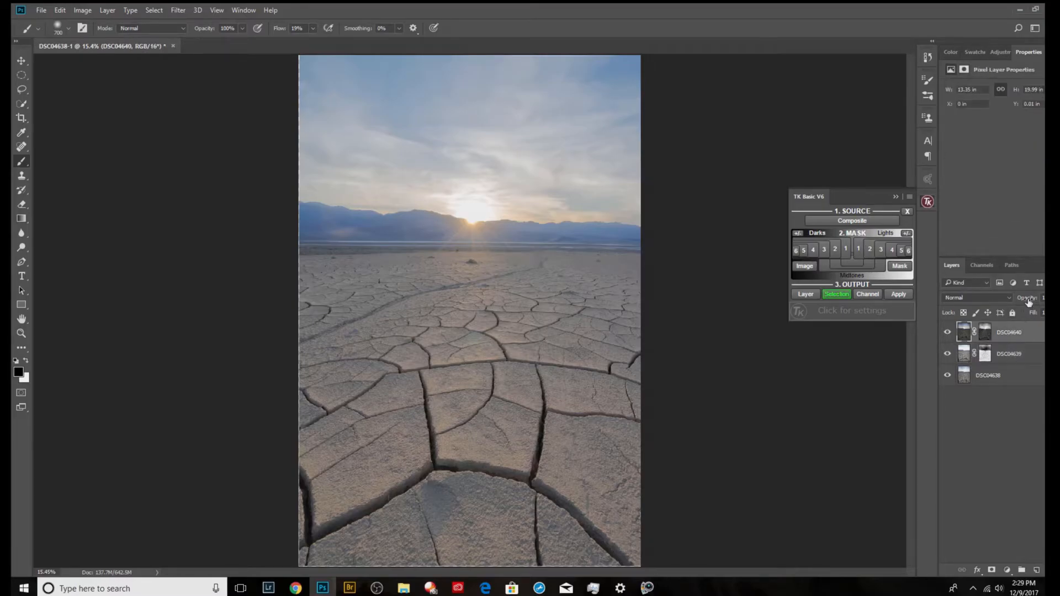
click(1013, 356)
mouse_move(1030, 302)
mouse_down()
mouse_move(947, 318)
mouse_move(1044, 314)
mouse_up()
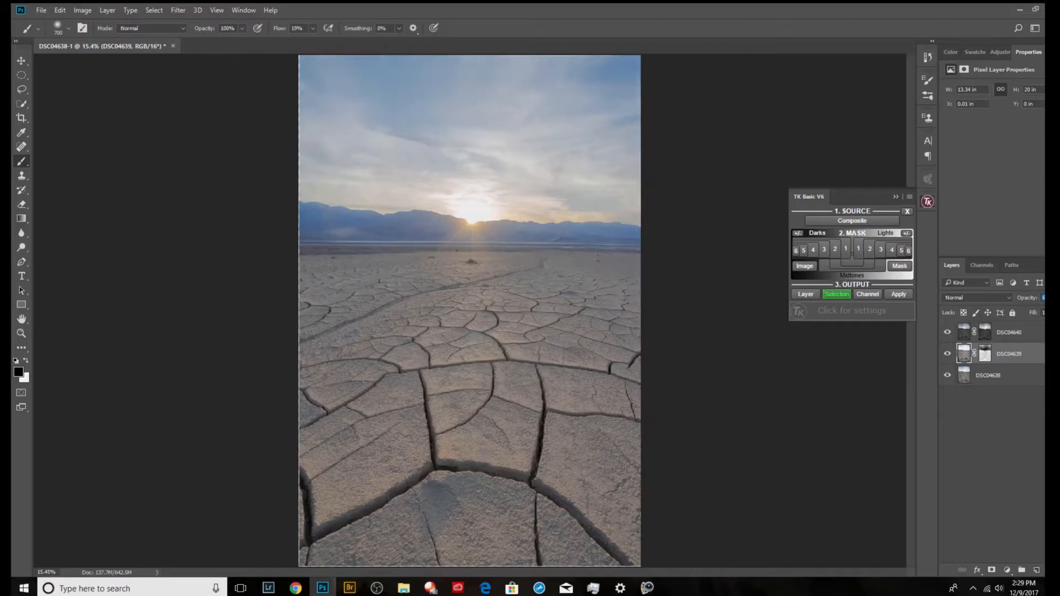
click(1042, 333)
mouse_move(1025, 303)
mouse_down()
mouse_move(1005, 305)
mouse_move(1043, 310)
mouse_up()
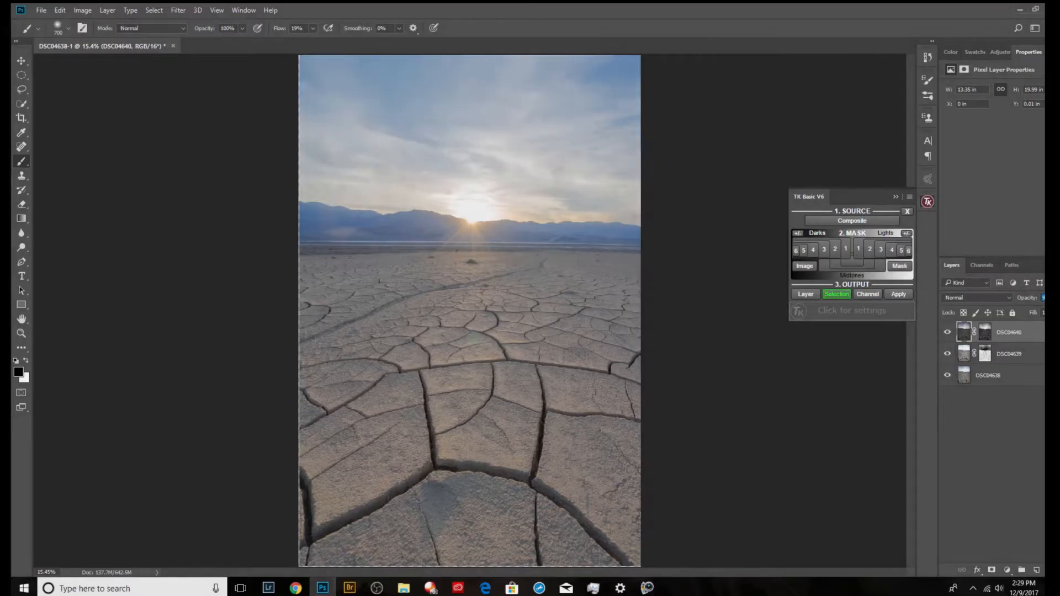
- Paint white across the sky on the DSC04640 mask at 19% flow, enlarging the brush from 700 to 1100 px
click(984, 332)
key(x)
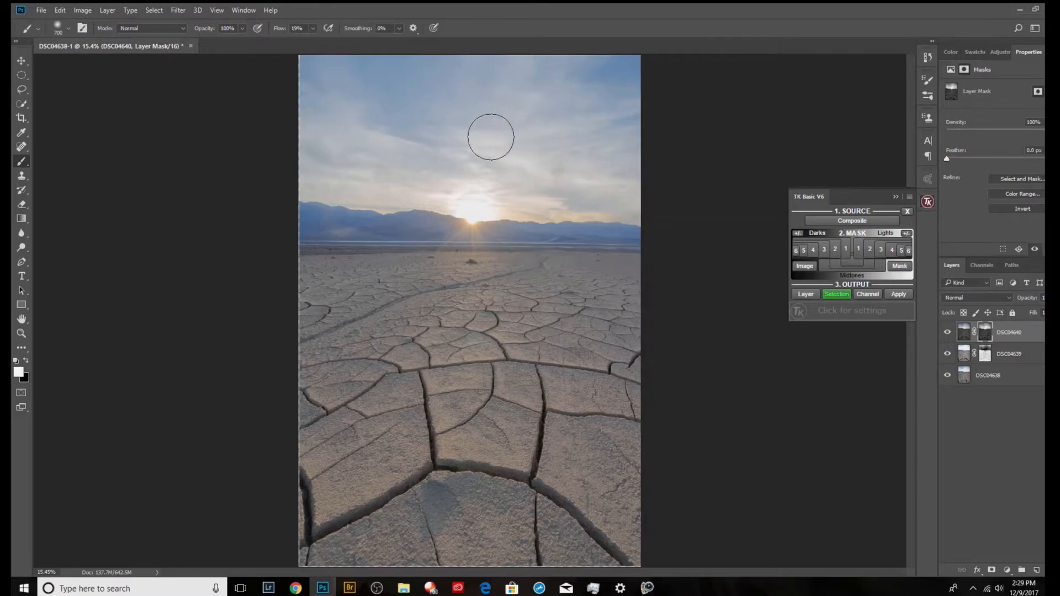
mouse_move(488, 133)
mouse_down()
mouse_move(546, 119)
mouse_move(558, 90)
mouse_move(499, 110)
mouse_move(672, 82)
mouse_move(471, 63)
mouse_move(641, 61)
mouse_move(568, 104)
mouse_move(660, 107)
mouse_move(440, 61)
mouse_move(470, 87)
mouse_move(572, 105)
mouse_move(438, 51)
mouse_move(491, 117)
mouse_move(470, 145)
mouse_move(567, 161)
mouse_move(267, 94)
mouse_move(265, 71)
mouse_move(274, 110)
mouse_move(307, 152)
mouse_move(371, 159)
mouse_move(363, 169)
mouse_move(534, 163)
mouse_move(385, 146)
mouse_move(318, 147)
mouse_move(561, 178)
mouse_move(537, 187)
mouse_move(396, 180)
mouse_move(600, 172)
mouse_move(445, 195)
mouse_move(624, 189)
mouse_move(406, 159)
mouse_move(447, 165)
mouse_move(724, 108)
mouse_move(589, 51)
mouse_move(419, 69)
mouse_move(343, 92)
mouse_move(342, 132)
mouse_move(540, 158)
mouse_up()
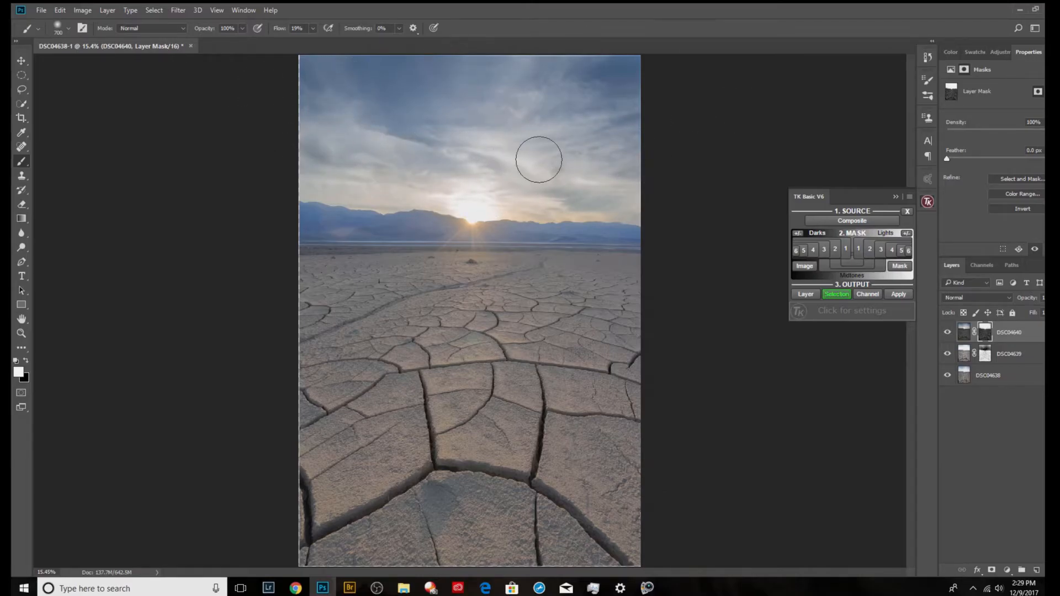
key(bracketright)
key(bracketright)
key(bracketright)
key(bracketright)
mouse_move(423, 181)
mouse_down()
mouse_move(319, 149)
mouse_move(581, 161)
mouse_move(466, 163)
mouse_move(623, 187)
mouse_move(580, 187)
mouse_move(664, 173)
mouse_move(519, 92)
mouse_move(577, 92)
mouse_move(161, 95)
mouse_move(339, 156)
mouse_move(414, 171)
mouse_move(556, 173)
mouse_move(353, 175)
mouse_move(632, 197)
mouse_move(485, 184)
mouse_move(712, 180)
mouse_move(396, 120)
mouse_move(608, 125)
mouse_up()
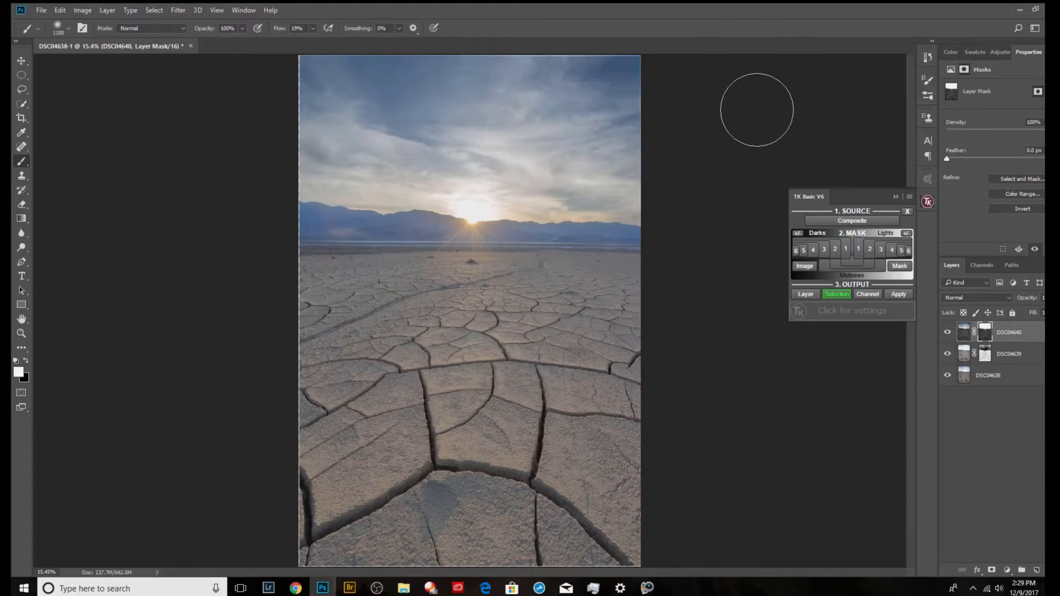
- Select the DSC04639 mask and compare the blend with that layer hidden and shown
click(987, 356)
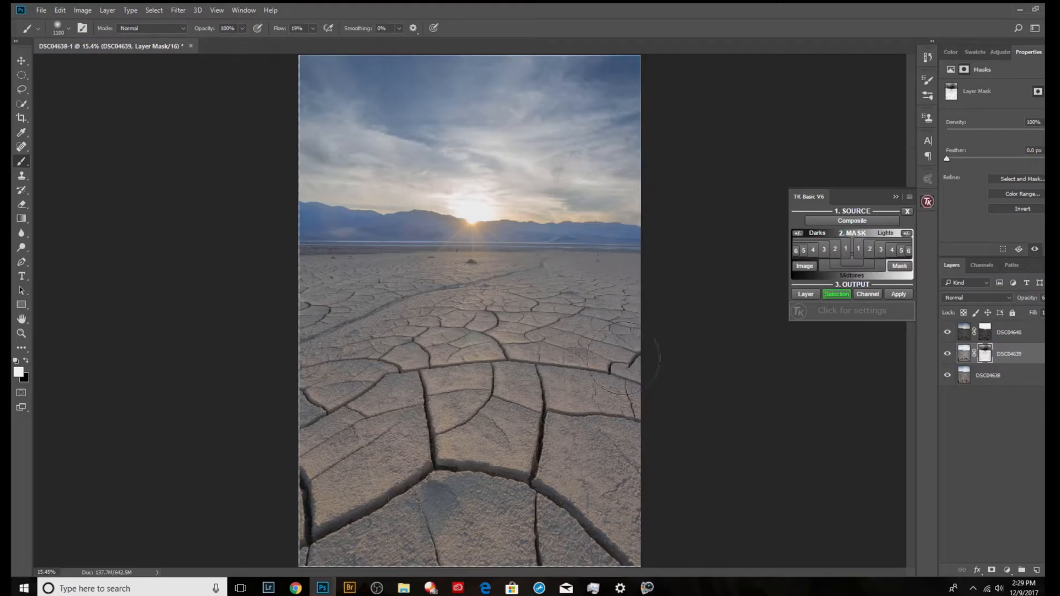
click(943, 356)
click(943, 356)
click(945, 356)
- Group the DSC04640 and DSC04639 layers above the DSC04638 base layer
click(962, 333)
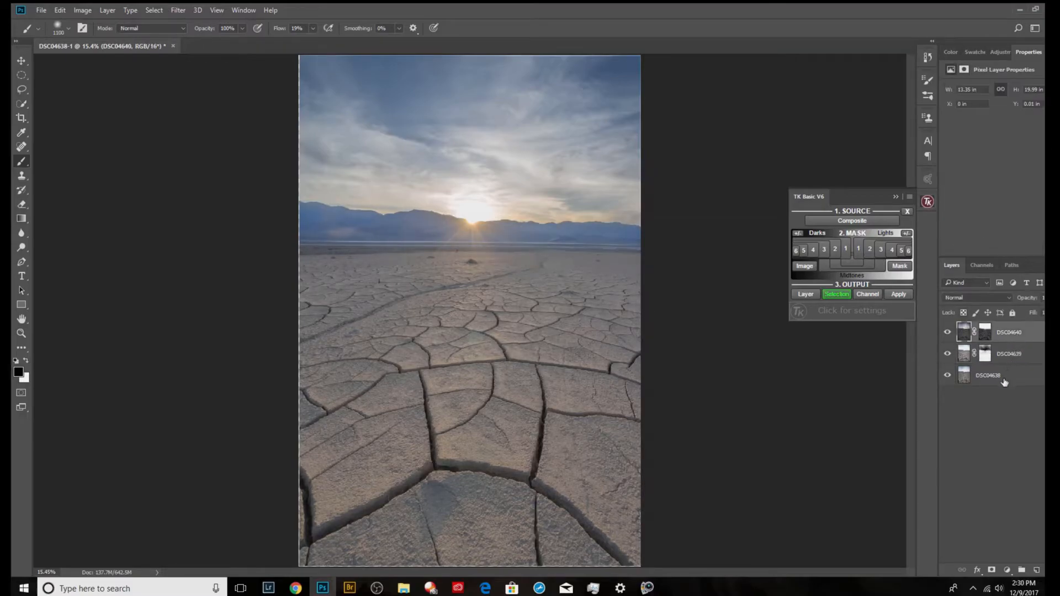
drag(945, 356, 955, 331)
shift+click(1010, 356)
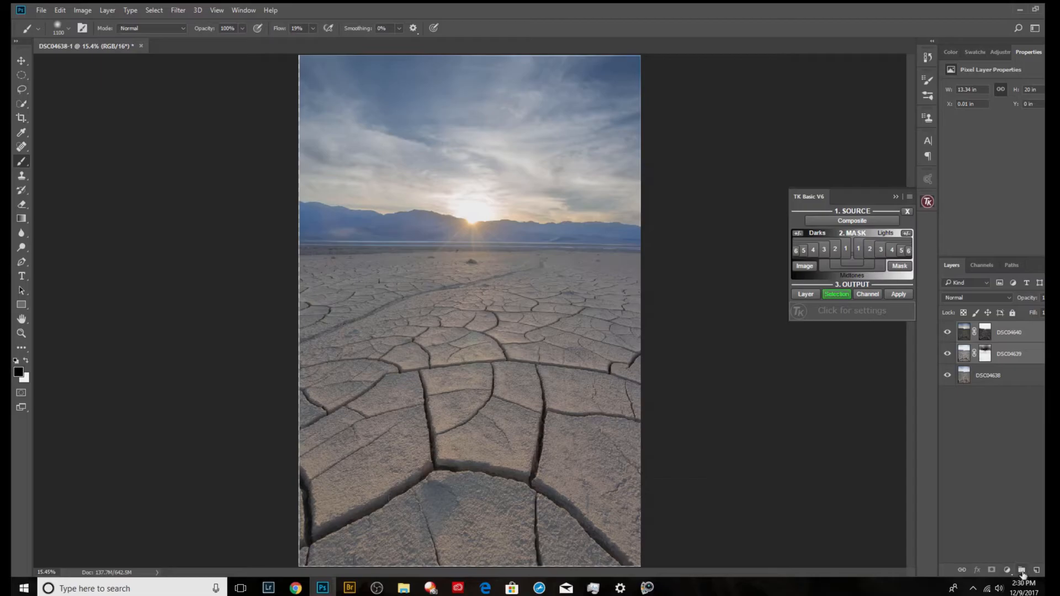
click(1022, 570)
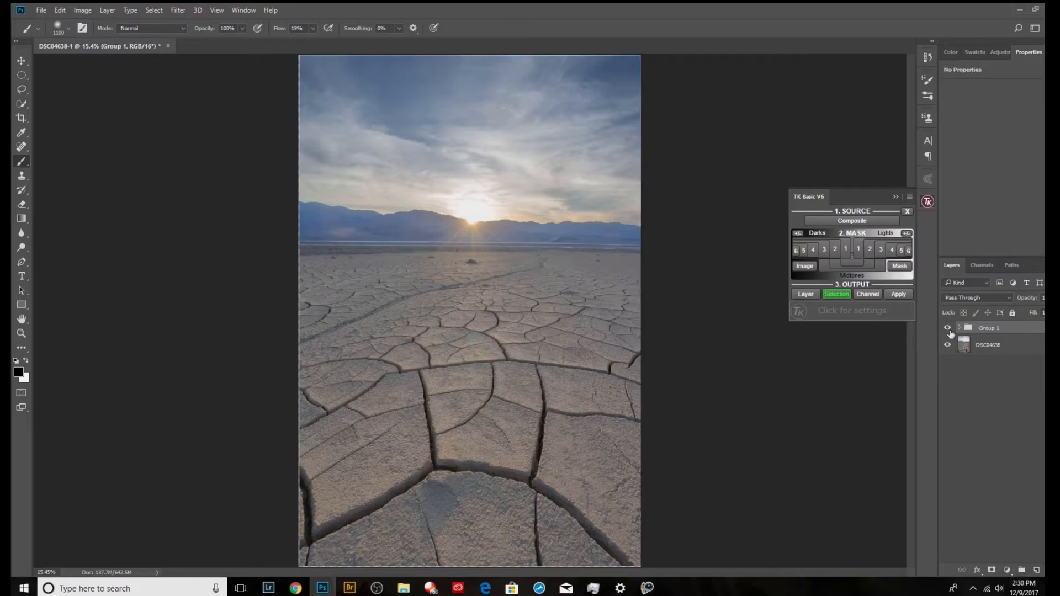
- Compare the base exposure with the finished blend by repeatedly hiding and showing Group 1
click(947, 328)
click(947, 327)
click(947, 328)
click(947, 327)
click(947, 328)
click(947, 328)
click(947, 328)
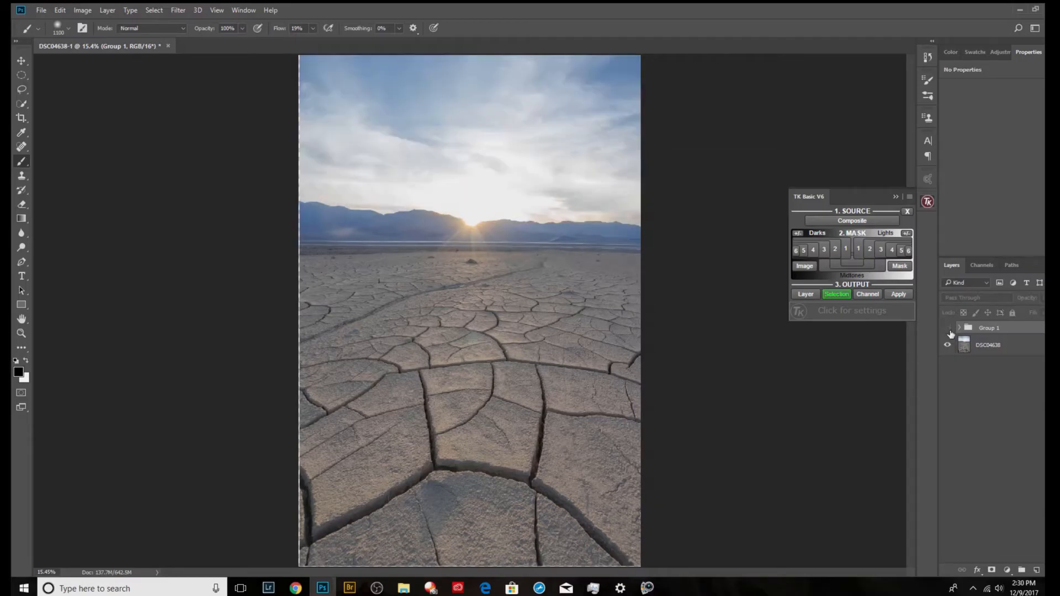
click(947, 328)
click(947, 328)
click(947, 328)
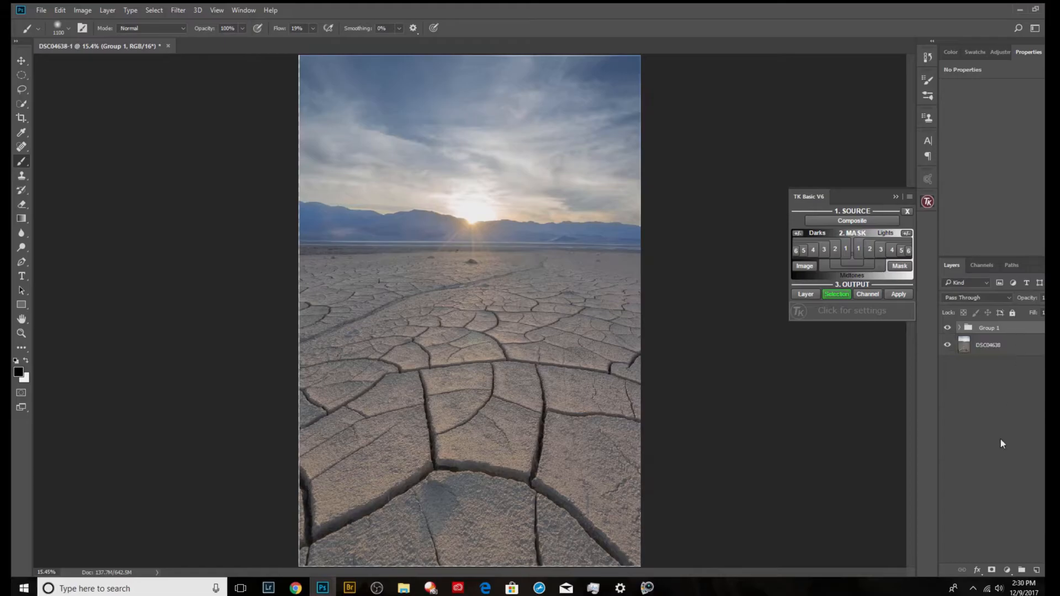
- Preview Midtones-1 and Darks-3 luminosity masks of the blended image with TK Basic
click(1005, 481)
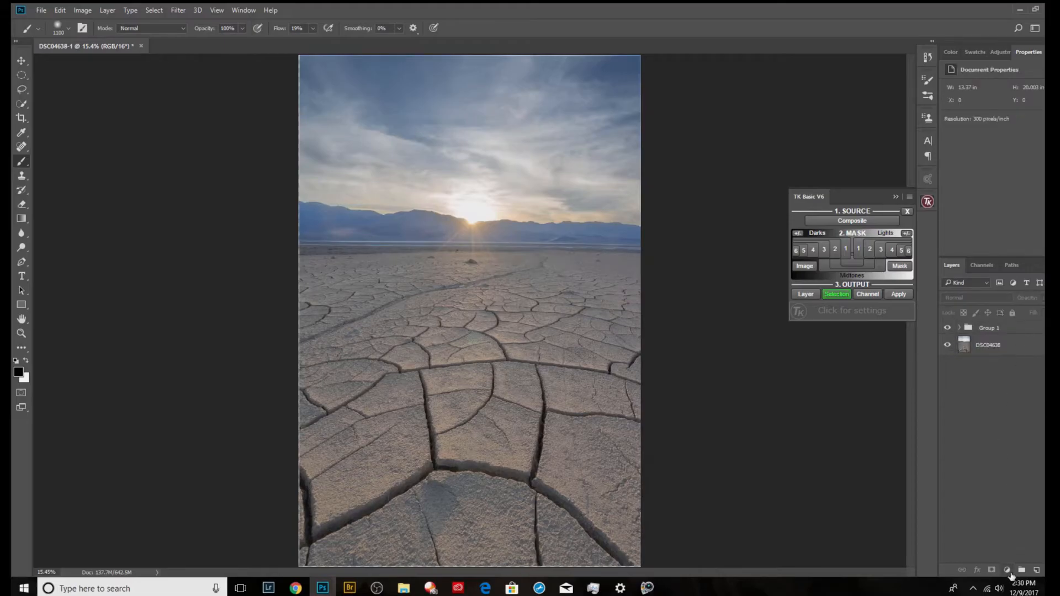
click(1010, 573)
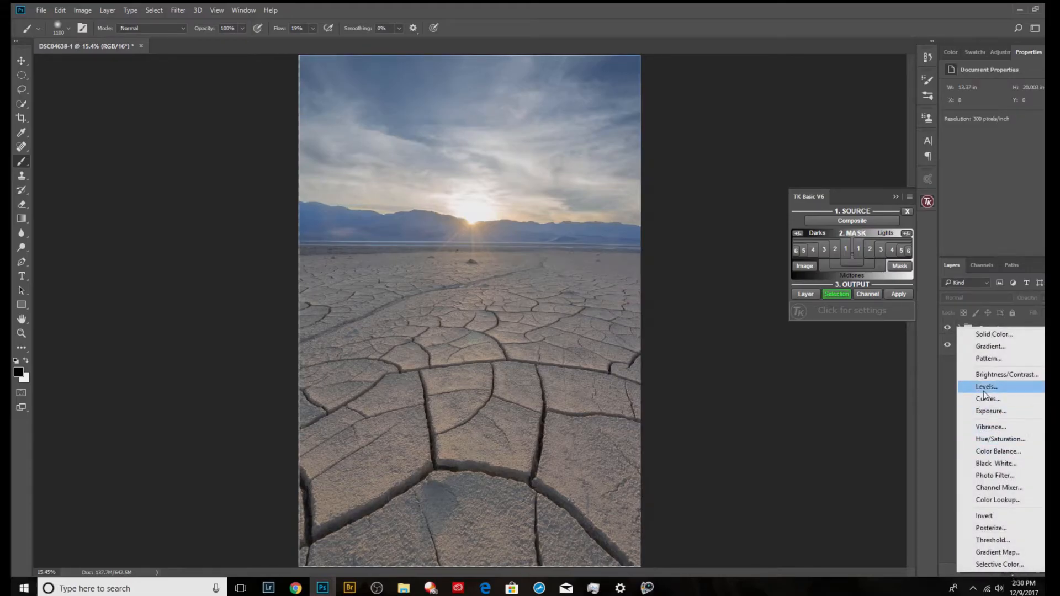
click(846, 262)
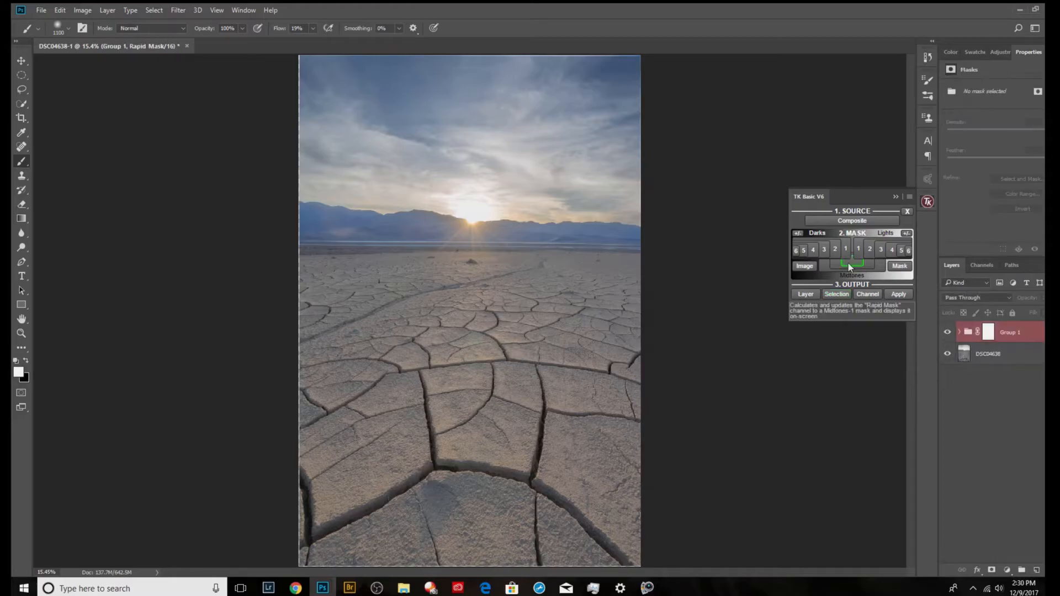
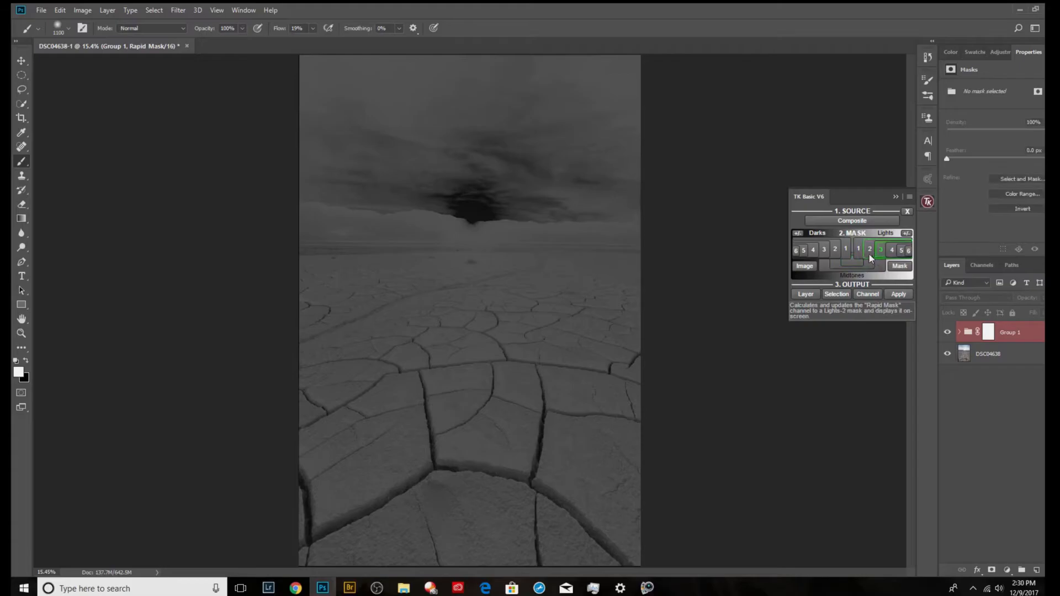
click(821, 252)
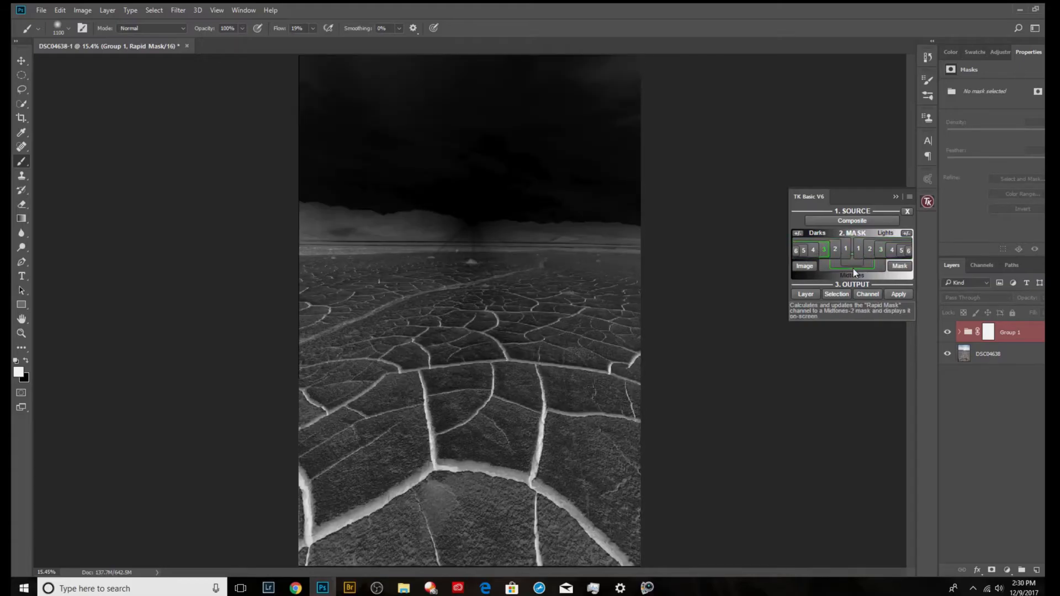
- Generate a Midtones-2 luminosity mask and output it as a masked Levels adjustment layer above Group 1
click(853, 268)
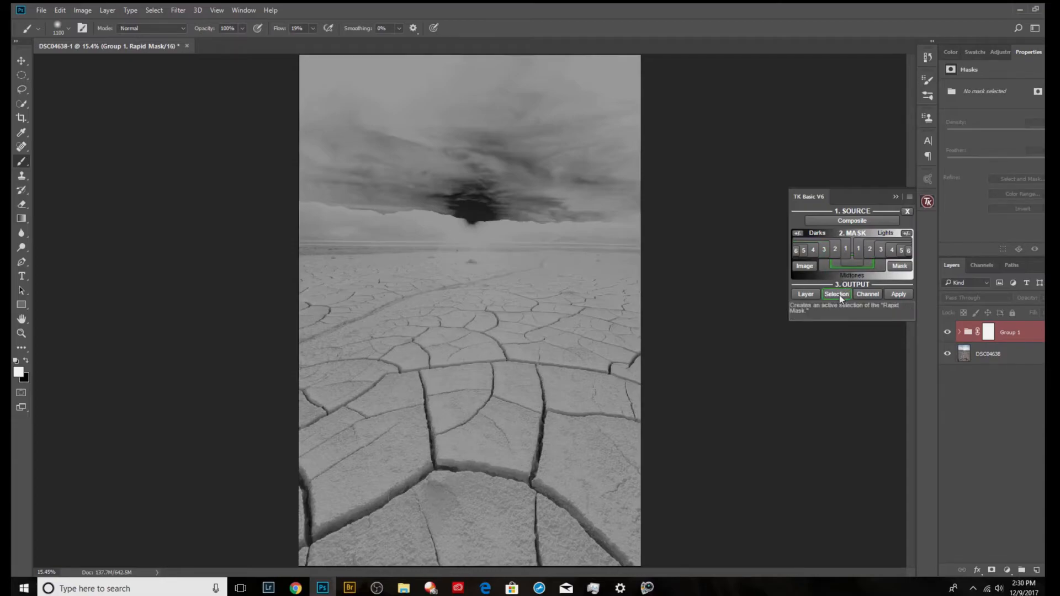
click(807, 293)
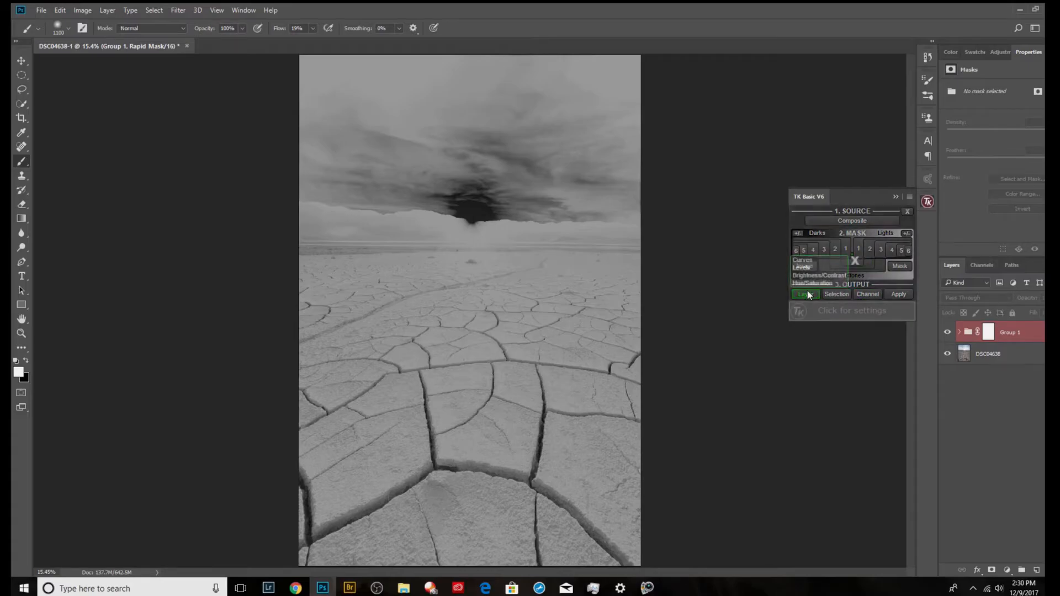
click(812, 269)
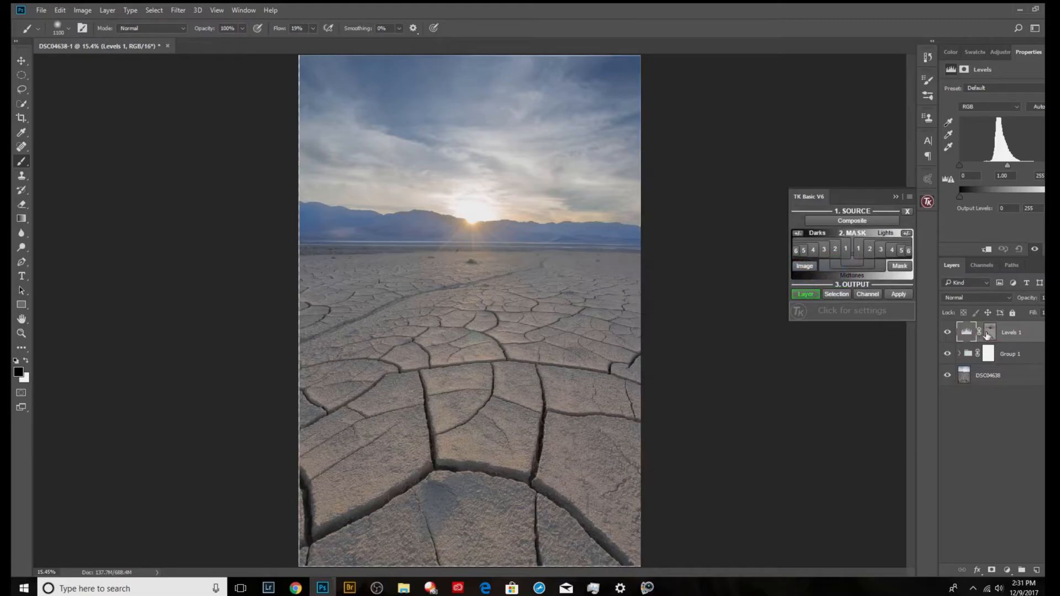
- Set the Levels 1 layer's black input to 34 and midtone to 0.88, with the Luminosity blend mode
mouse_move(959, 166)
mouse_down()
mouse_move(986, 167)
mouse_move(971, 168)
mouse_up()
click(976, 297)
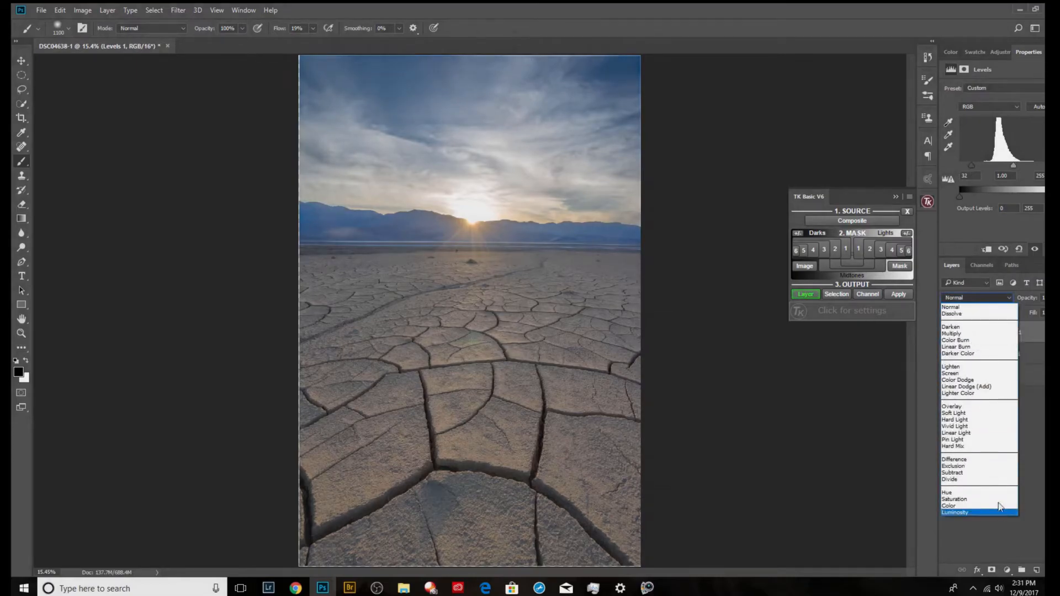
click(972, 512)
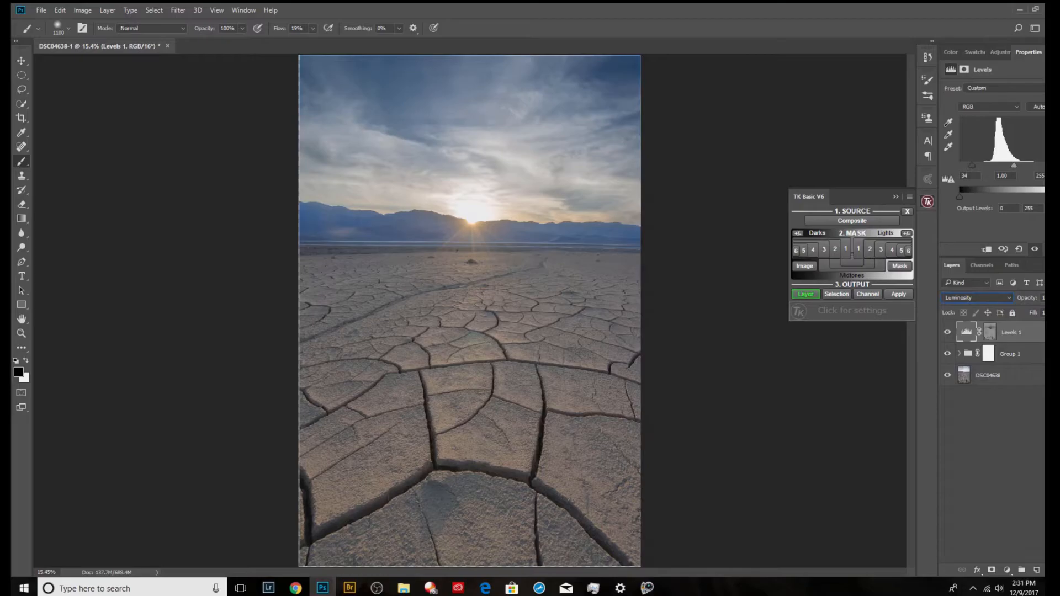
mouse_move(1012, 167)
mouse_down()
mouse_move(1024, 167)
mouse_move(1011, 168)
mouse_up()
- Examine the foreground cracks up close and compare the image with and without the Levels 1 adjustment
key(ctrl+plus)
key(ctrl+plus)
key(ctrl+plus)
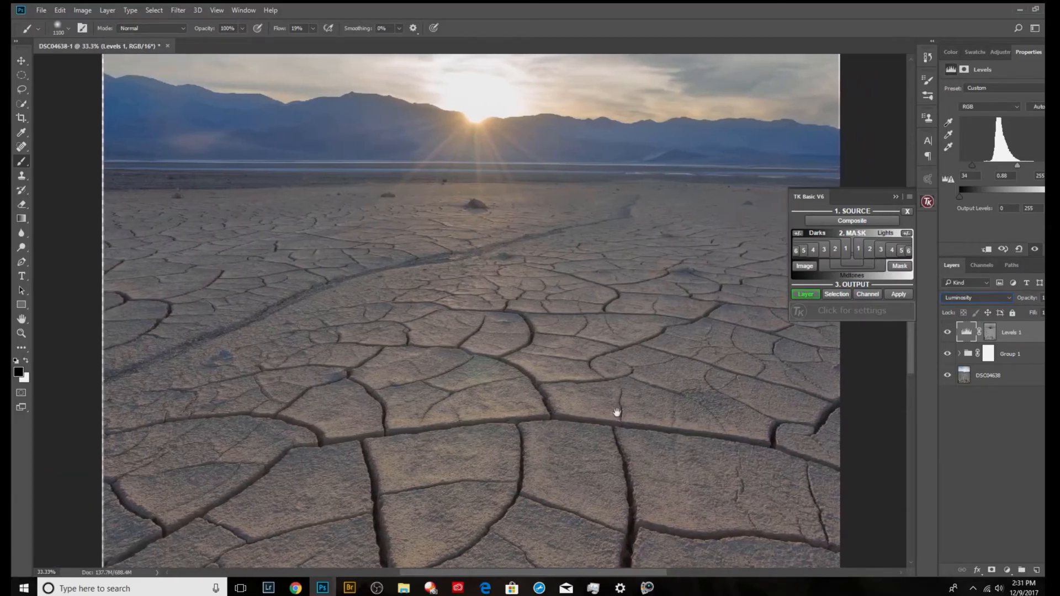
drag(615, 414, 618, 166)
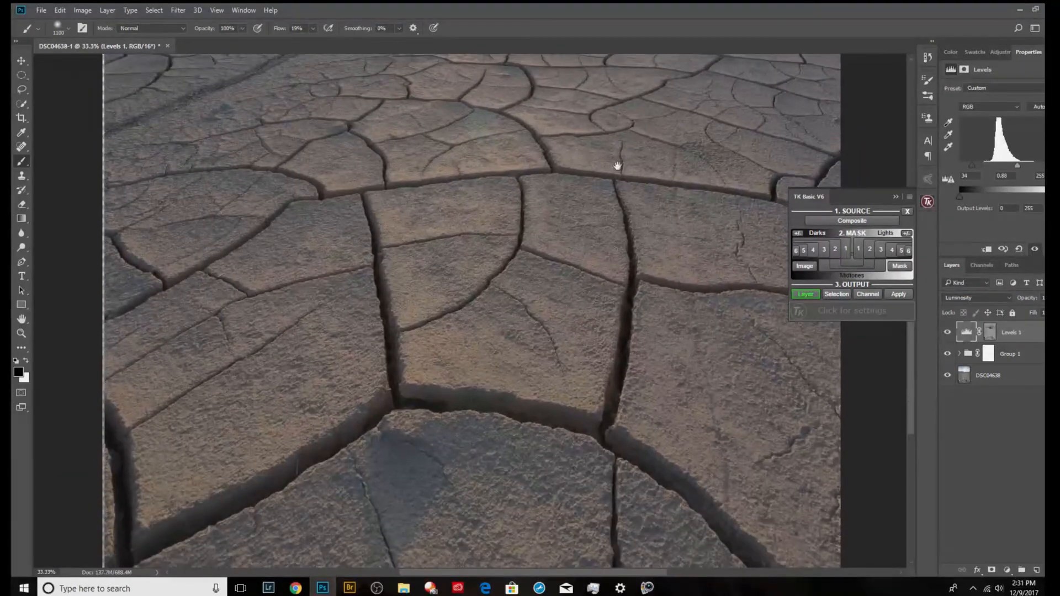
drag(606, 360, 589, 173)
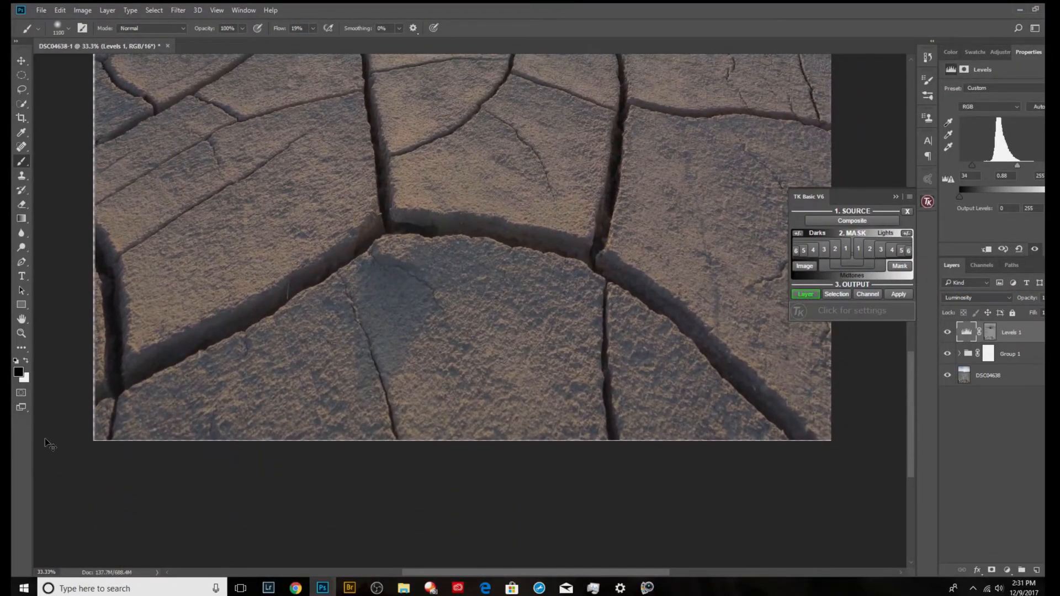
key(ctrl+0)
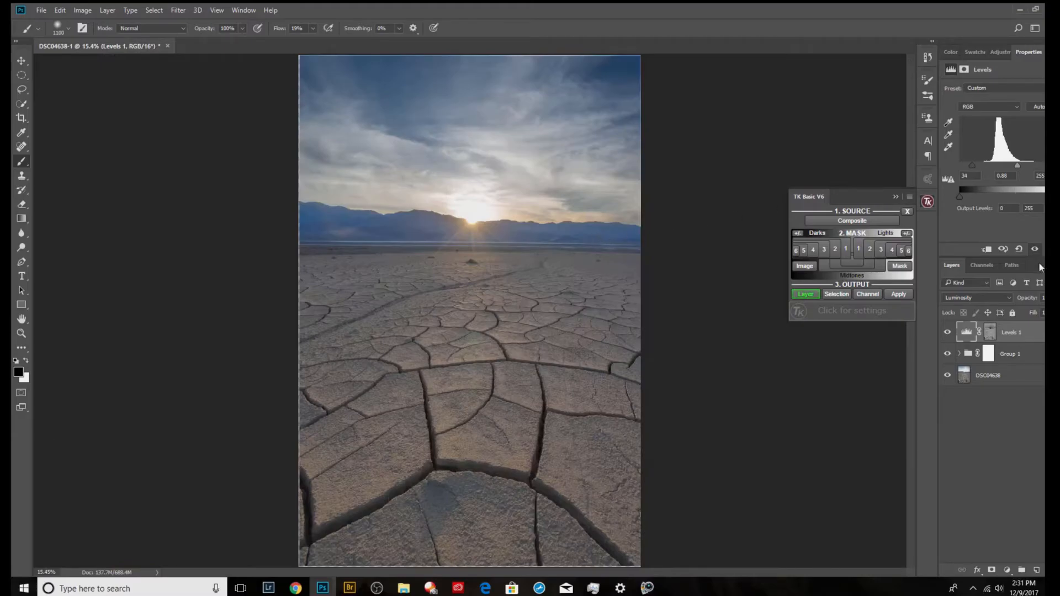
click(947, 331)
click(947, 332)
- Try a contrast-boosting S-shaped Curves adjustment layer above Levels 1, and delete it
click(1007, 569)
click(998, 399)
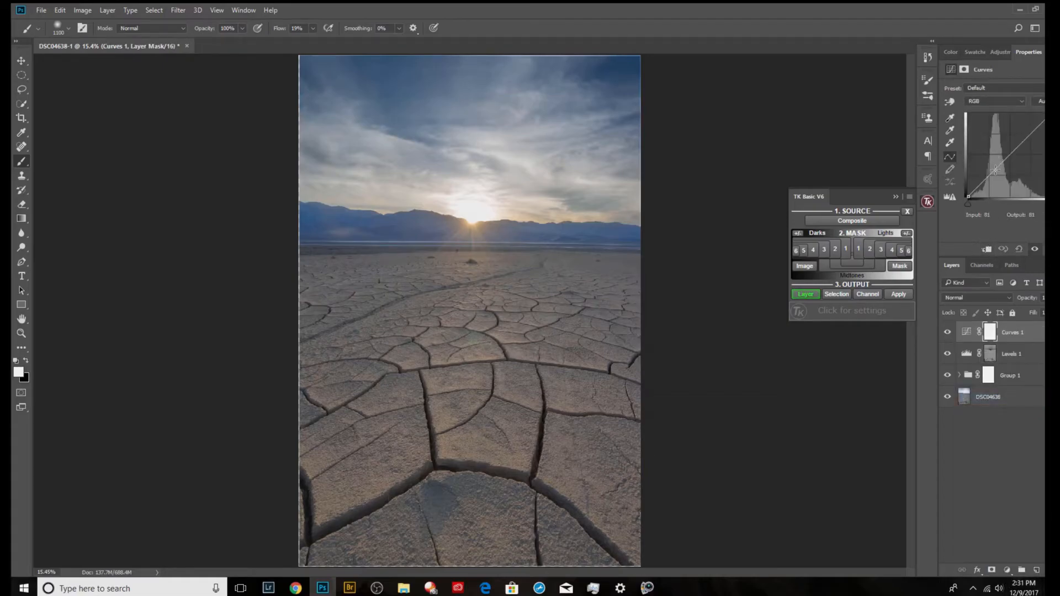
click(1008, 570)
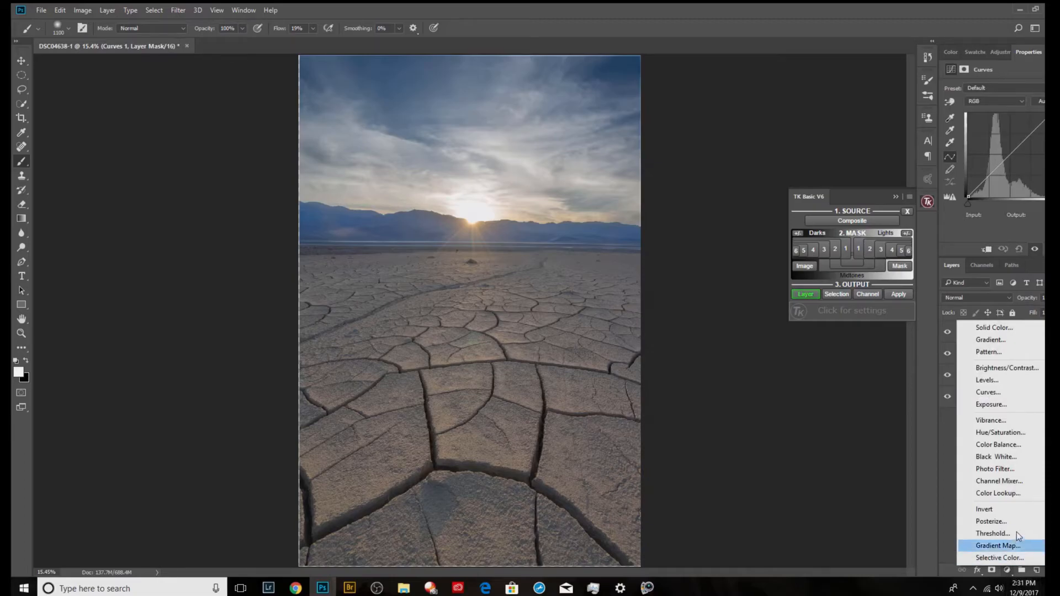
click(1005, 240)
drag(998, 170, 1011, 153)
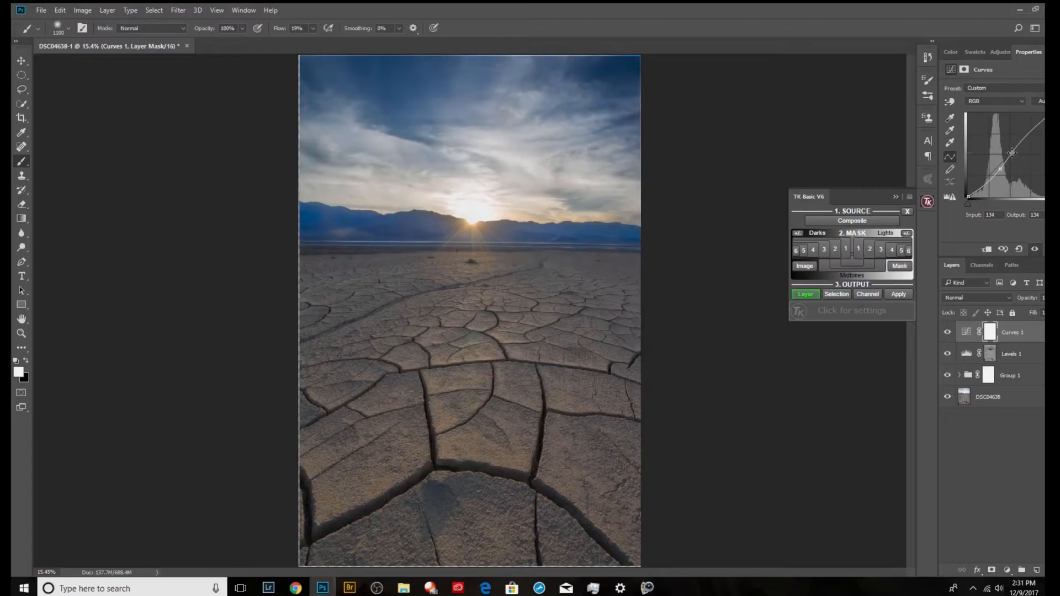
scroll(467, 440, up, 2)
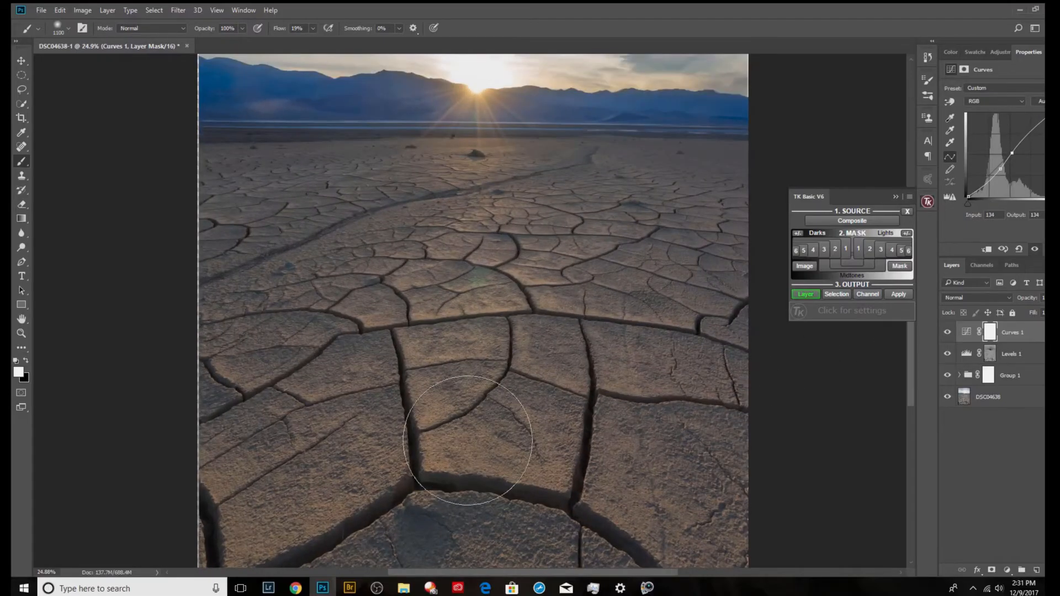
scroll(477, 438, up, 2)
scroll(480, 435, down, 4)
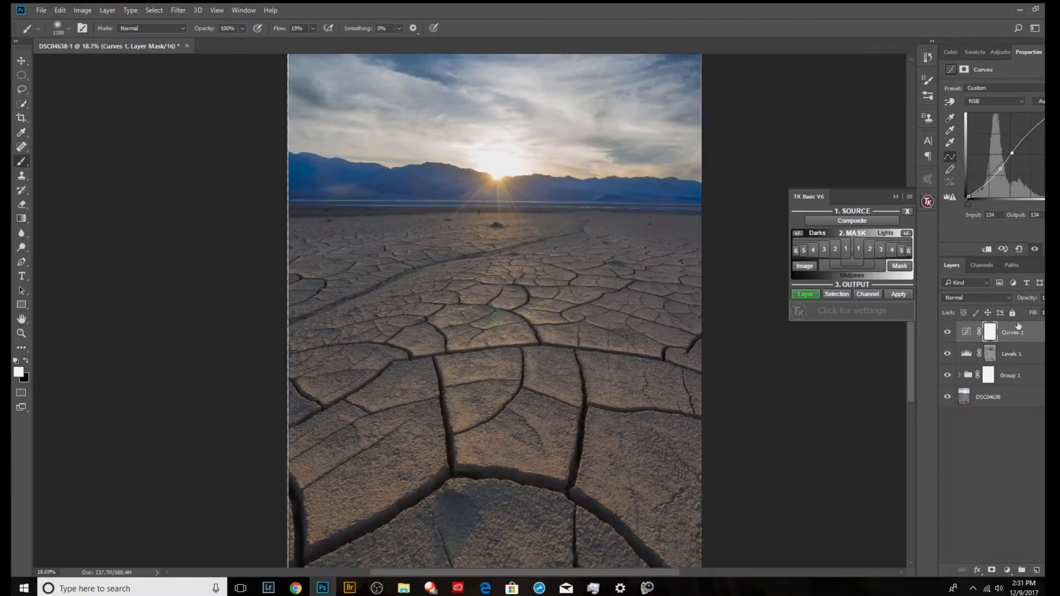
drag(1032, 326, 1050, 570)
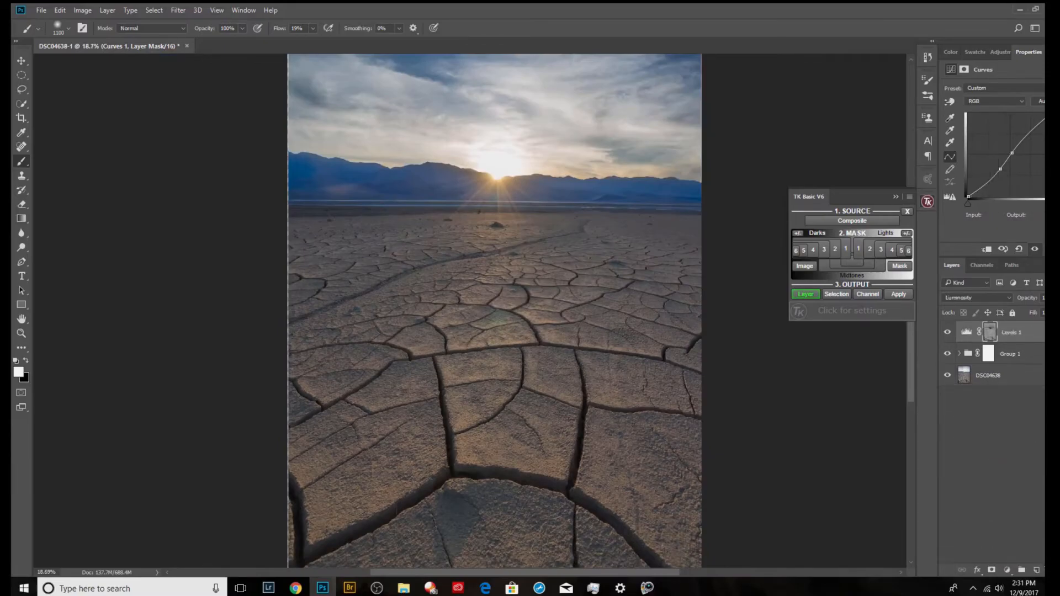
- Stamp all visible layers into a new layer on top and open it in the Camera Raw Filter
click(1019, 479)
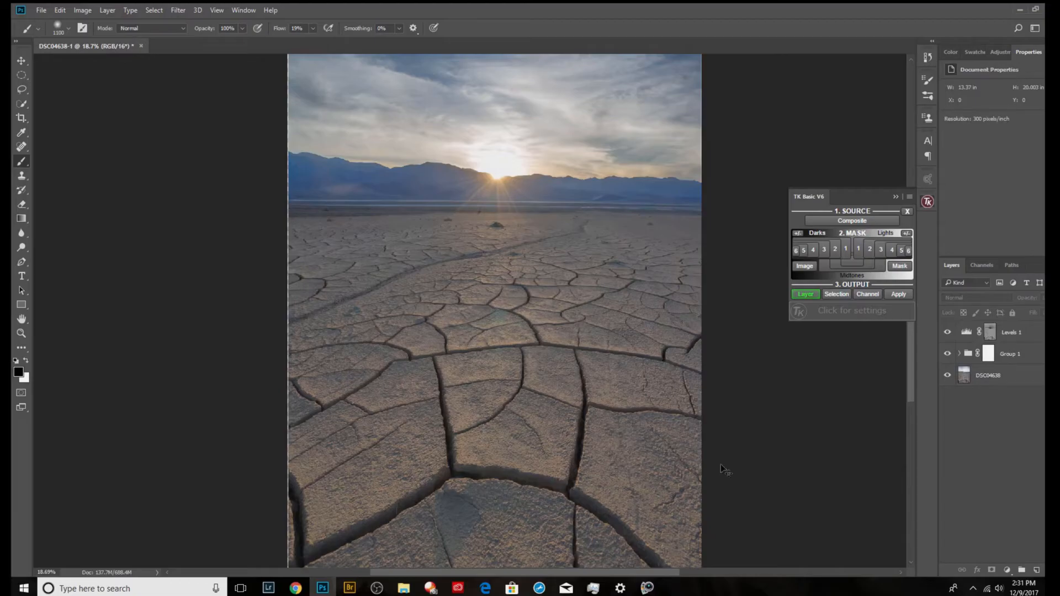
scroll(628, 460, down, 1)
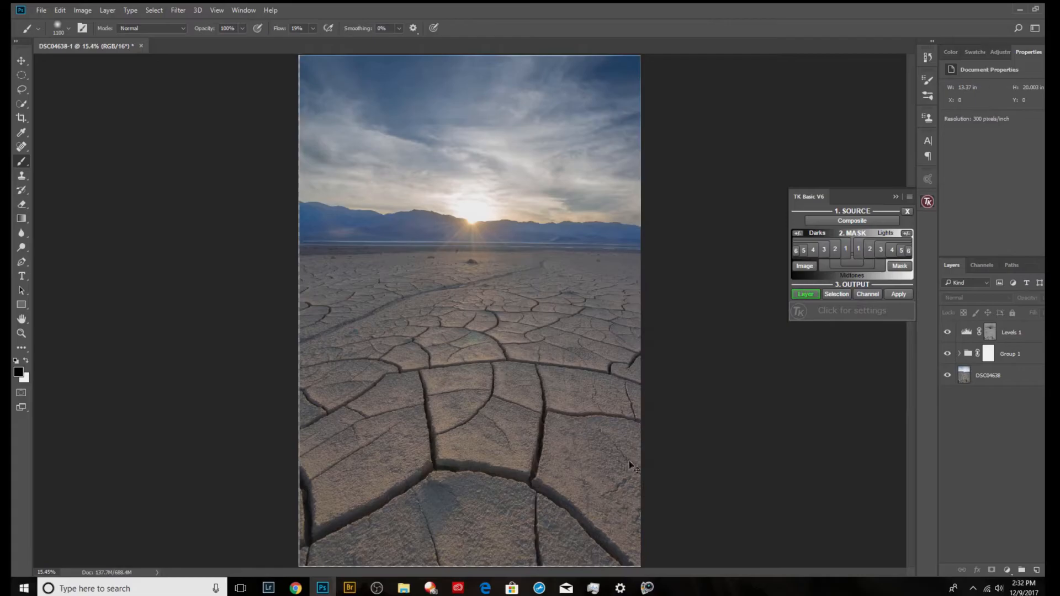
key(ctrl+shift+alt+e)
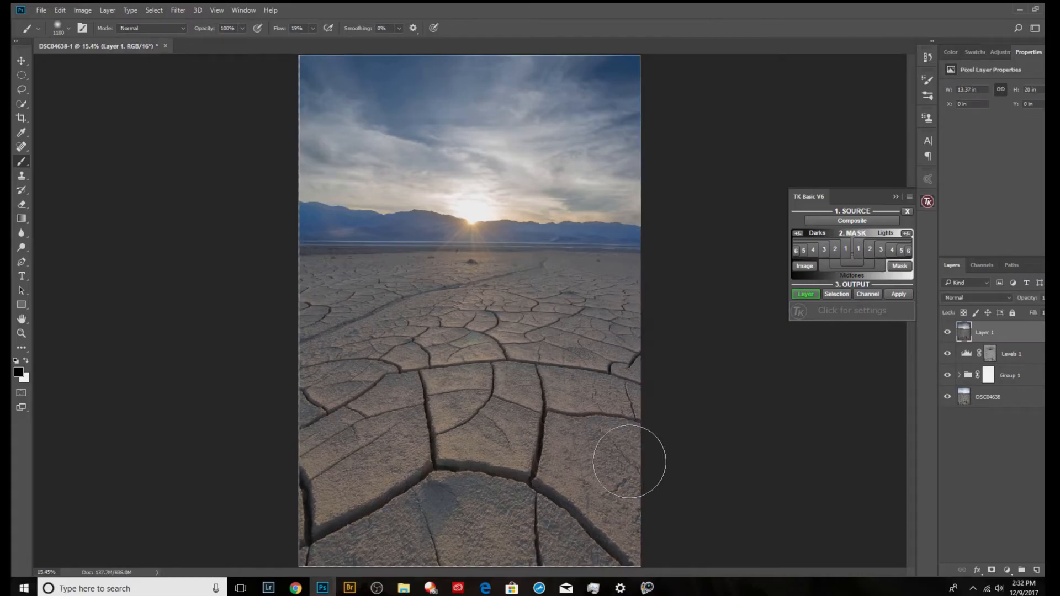
click(184, 5)
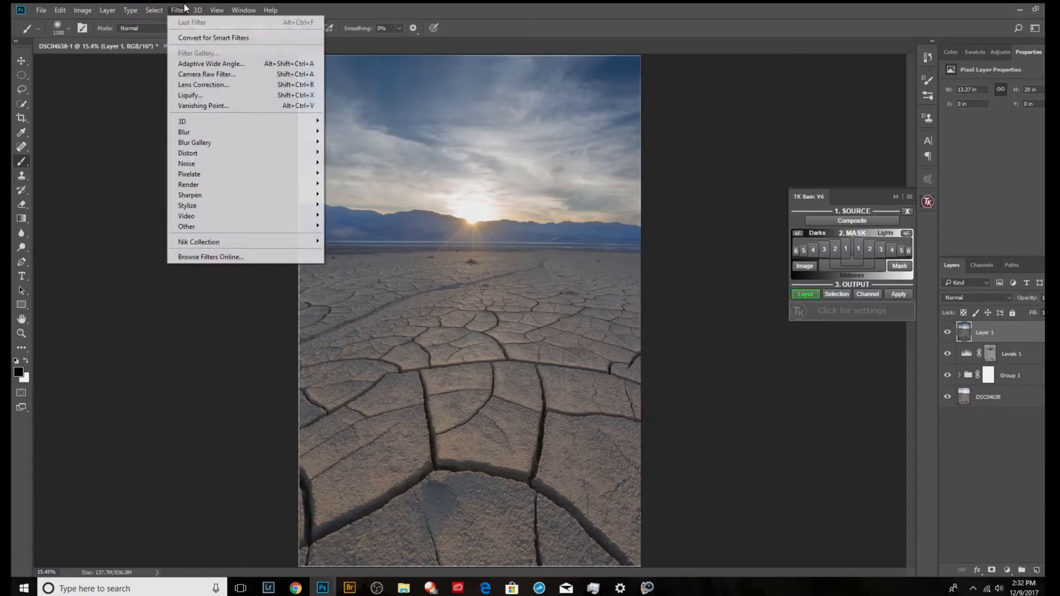
click(199, 74)
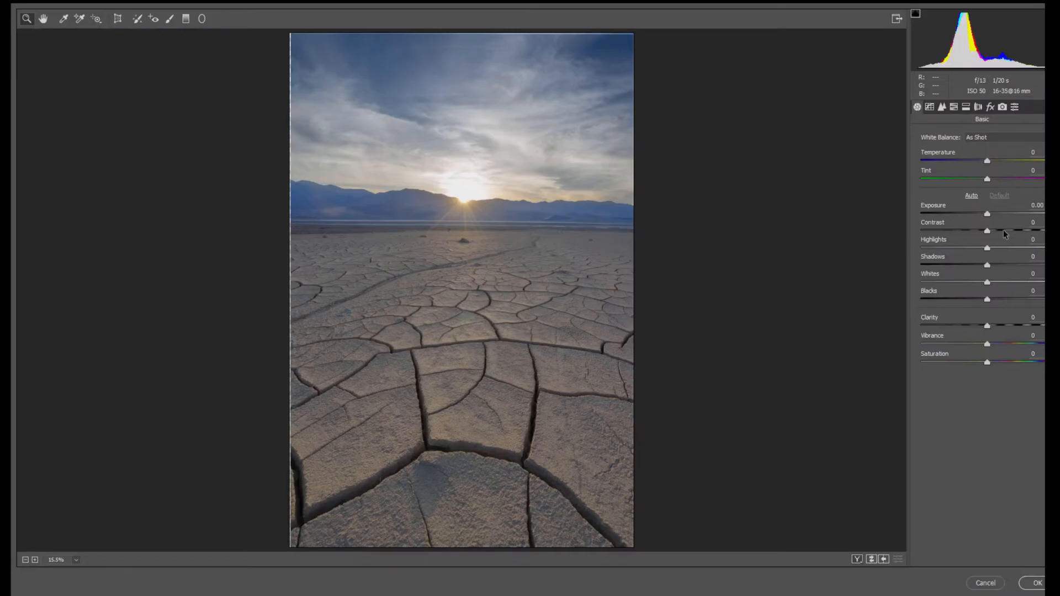
- Set Clarity to +28, Highlights to -15, Whites to +6, Blacks to -5, Temperature to +8 and Tint to +3
drag(1000, 326, 981, 299)
click(542, 405)
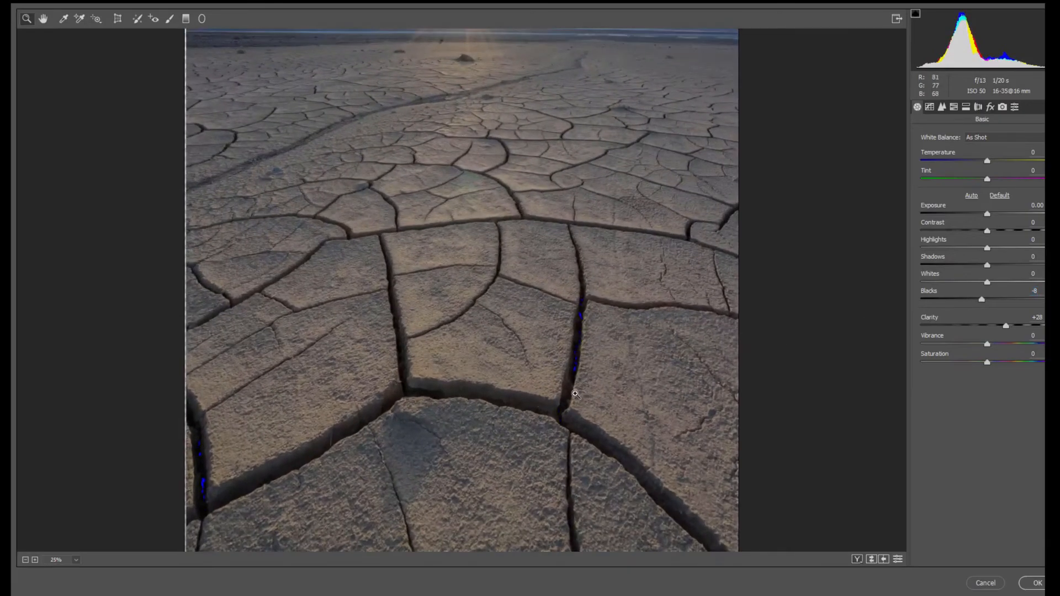
key(ctrl+0)
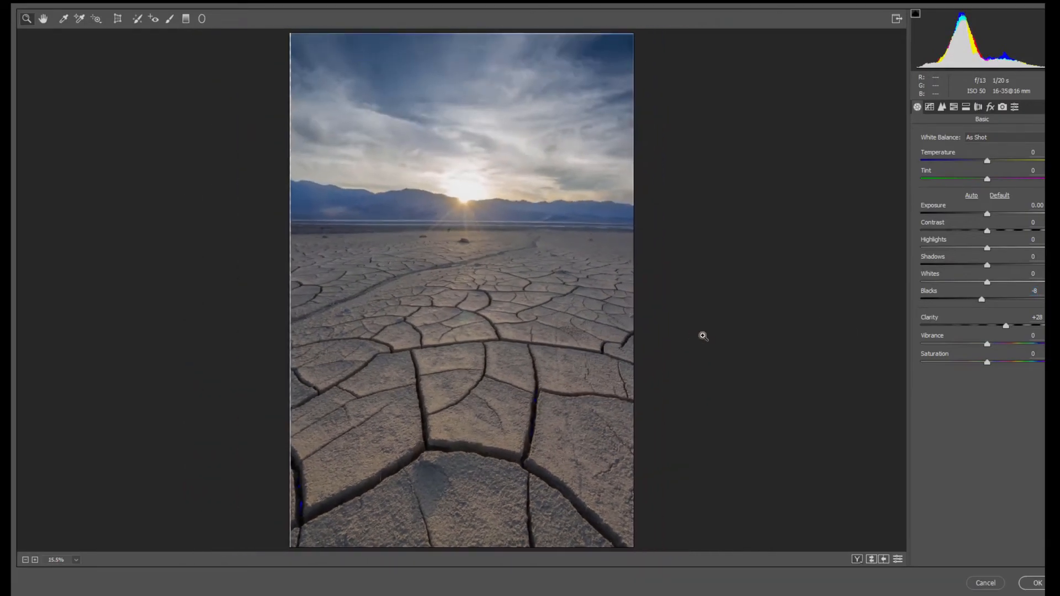
drag(987, 249, 983, 299)
drag(987, 161, 989, 181)
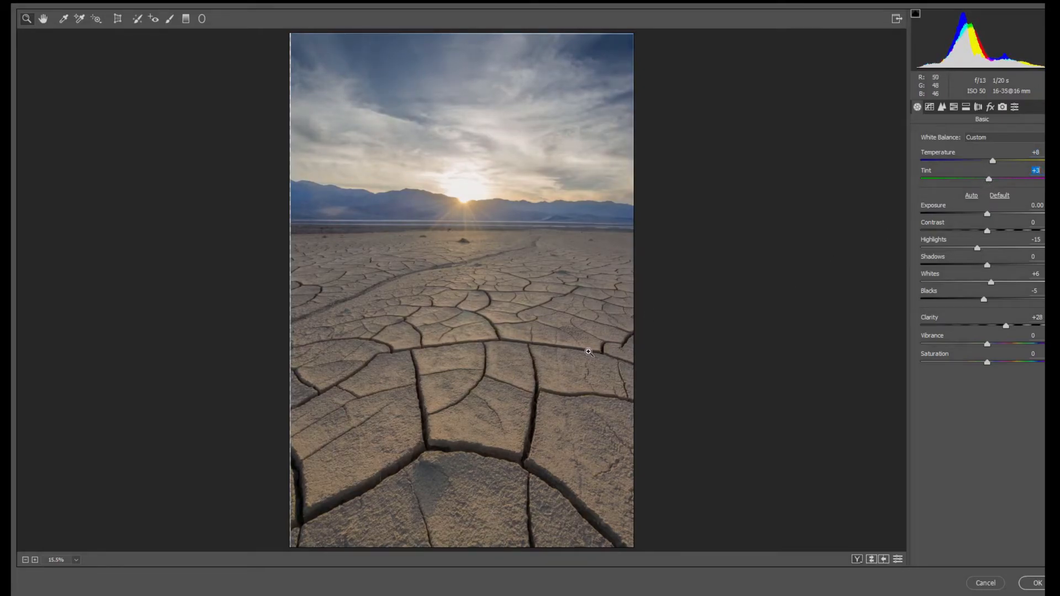
click(1015, 108)
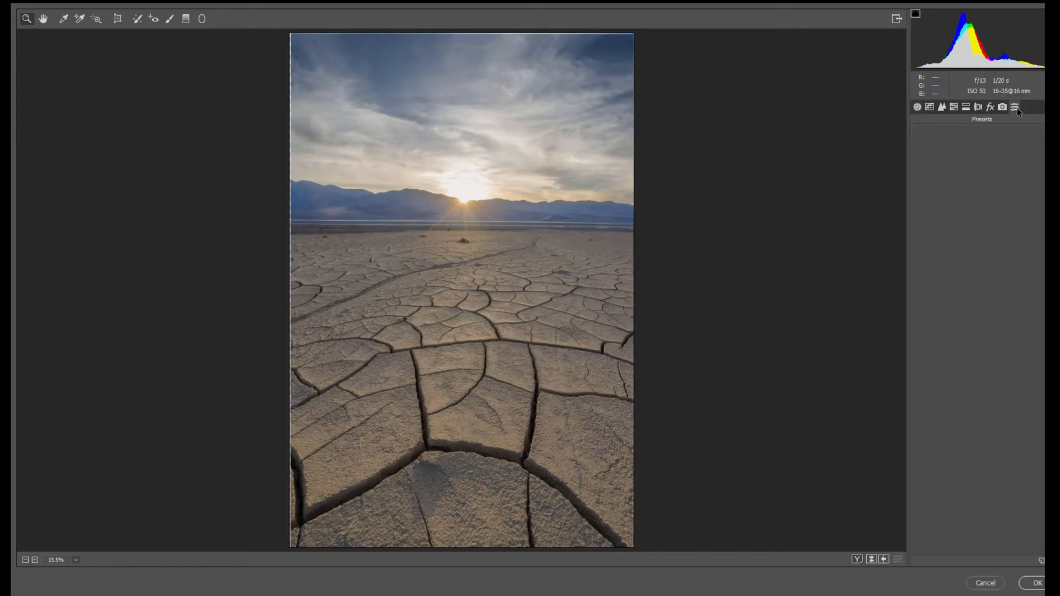
click(991, 107)
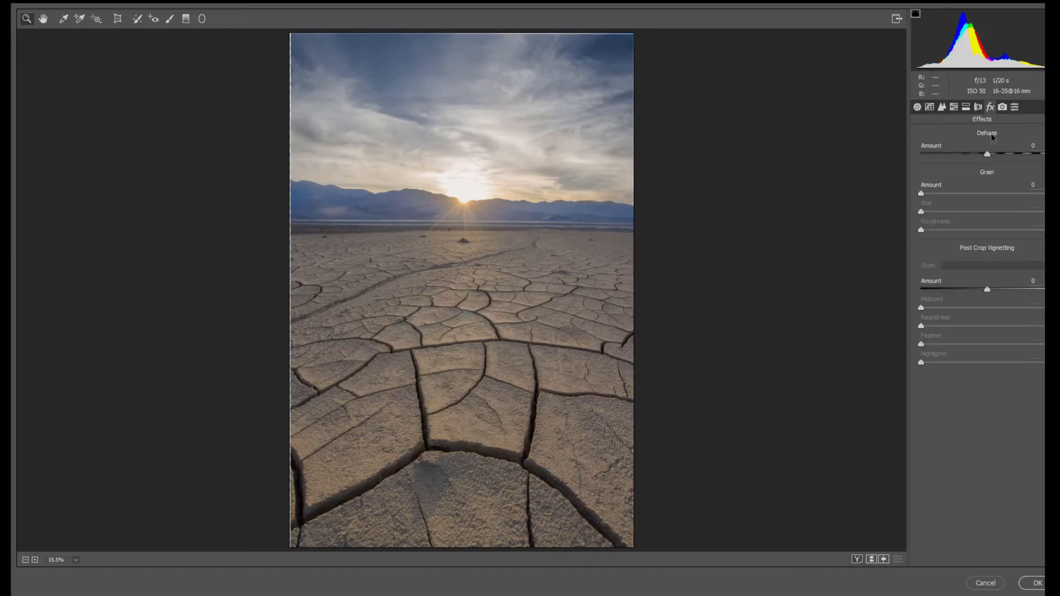
click(978, 108)
click(955, 109)
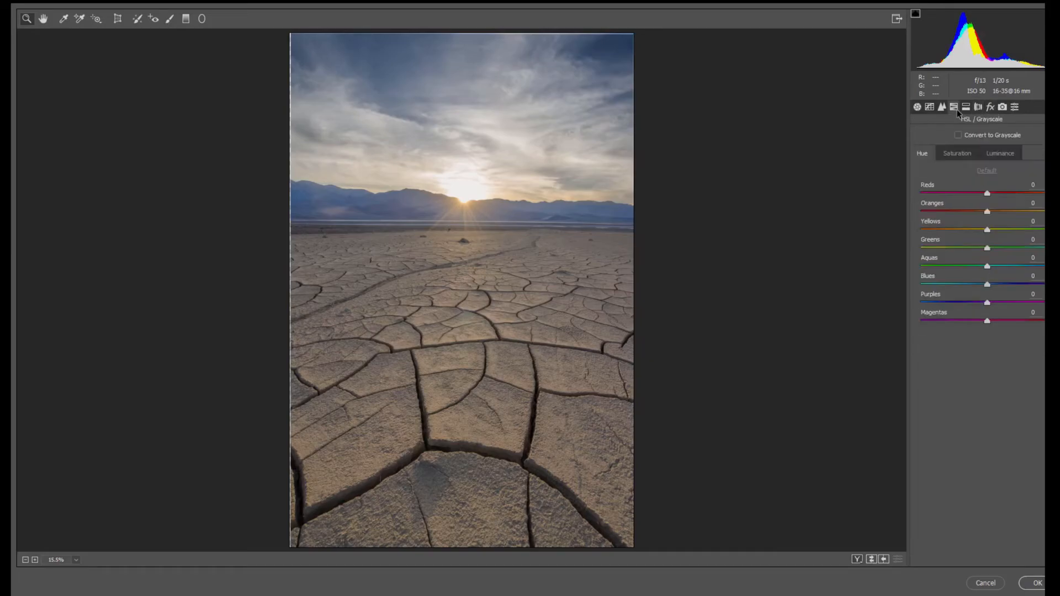
click(940, 108)
click(965, 108)
click(942, 108)
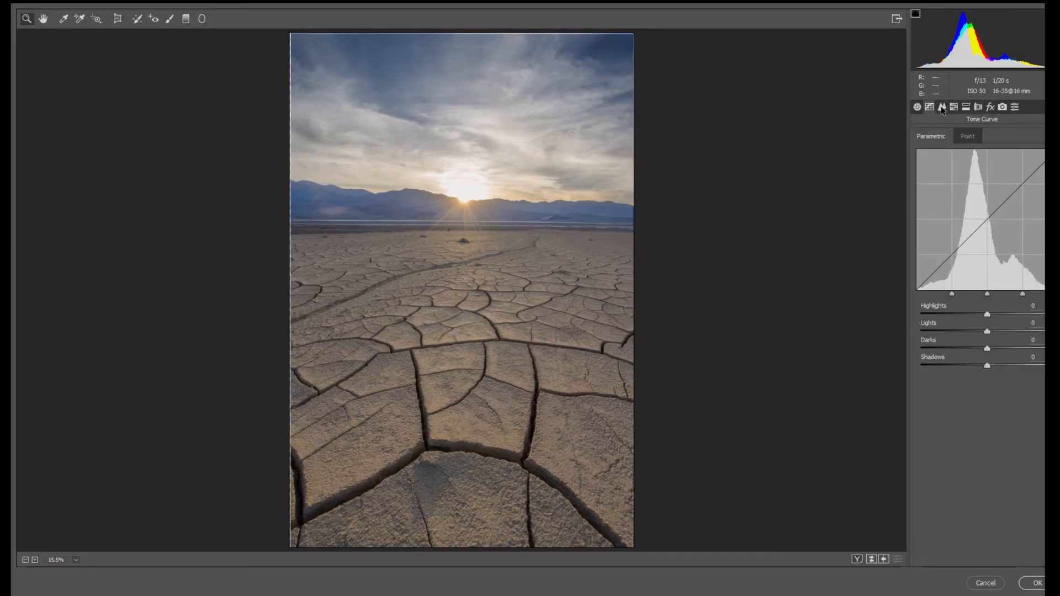
- Adjust the blue, green and red primaries under Camera Calibration and apply the Camera Raw Filter
click(1002, 107)
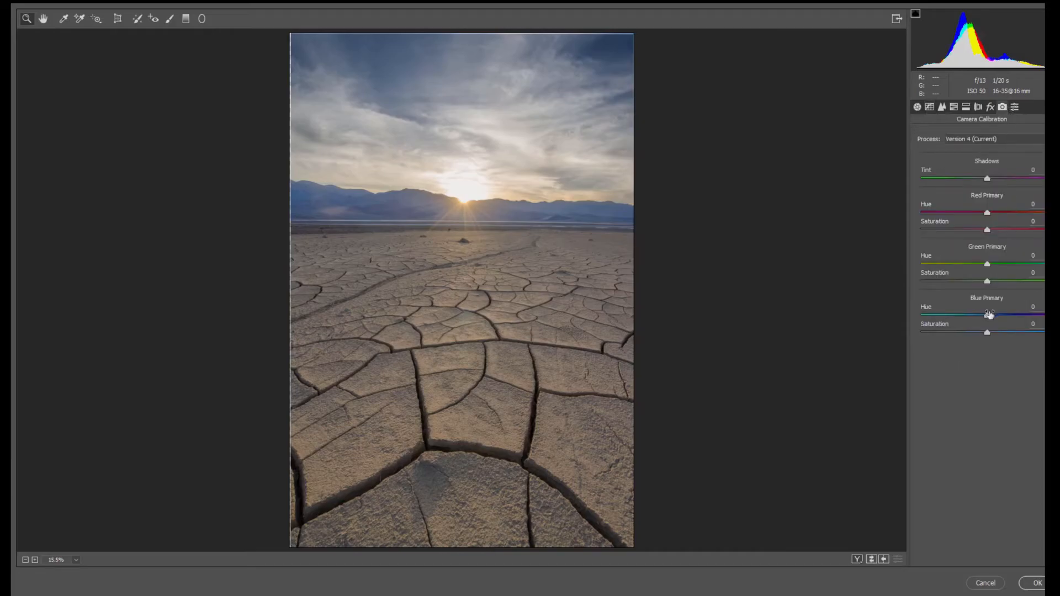
mouse_move(989, 315)
mouse_down()
mouse_move(951, 321)
mouse_move(1000, 323)
mouse_up()
double_click(999, 317)
mouse_move(988, 265)
mouse_down()
mouse_move(1011, 264)
mouse_move(956, 265)
mouse_move(1005, 265)
mouse_move(980, 265)
mouse_move(991, 273)
mouse_up()
mouse_move(986, 213)
mouse_down()
mouse_move(1026, 214)
mouse_move(981, 214)
mouse_up()
click(982, 215)
click(1036, 582)
- Compare the image before and after the Camera Raw edits by repeatedly hiding and showing Layer 1
click(946, 333)
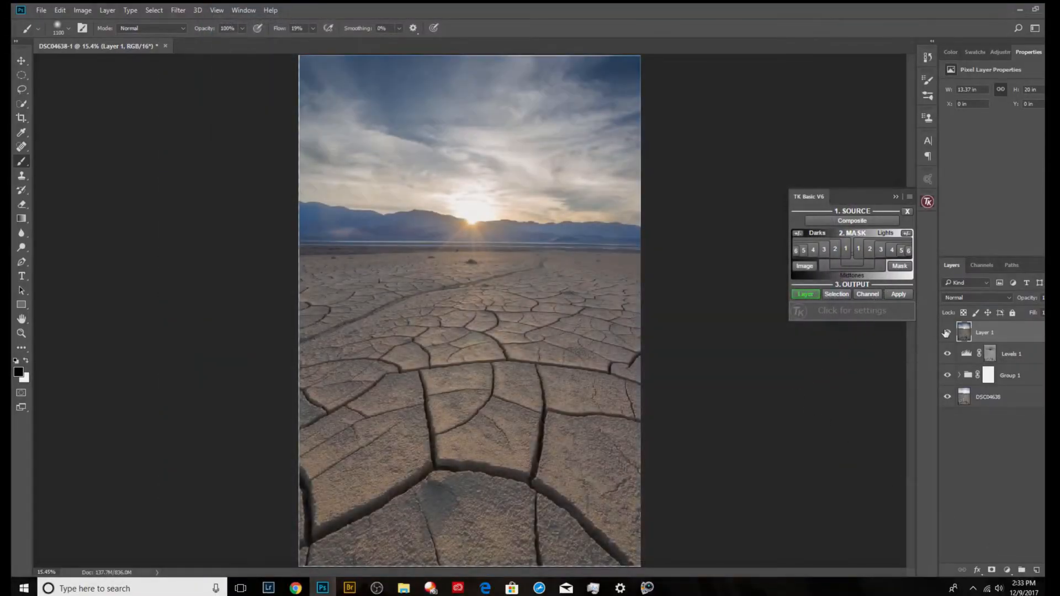
click(946, 333)
click(946, 333)
click(946, 333)
click(946, 333)
click(946, 333)
click(946, 333)
click(946, 333)
click(946, 333)
- Stamp all visible layers into another new layer above Layer 1
click(977, 459)
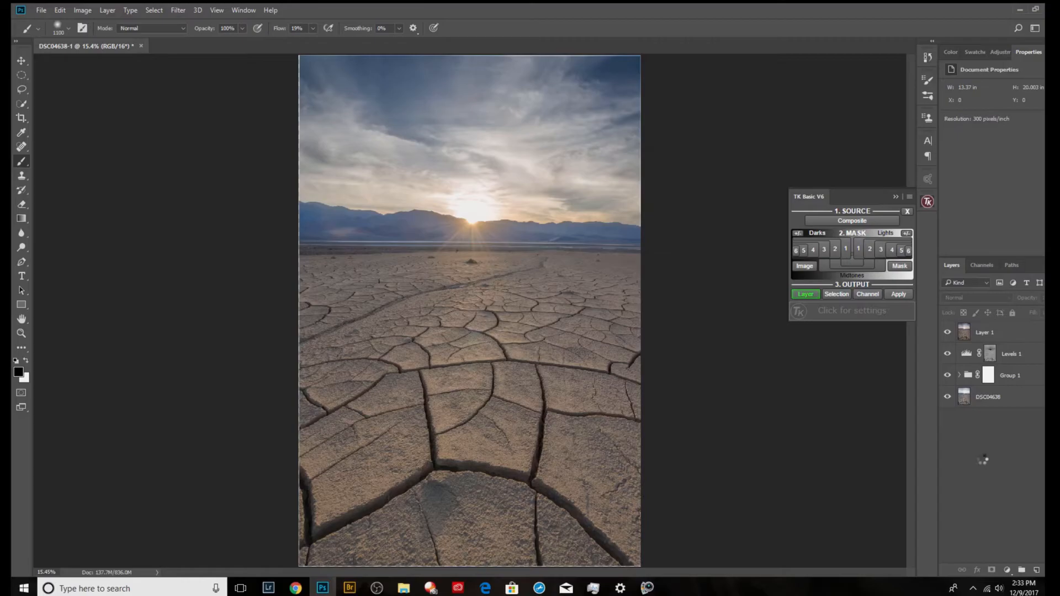
key(ctrl+shift+alt+e)
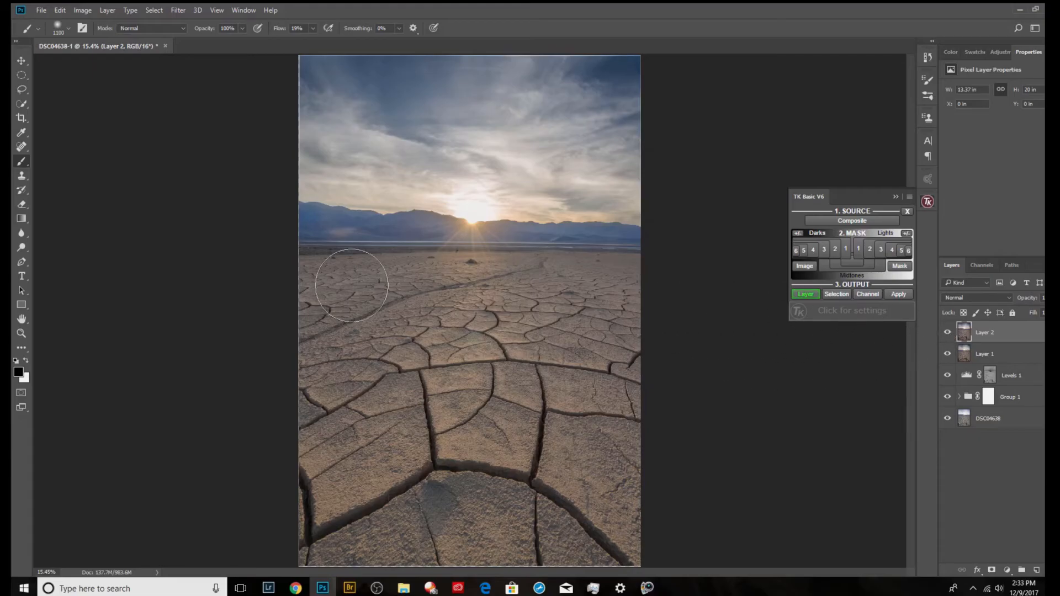
- Examine the mountains, distant mudflat and foreground cracks at high magnification for flare spots and blemishes
scroll(352, 261, up, 6)
scroll(352, 261, up, 2)
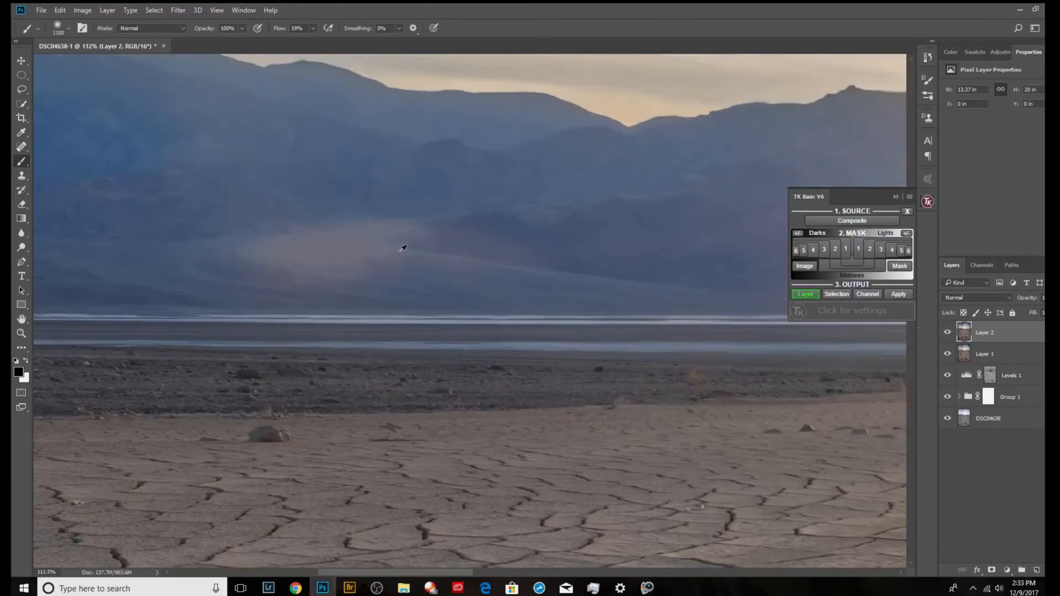
drag(426, 283, 265, 139)
drag(630, 400, 331, 104)
drag(783, 490, 503, 202)
drag(567, 372, 177, 412)
scroll(741, 367, down, 2)
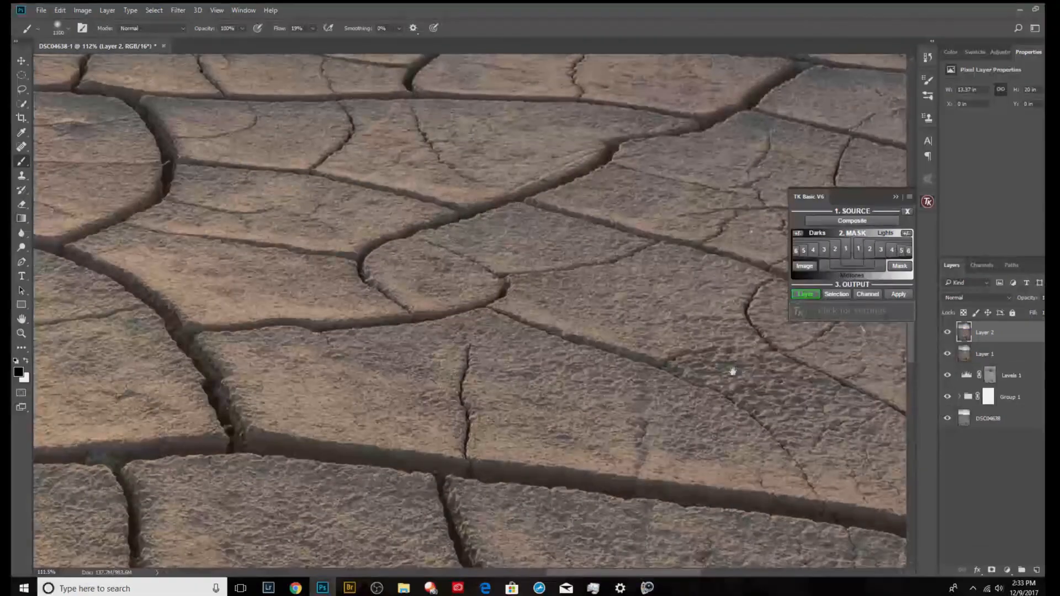
scroll(701, 381, down, 3)
scroll(702, 435, down, 2)
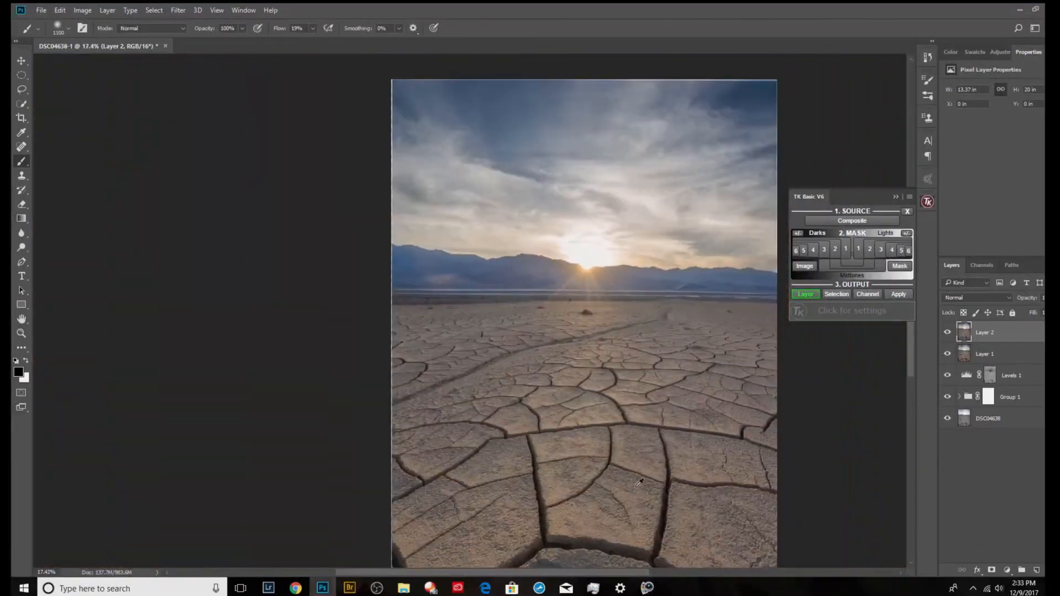
scroll(587, 531, down, 1)
scroll(598, 519, up, 4)
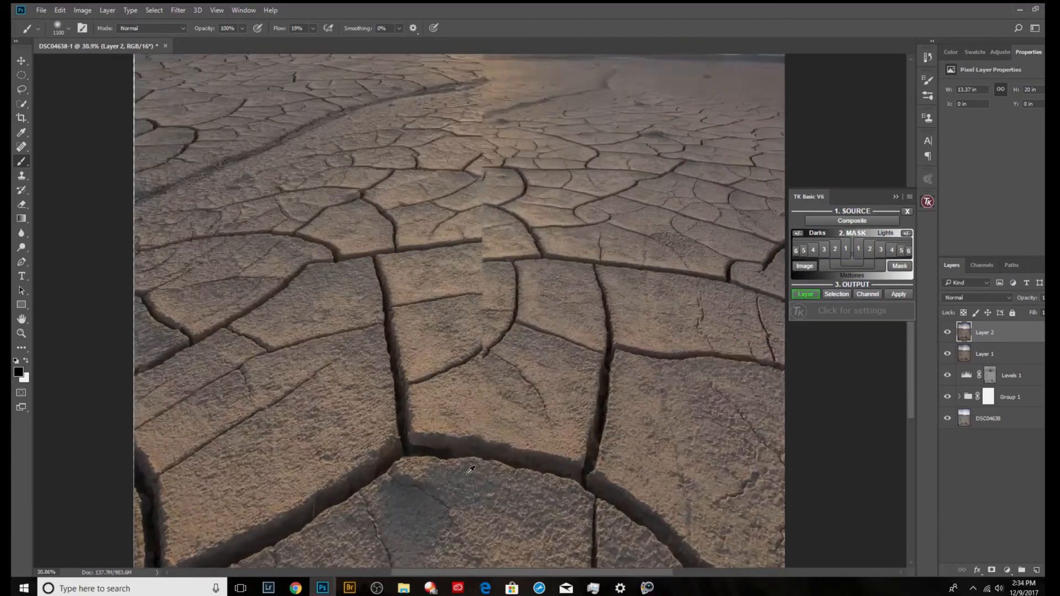
scroll(425, 420, up, 4)
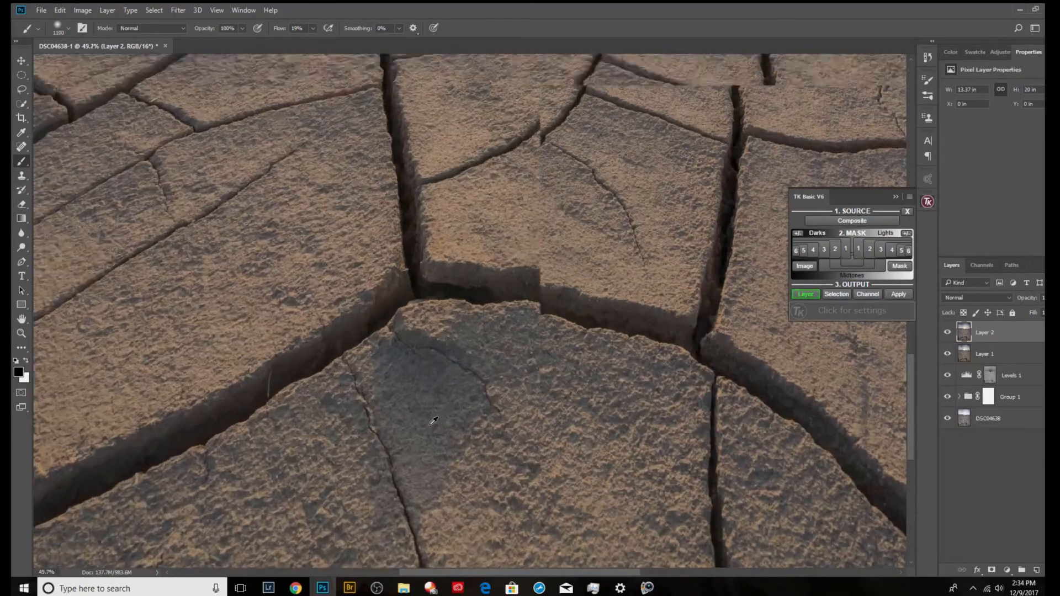
scroll(434, 421, down, 8)
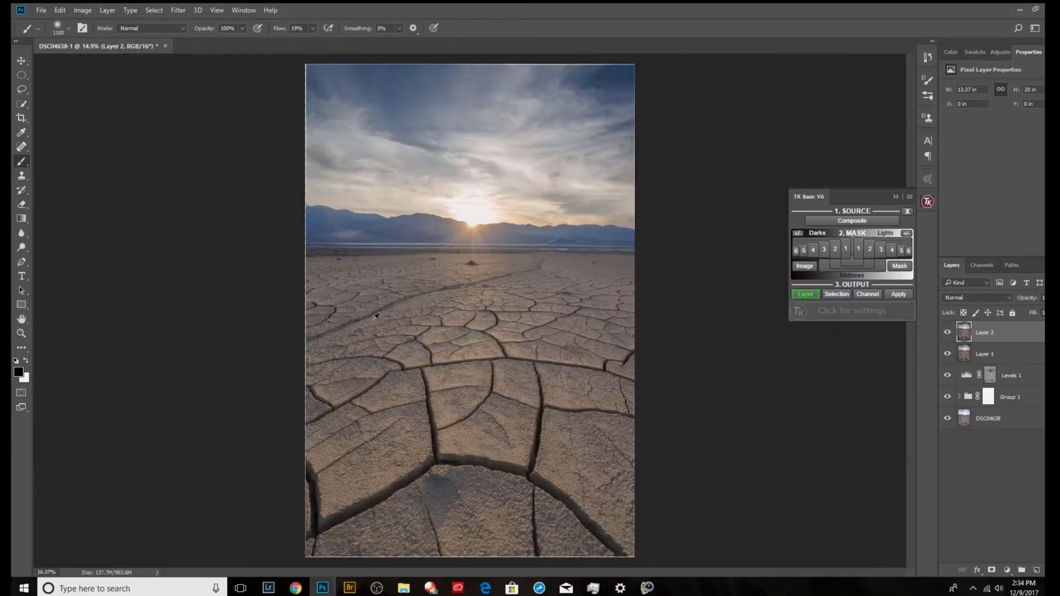
scroll(372, 308, up, 12)
scroll(321, 300, down, 11)
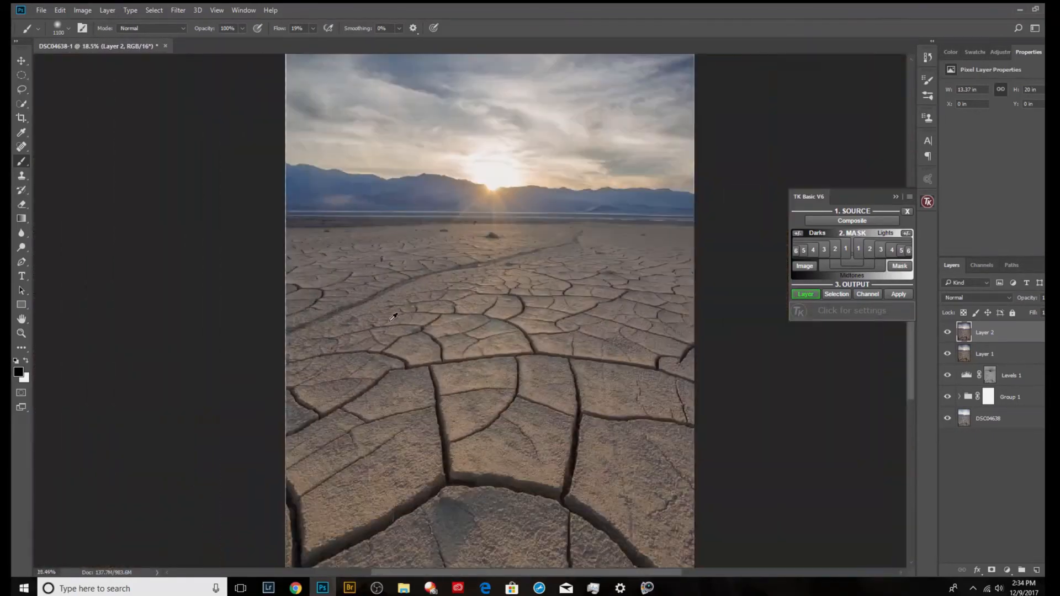
- Choose the Clone Stamp tool and set its brush to 200 px for retouching the orange flare on the mountains
scroll(393, 317, down, 3)
scroll(525, 321, up, 1)
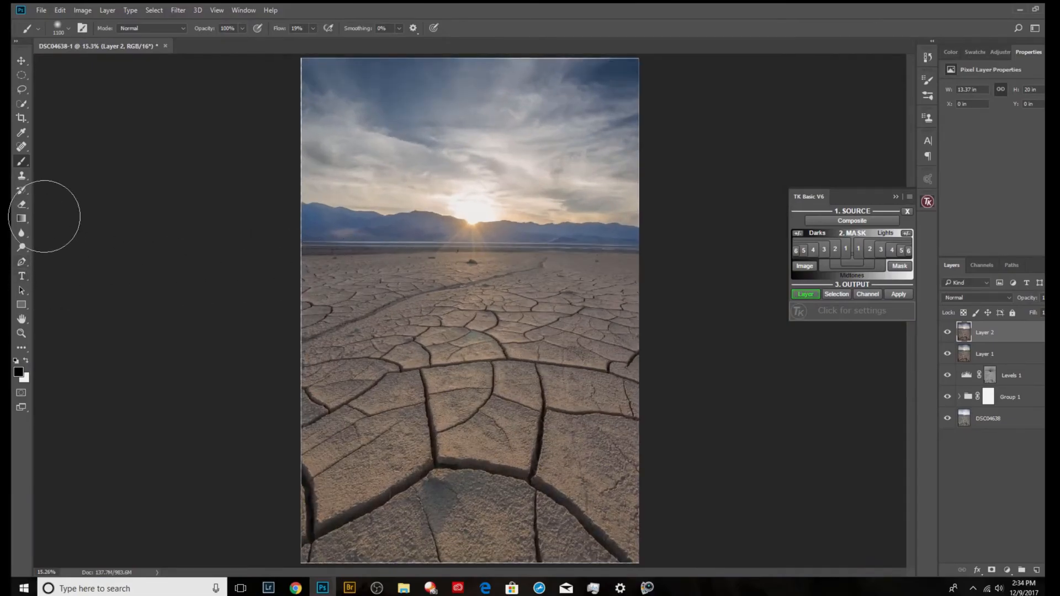
click(23, 175)
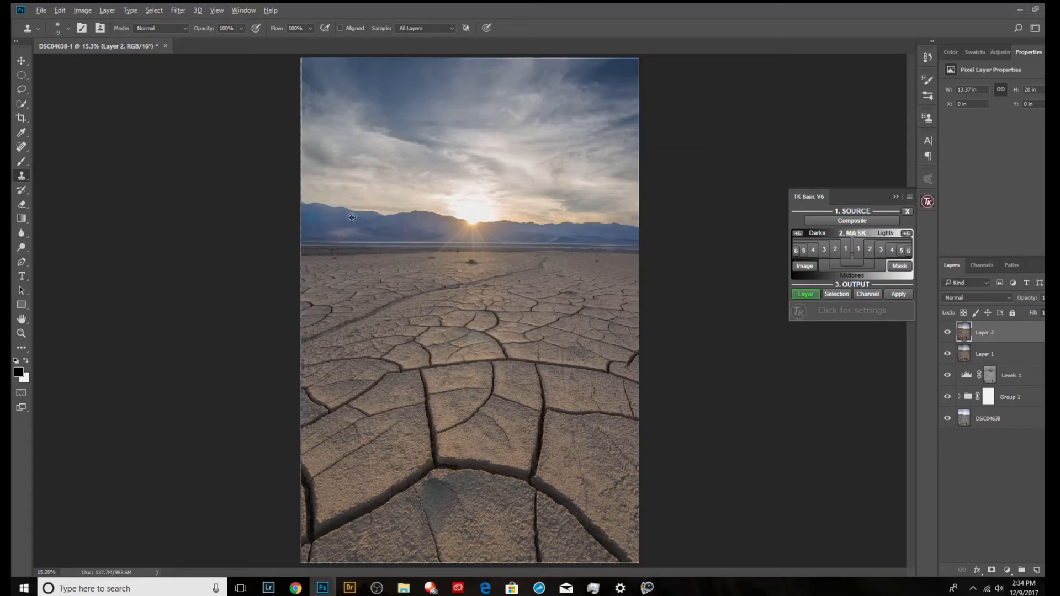
scroll(353, 217, up, 1)
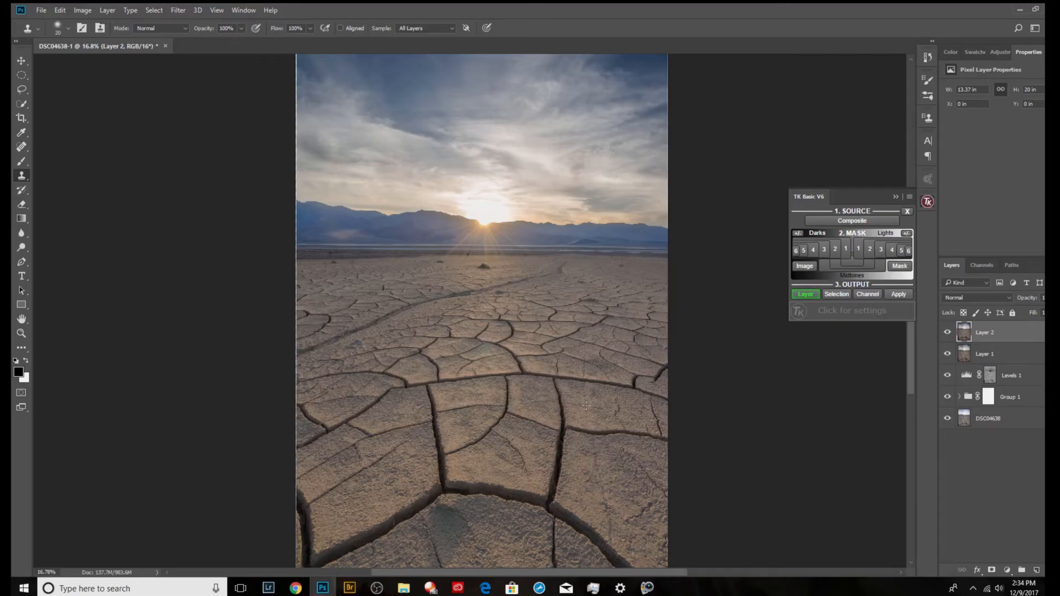
key(bracketright)
key(bracketright)
key(bracketright)
key(bracketright)
key(bracketright)
key(bracketright)
key(bracketright)
key(bracketright)
key(bracketright)
key(bracketright)
key(bracketright)
key(bracketleft)
key(bracketleft)
key(bracketleft)
key(bracketleft)
key(bracketleft)
key(bracketleft)
key(bracketleft)
key(bracketleft)
key(bracketleft)
key(bracketleft)
key(bracketleft)
key(bracketleft)
key(bracketleft)
key(bracketleft)
key(bracketleft)
key(bracketleft)
key(bracketleft)
scroll(342, 220, up, 5)
scroll(367, 245, up, 3)
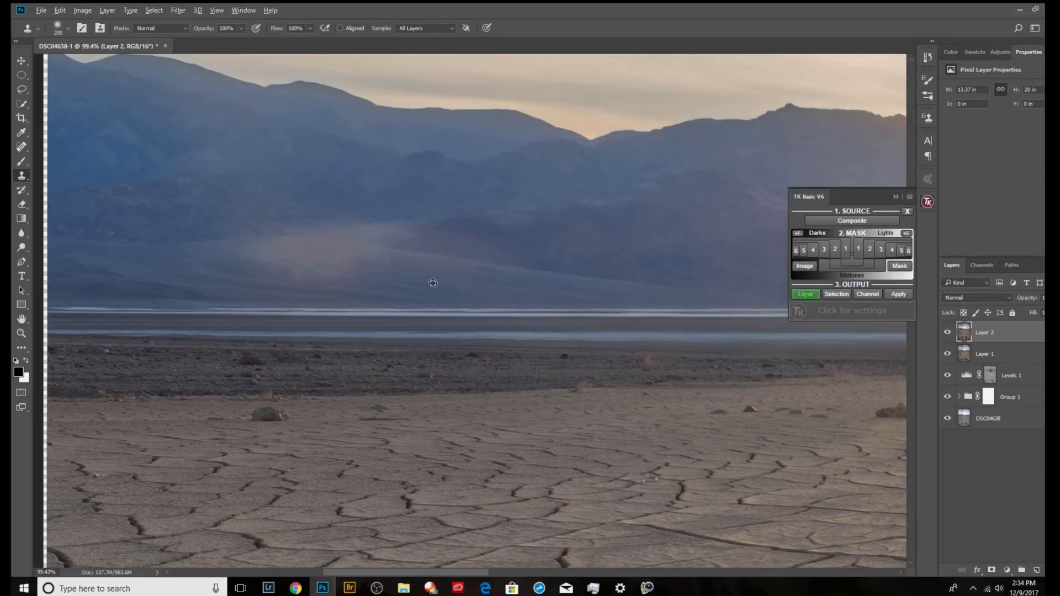
- Try to clone out the orange flare patch at the mountain base with the brush reduced to 150 px
alt+click(171, 262)
click(249, 260)
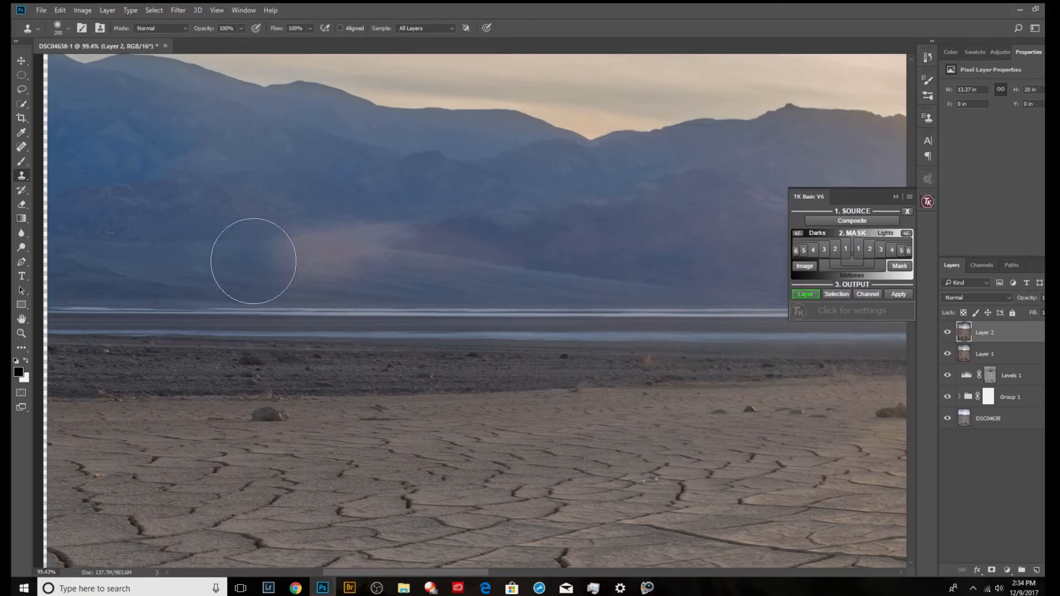
key(bracketleft)
key(bracketleft)
key(bracketleft)
key(bracketleft)
key(bracketleft)
key(bracketleft)
key(bracketleft)
key(bracketleft)
key(bracketleft)
key(bracketleft)
key(bracketright)
key(bracketright)
key(super)
key(super)
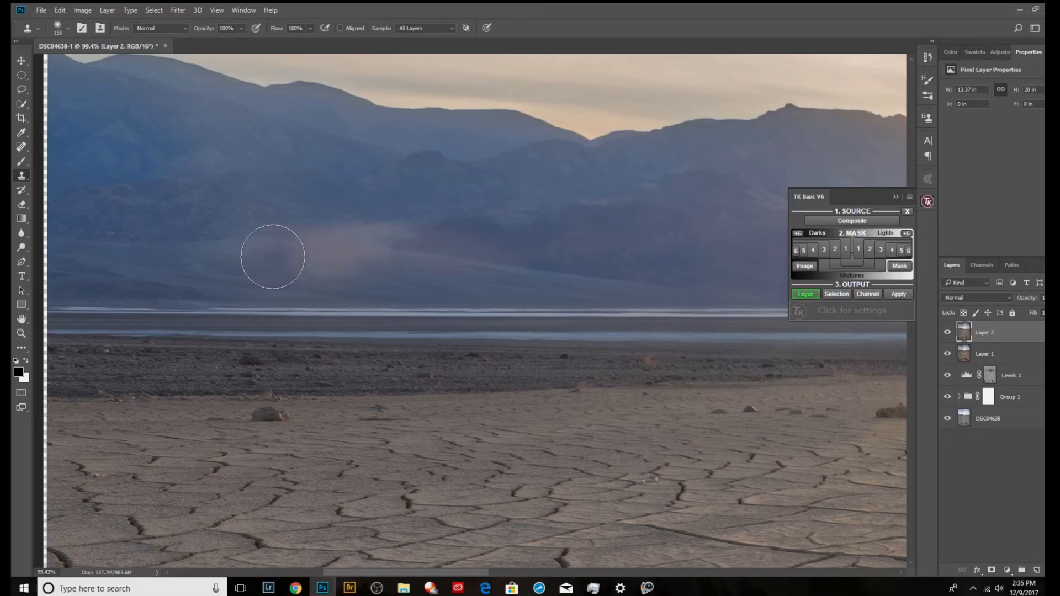
mouse_move(273, 257)
mouse_down()
mouse_move(367, 257)
mouse_move(203, 259)
mouse_up()
key(ctrl+z)
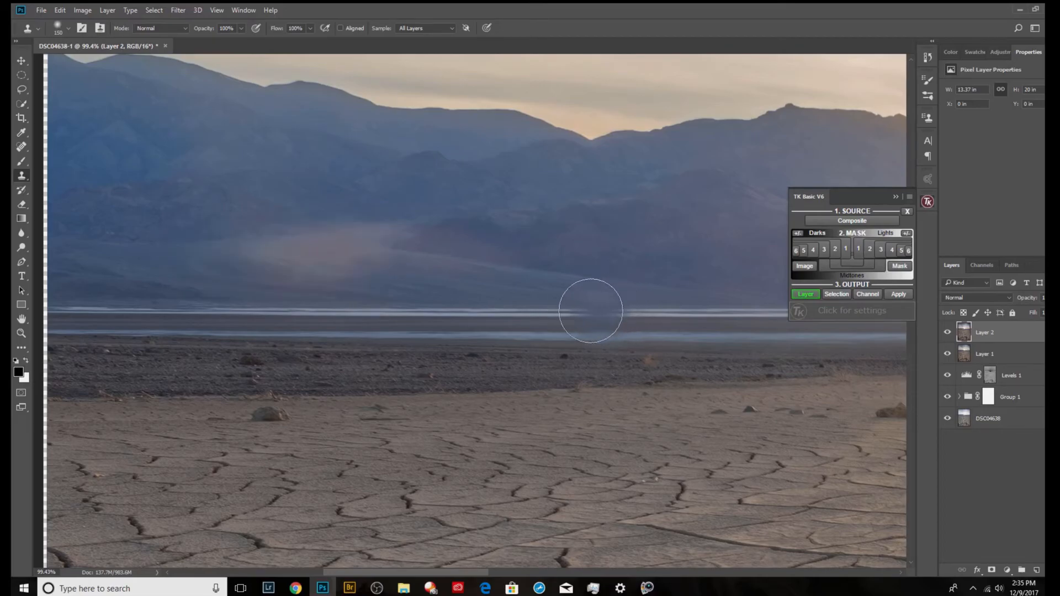
- Reduce the Clone Stamp brush to 90 px and clone nearby slope texture over the lower part of the orange flare
key(bracketleft)
key(bracketleft)
key(bracketleft)
mouse_move(258, 256)
mouse_down()
mouse_move(333, 256)
mouse_move(384, 282)
mouse_move(367, 284)
mouse_move(377, 272)
mouse_move(351, 252)
mouse_move(282, 256)
mouse_move(296, 269)
mouse_move(350, 275)
mouse_move(371, 254)
mouse_move(318, 254)
mouse_up()
key(ctrl+z)
key(ctrl+z)
alt+click(394, 282)
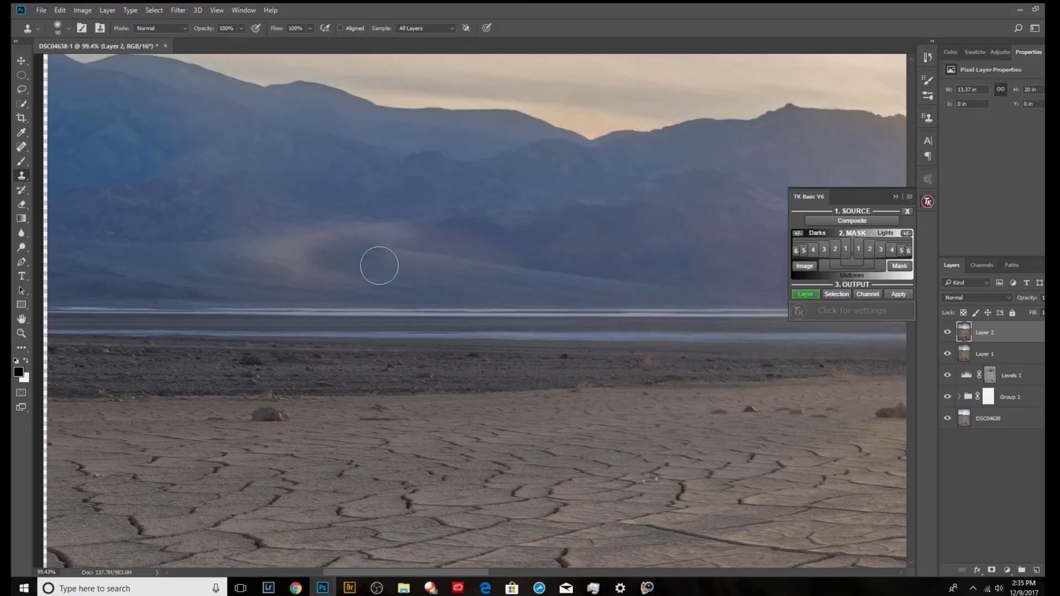
alt+click(407, 289)
drag(298, 266, 251, 256)
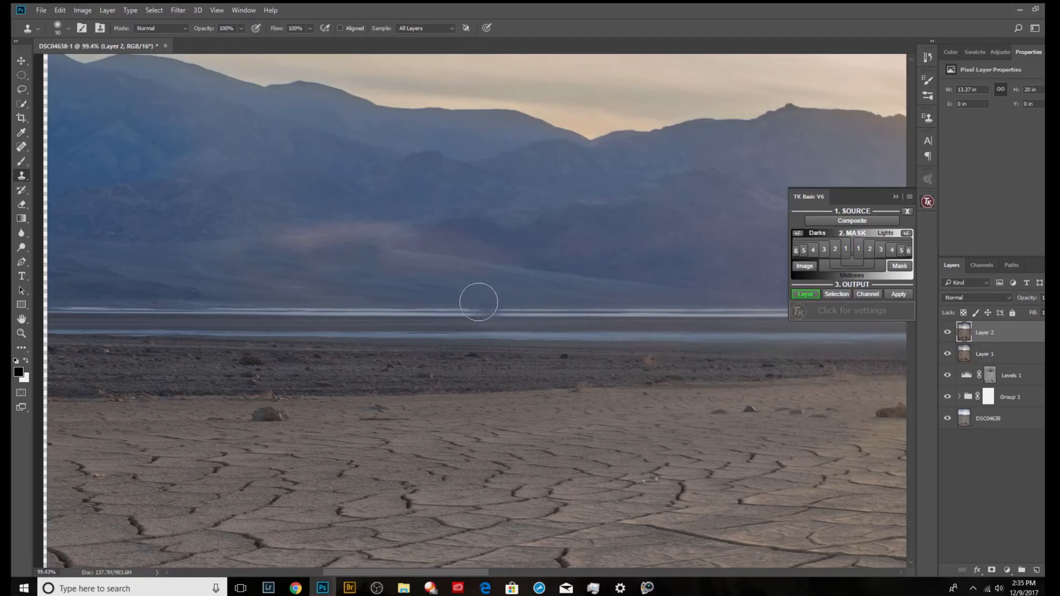
key(ctrl+alt+z)
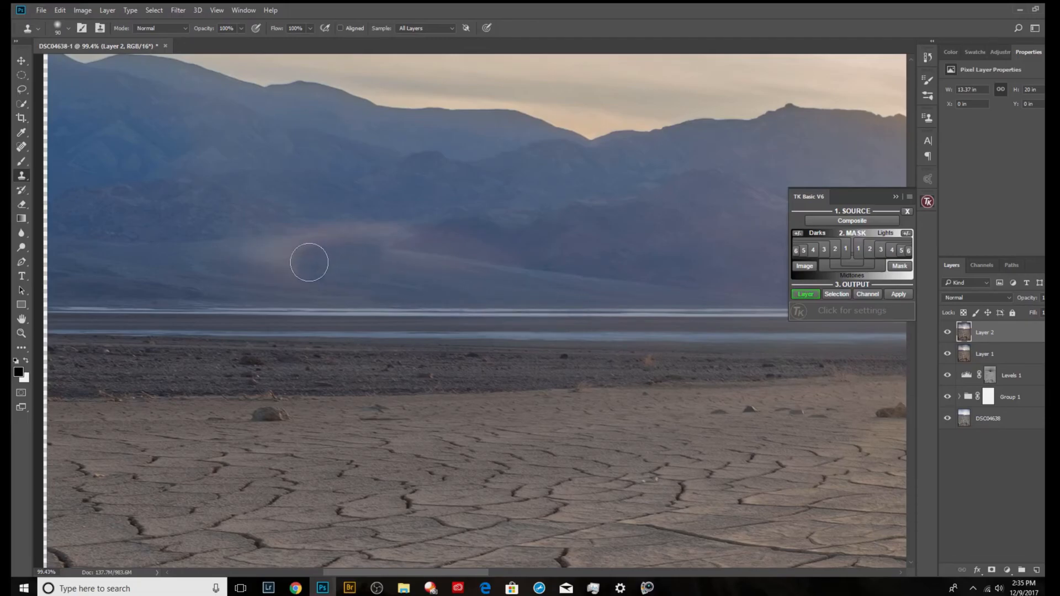
- Clone blue slope texture across the centre of the flare patch, undoing strokes that do not blend
drag(286, 258, 254, 258)
mouse_move(326, 249)
mouse_down()
mouse_move(387, 240)
mouse_move(273, 263)
mouse_move(243, 256)
mouse_move(389, 243)
mouse_up()
key(ctrl+alt+z)
mouse_move(279, 252)
mouse_down()
mouse_move(307, 234)
mouse_move(343, 238)
mouse_up()
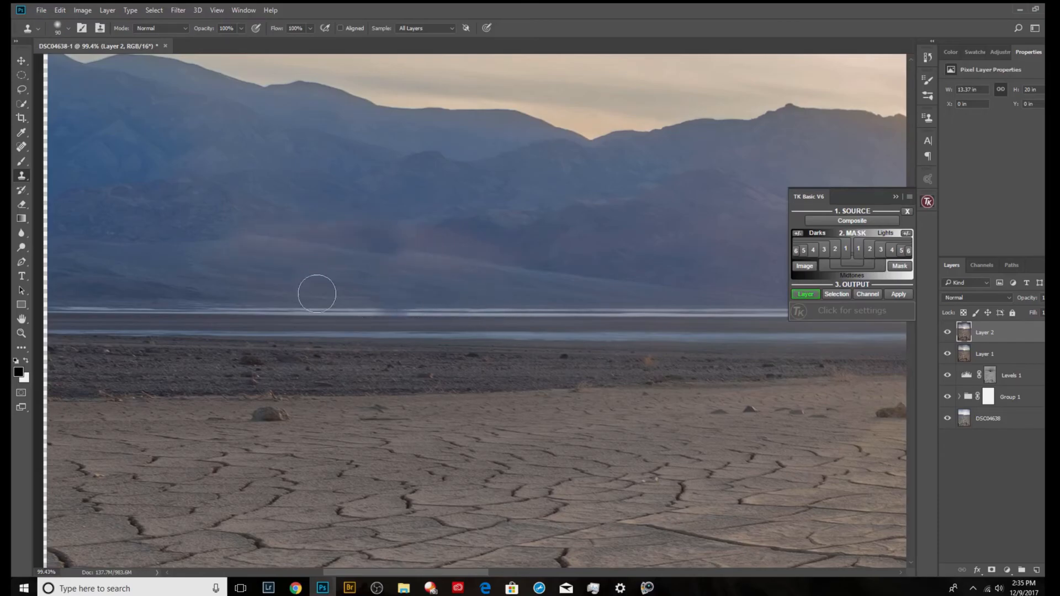
drag(260, 247, 340, 267)
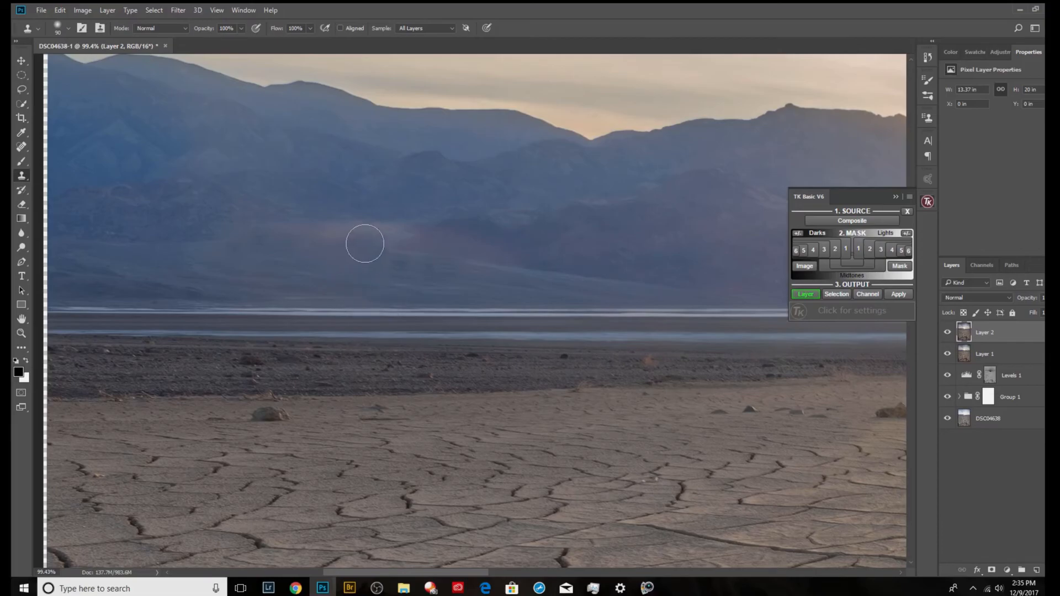
- Clone from neighbouring mountain areas over the flare's remaining reddish upper edge, then inspect the repaired slope
drag(383, 237, 210, 250)
key(ctrl+z)
drag(243, 232, 318, 233)
alt+click(431, 236)
mouse_move(387, 228)
mouse_down()
mouse_move(342, 237)
mouse_move(438, 272)
mouse_move(358, 246)
mouse_move(401, 238)
mouse_move(386, 265)
mouse_move(337, 250)
mouse_move(357, 234)
mouse_move(323, 227)
mouse_move(210, 259)
mouse_up()
alt+click(401, 263)
key(ctrl+z)
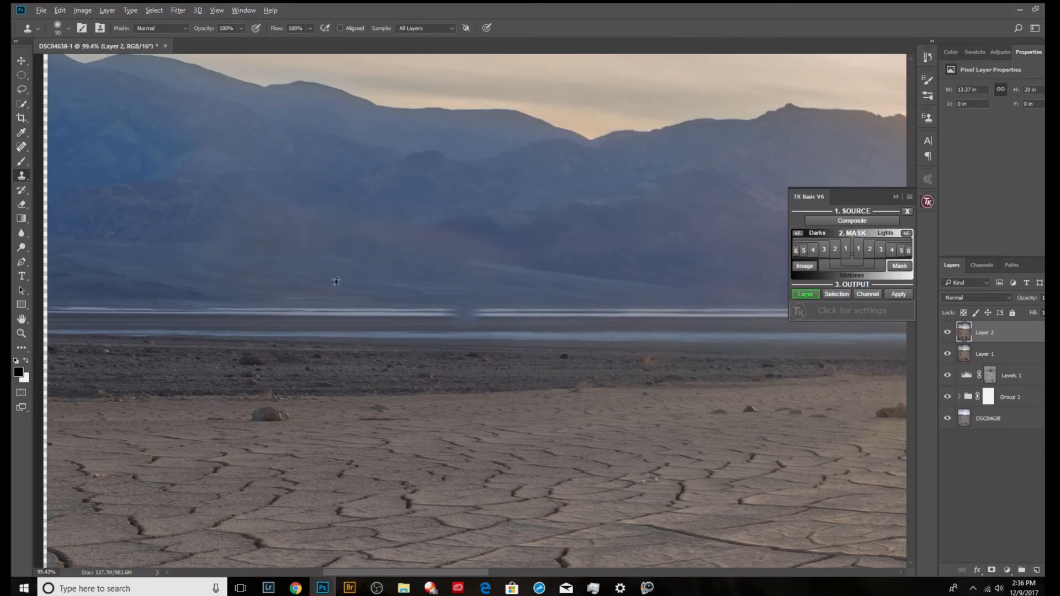
drag(285, 234, 321, 224)
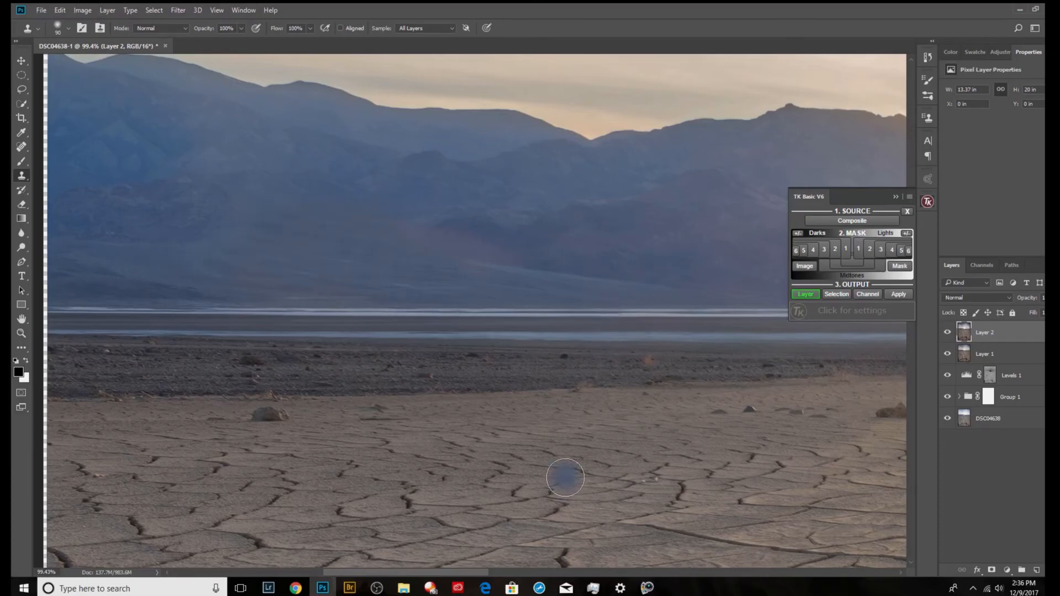
key(ctrl+0)
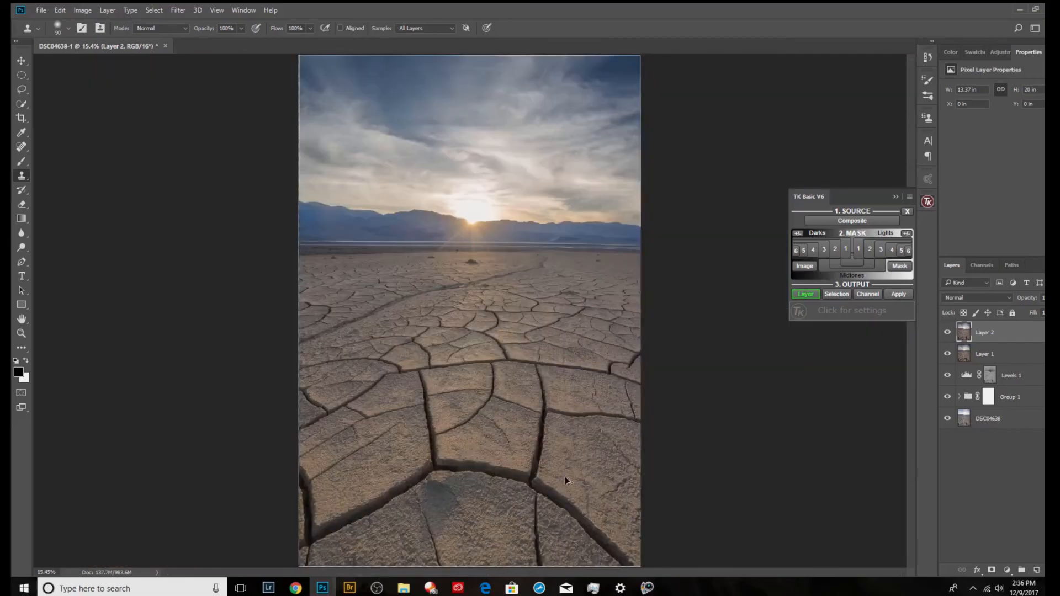
scroll(340, 229, up, 10)
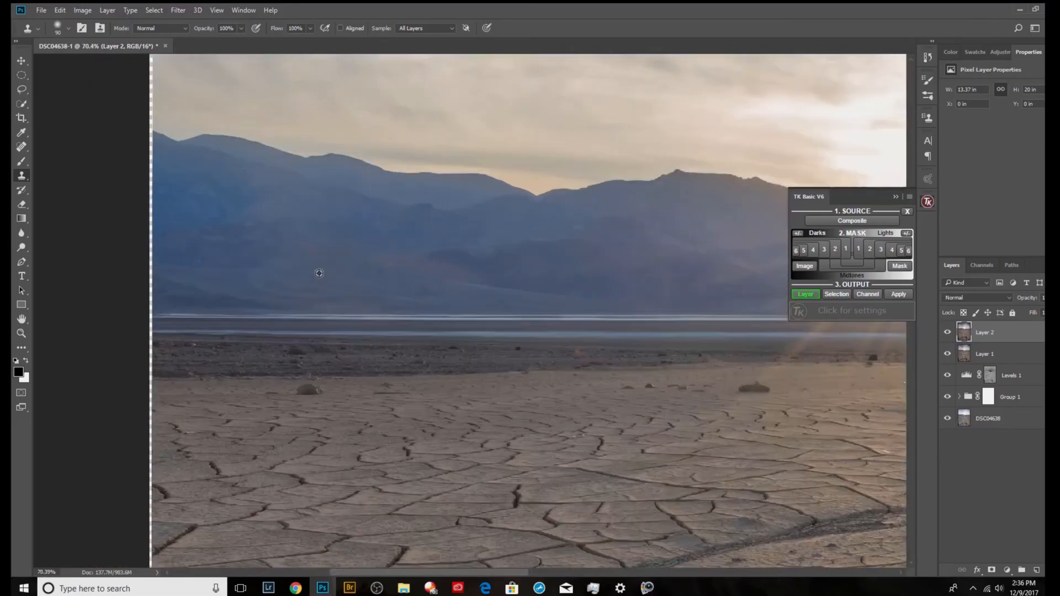
scroll(319, 274, up, 2)
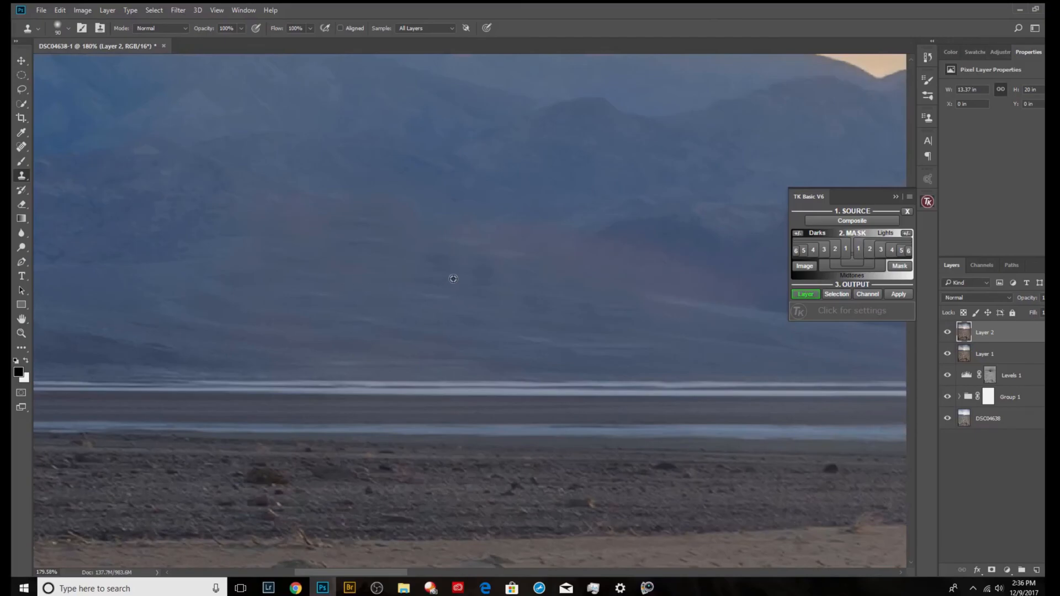
scroll(453, 278, down, 12)
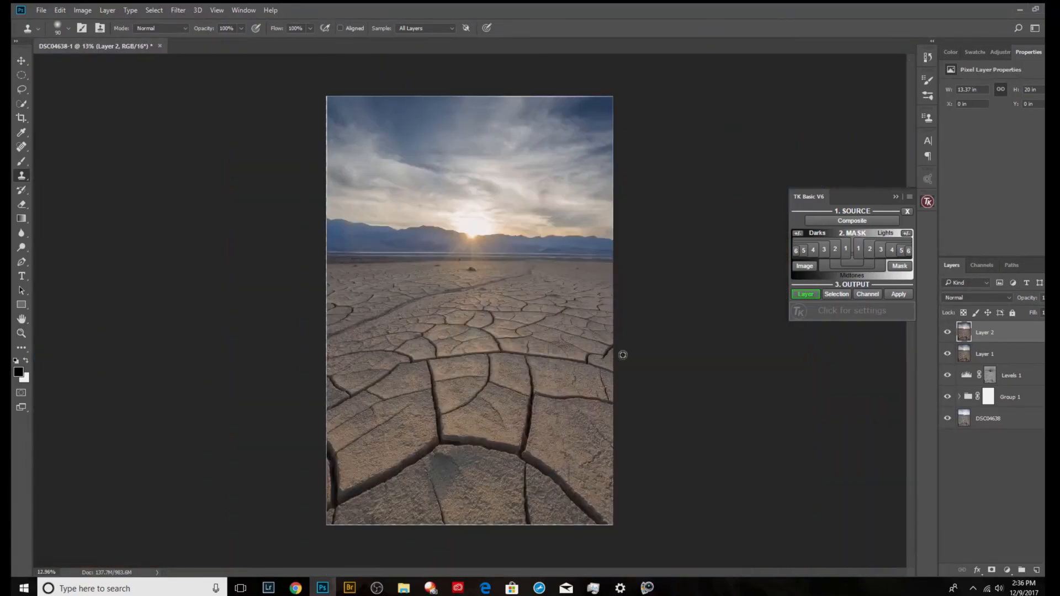
- Clone clean mud texture over the green flare tint on the central cracked mud plate
scroll(598, 332, up, 1)
scroll(483, 365, up, 6)
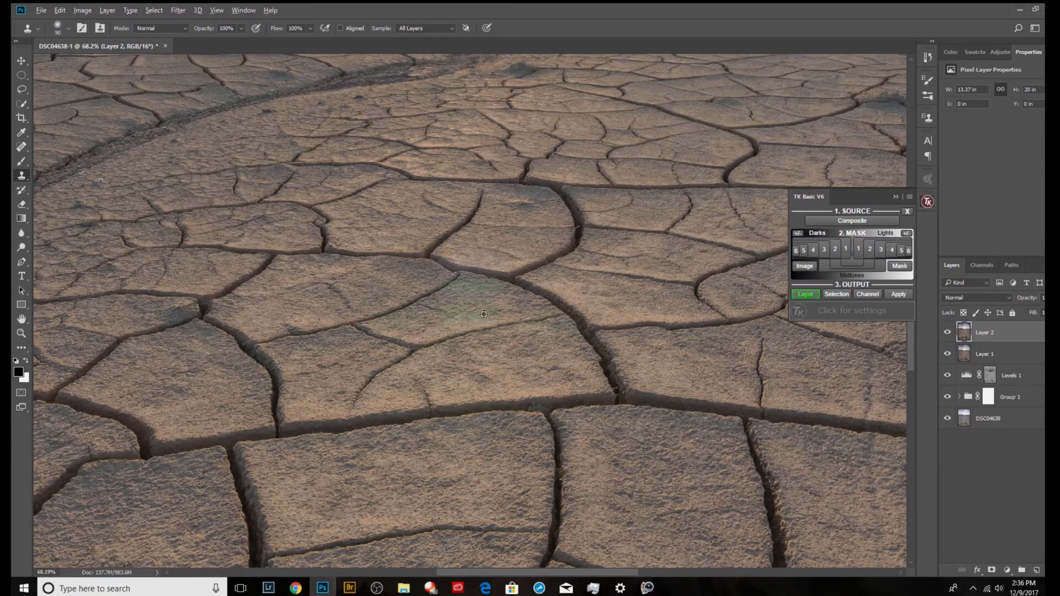
drag(489, 314, 437, 317)
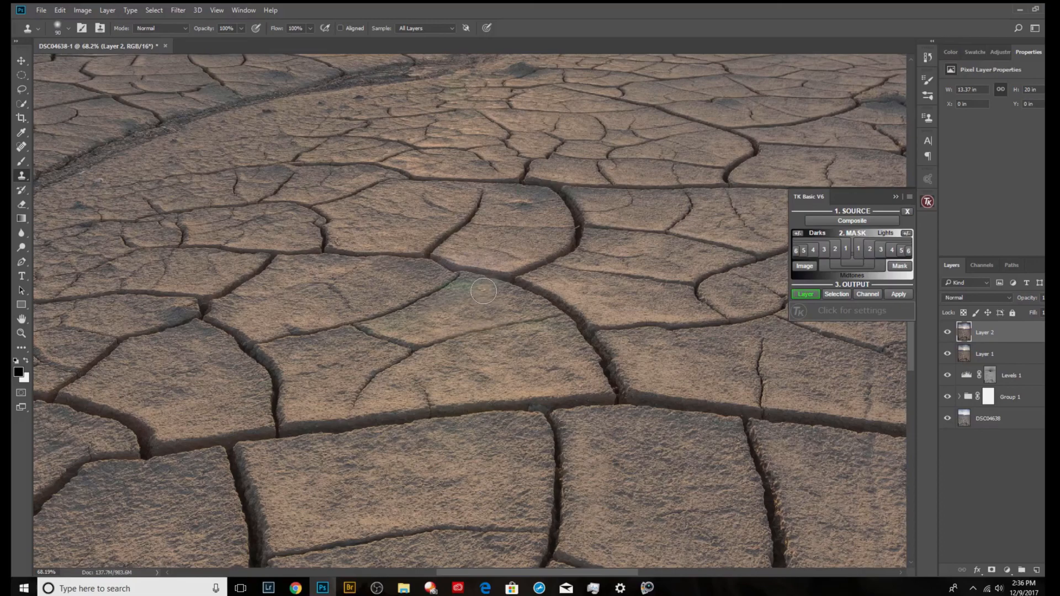
mouse_move(467, 291)
mouse_down()
mouse_move(520, 410)
mouse_move(515, 340)
mouse_move(481, 314)
mouse_move(395, 326)
mouse_up()
alt+click(515, 375)
- Try to cover more of the green tint on the central mud plate with the Clone Stamp brush enlarged to 125 px
scroll(495, 333, up, 5)
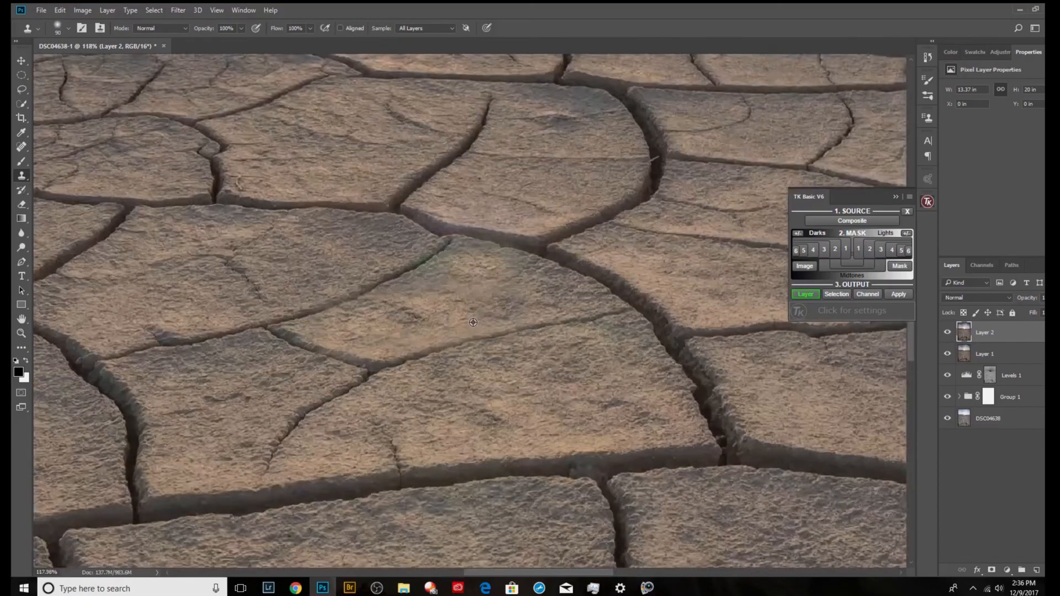
key(bracketright)
key(bracketright)
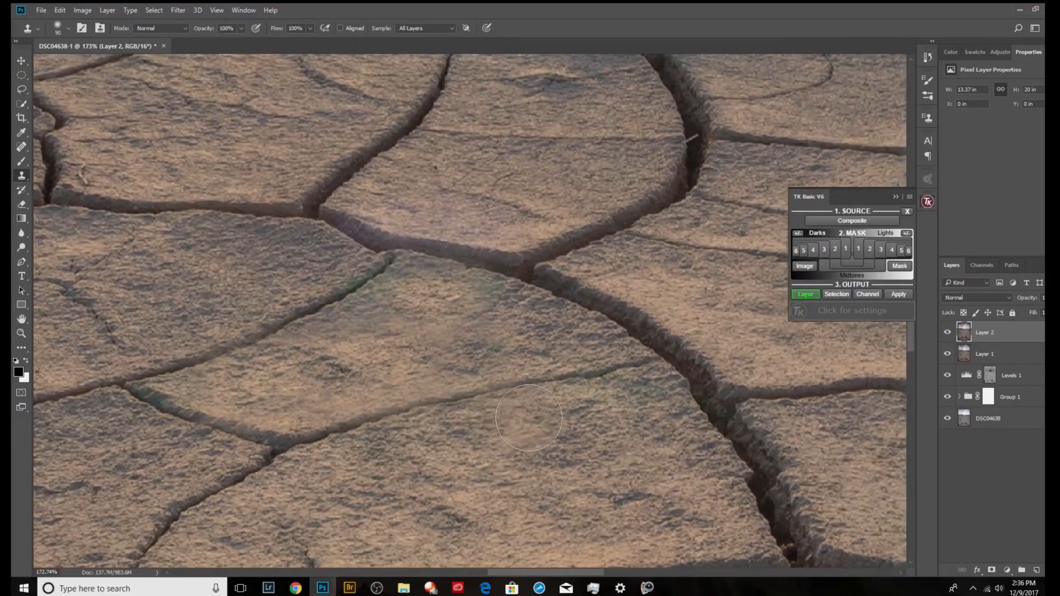
alt+right_click(525, 429)
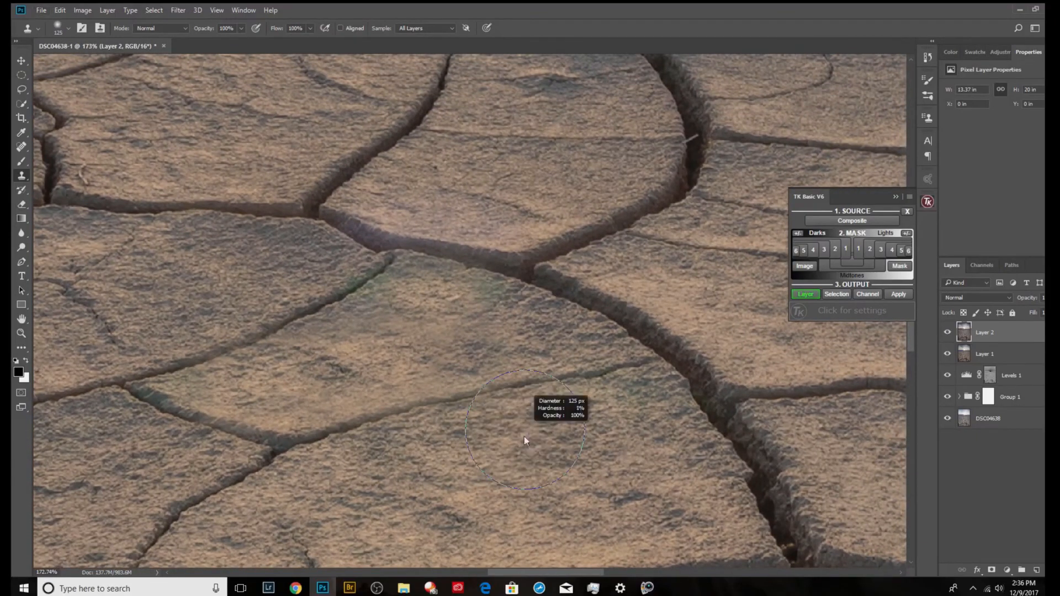
alt+right_click(554, 331)
key(bracketright)
key(bracketright)
click(387, 390)
key(ctrl+z)
- Clone mud texture over the plate's remaining green tint with an 80 px Clone Stamp brush, setting its hardness to 0%
key(bracketleft)
key(bracketleft)
key(bracketleft)
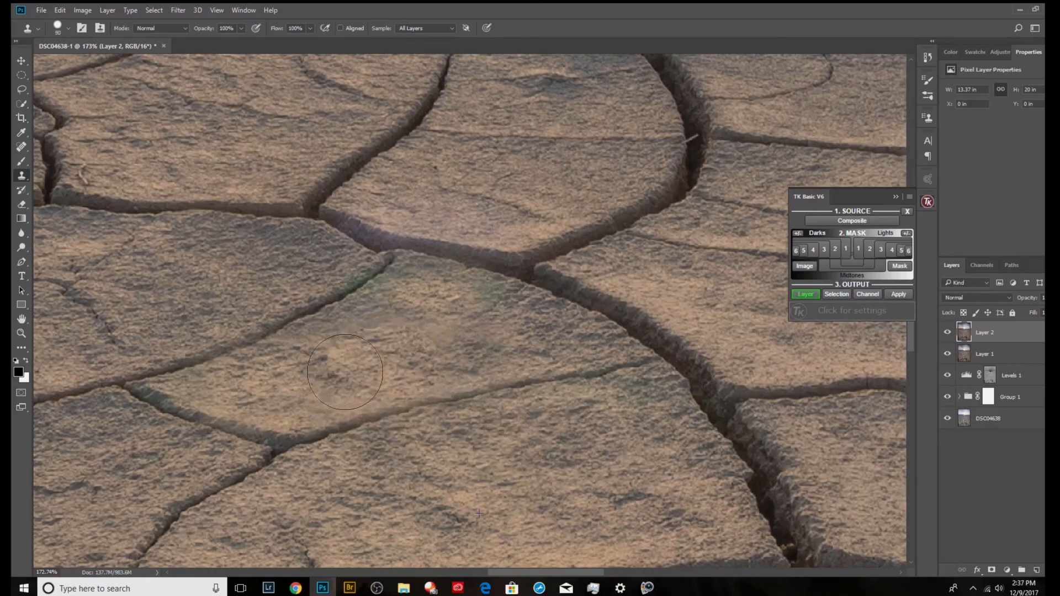
mouse_move(299, 383)
mouse_down()
mouse_move(386, 325)
mouse_move(521, 336)
mouse_move(454, 319)
mouse_move(475, 311)
mouse_move(419, 308)
mouse_move(335, 346)
mouse_up()
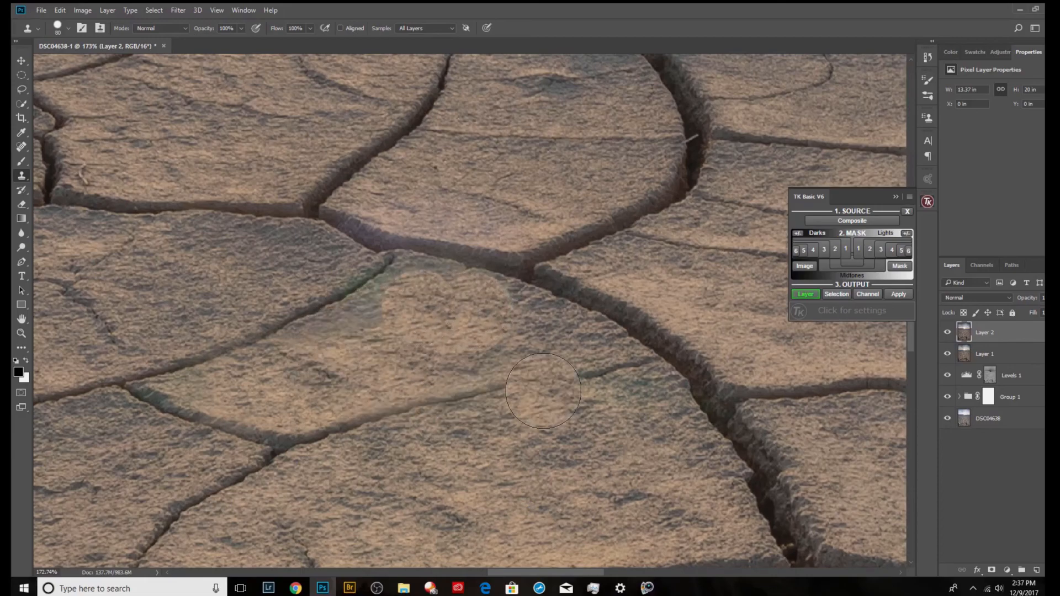
alt+right_click(511, 374)
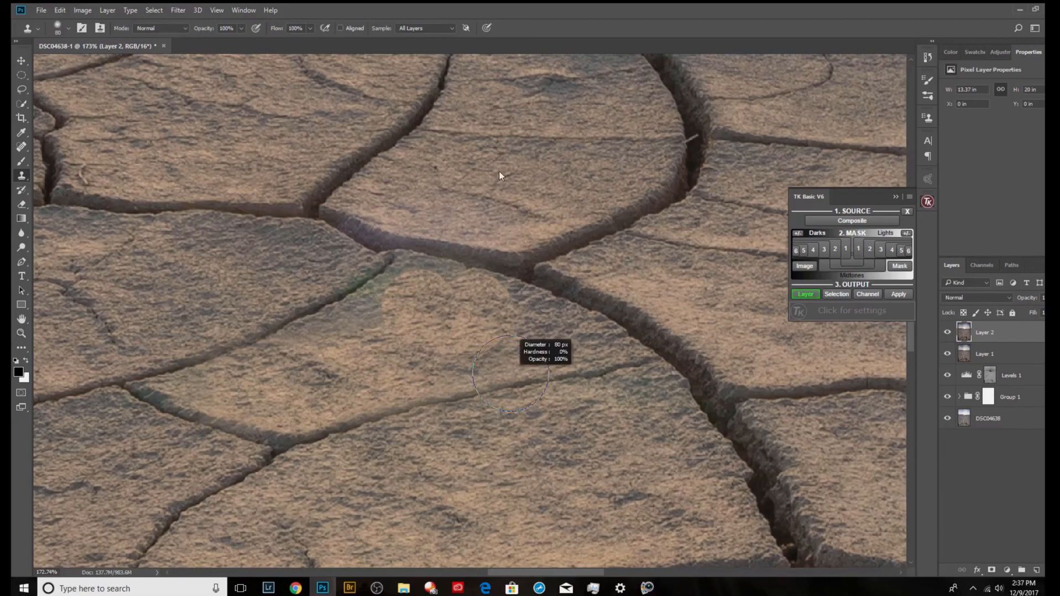
mouse_move(481, 337)
mouse_down()
mouse_move(381, 315)
mouse_move(383, 326)
mouse_move(334, 349)
mouse_move(489, 342)
mouse_move(429, 332)
mouse_up()
- Reduce the Clone Stamp brush to 15 px and blend the visible outlines of the cloned patches into the mud plate
scroll(417, 323, up, 5)
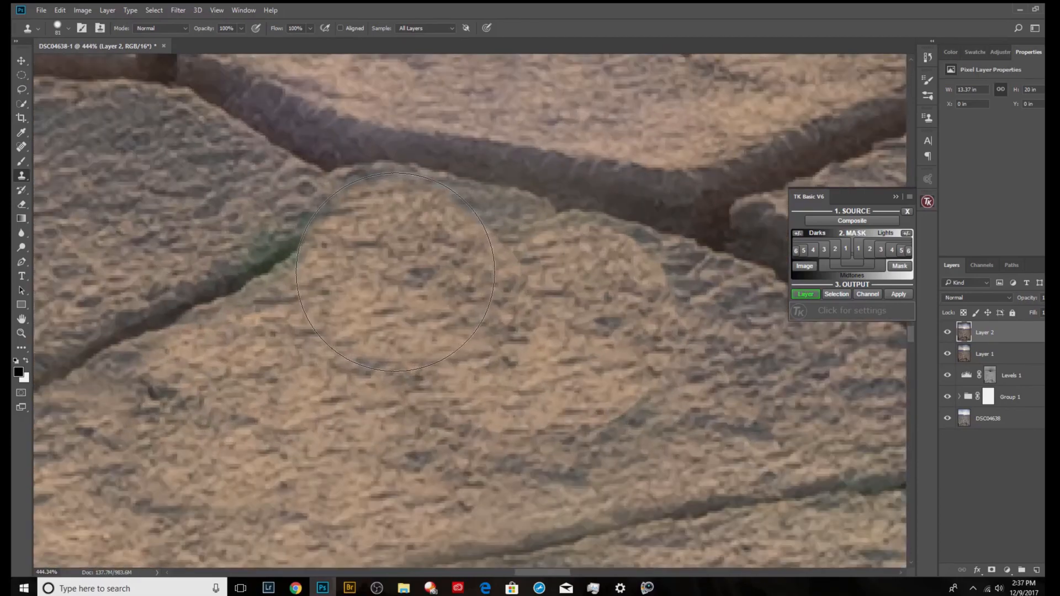
key([)
key([)
key([)
key([)
key([)
key([)
key([)
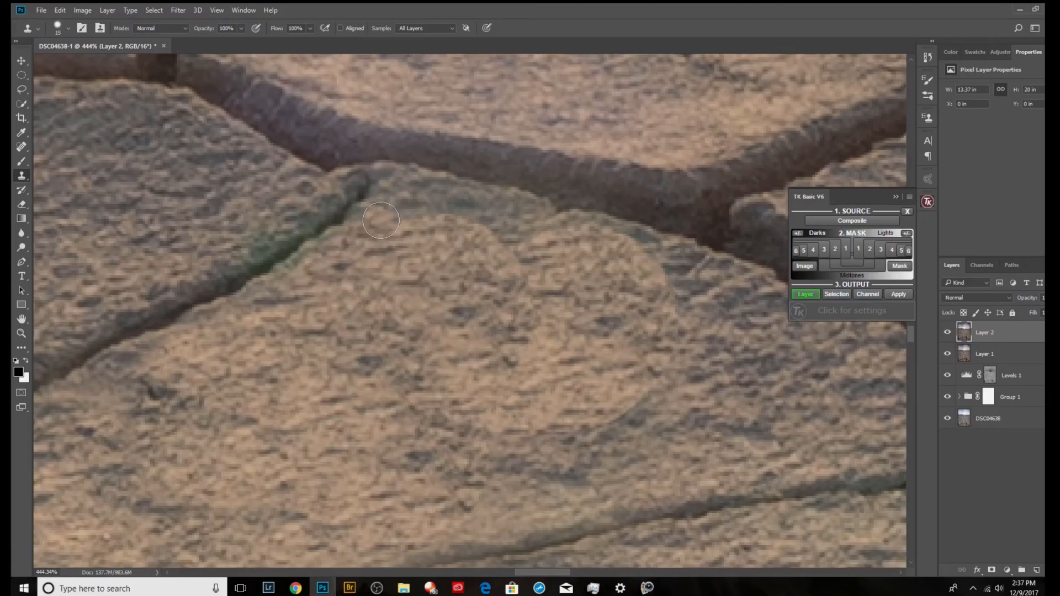
alt+click(386, 244)
mouse_move(391, 219)
mouse_down()
mouse_move(465, 206)
mouse_move(631, 249)
mouse_move(670, 284)
mouse_move(747, 403)
mouse_up()
drag(666, 266, 716, 288)
- Clone freshly sampled mud texture along the plate's upper edge and down its green-tinted crack
alt+click(530, 316)
drag(528, 223, 506, 213)
click(465, 208)
mouse_move(418, 197)
mouse_down()
mouse_move(380, 195)
mouse_move(340, 245)
mouse_move(241, 303)
mouse_up()
- Undo the stroke that covers the crack and clone along it again to remove the green tint while keeping its line
alt+click(209, 255)
mouse_move(219, 265)
mouse_down()
mouse_move(312, 222)
mouse_move(308, 212)
mouse_move(231, 260)
mouse_up()
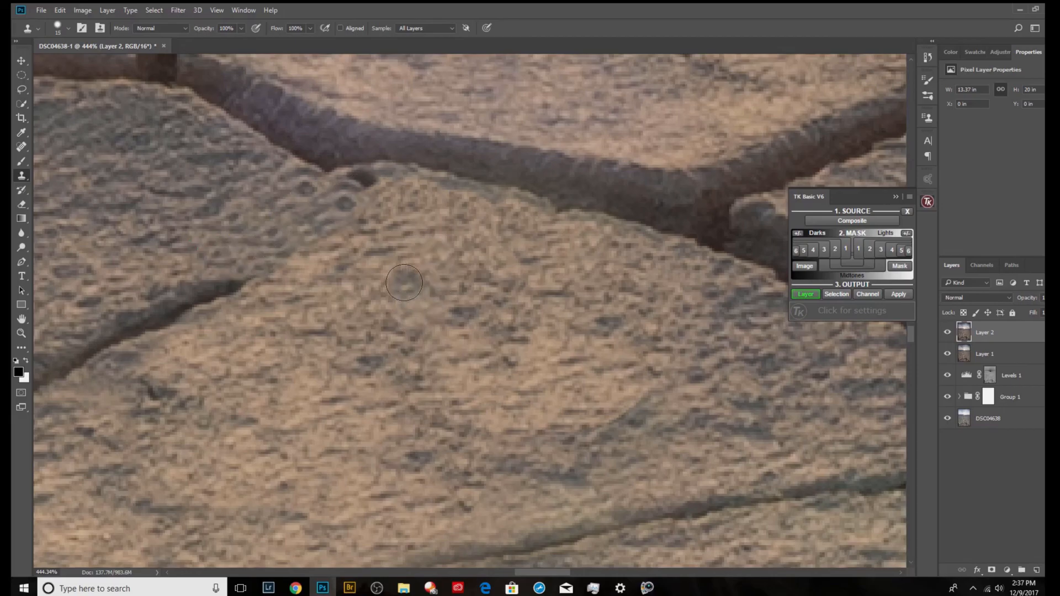
key(ctrl+alt+z)
mouse_move(246, 257)
mouse_down()
mouse_move(319, 215)
mouse_move(297, 212)
mouse_move(188, 264)
mouse_move(234, 265)
mouse_move(207, 269)
mouse_move(239, 291)
mouse_move(512, 339)
mouse_up()
scroll(553, 321, up, 5)
scroll(548, 344, down, 3)
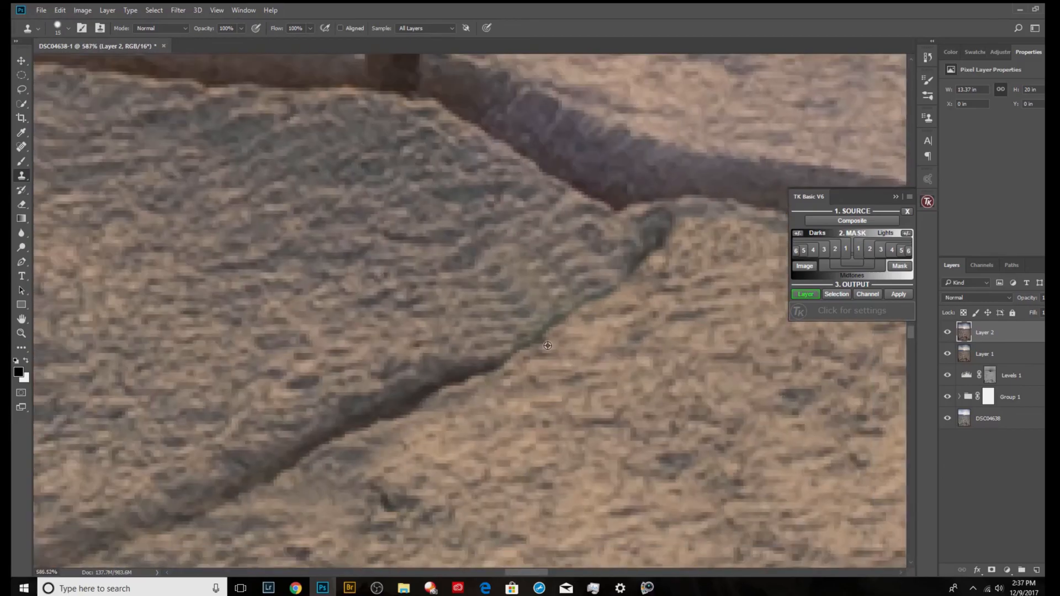
- Enlarge the Clone Stamp brush to 80 px and clone out the bluish spot on the mud beside the dark track
scroll(548, 346, down, 6)
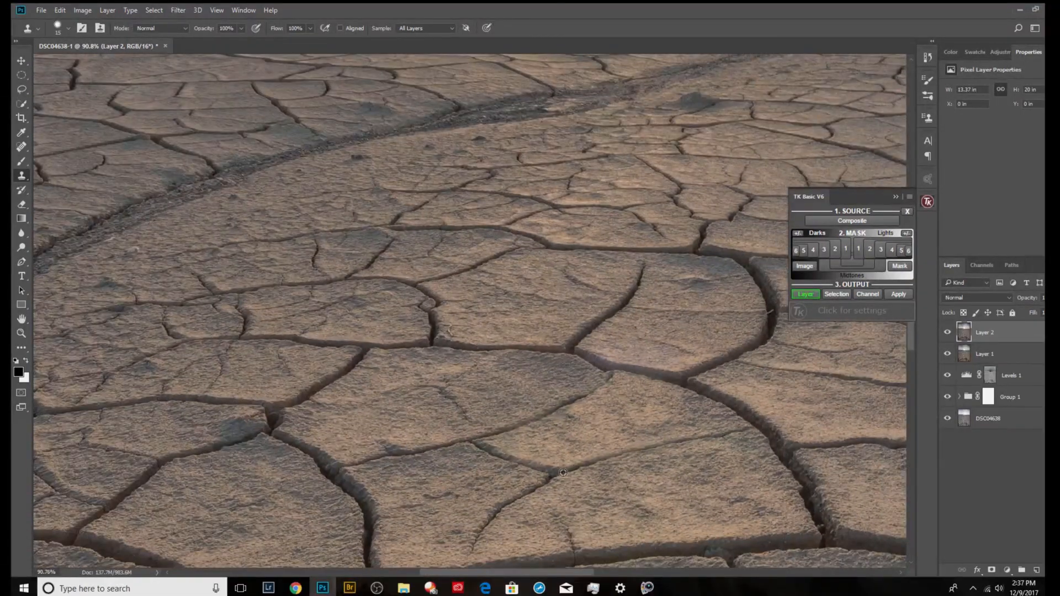
scroll(544, 474, up, 5)
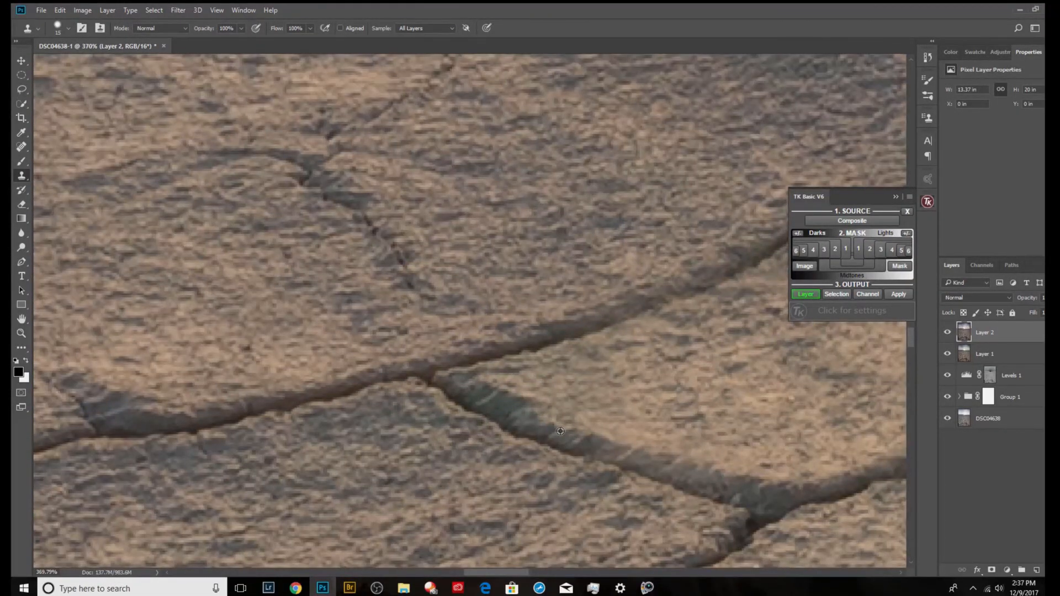
scroll(560, 431, down, 8)
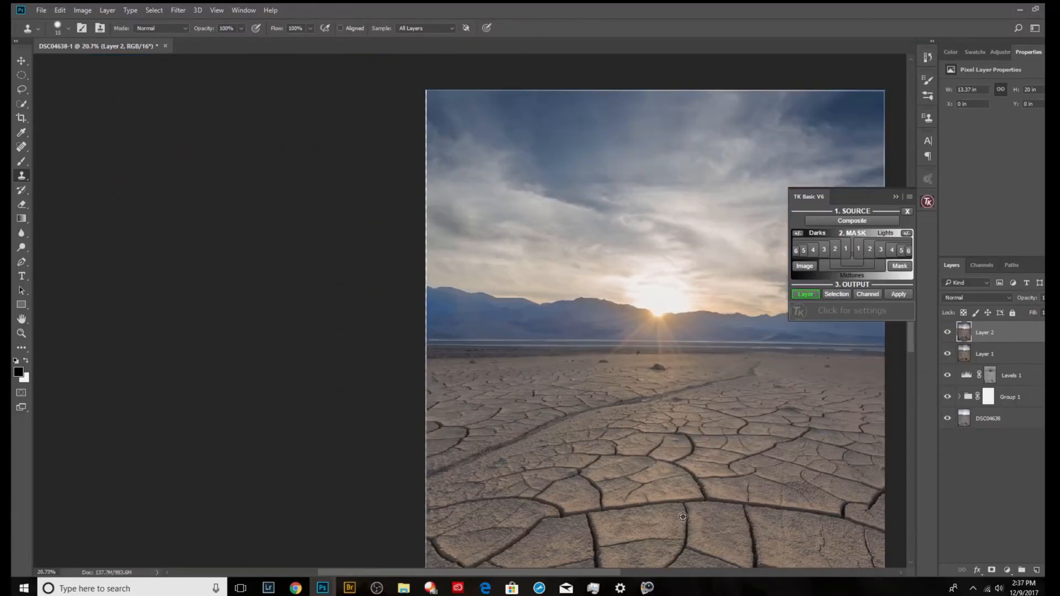
scroll(683, 517, down, 1)
scroll(397, 355, up, 6)
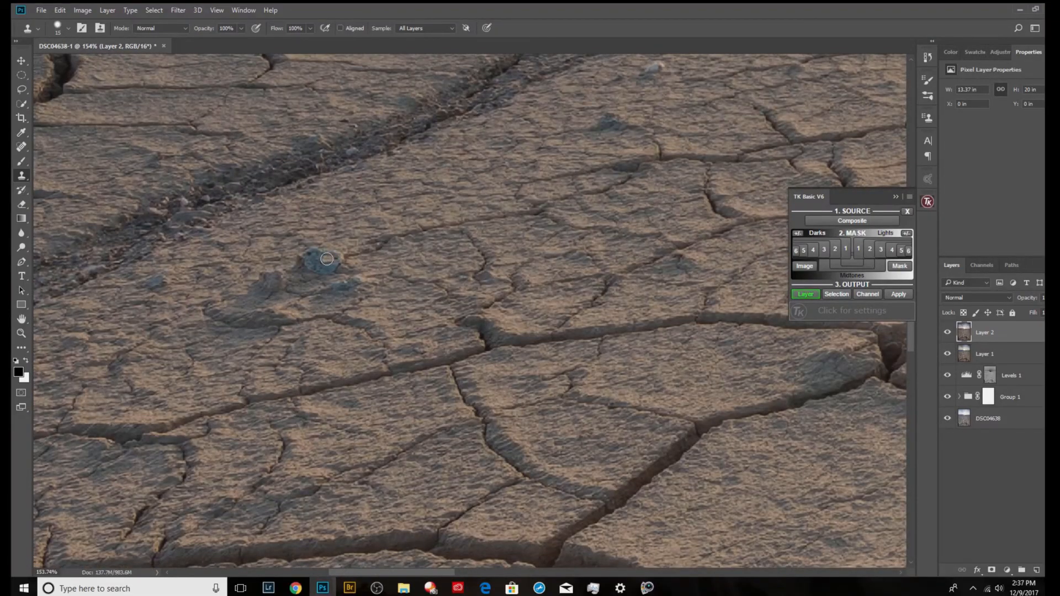
key(bracketright)
key(bracketright)
key(bracketright)
key(bracketright)
key(bracketright)
key(bracketright)
click(325, 259)
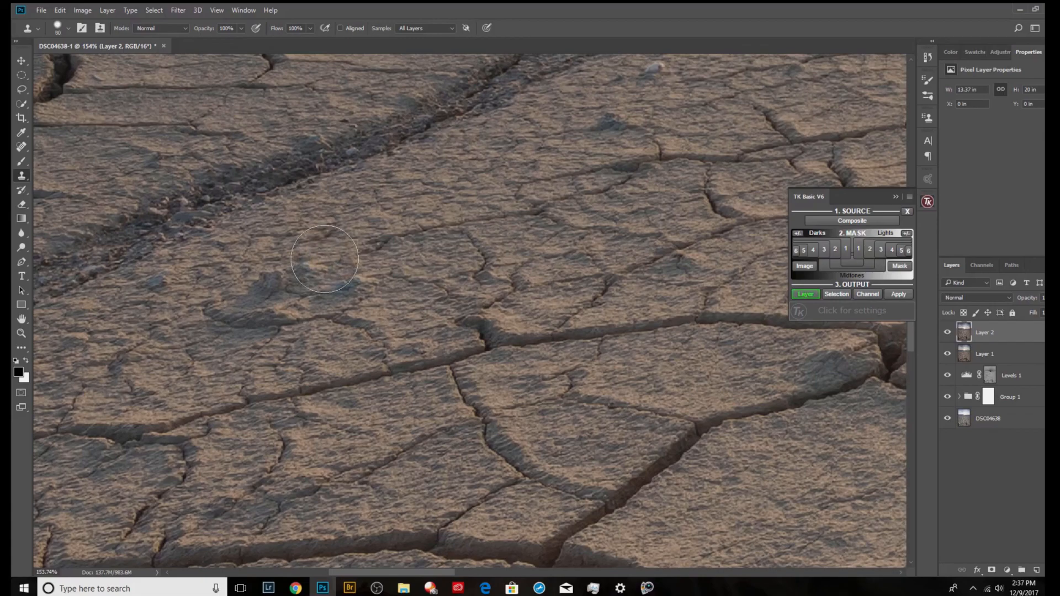
- Undo the last clone stroke and clone over the dark spot on the mud beside the track with clean texture
key(ctrl+z)
click(324, 261)
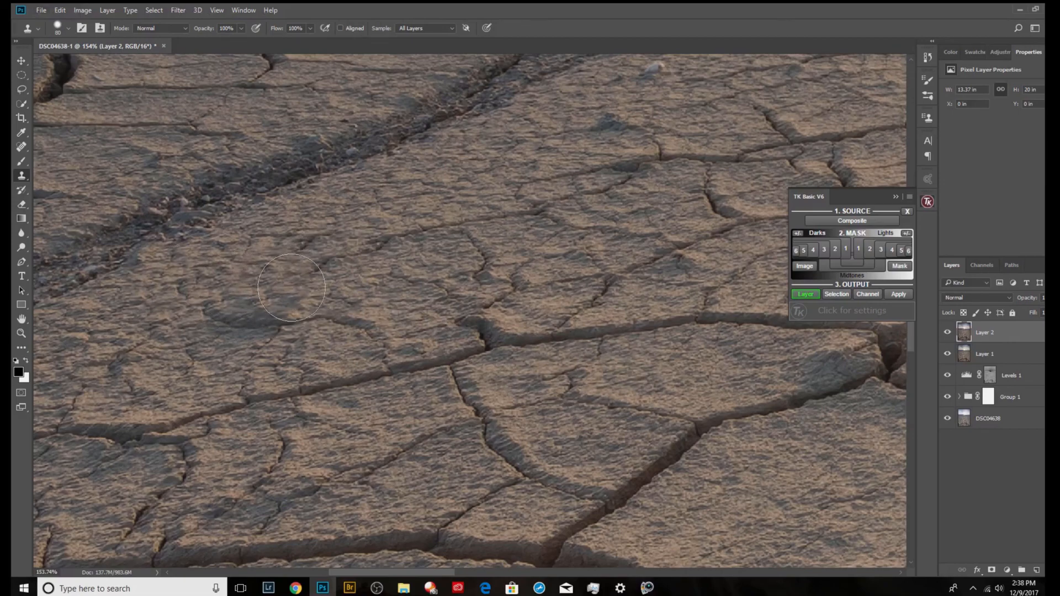
- Examine the cloned mudflat both up close and in the full image for remaining flare, blemishes and visible patches
scroll(538, 367, down, 5)
scroll(538, 367, down, 4)
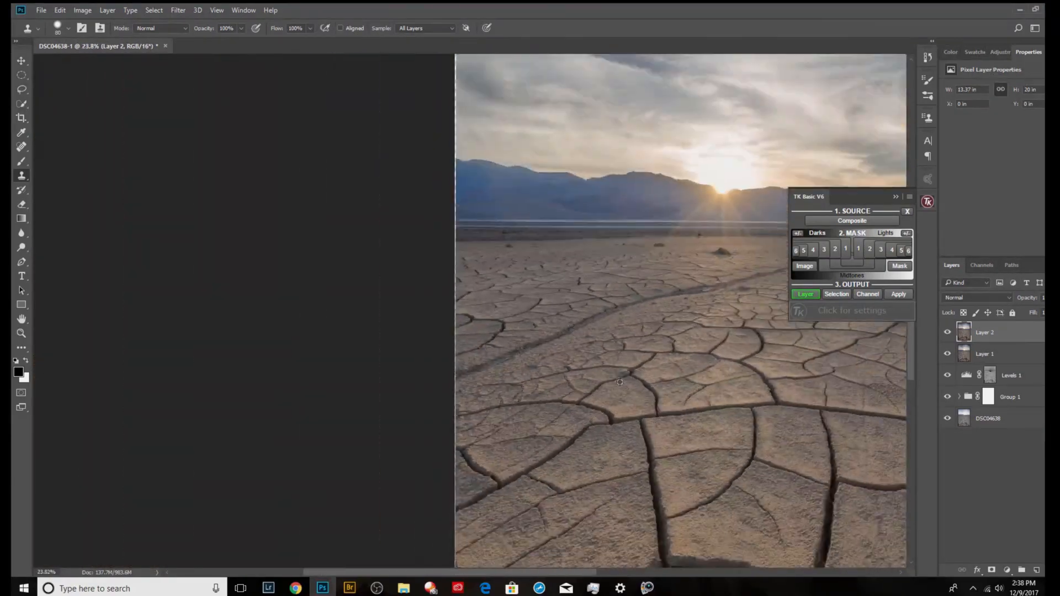
scroll(646, 393, up, 2)
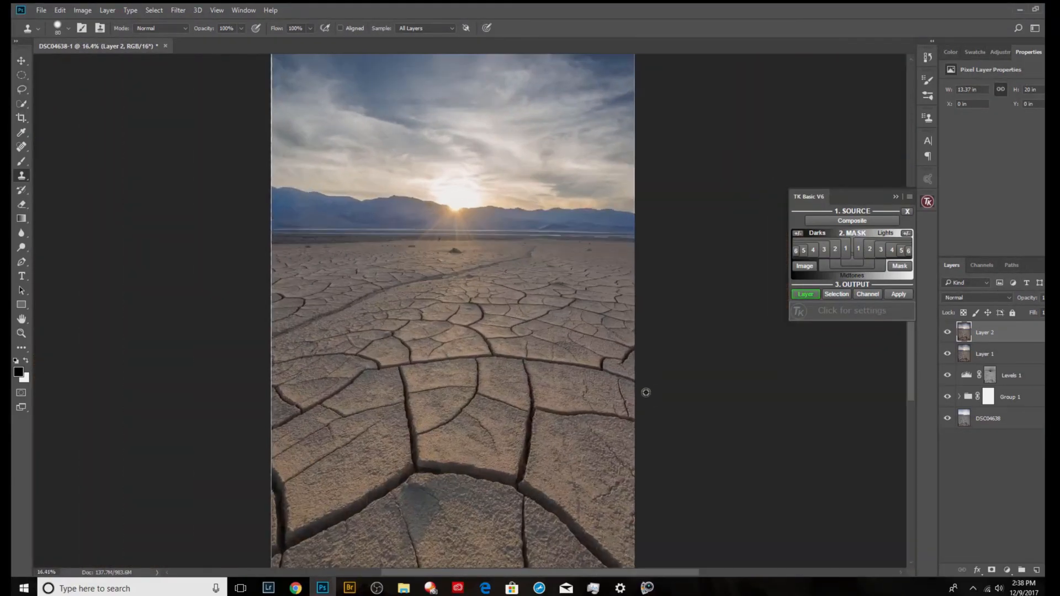
scroll(646, 393, down, 1)
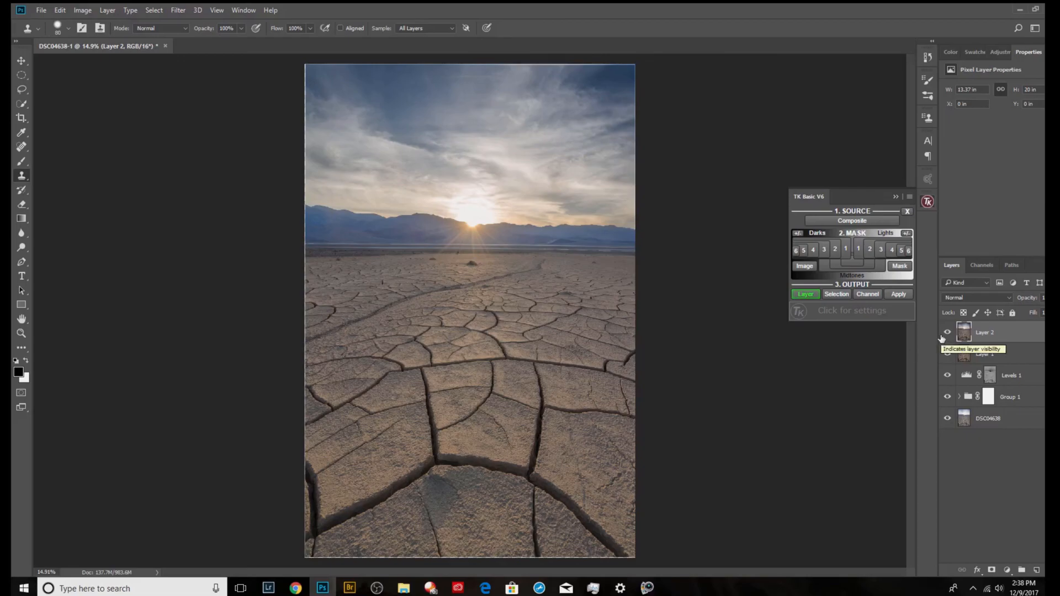
scroll(565, 446, up, 8)
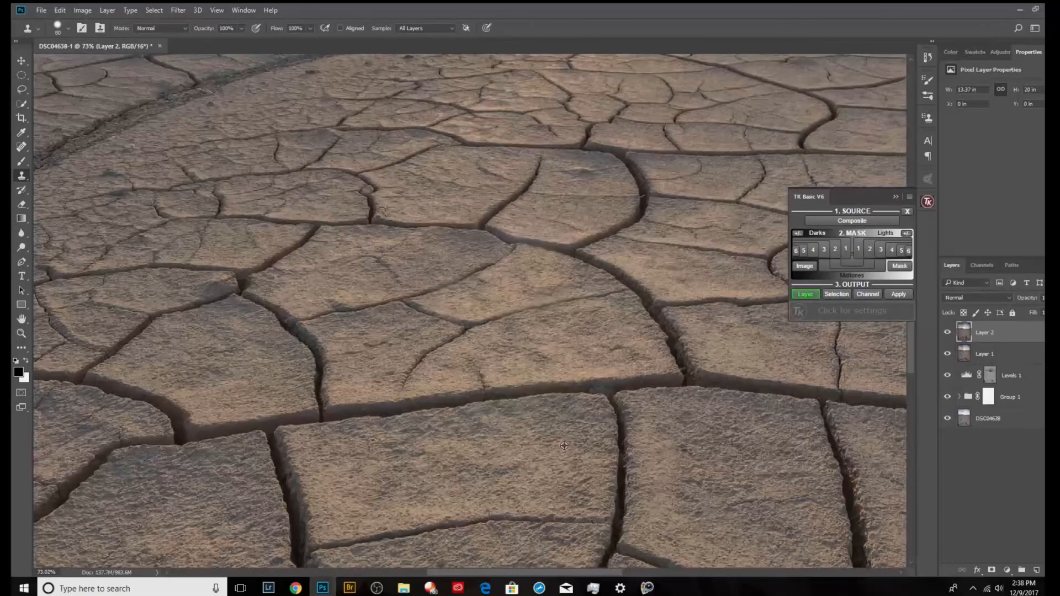
scroll(519, 414, up, 2)
scroll(473, 218, down, 10)
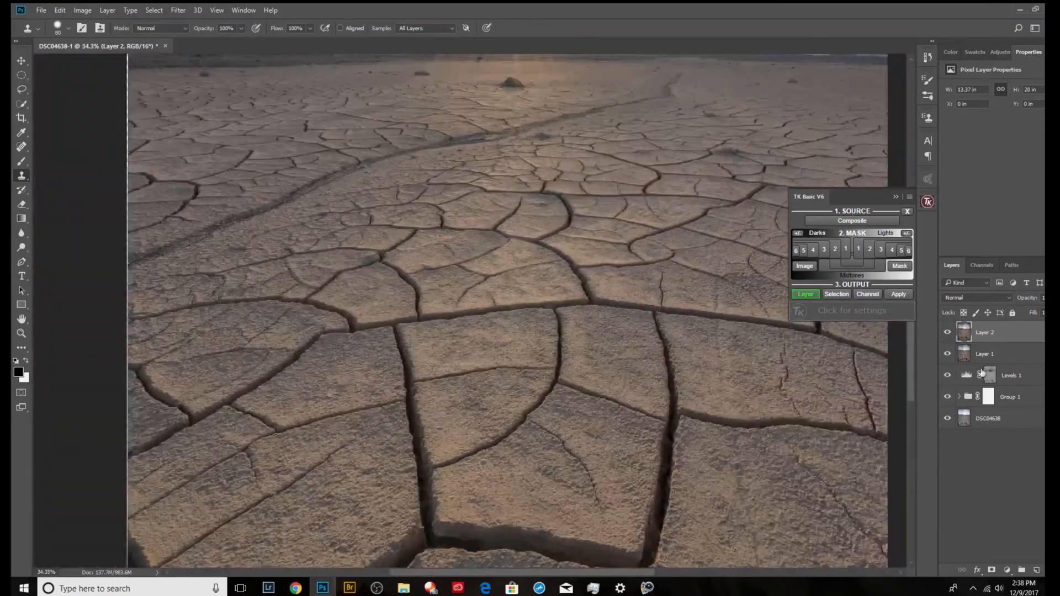
scroll(780, 371, up, 1)
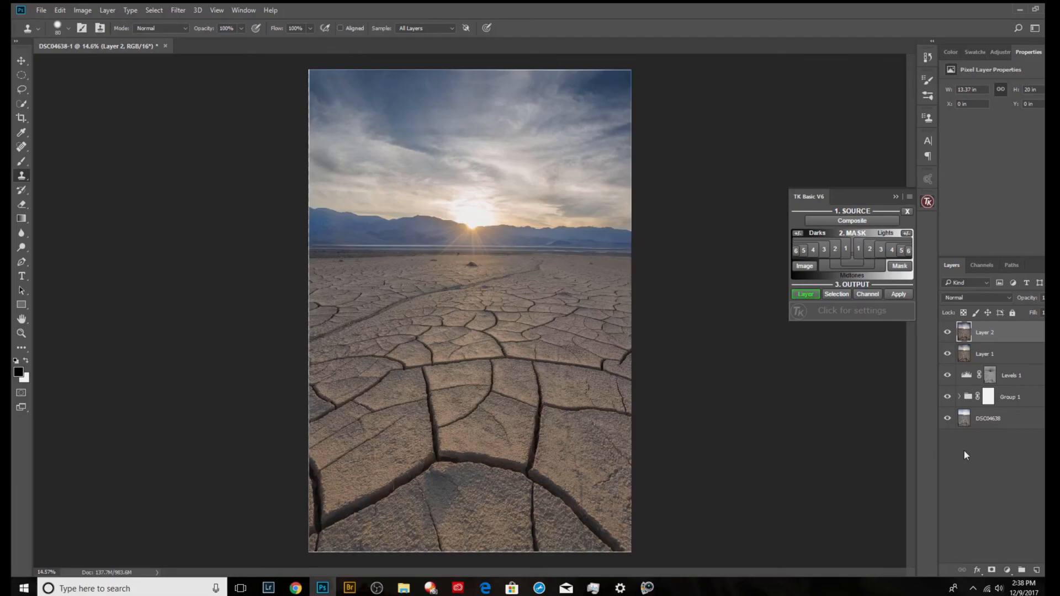
- Stamp all visible layers into a new layer on top and set up a Gaussian Blur for it
key(ctrl+shift+alt+e)
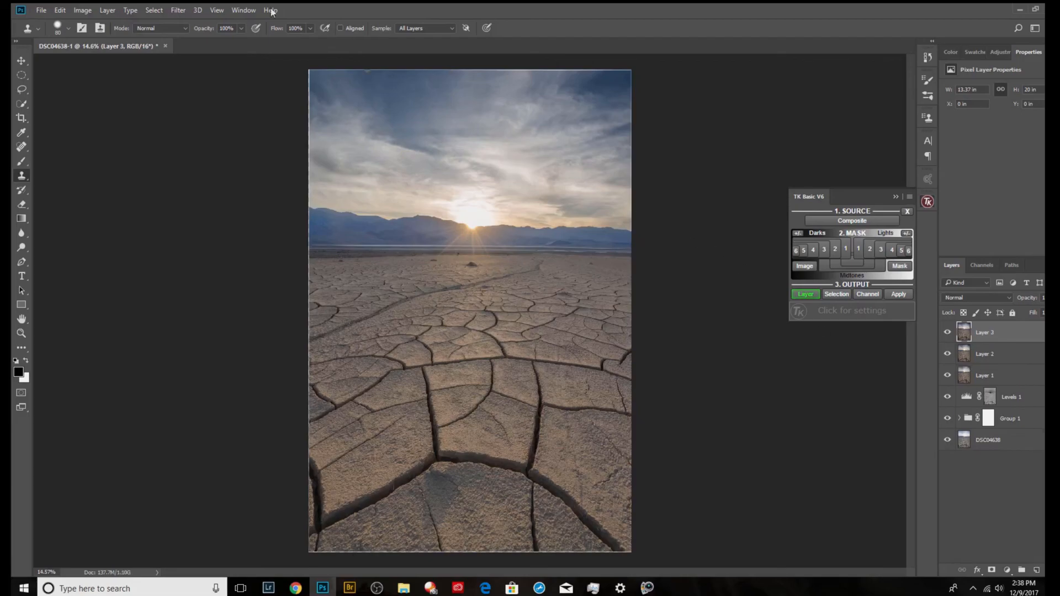
click(177, 9)
mouse_move(230, 134)
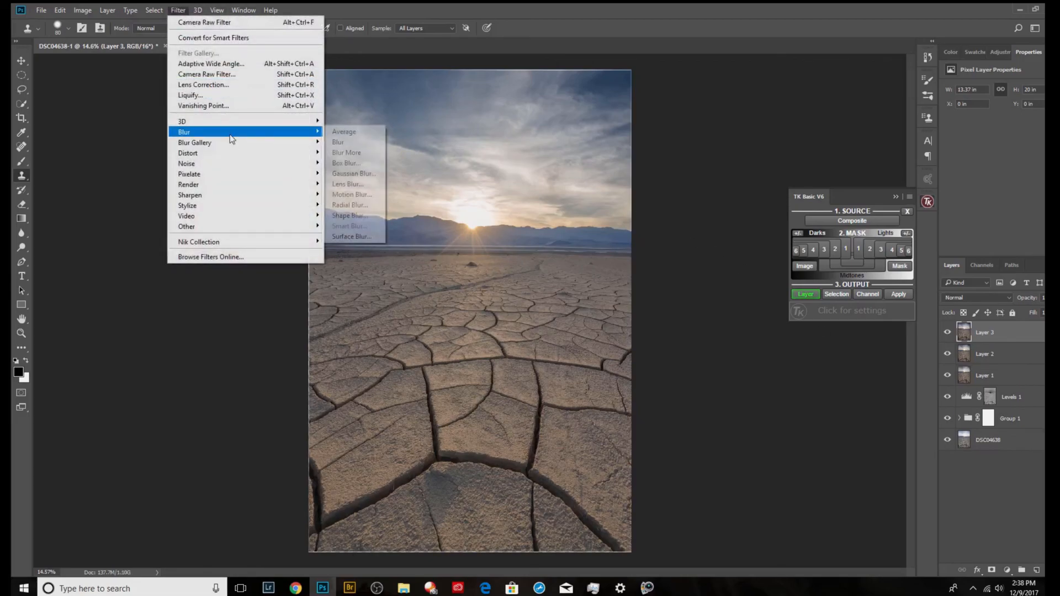
click(379, 174)
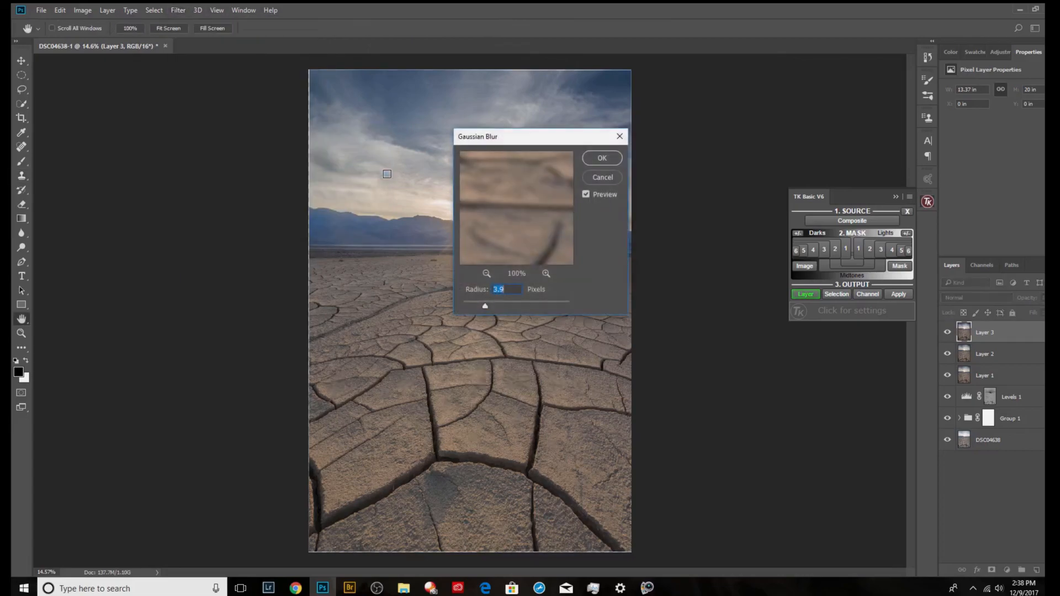
click(508, 302)
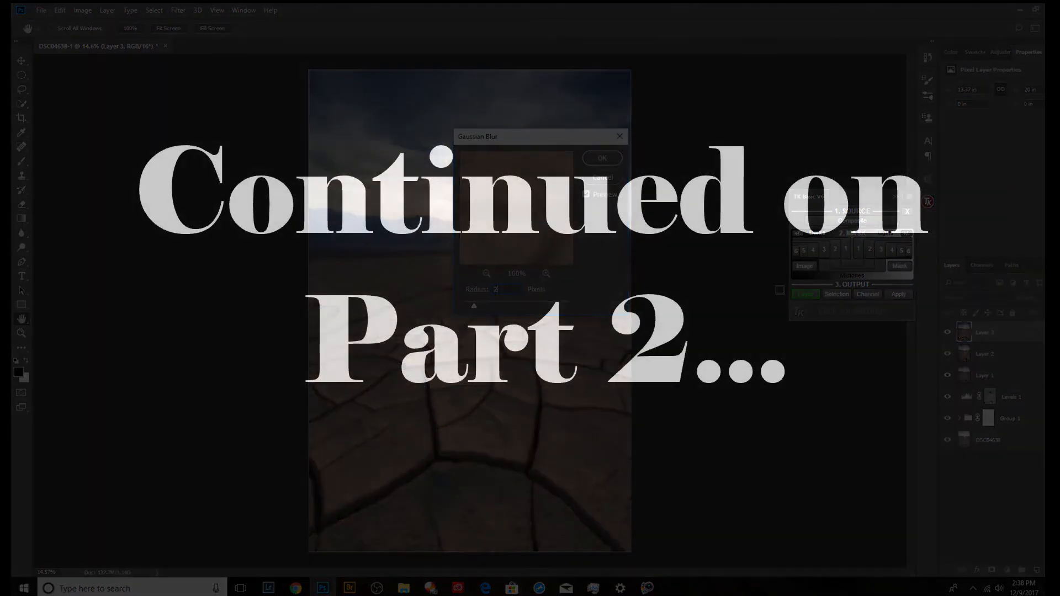